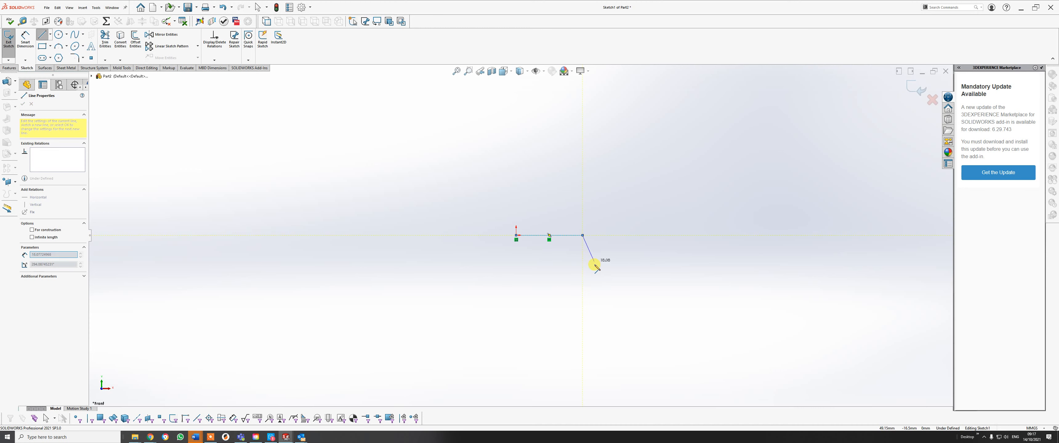
Step: Continue the open line profile with a slanted drop, a horizontal base, a slanted rise and a horizontal flange ending about 195 mm from the origin
left_click(588, 274)
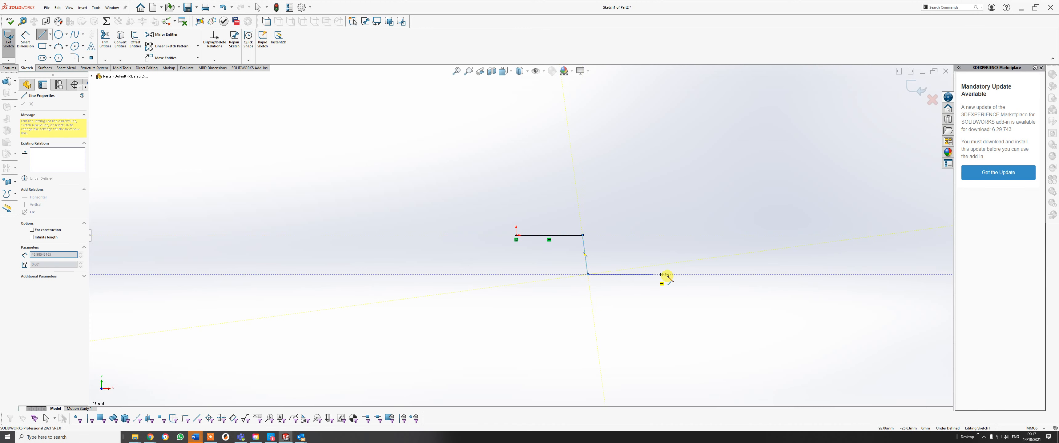
left_click(669, 274)
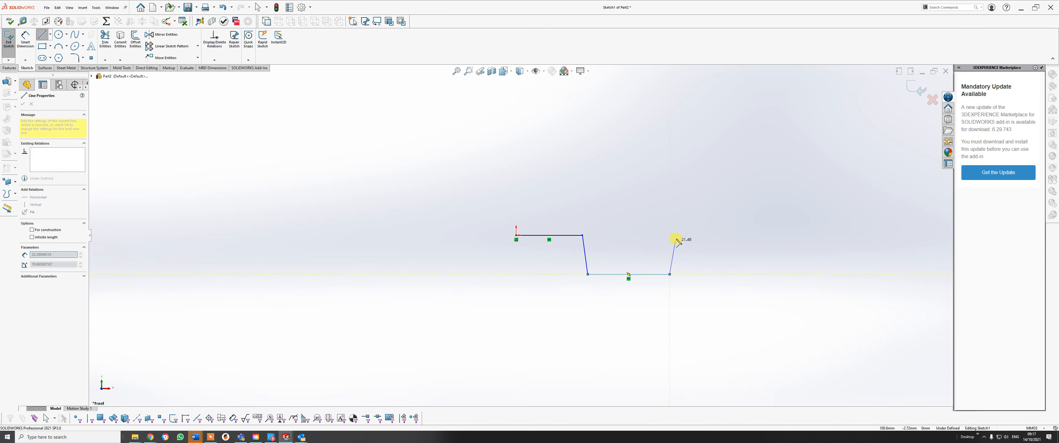
left_click(679, 214)
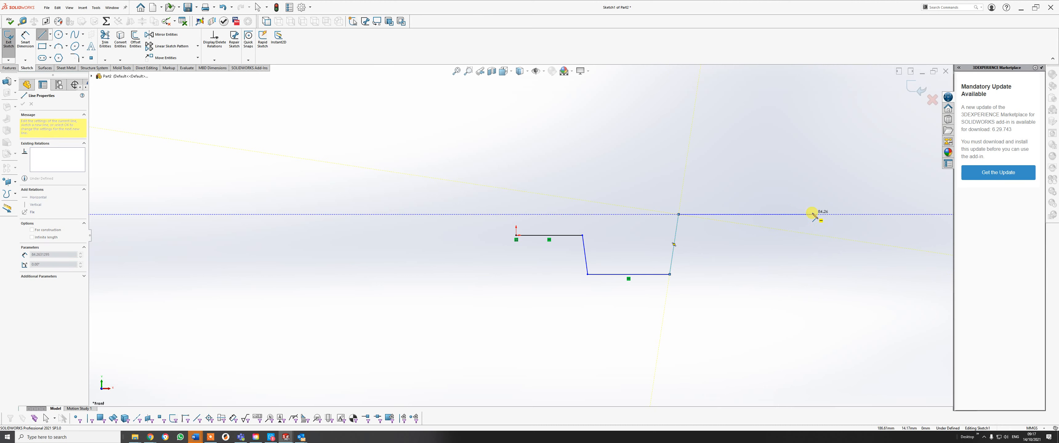
double_click(826, 215)
right_click(826, 214)
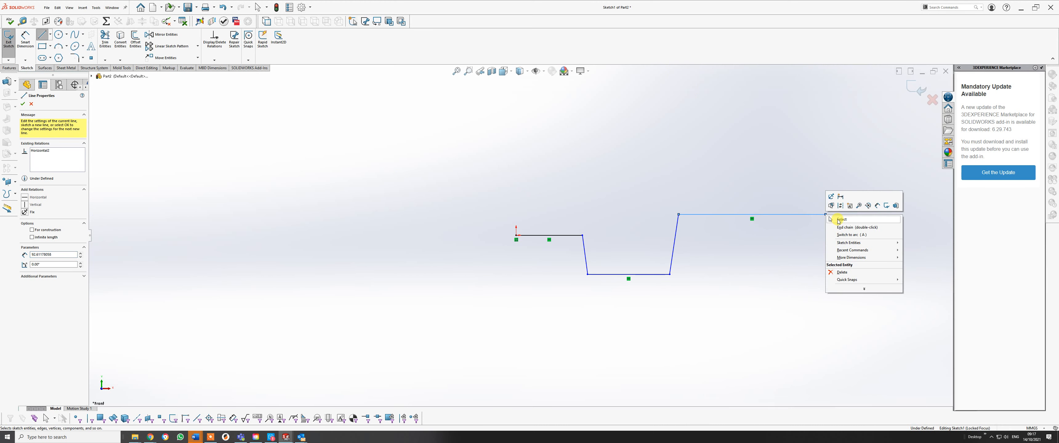
left_click(835, 202)
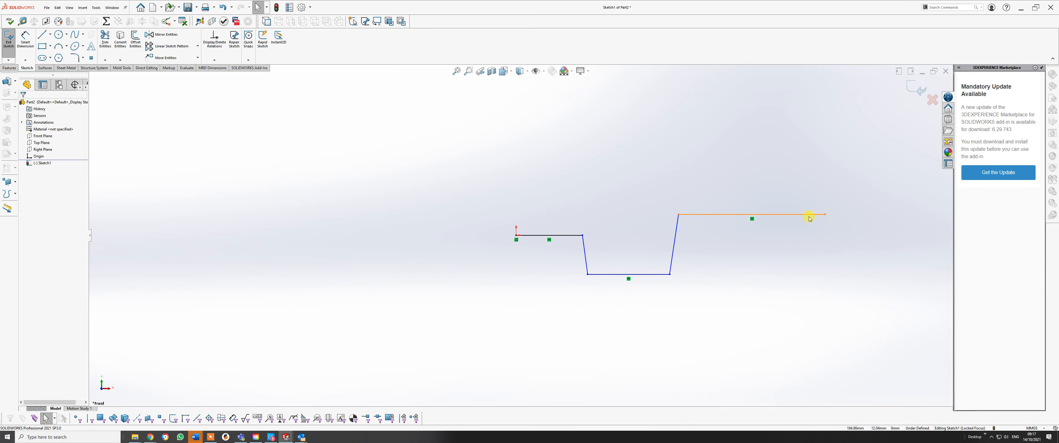
Step: Dimension the overall horizontal distance from the origin to the profile's far endpoint as 106 mm
left_click(25, 39)
left_click(517, 237)
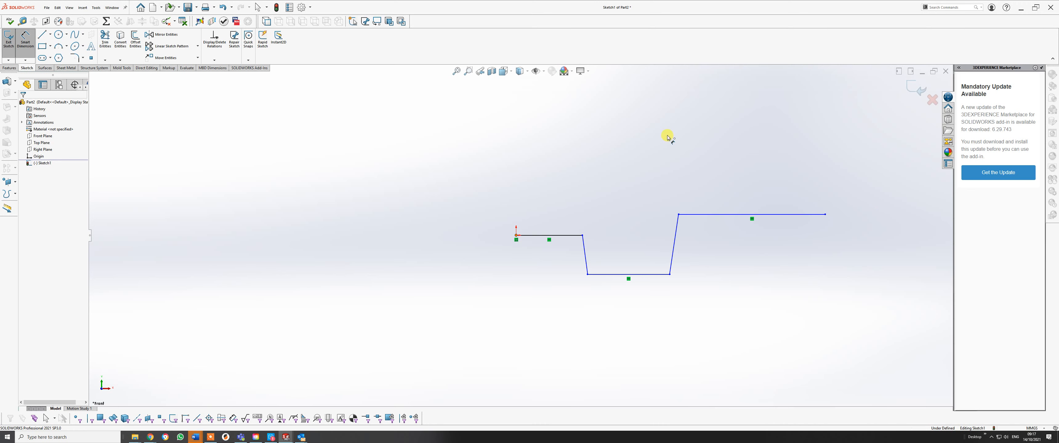
left_click(826, 215)
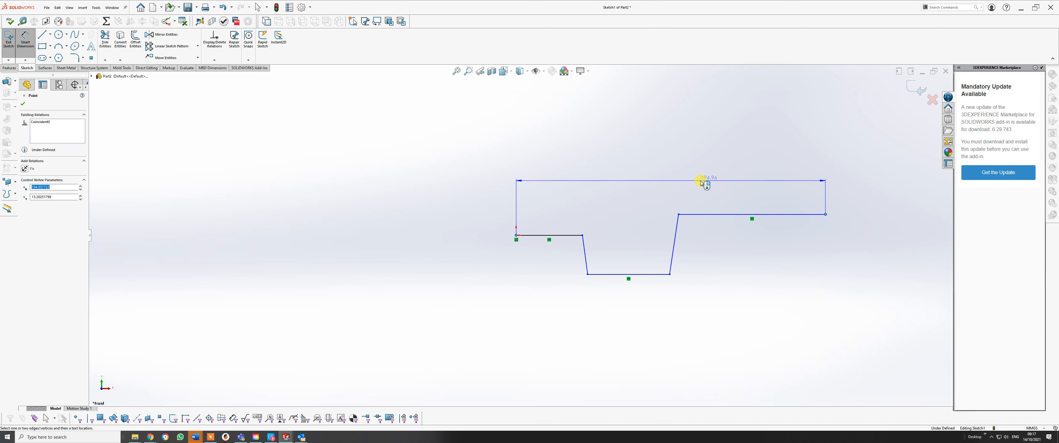
left_click(651, 184)
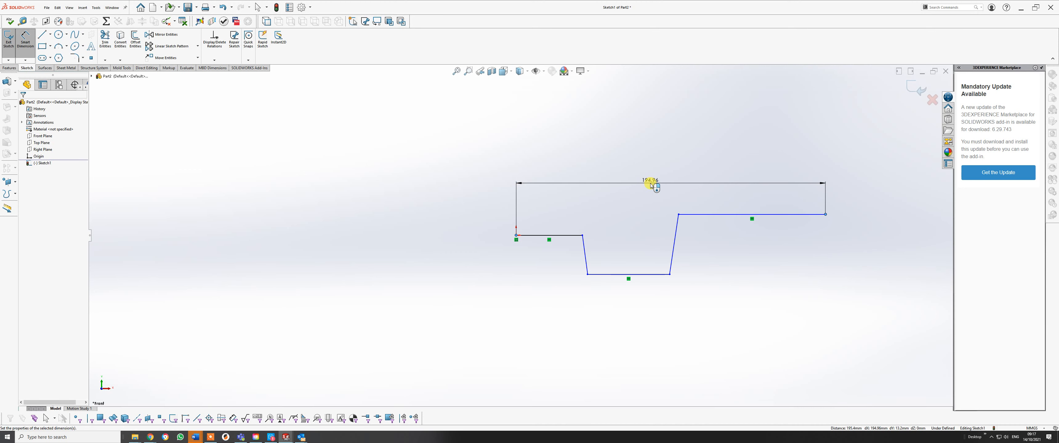
double_click(651, 184)
type("106")
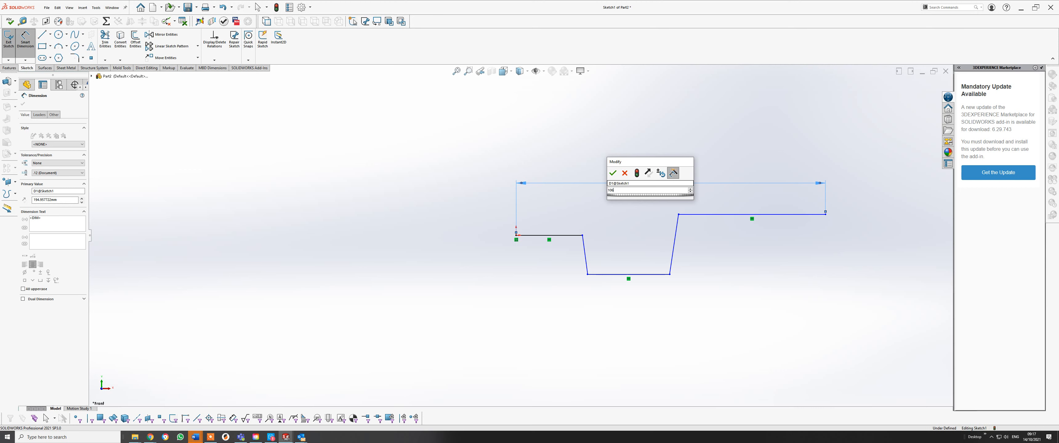
key("Return")
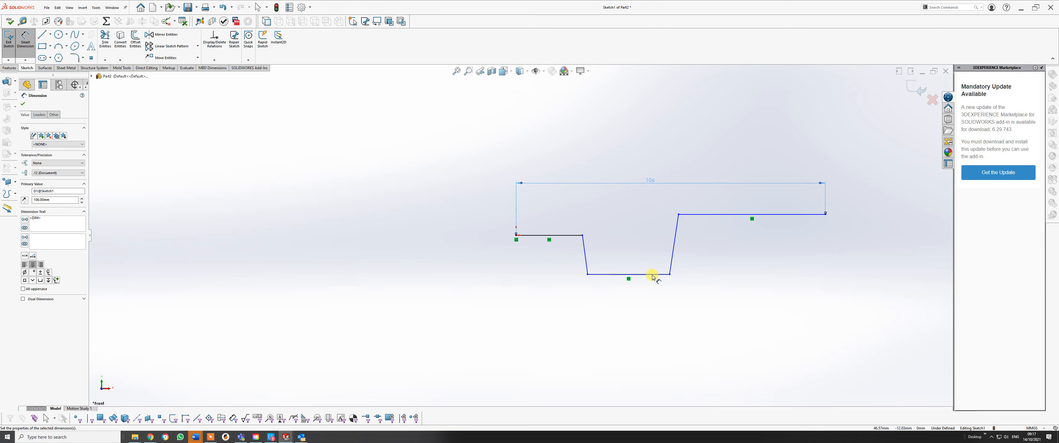
Step: Dimension the vertical distance between the channel's base line and the longer upper line as 15.75 mm
left_click(736, 215)
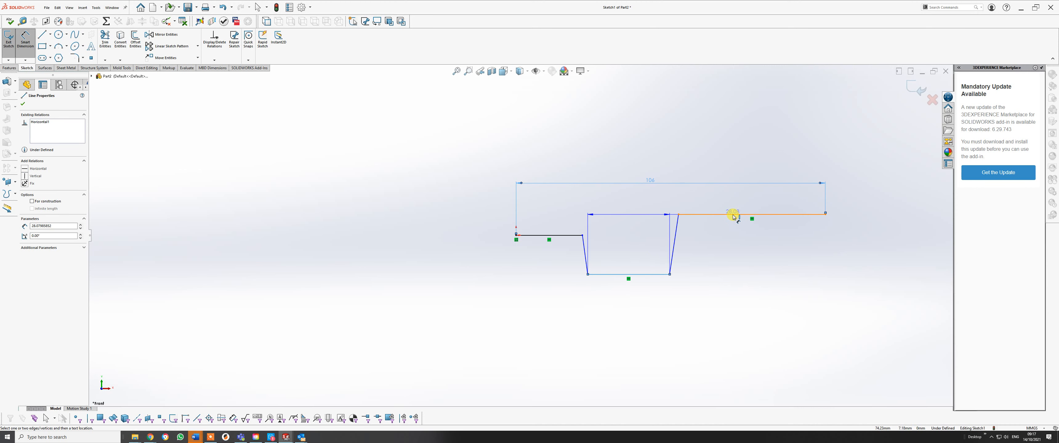
left_click(867, 247)
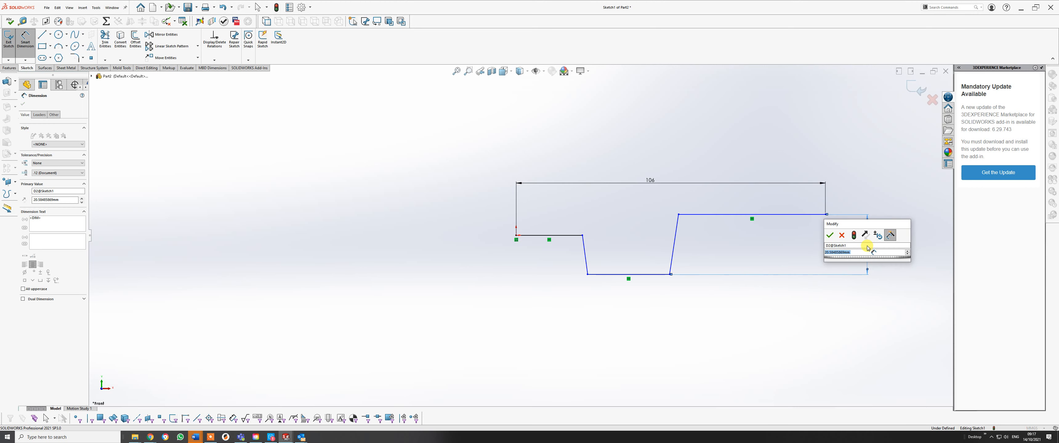
type("15.75")
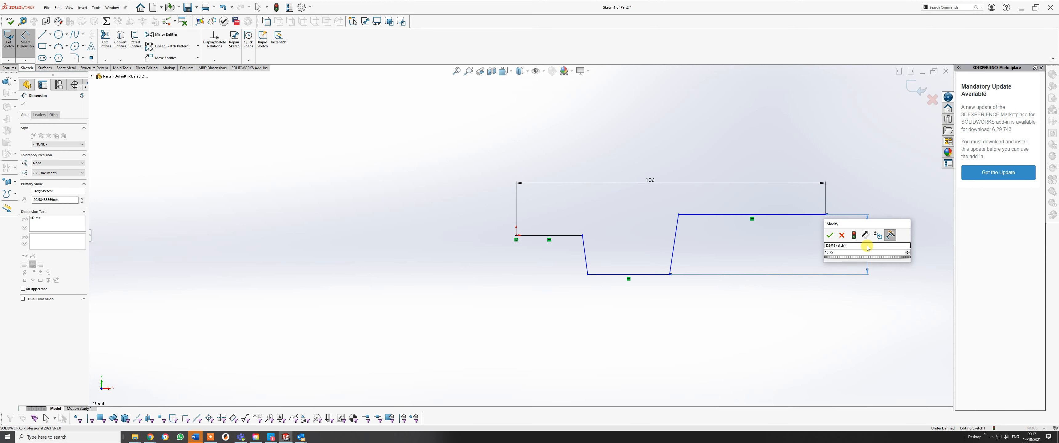
key("Return")
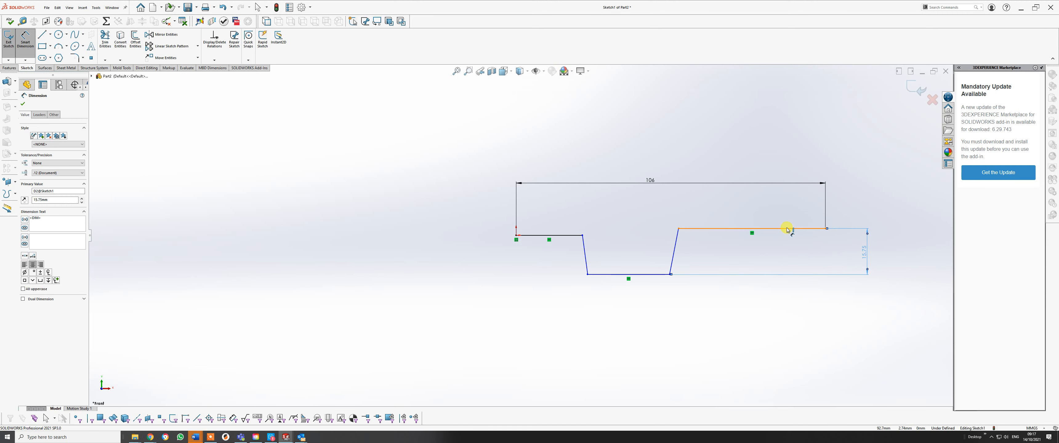
Step: Dimension the length of the longer upper horizontal line as 52 mm
left_click(787, 230)
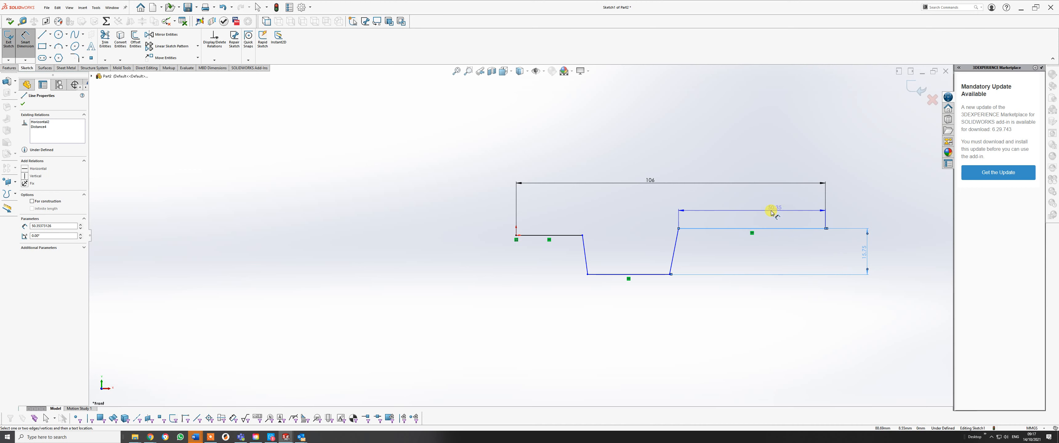
left_click(765, 215)
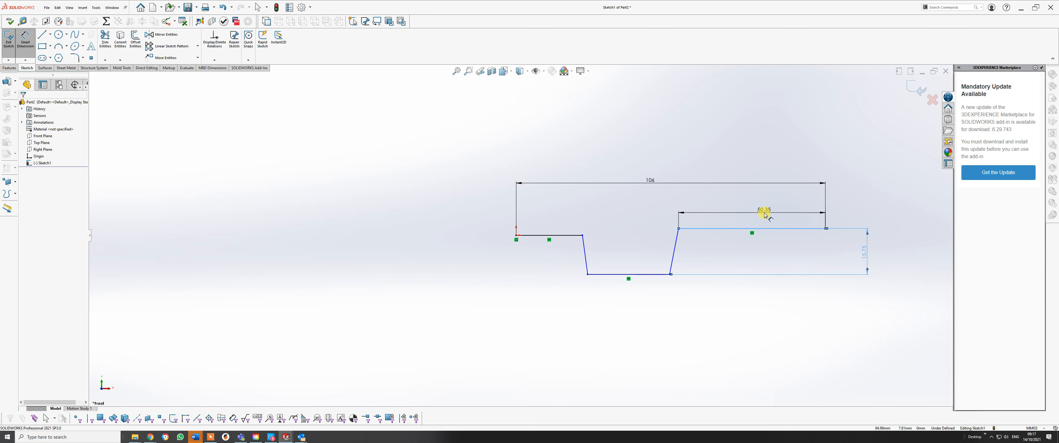
double_click(765, 211)
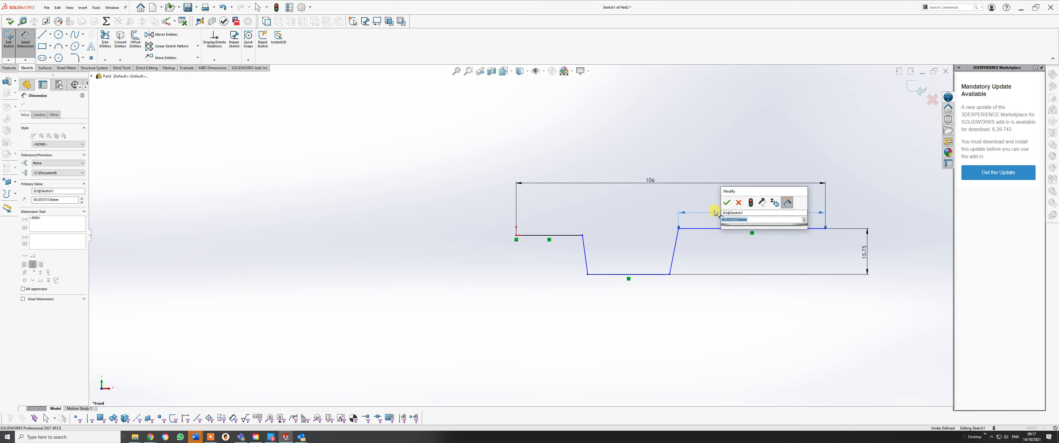
left_click(727, 203)
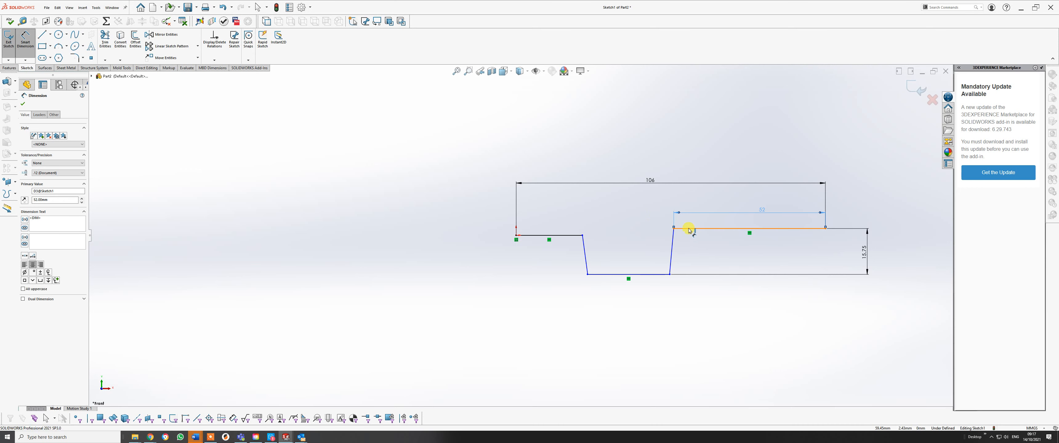
Step: Dimension the height offset between the two upper horizontal lines as 3 mm
left_click(569, 238)
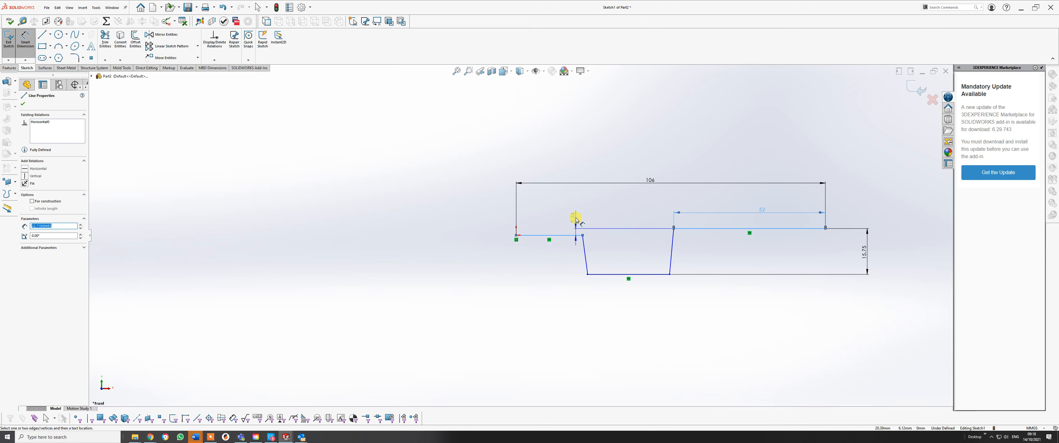
left_click(576, 220)
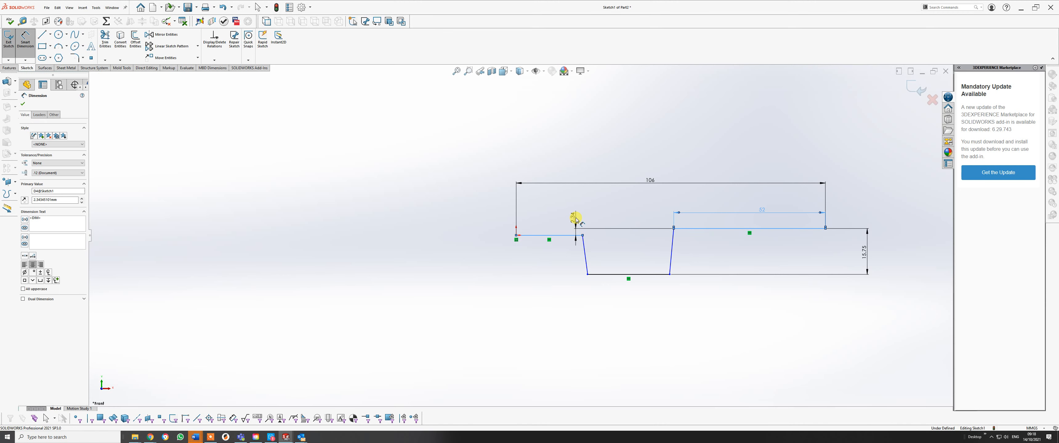
type("3")
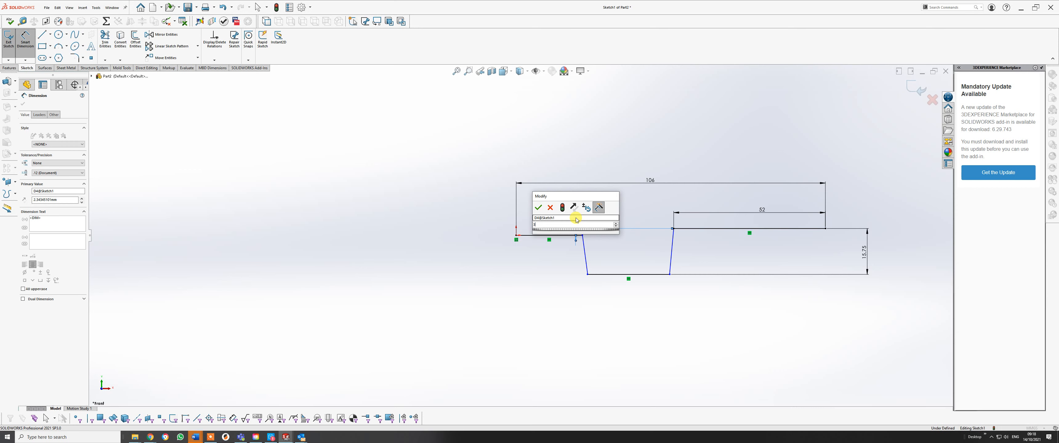
key("Return")
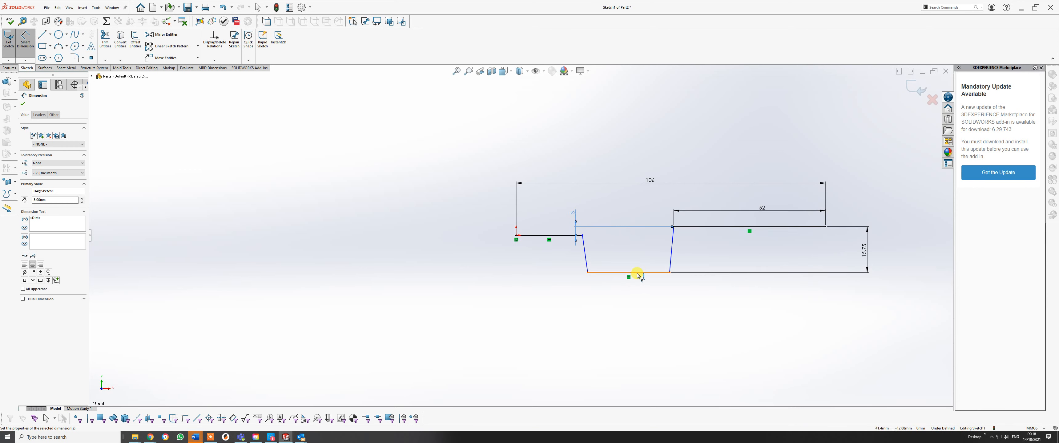
Step: Dimension the channel's horizontal base line as 25 mm
left_click(638, 273)
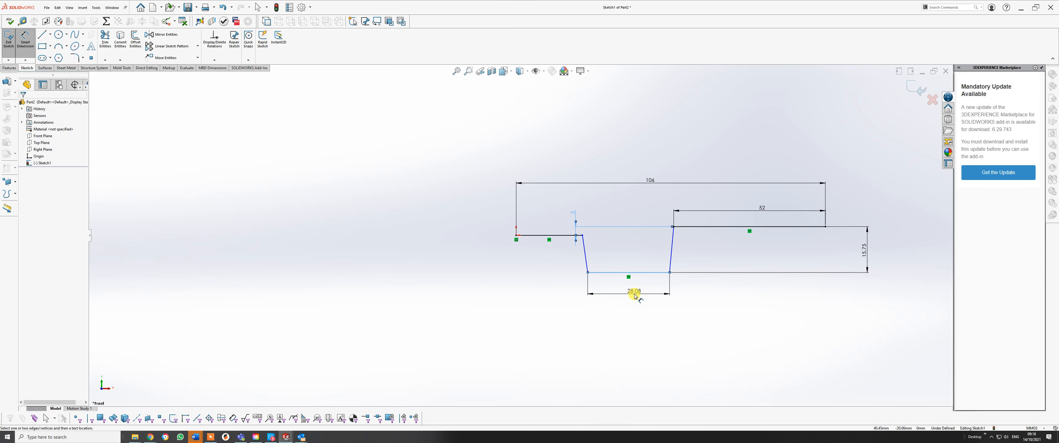
left_click(635, 295)
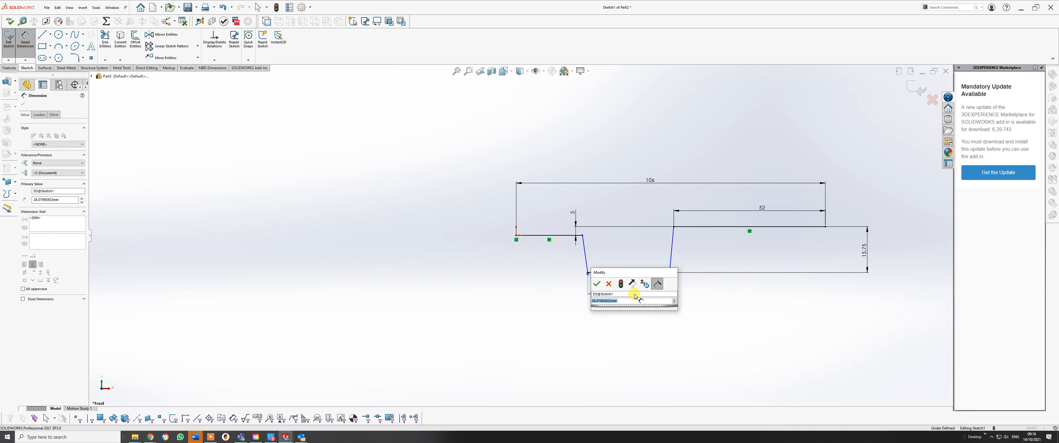
key("Return")
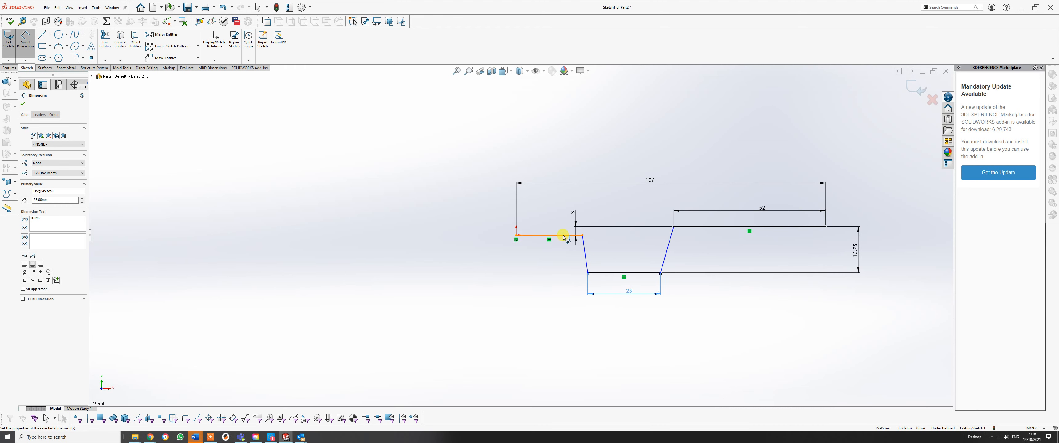
Step: Dimension the angle between the horizontal line at the origin and its adjoining slanted channel wall as 93°
left_click(589, 265)
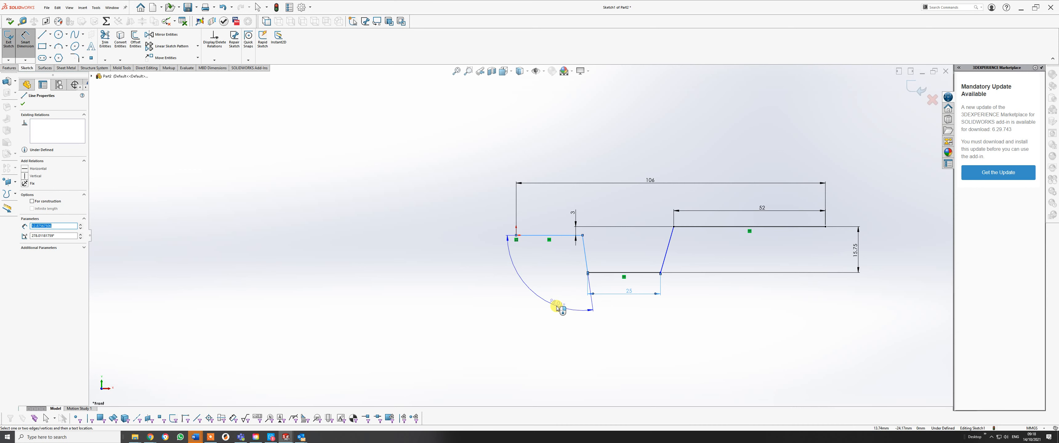
left_click(561, 267)
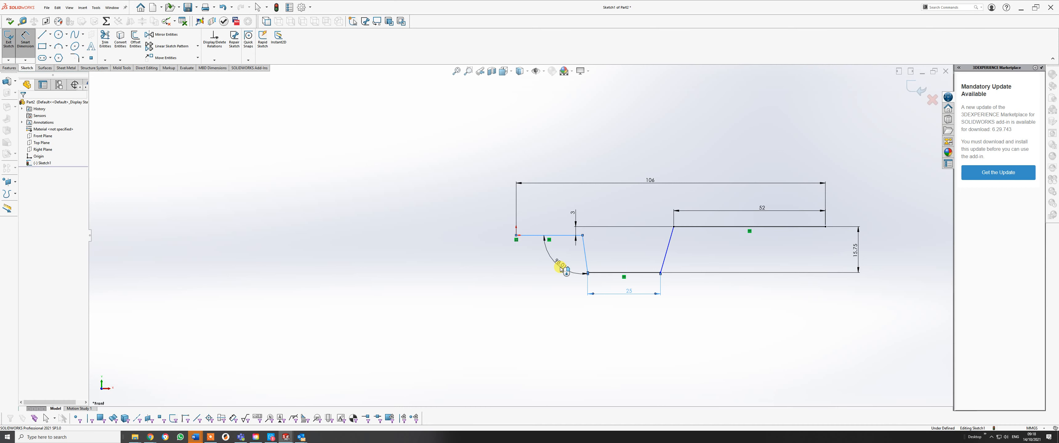
type("93")
key("Escape")
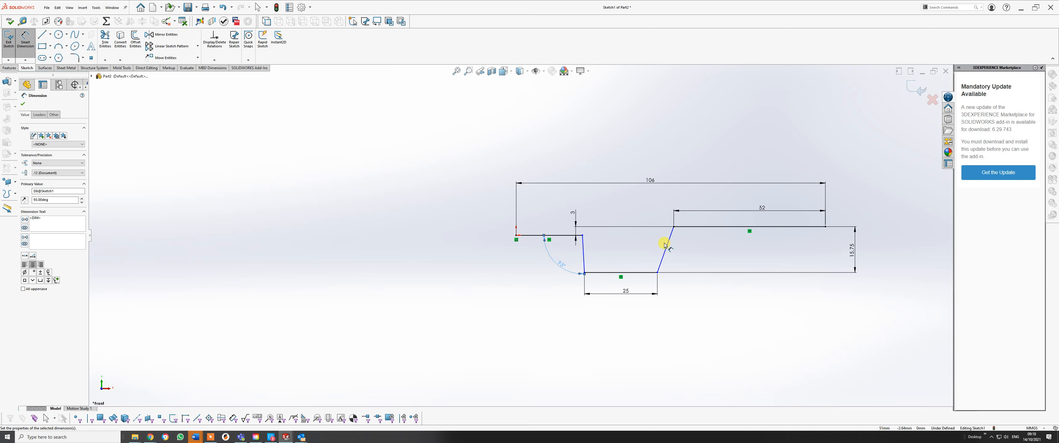
Step: Dimension the angle between the 52 mm horizontal line and its adjoining slanted channel wall as 93°
left_click(683, 229)
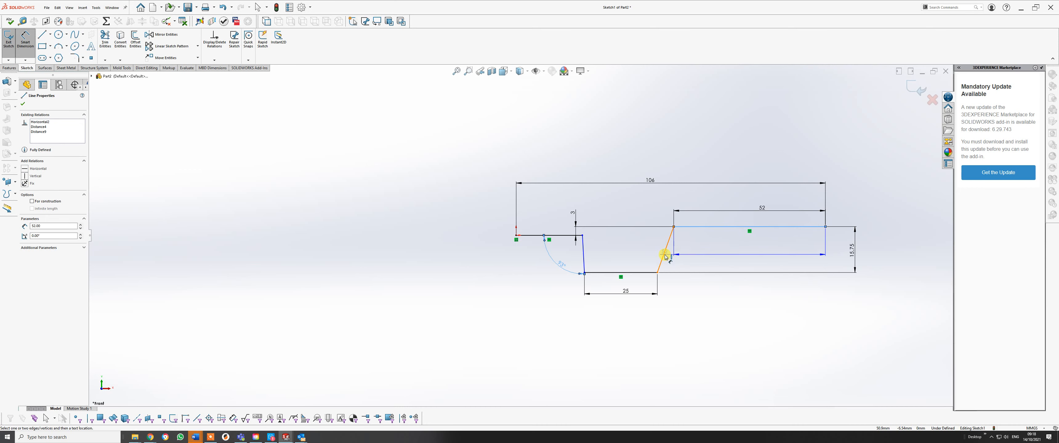
left_click(665, 255)
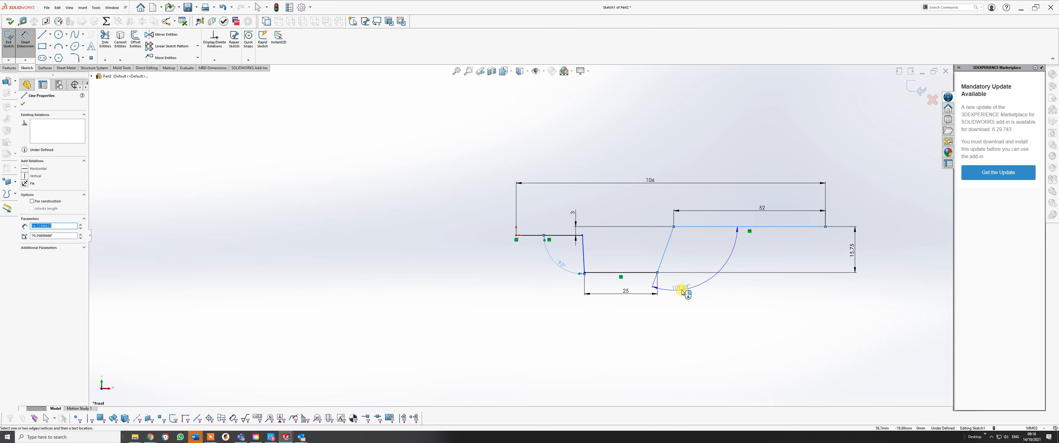
left_click(684, 258)
left_click(684, 260)
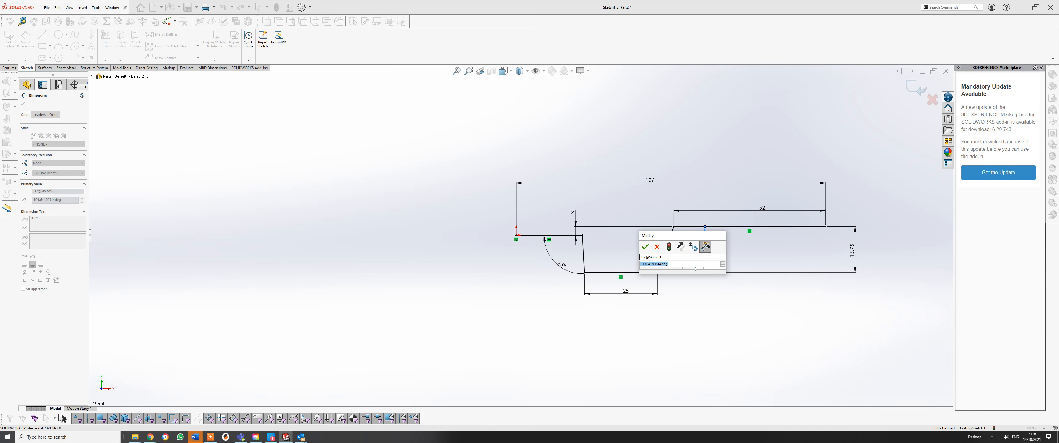
type("93")
key("Return")
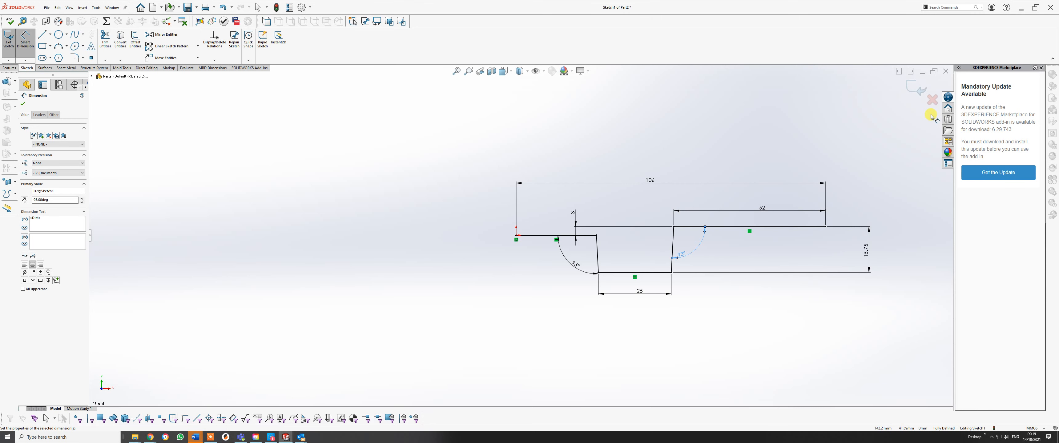
Step: Exit the sketch, keeping the dimensioned open profile
left_click(919, 90)
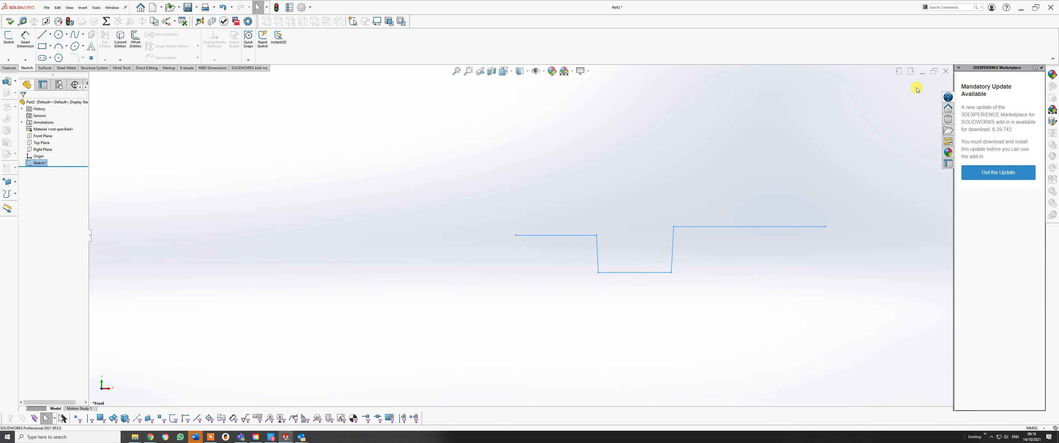
scroll(900, 223, "down", 2)
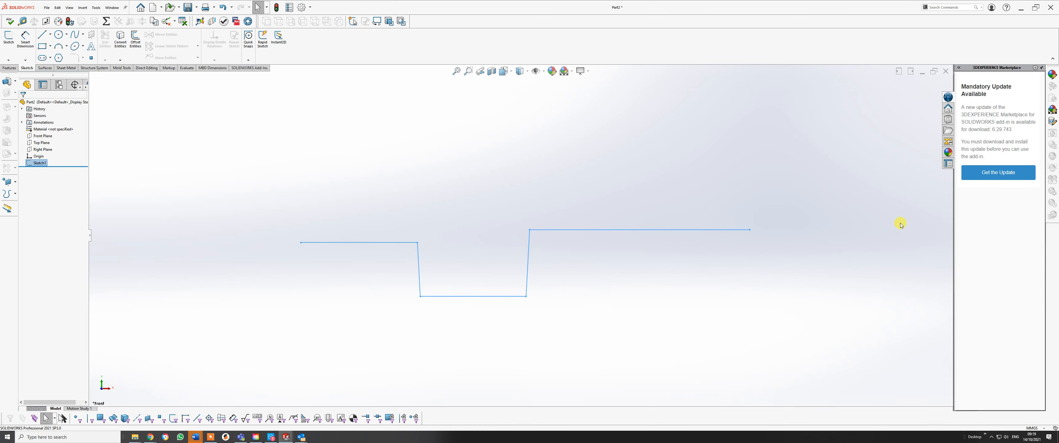
scroll(900, 223, "up", 1)
scroll(900, 223, "down", 1)
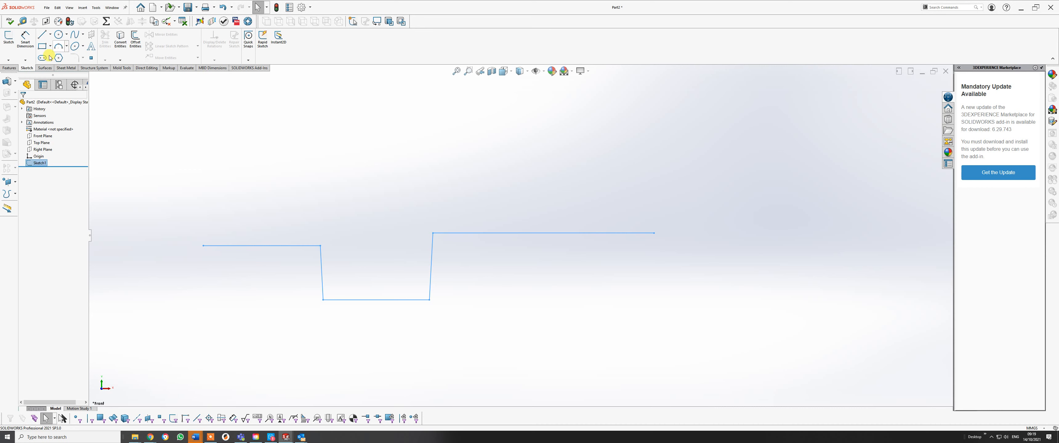
left_click(8, 39)
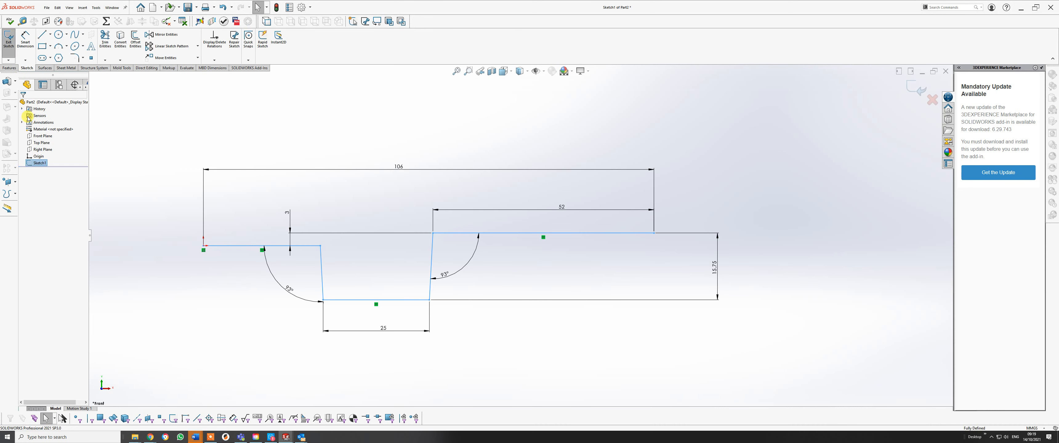
key("Escape")
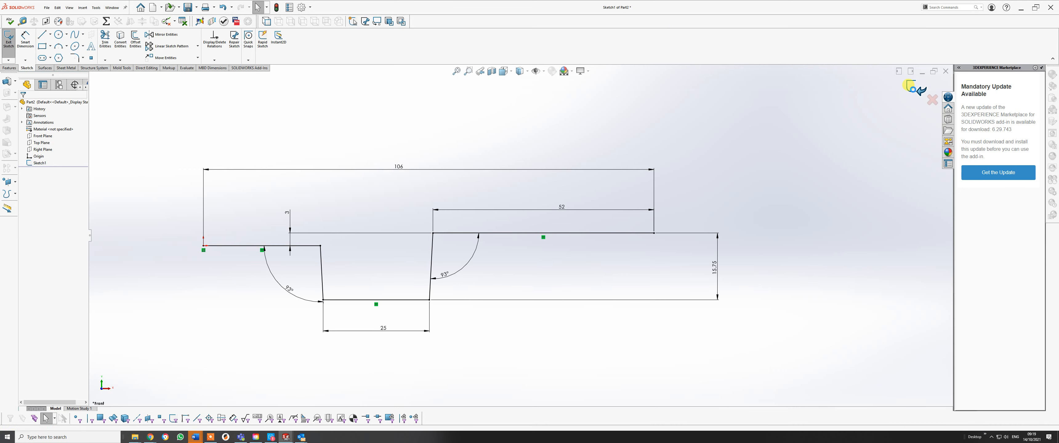
left_click(913, 92)
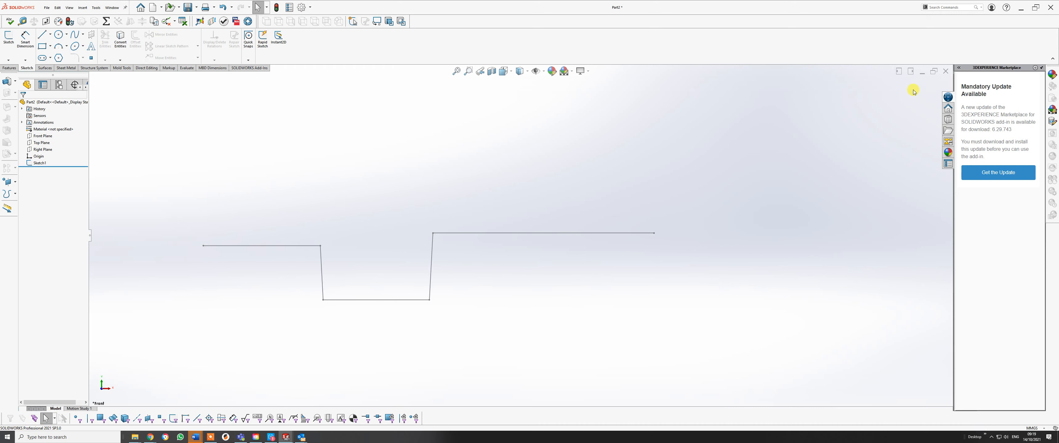
Step: Start a new sketch on the Front Plane
left_click(7, 38)
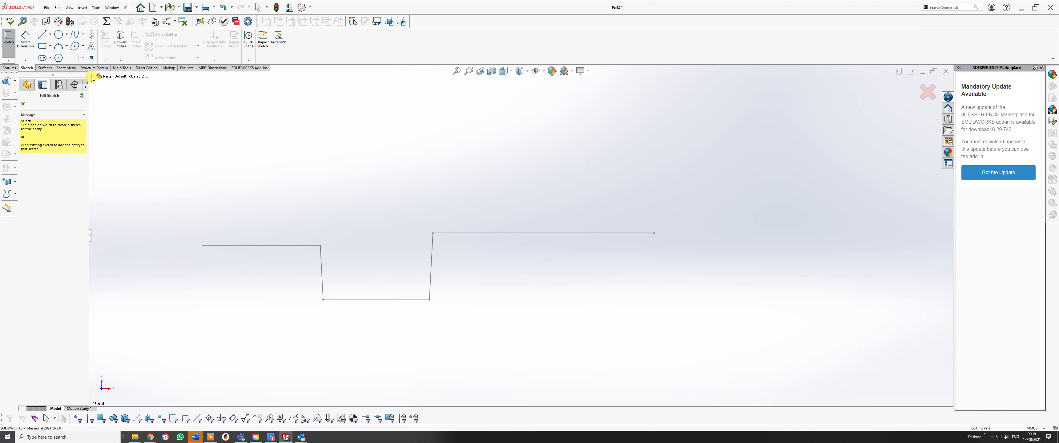
left_click(92, 77)
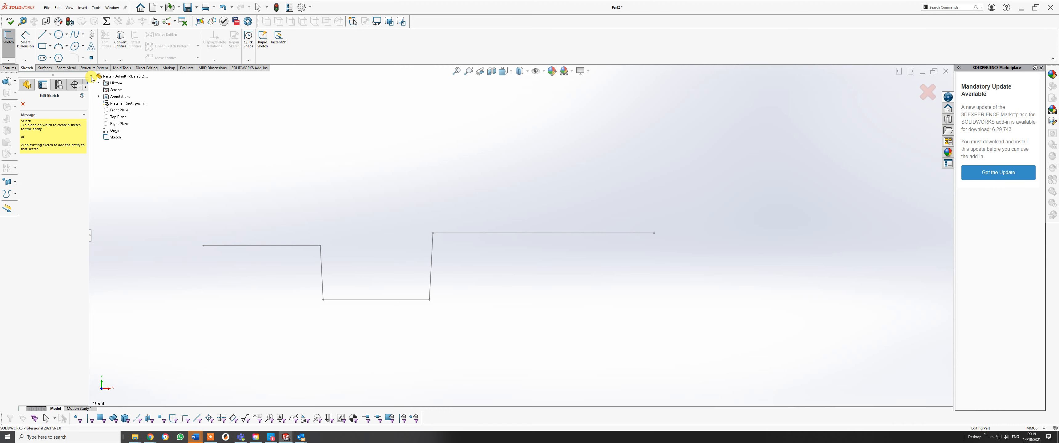
left_click(119, 111)
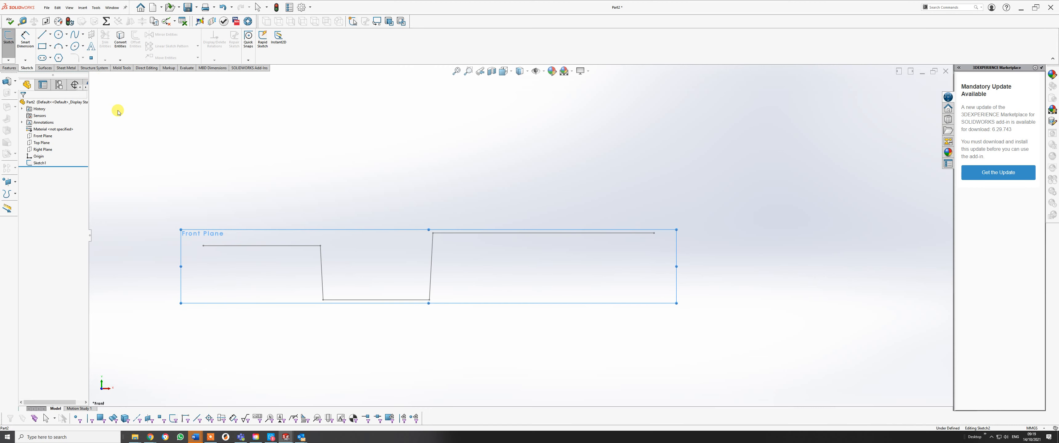
Step: Draw a vertical centerline about 16 mm long downward from the free end of the profile's 52 mm horizontal line
left_click(50, 36)
left_click(54, 53)
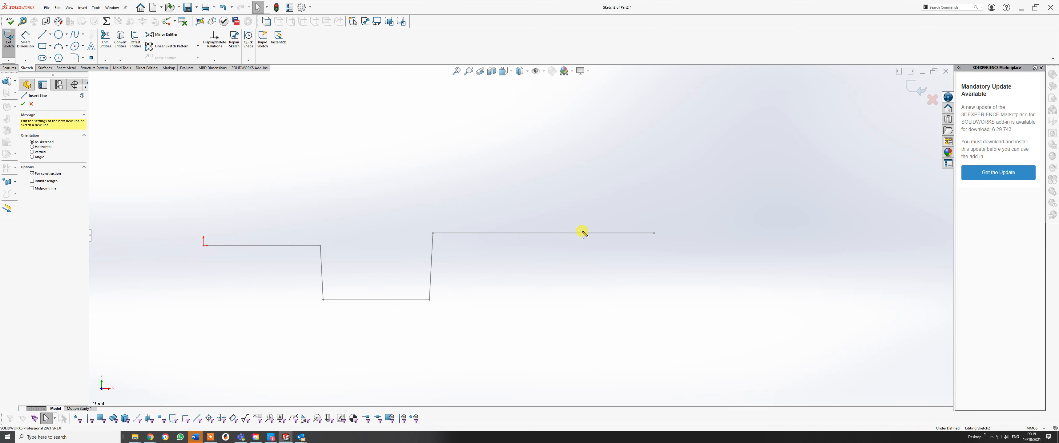
left_click(654, 233)
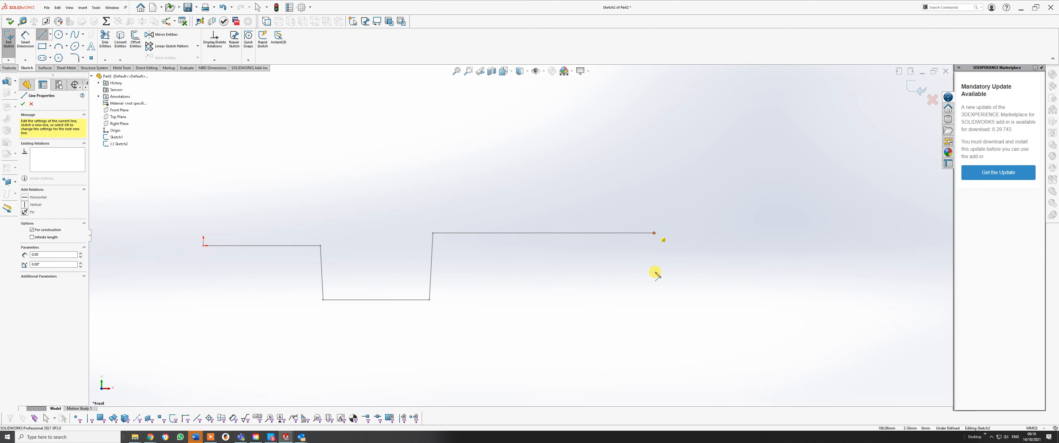
left_click(654, 300)
right_click(654, 299)
left_click(663, 296)
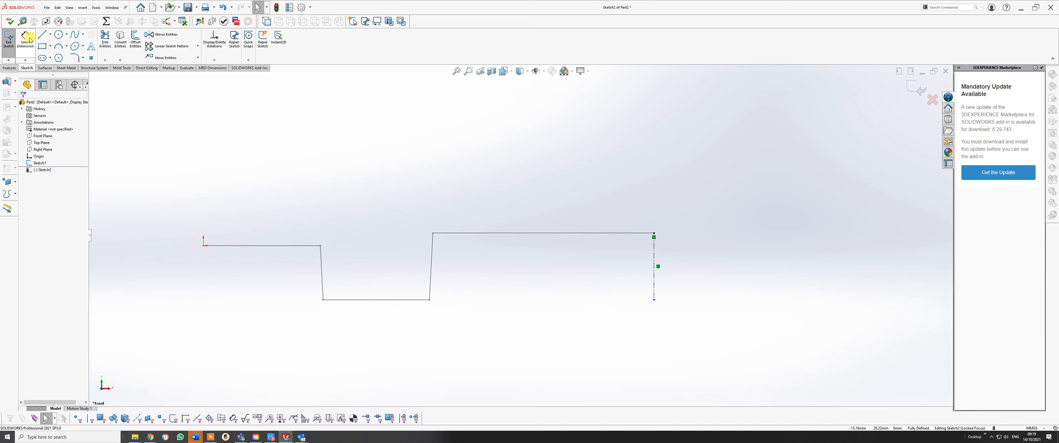
Step: Draw a horizontal centerline about 48 mm long from the same profile endpoint, extending away from the channel
left_click(50, 34)
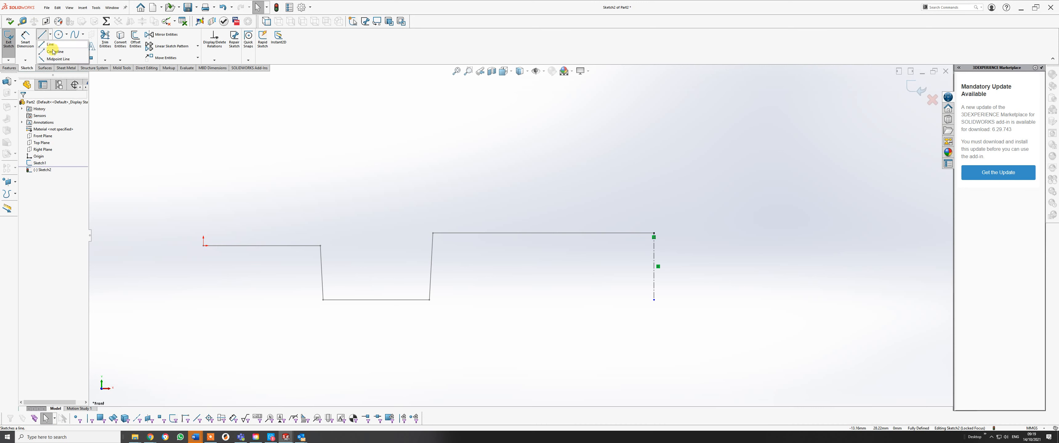
left_click(57, 53)
left_click_drag(655, 233, 860, 233)
right_click(860, 233)
left_click(874, 242)
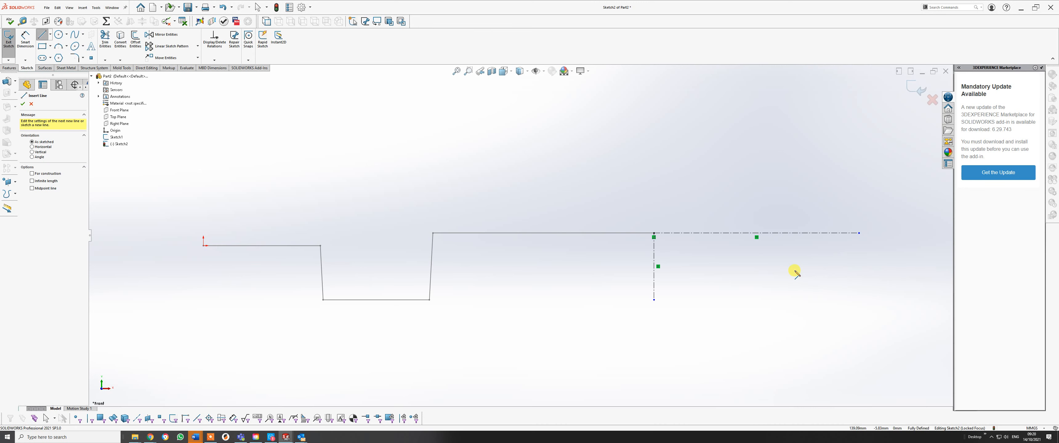
Step: Sketch a slanted line about 17 mm long across the horizontal centerline, continuing at its upper end into a tangent arc of about 8.5 mm radius
left_click(810, 292)
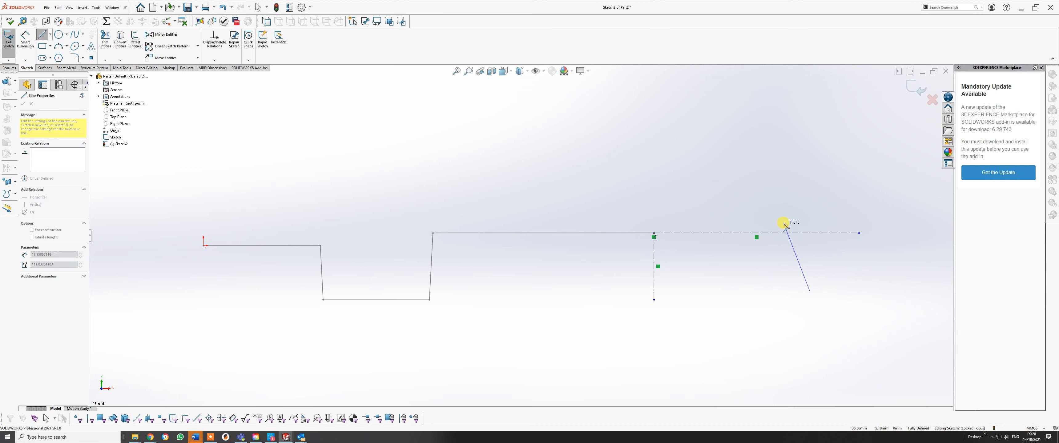
left_click(784, 223)
key("a")
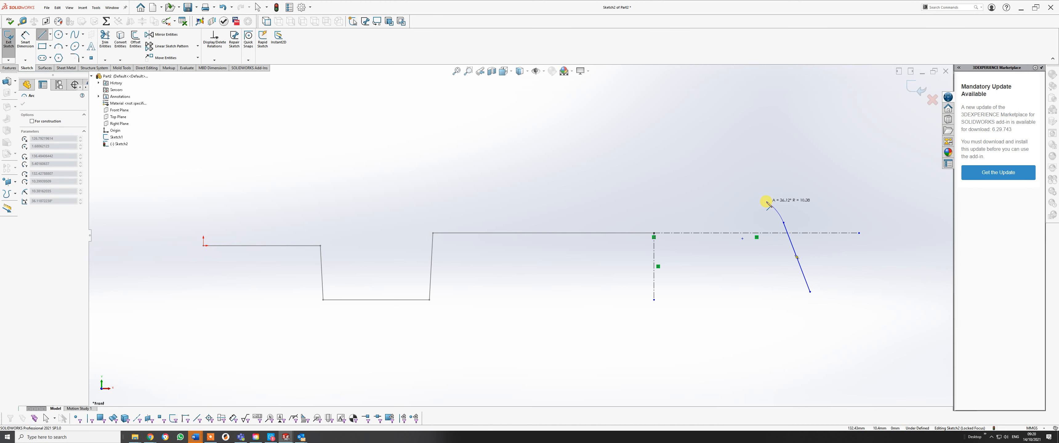
left_click(765, 204)
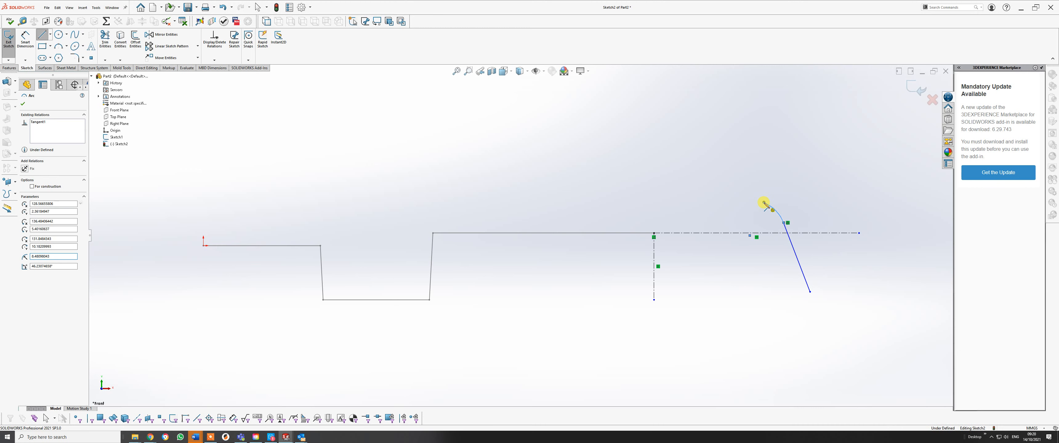
right_click(766, 204)
key("Escape")
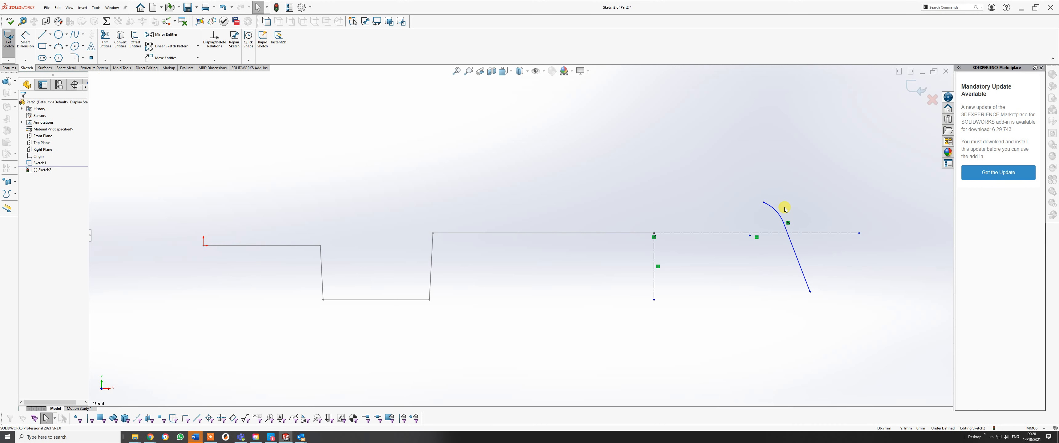
Step: Make the arc's center point coincident with the horizontal centerline
left_click(751, 237)
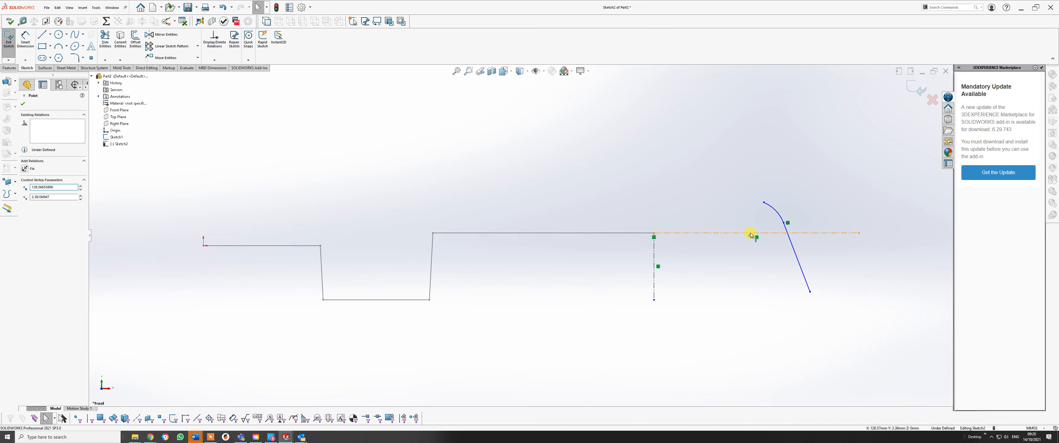
left_click(749, 234, "ctrl")
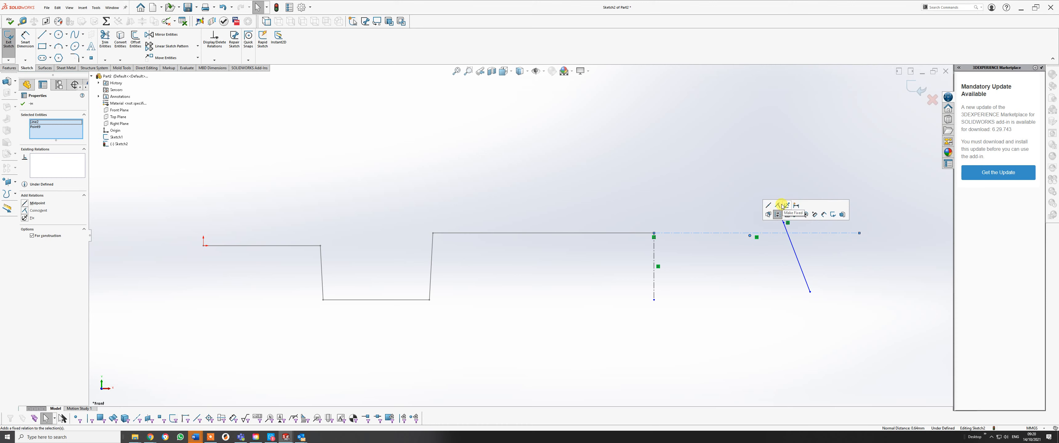
left_click(768, 214)
key("Escape")
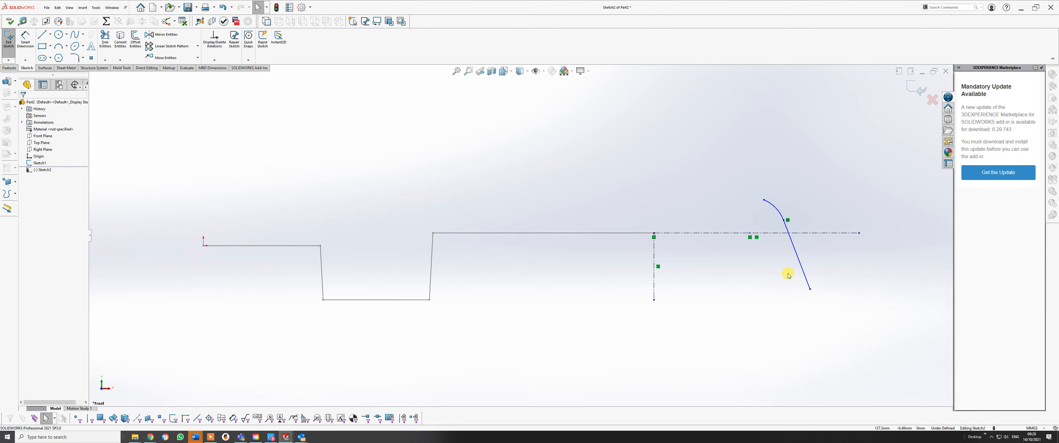
Step: Dimension the horizontal distance from the vertical centerline to the slanted line's lower endpoint as 95/2 mm
left_click(25, 39)
left_click(810, 289)
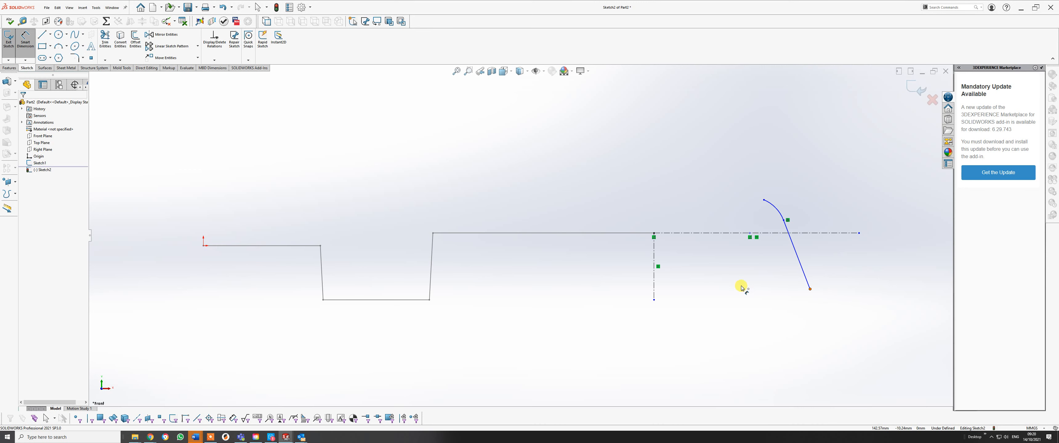
left_click(655, 294)
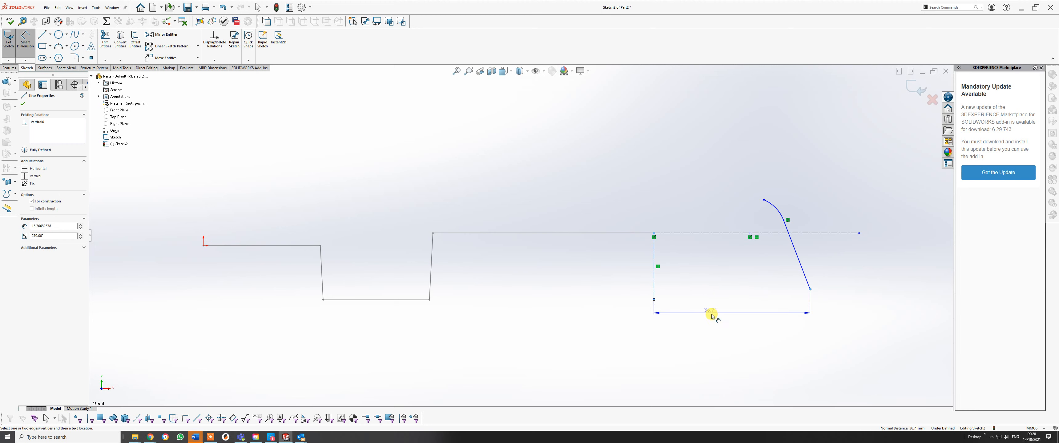
left_click(720, 321)
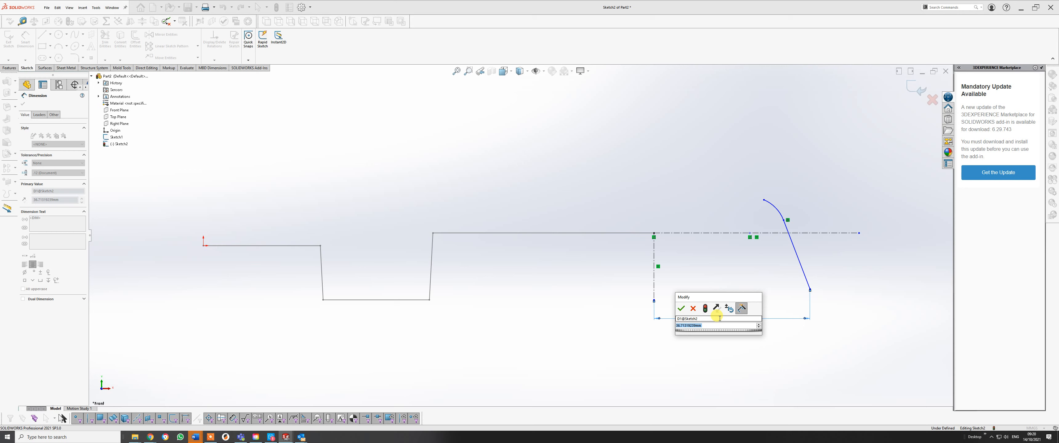
type("95")
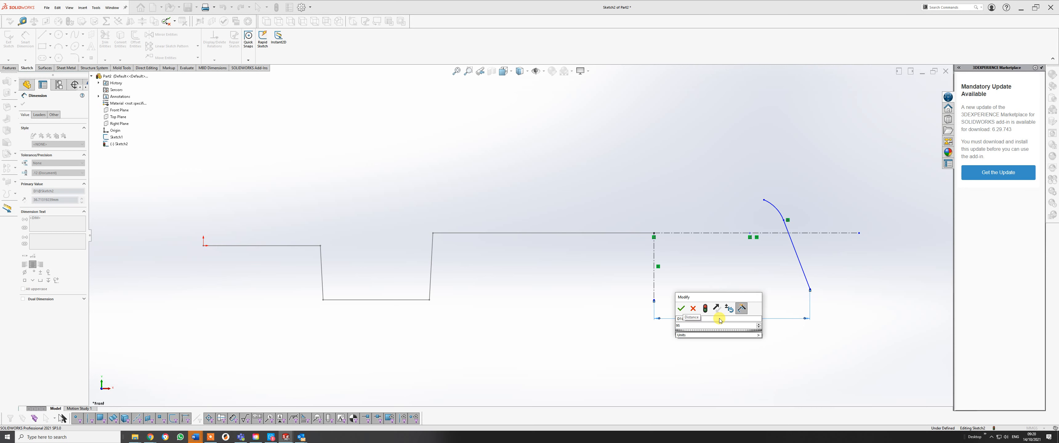
type("/")
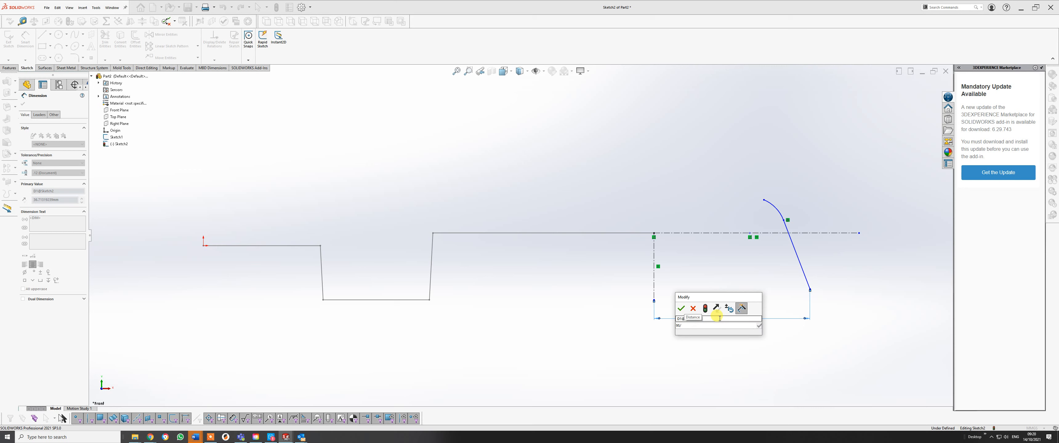
type("2")
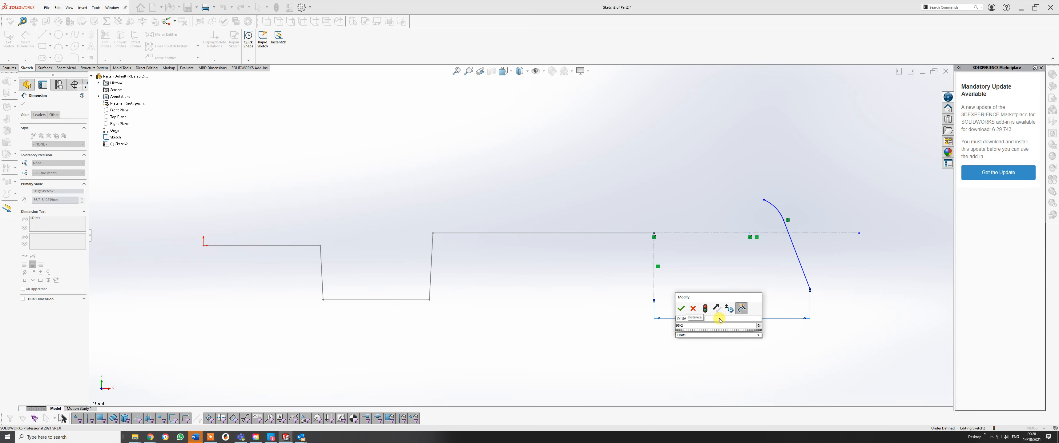
key("Return")
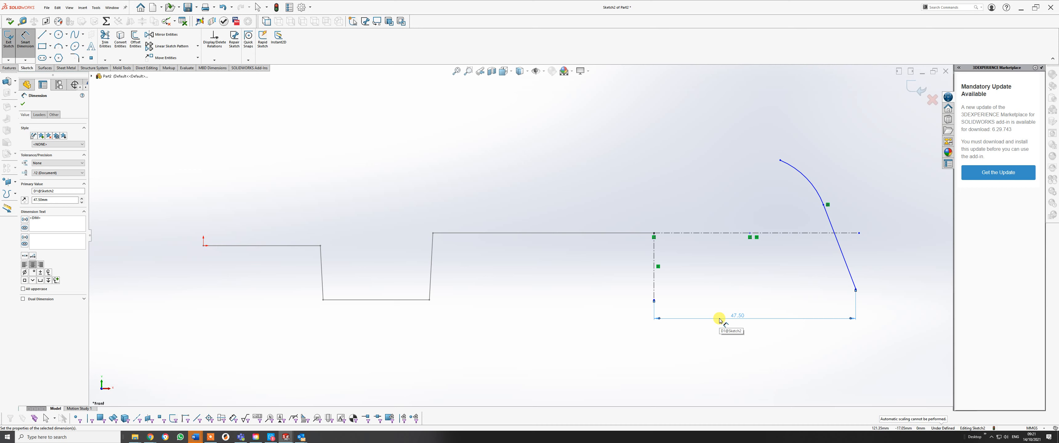
Step: Dimension the angle between the vertical centerline and the slanted line as 15°
left_click(654, 259)
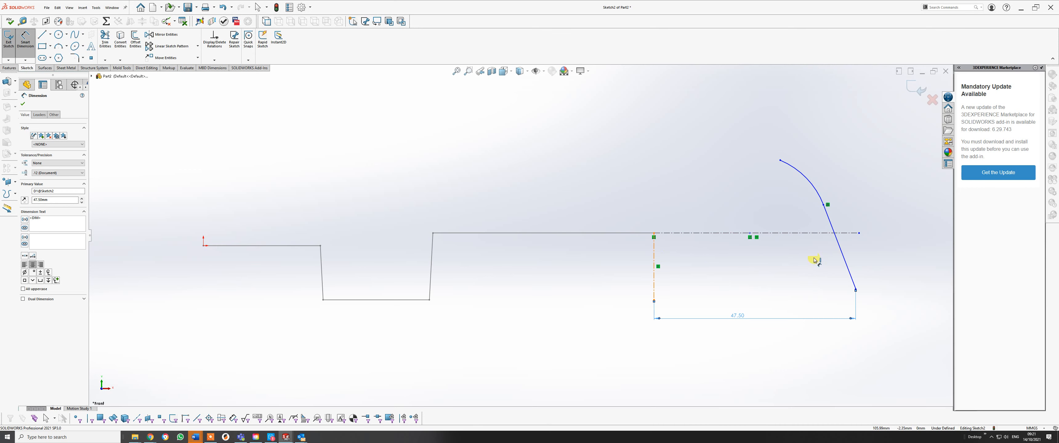
left_click(841, 256)
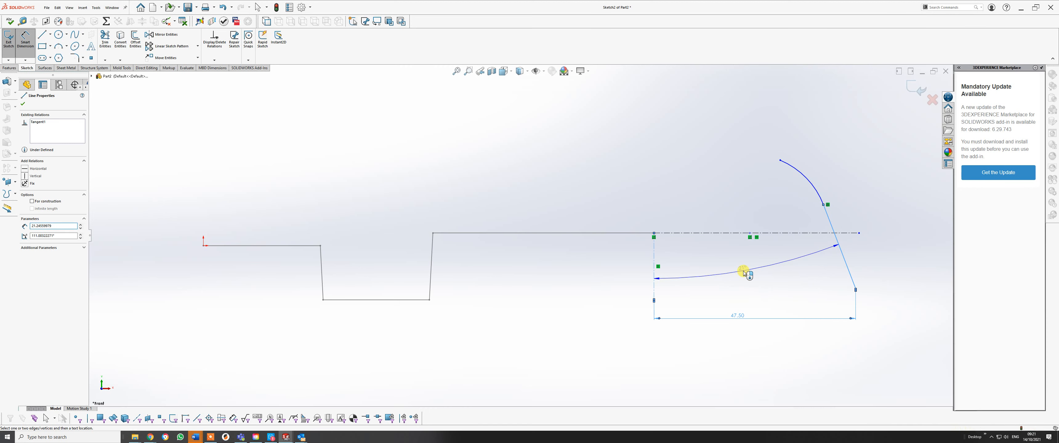
left_click(743, 259)
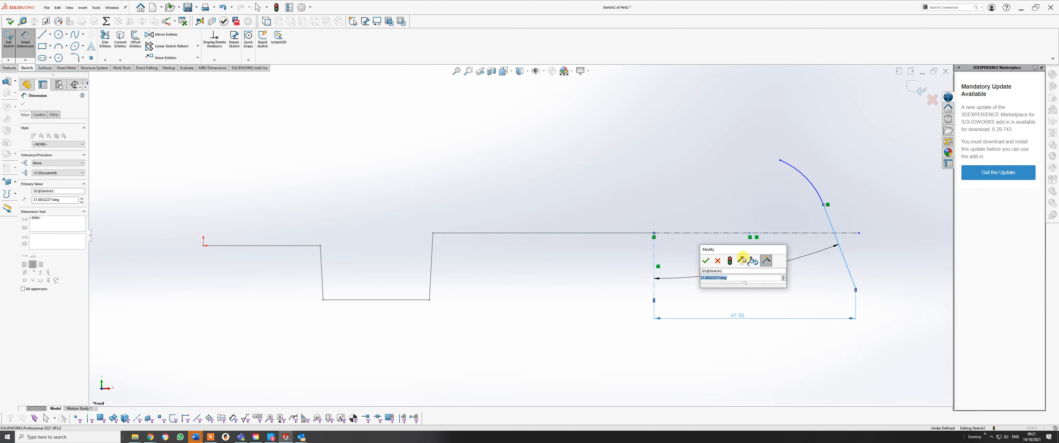
left_click(868, 291)
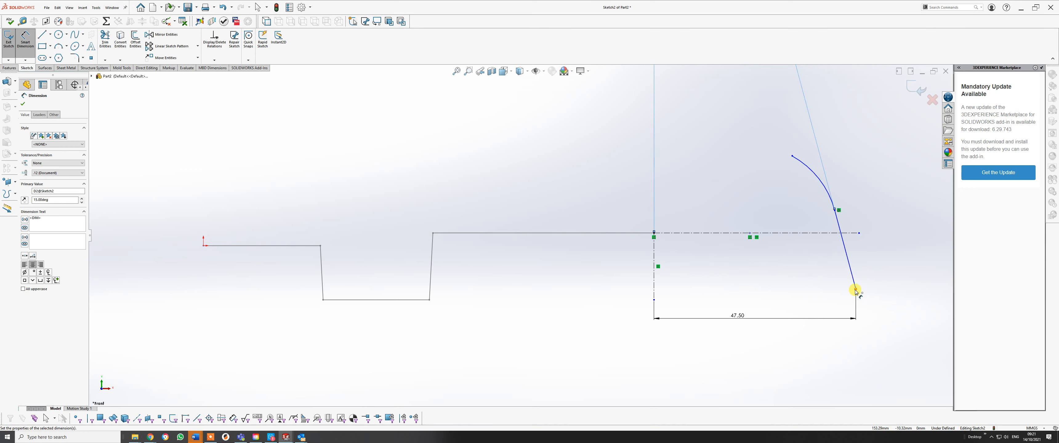
Step: Dimension the vertical distance from the horizontal centerline to the slanted line's lower endpoint as 15 mm
left_click(859, 233)
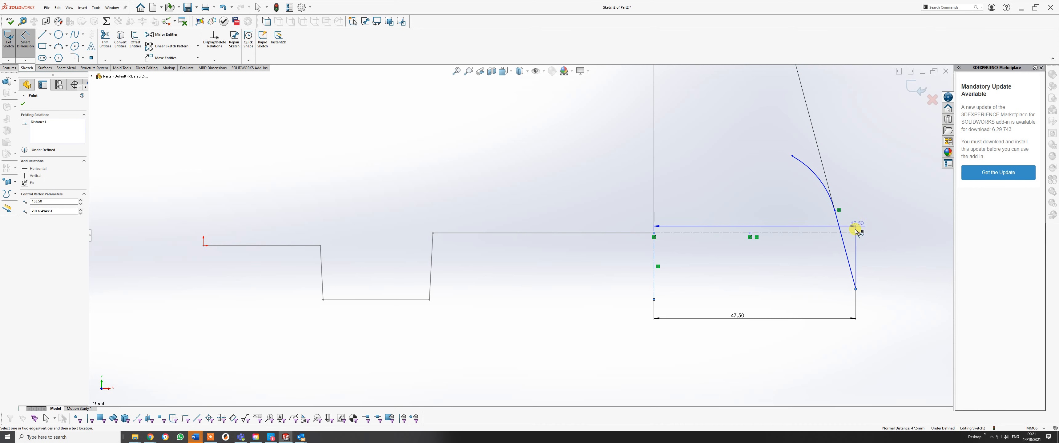
left_click(853, 234)
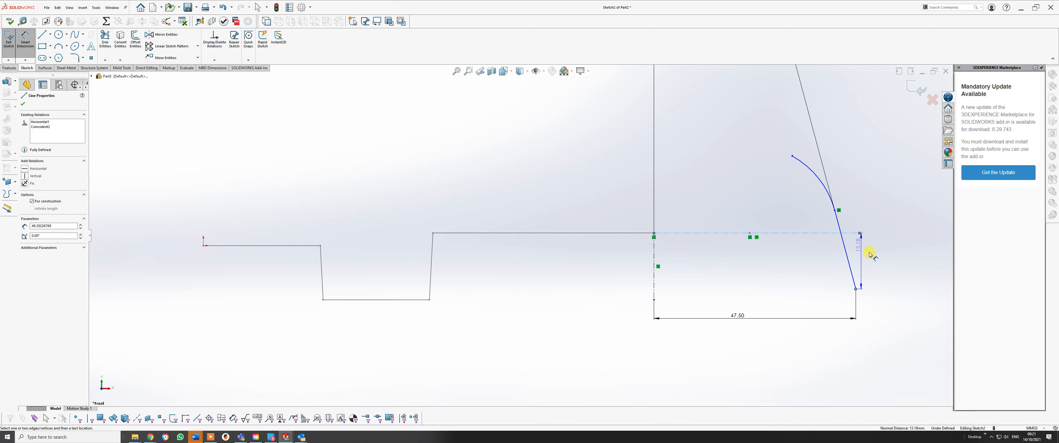
left_click(878, 263)
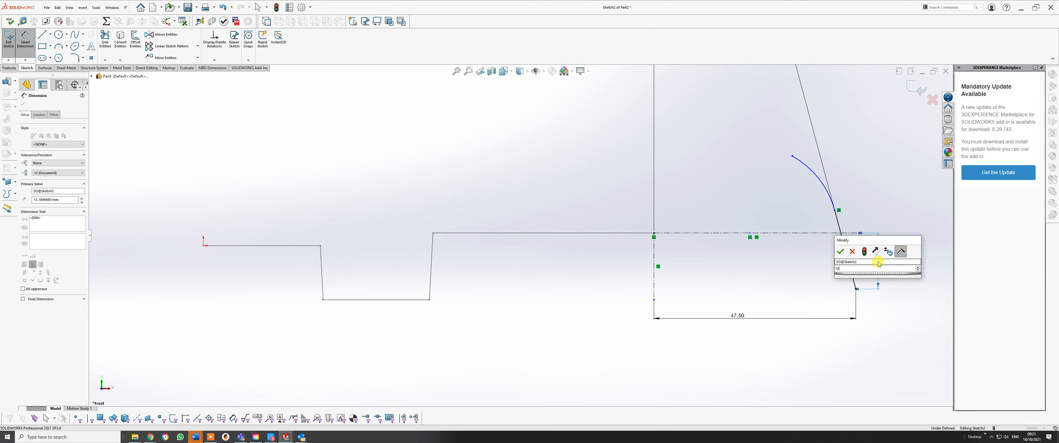
left_click(841, 252)
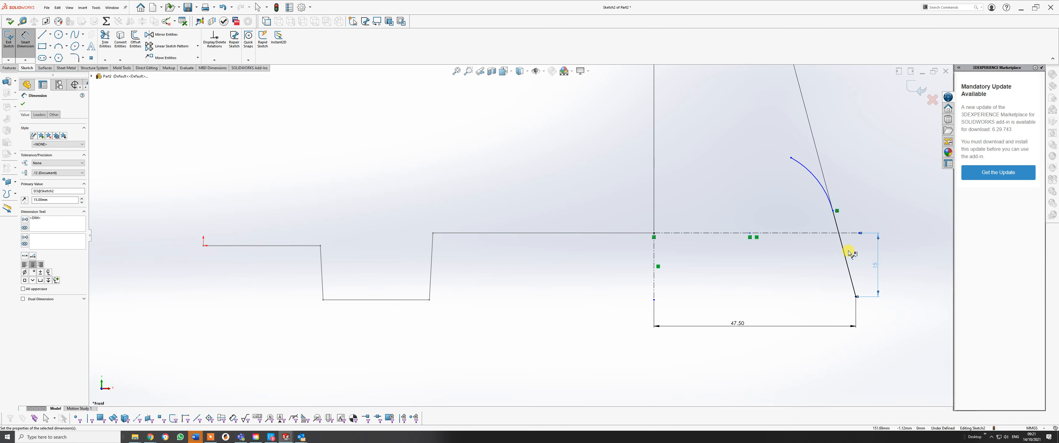
Step: Dimension the radius of the tangent arc as 15 mm
left_click(810, 175)
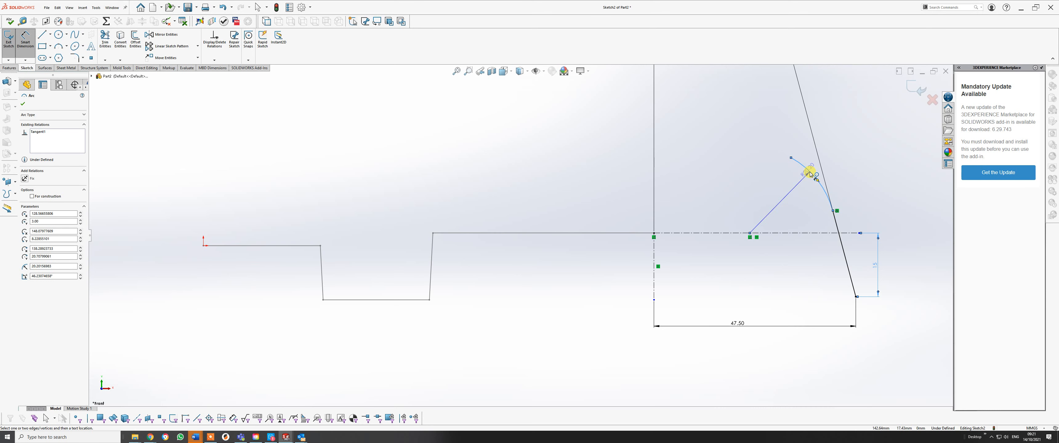
left_click(840, 167)
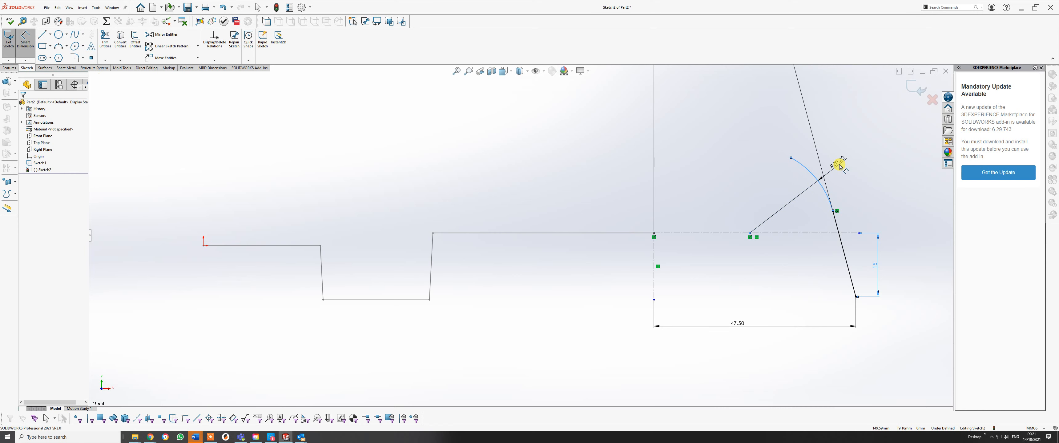
left_click(839, 166)
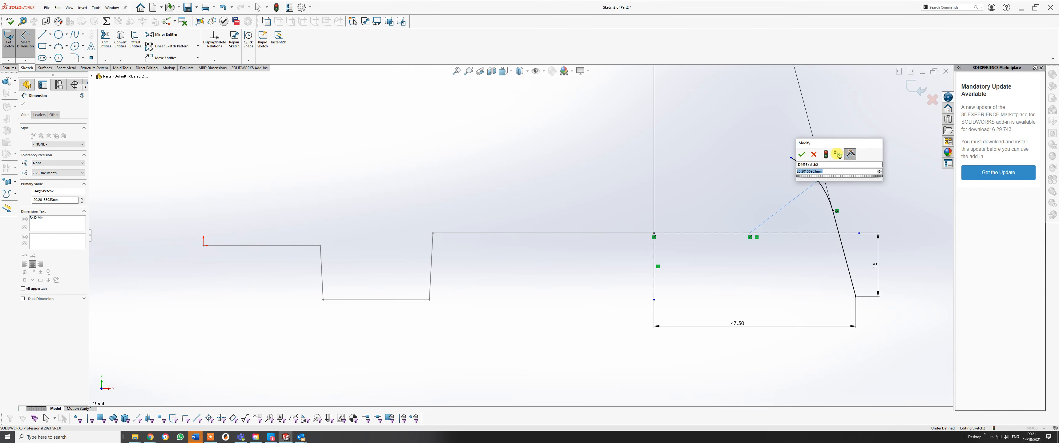
type("20")
key("Return")
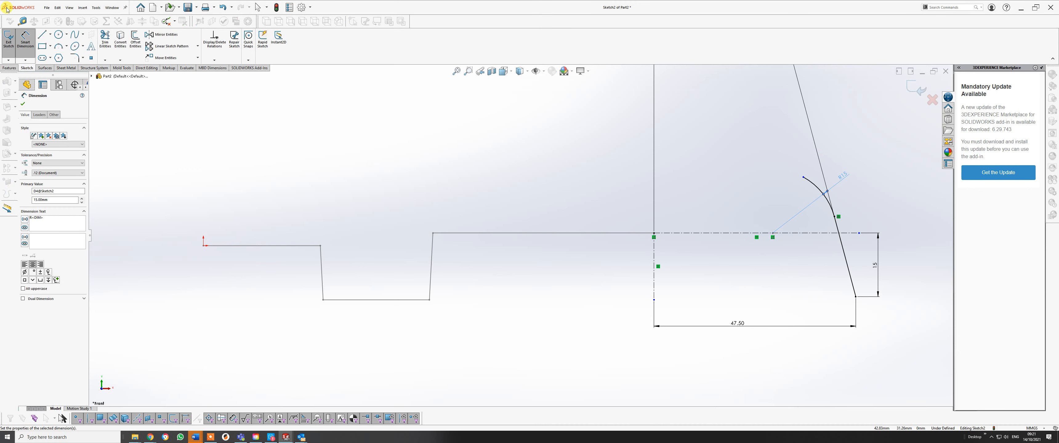
Step: Sketch a slanted construction line from the arc's center point to a point beyond the arc's upper end
left_click(50, 35)
left_click(52, 52)
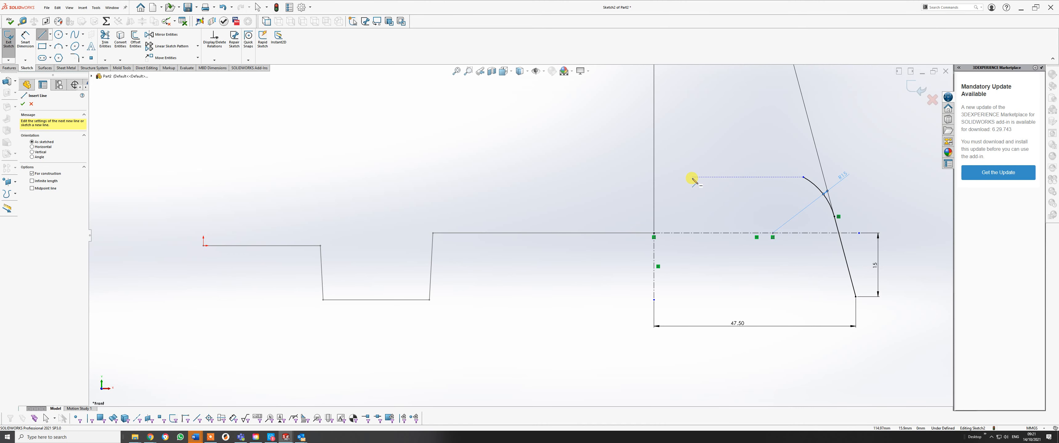
left_click(774, 233)
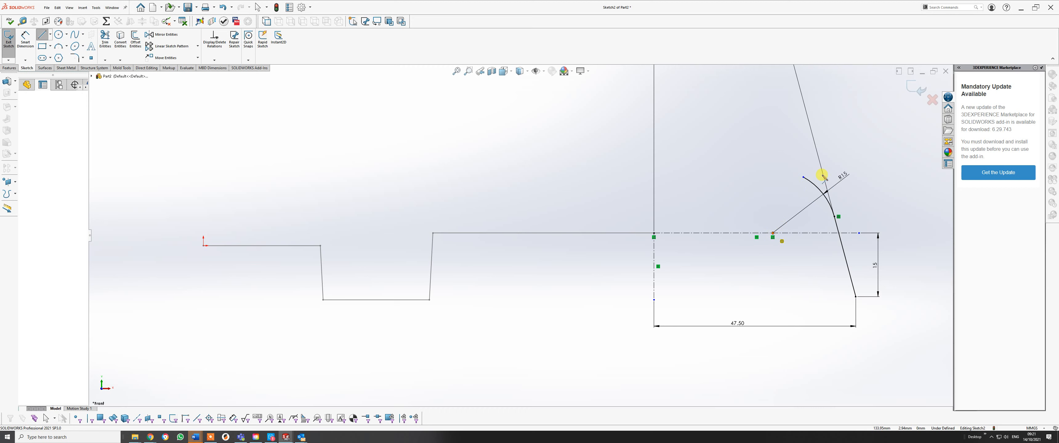
right_click(841, 150)
left_click(856, 154)
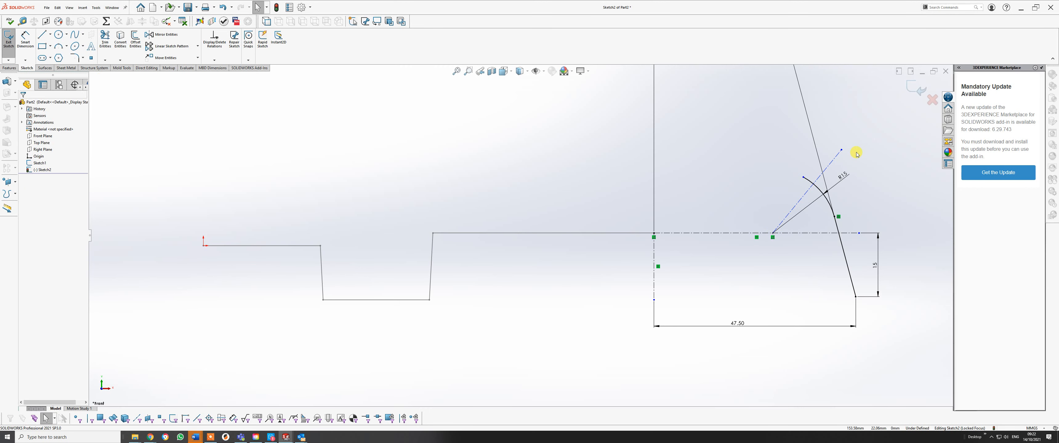
Step: Dimension the acute angle between the slanted construction line and the horizontal centerline as 52°
left_click(26, 40)
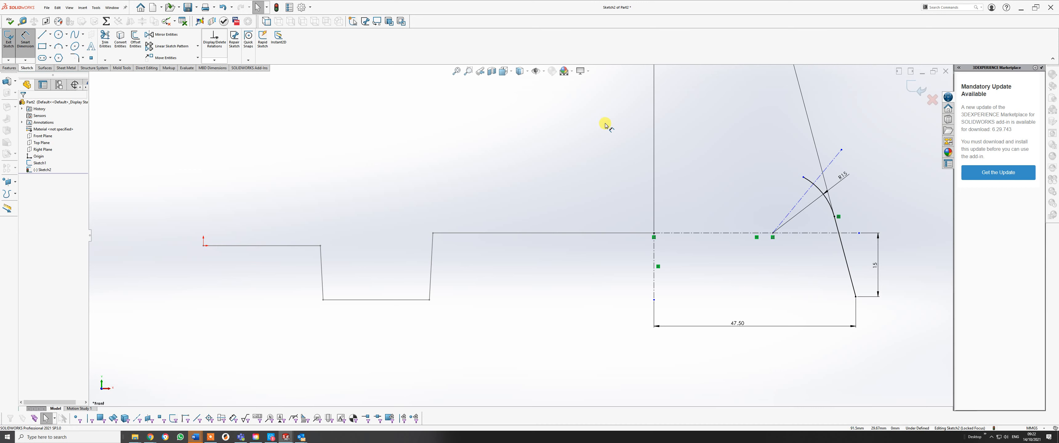
left_click(800, 202)
left_click(818, 233)
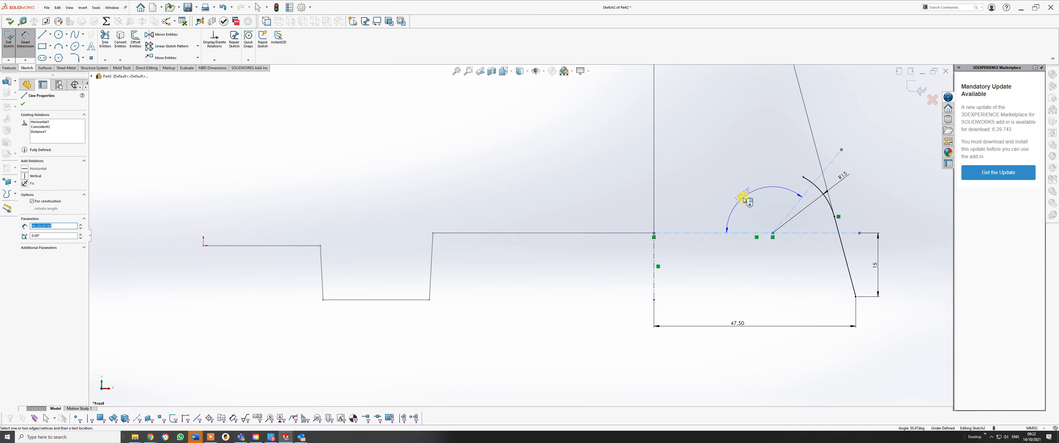
left_click(809, 224)
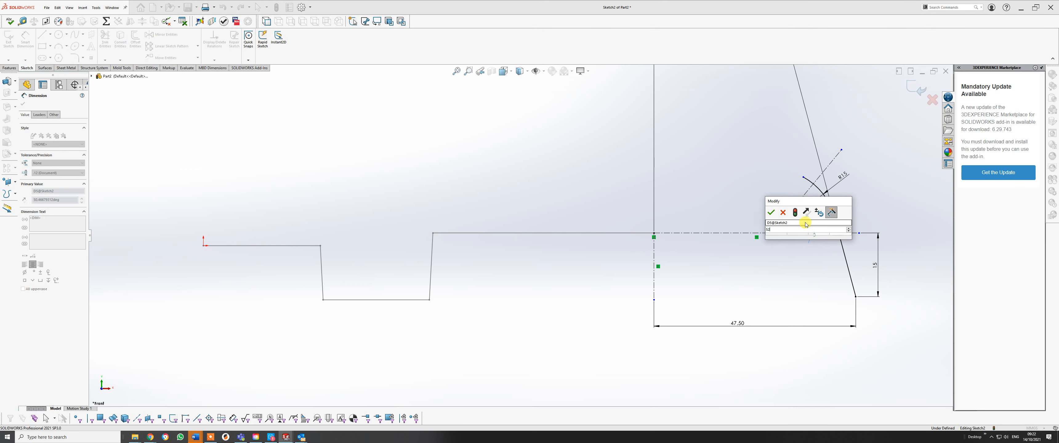
left_click(800, 222)
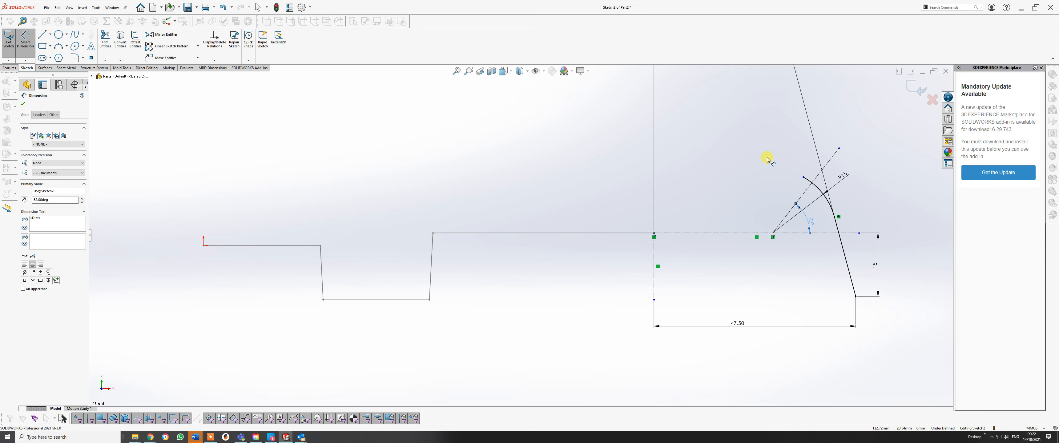
key("Escape")
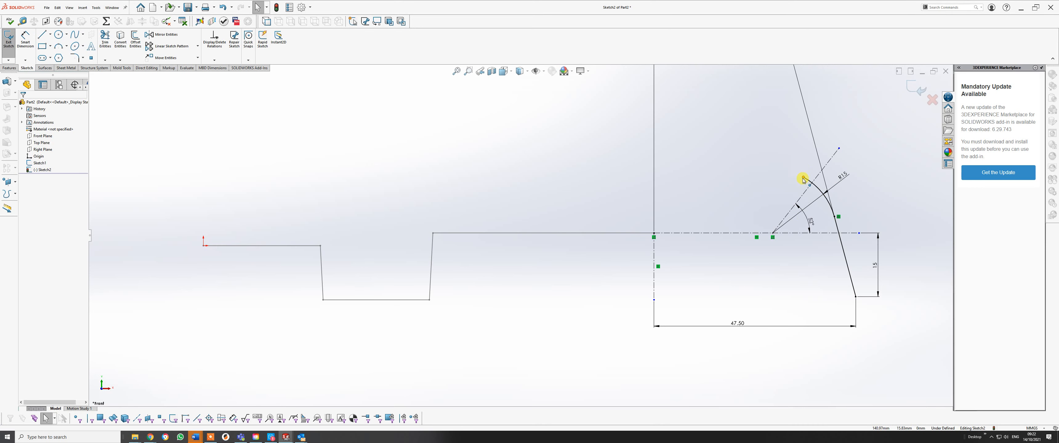
Step: Make the arc's upper endpoint coincident with the slanted construction line and close the sketch
left_click(812, 183)
left_click_drag(815, 186, 813, 183)
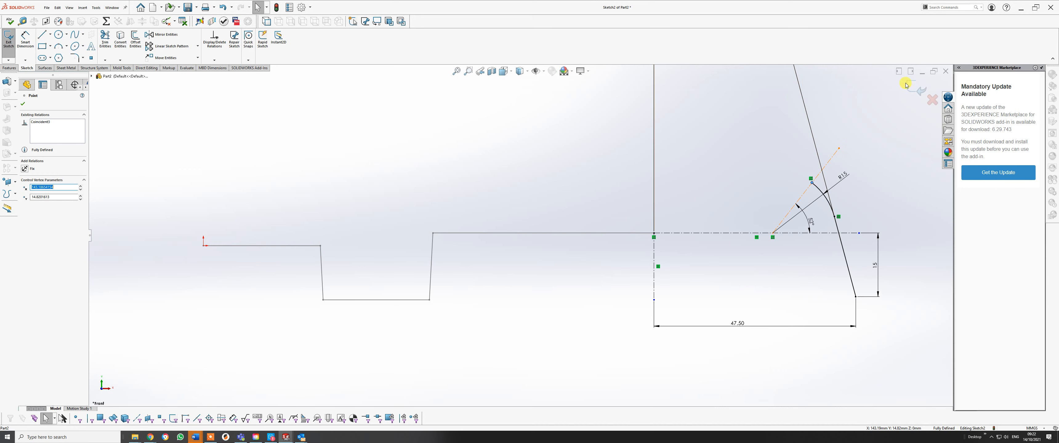
left_click(913, 89)
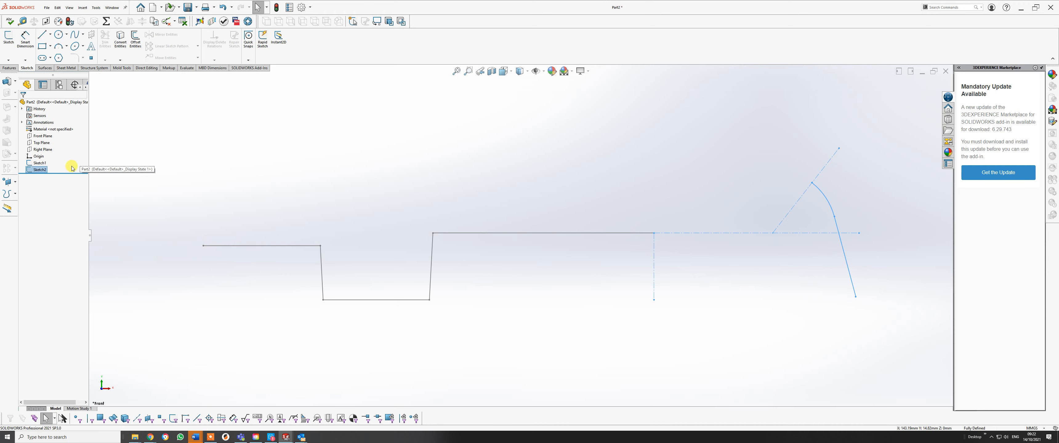
Step: Roll the feature history back to just before the second sketch
left_click_drag(67, 177, 65, 167)
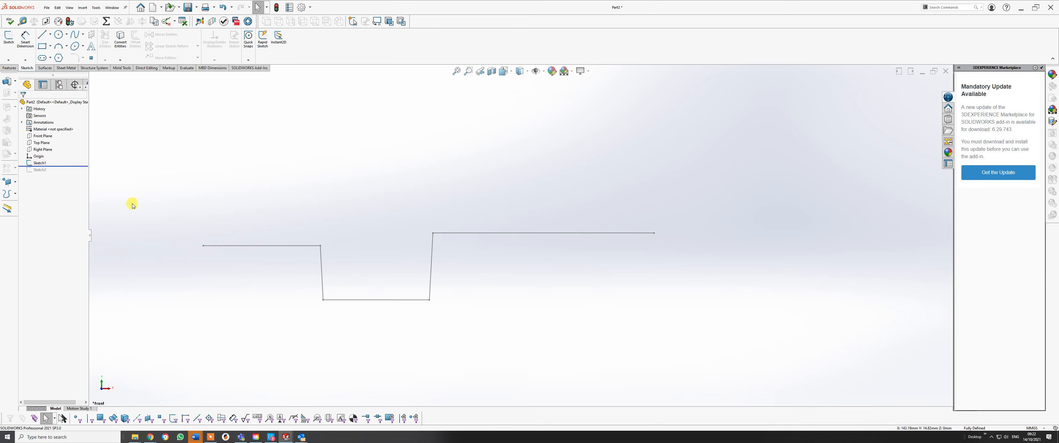
key("z")
middle_click_drag(428, 258, 452, 282)
left_click(53, 69)
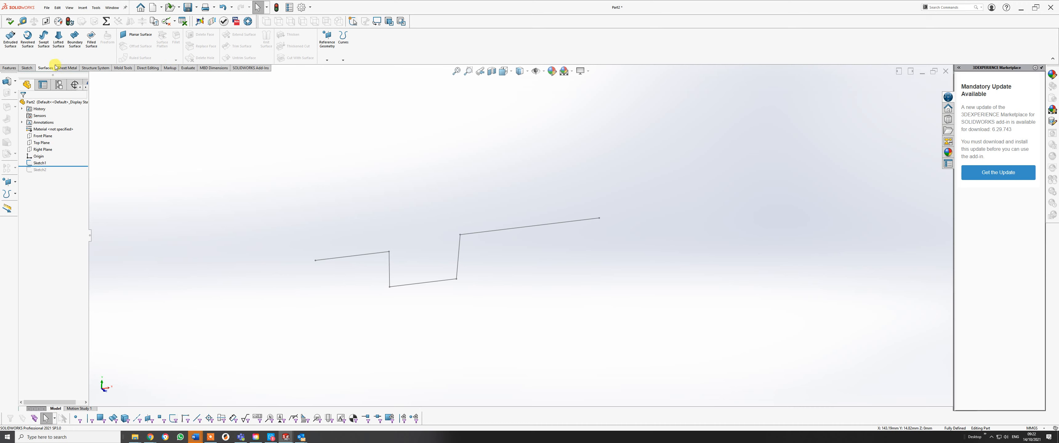
Step: Remove the Surfaces command group from the CommandManager and restore it
right_click(100, 69)
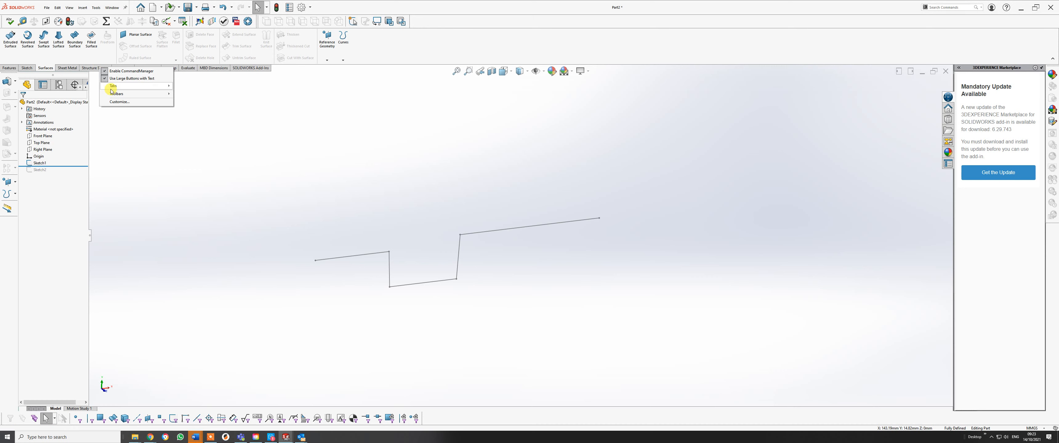
mouse_move(113, 88)
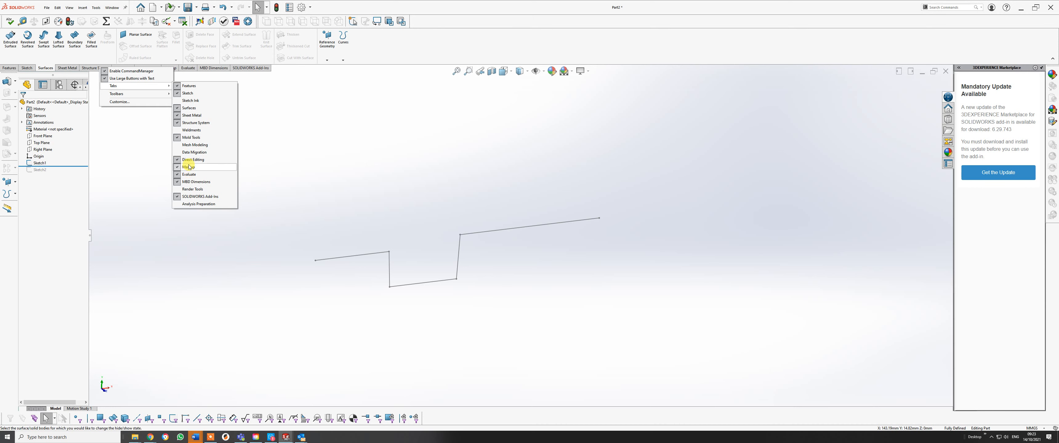
left_click(178, 108)
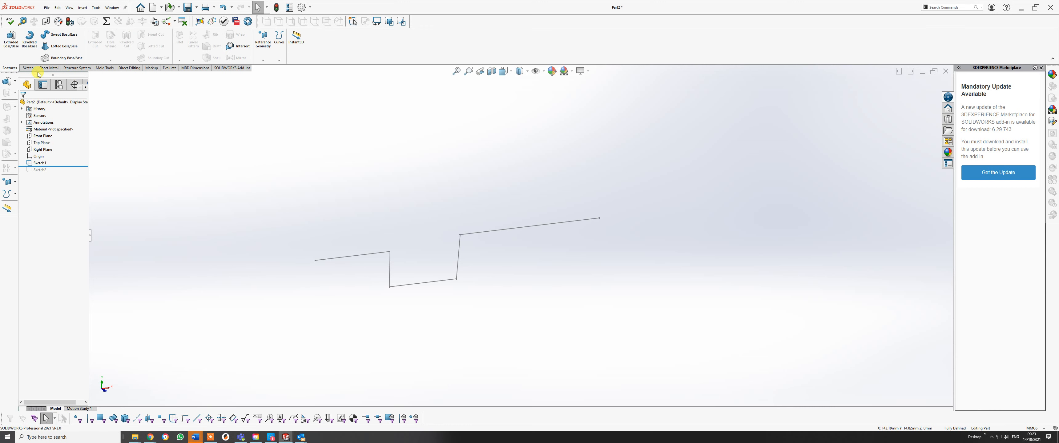
right_click(171, 70)
mouse_move(185, 96)
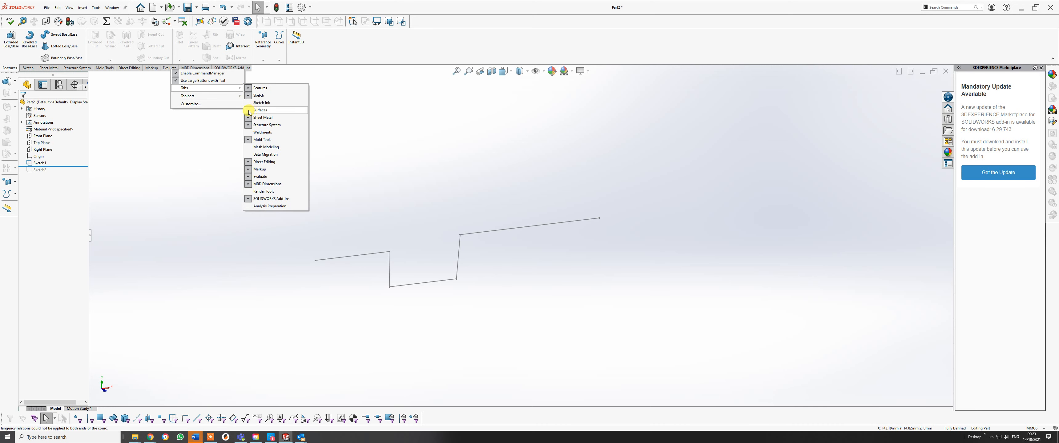
left_click(249, 112)
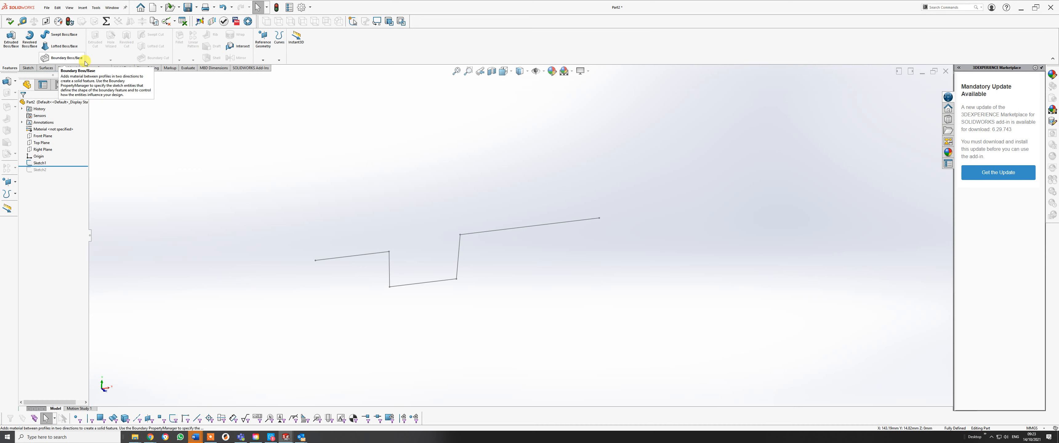
Step: Extrude the open channel profile as a surface, using Mid Plane with a depth of 90 mm
left_click(50, 69)
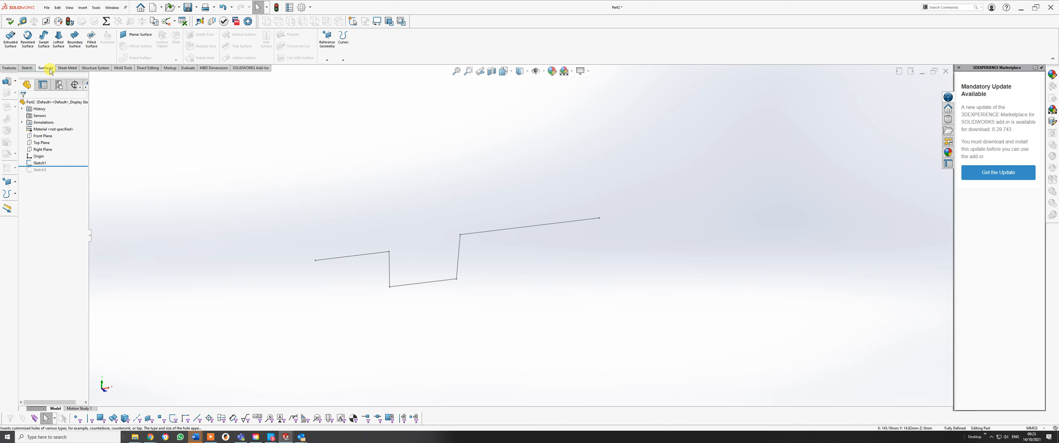
left_click(11, 36)
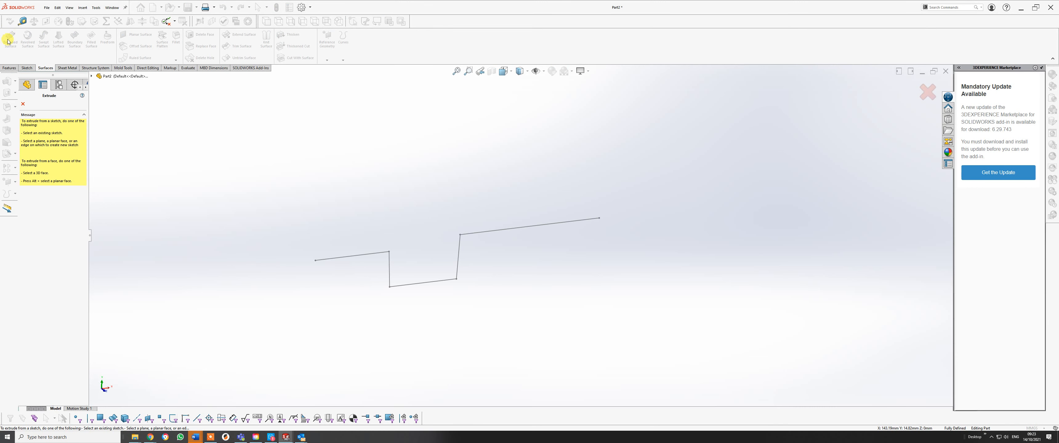
left_click(363, 257)
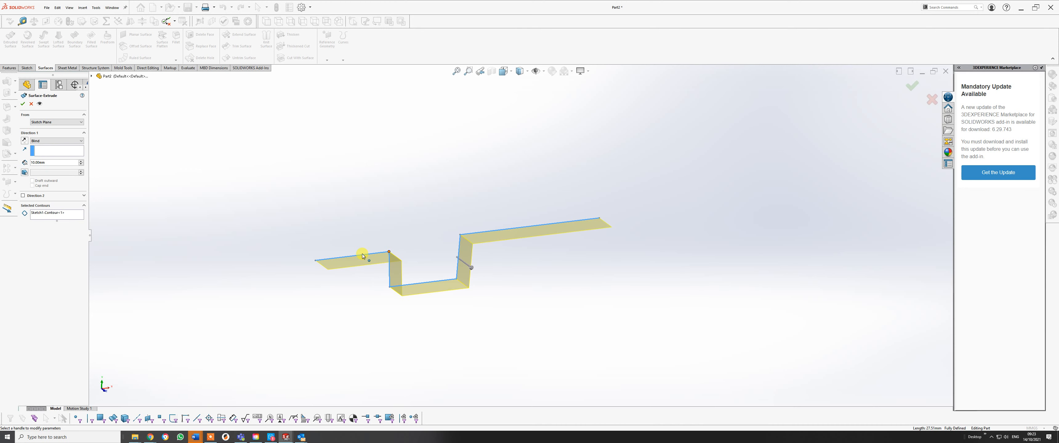
left_click(52, 142)
left_click(40, 166)
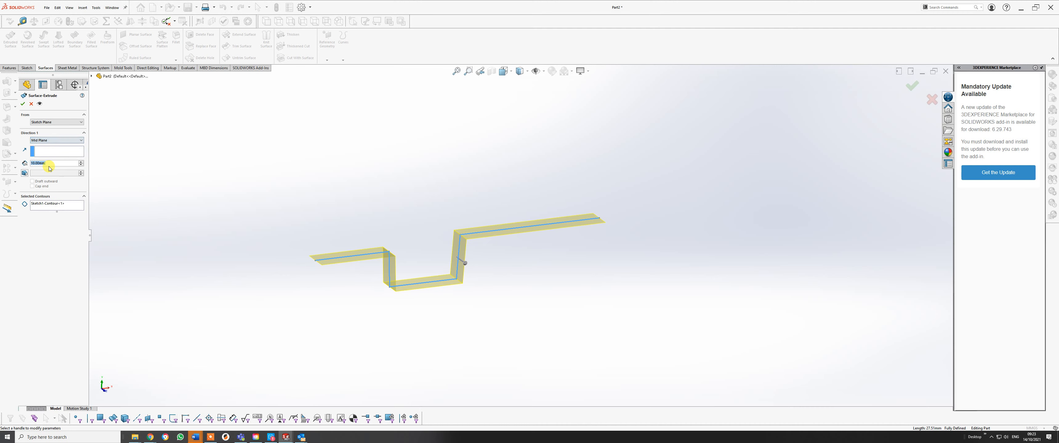
type("90")
key("Return")
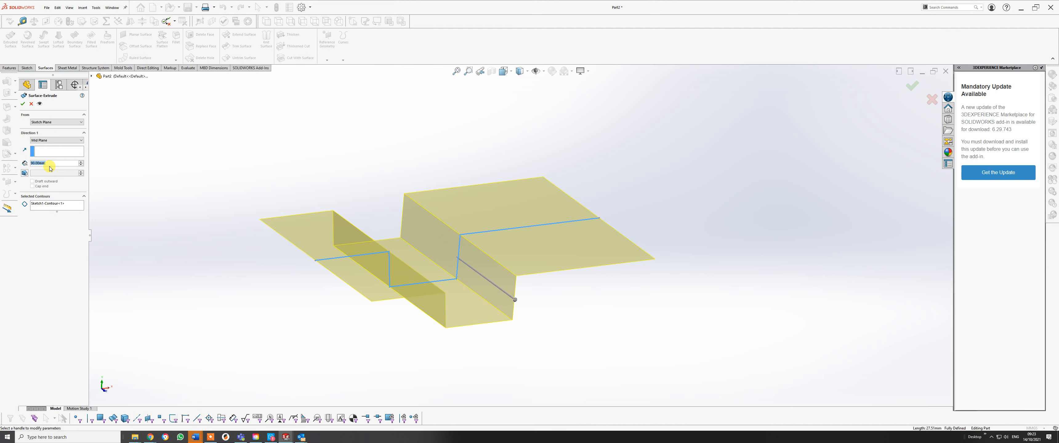
left_click(23, 104)
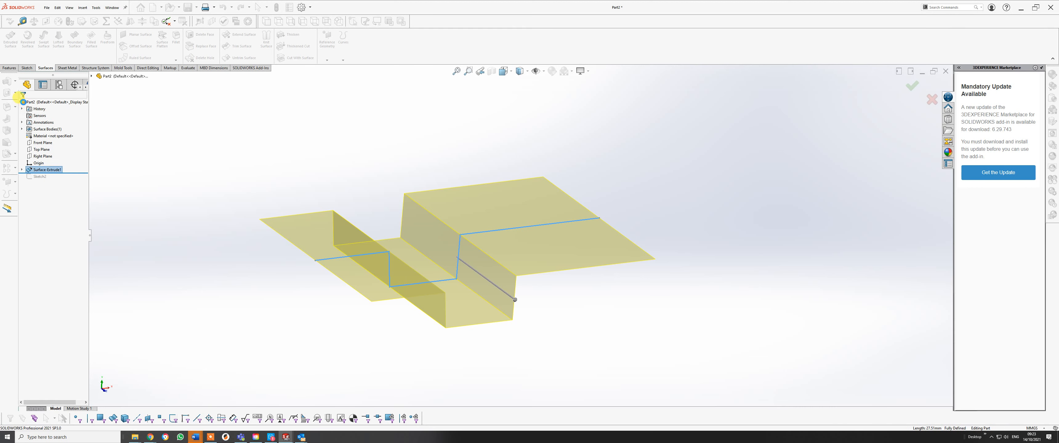
Step: Roll the feature history forward to include the second sketch
middle_click_drag(512, 297, 504, 256)
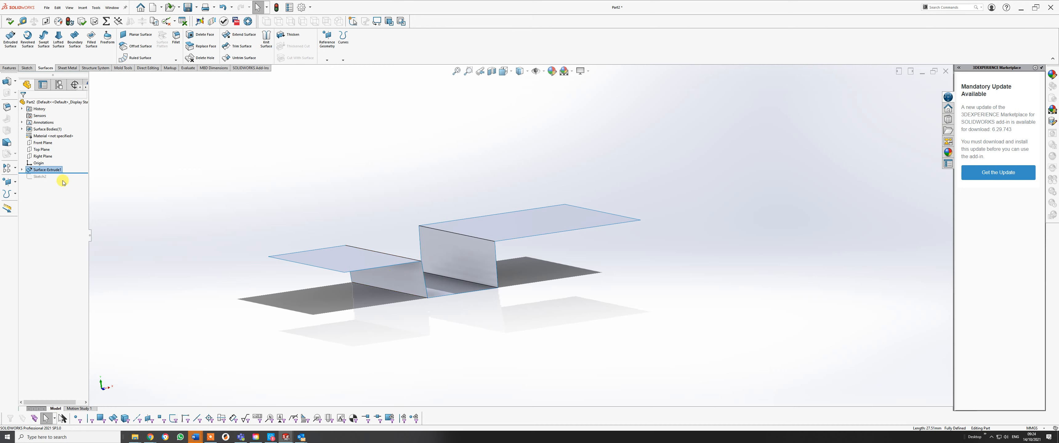
left_click_drag(67, 173, 74, 179)
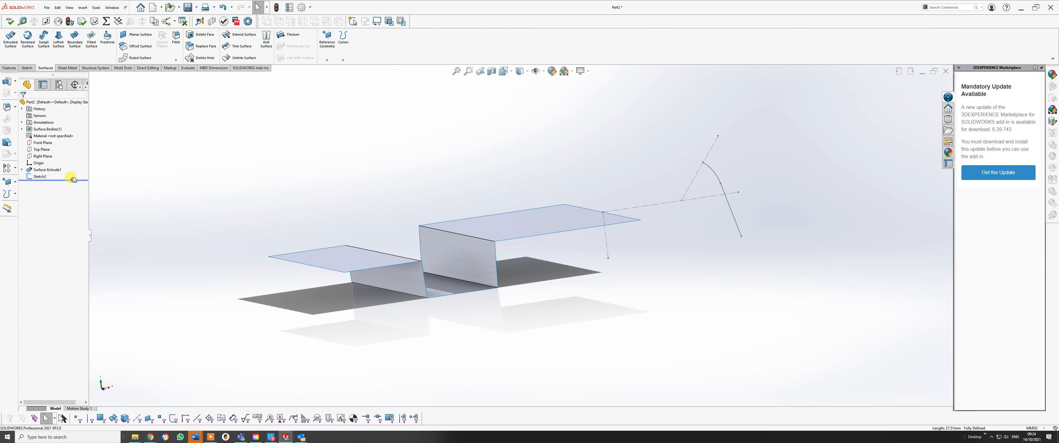
middle_click_drag(580, 208, 570, 235)
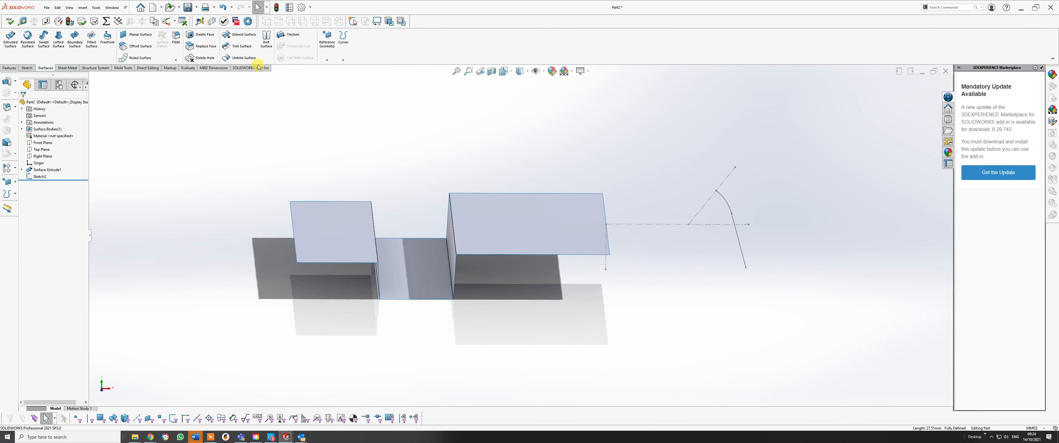
Step: Revolve the second sketch's line and arc as a surface through 360 degrees about the vertical centreline, replacing the preselected axis
left_click(27, 37)
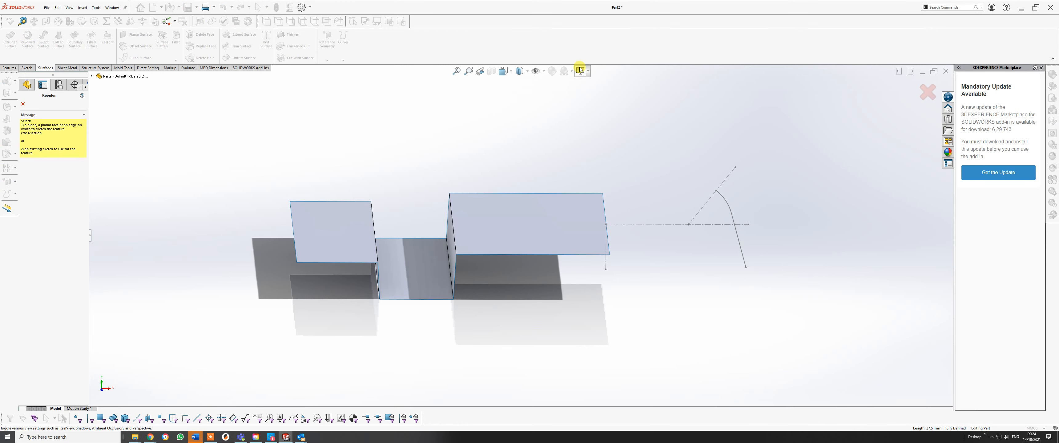
left_click(738, 238)
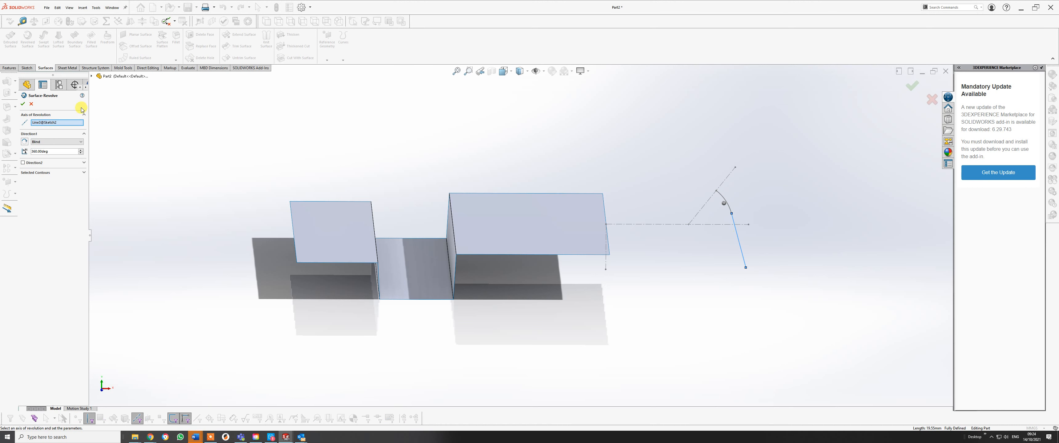
right_click(48, 123)
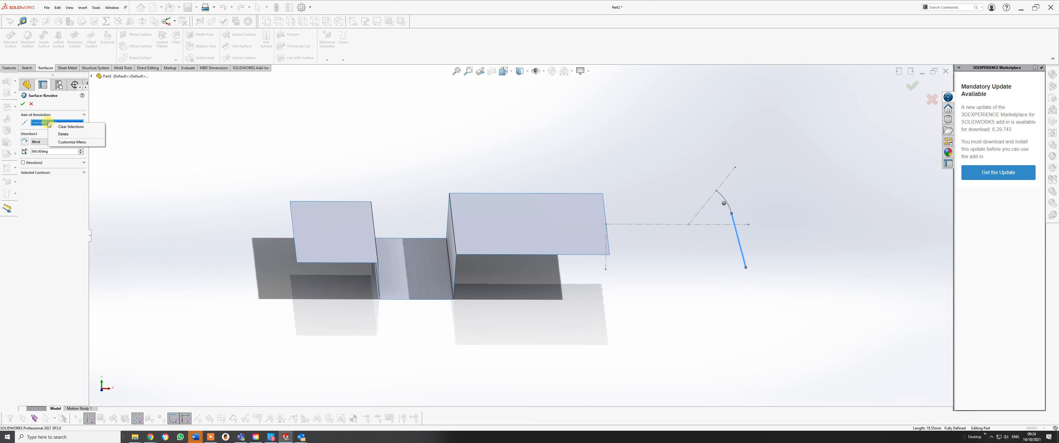
left_click(68, 136)
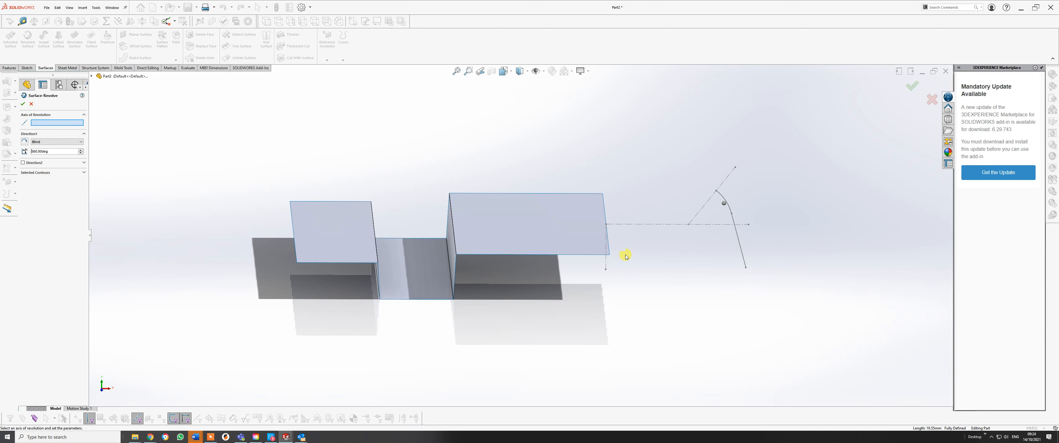
left_click(606, 262)
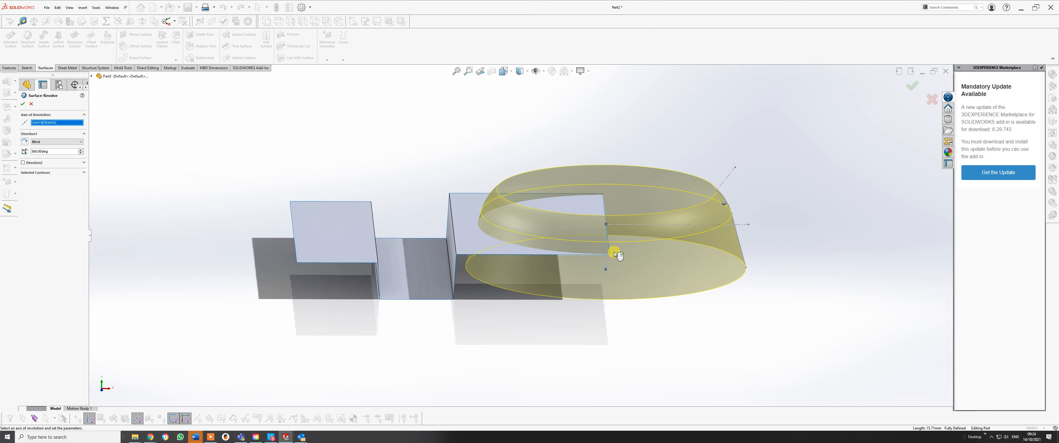
mouse_move(596, 278)
middle_mouse_down()
mouse_move(591, 236)
mouse_move(502, 282)
mouse_move(580, 205)
mouse_move(601, 251)
middle_mouse_up()
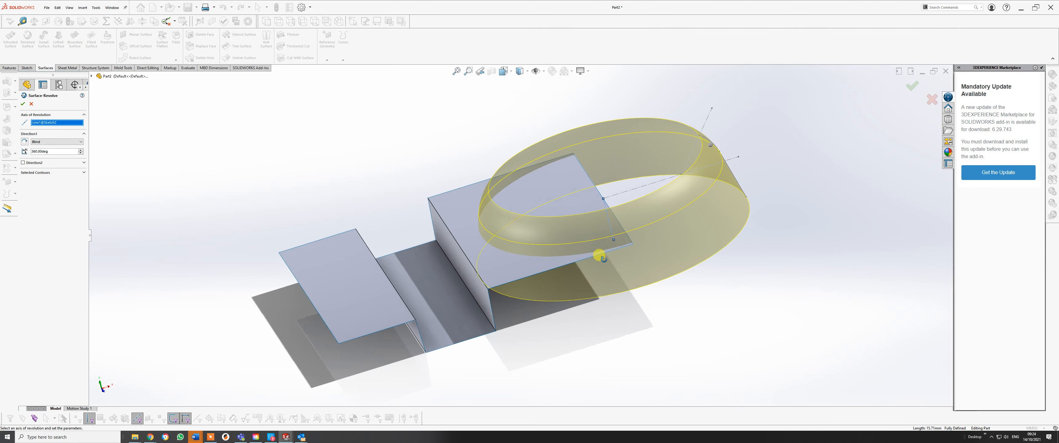
left_click(24, 104)
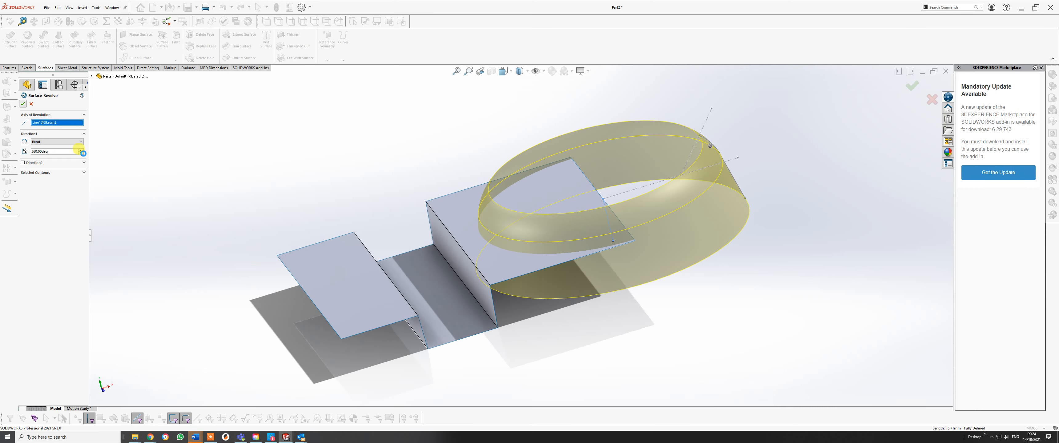
left_click(212, 438)
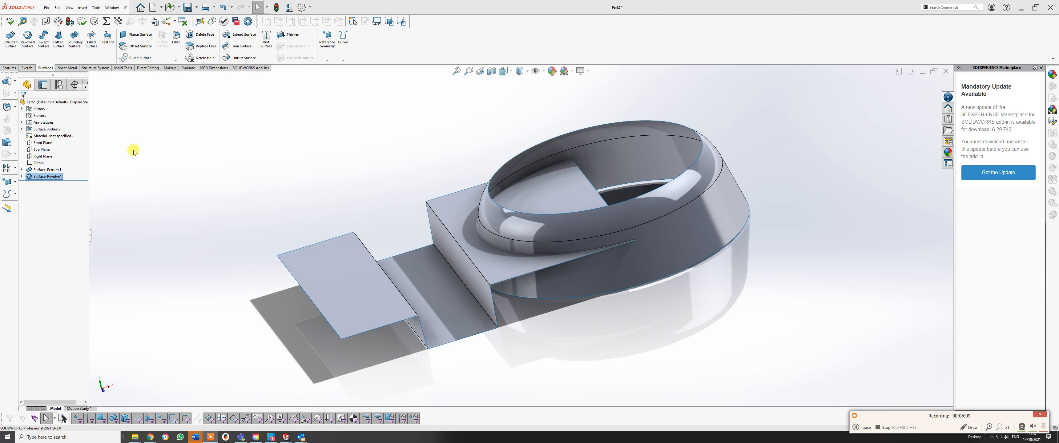
middle_click_drag(542, 177, 609, 208)
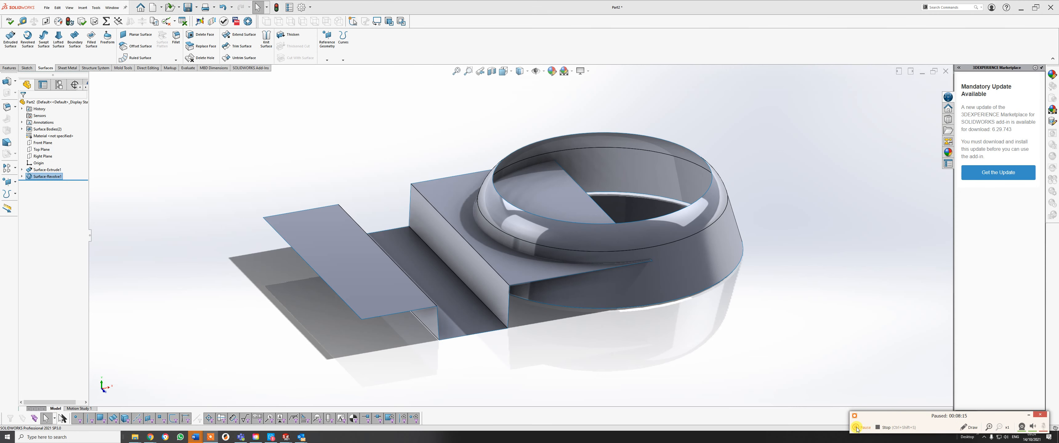
Step: Edit the revolved surface to preview a smaller angle, and set the angle back to 360 degrees
right_click(40, 178)
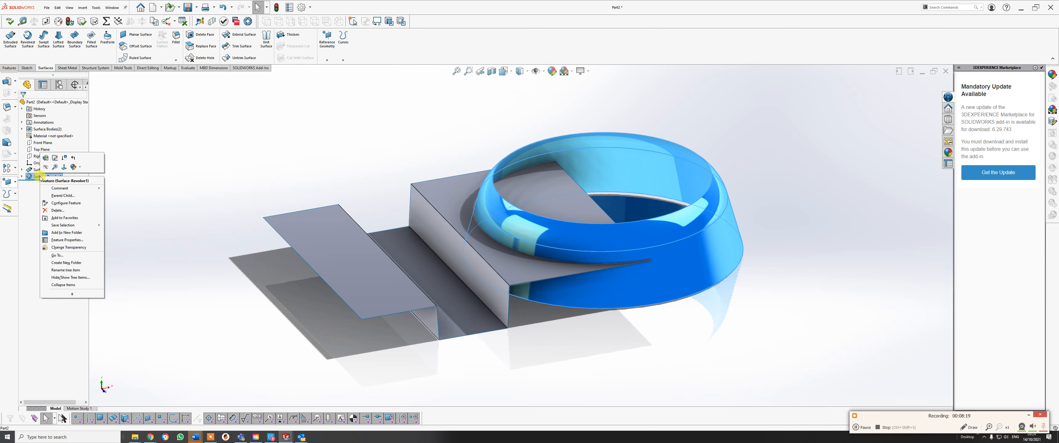
left_click(45, 159)
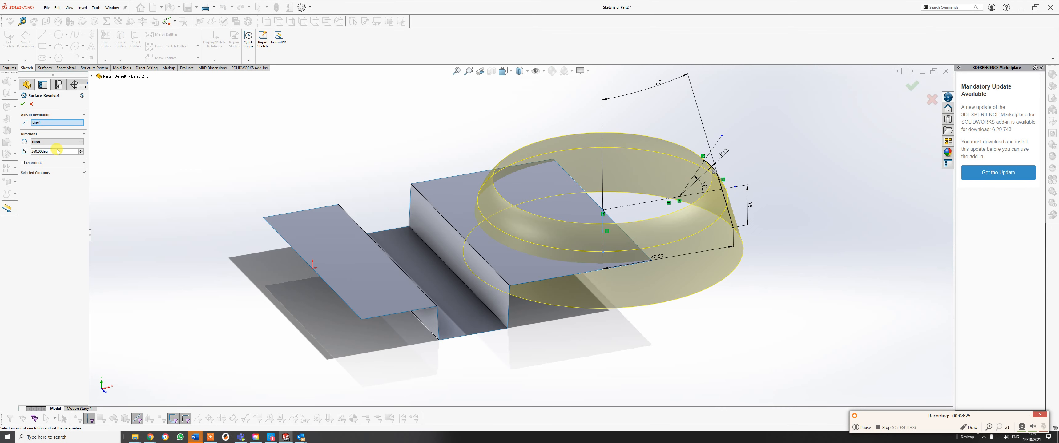
left_click(82, 154)
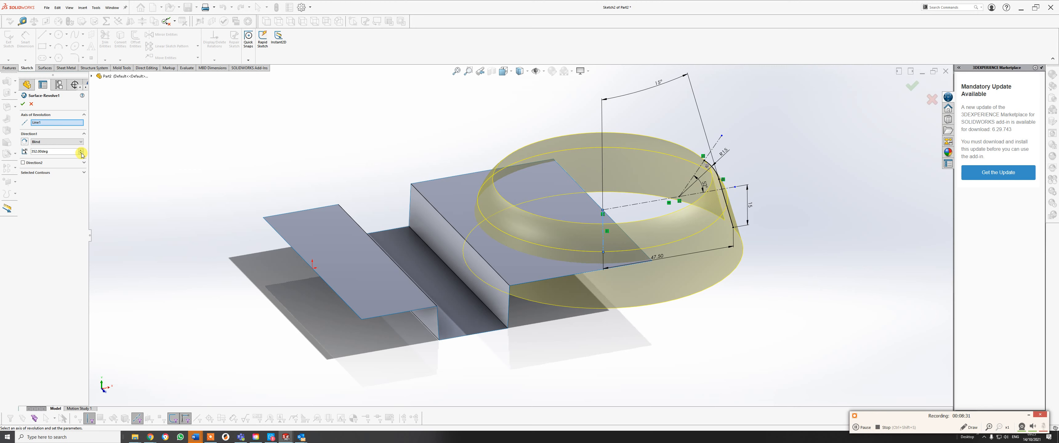
left_click(81, 154)
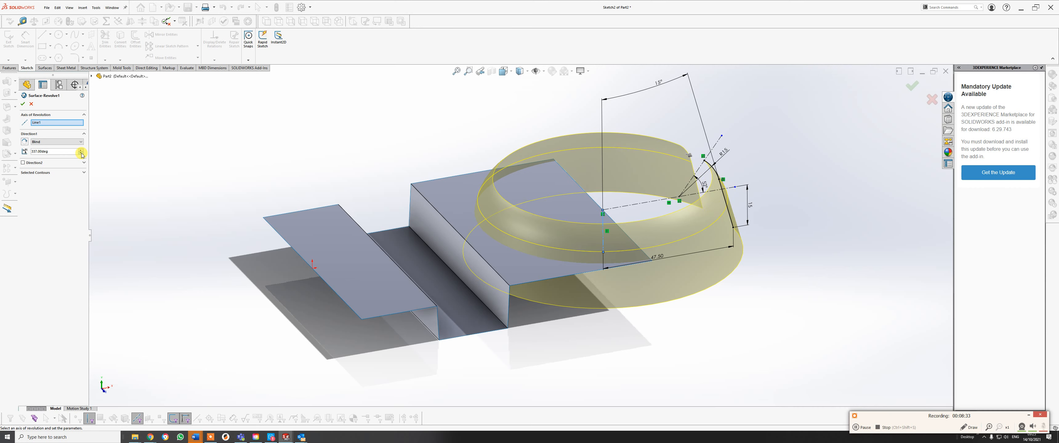
middle_click_drag(695, 281, 708, 346)
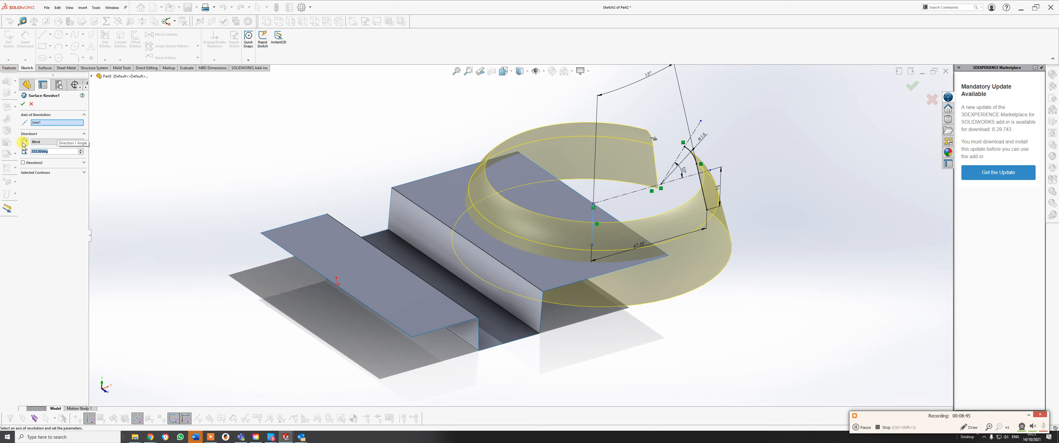
triple_click(38, 152)
type("360")
key("Return")
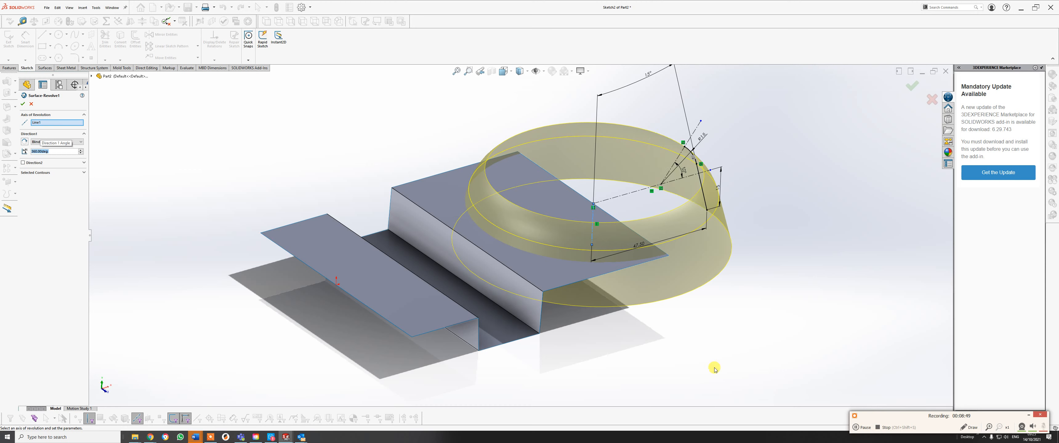
left_click(23, 104)
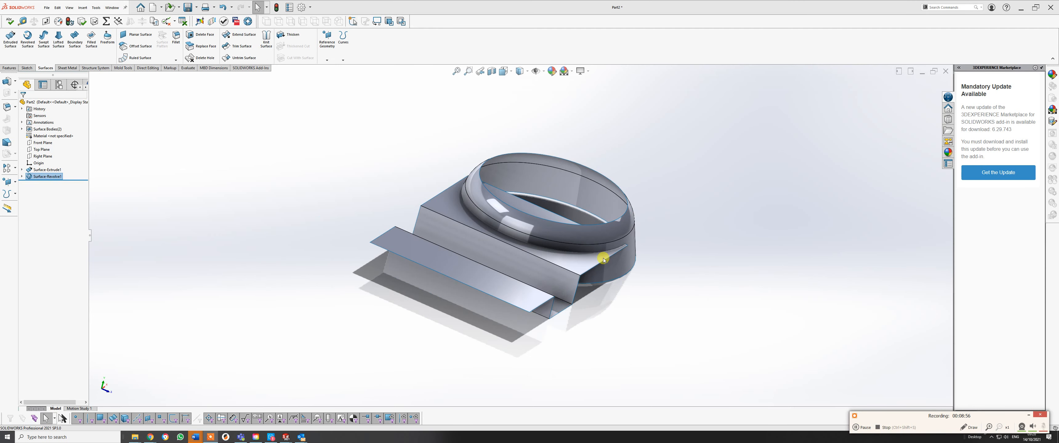
Step: Create a reference plane offset below the top face of the extruded surface that meets the revolved ring
middle_click_drag(604, 259, 615, 237)
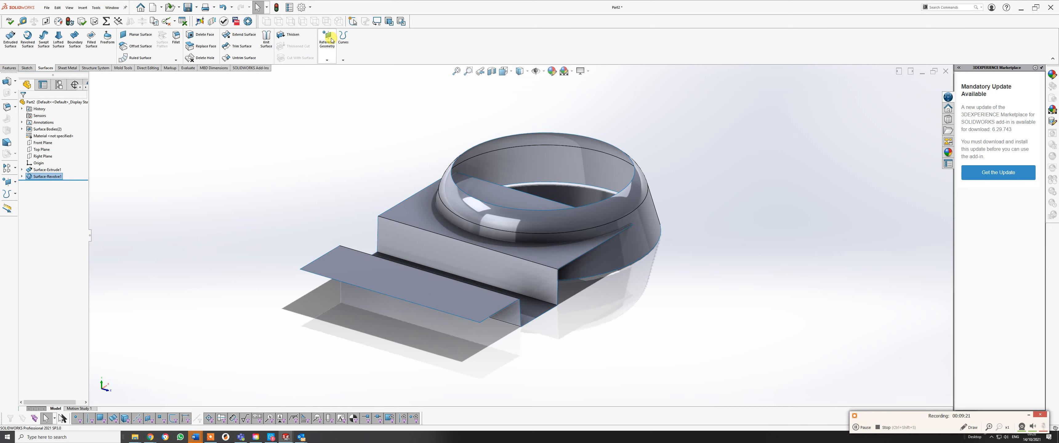
left_click(327, 60)
left_click(331, 68)
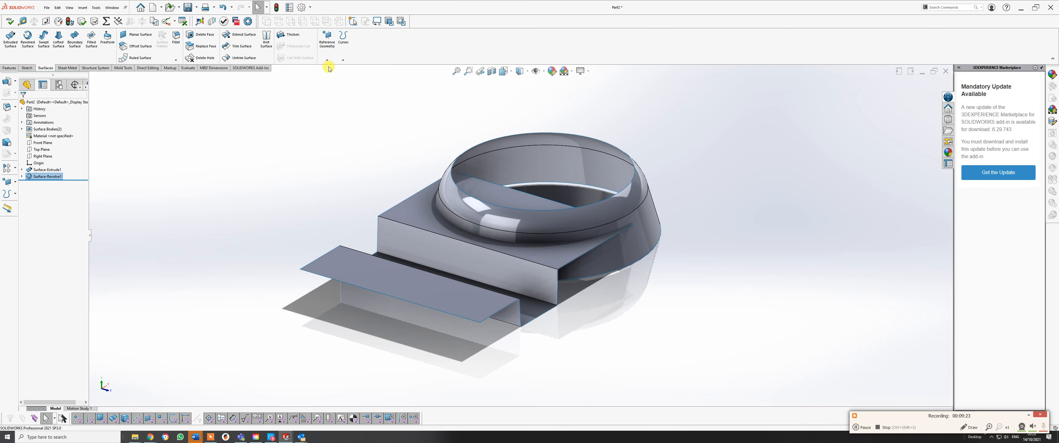
left_click(563, 261)
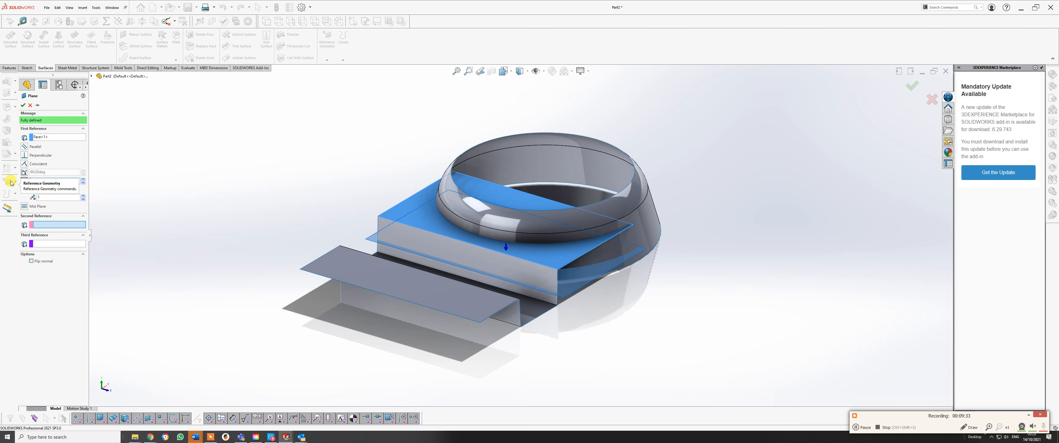
left_click(23, 106)
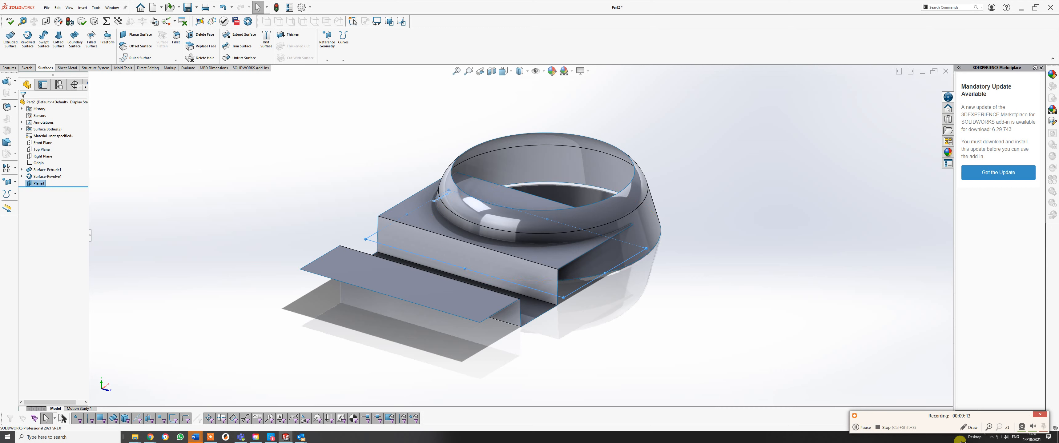
Step: Enlarge the new reference plane lengthwise so its border extends past both ends of the model
left_click(861, 427)
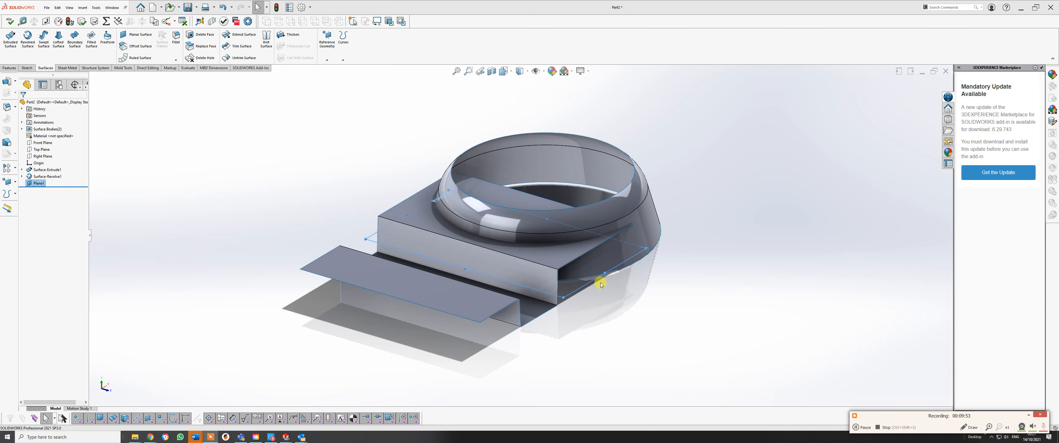
left_click_drag(467, 268, 343, 341)
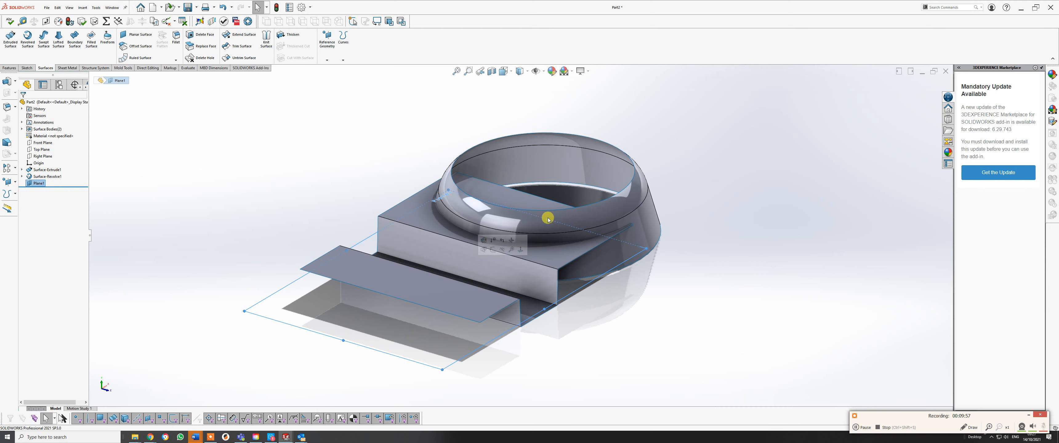
left_click_drag(540, 221, 667, 124)
Step: Start a sketch on the new reference plane and draw a circle about 101 mm in diameter, centred on the revolved ring
key("space")
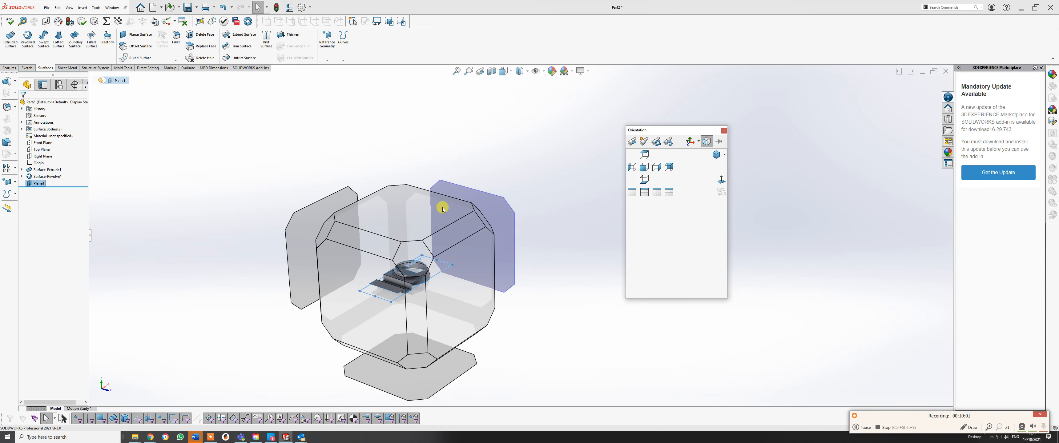
left_click(414, 208)
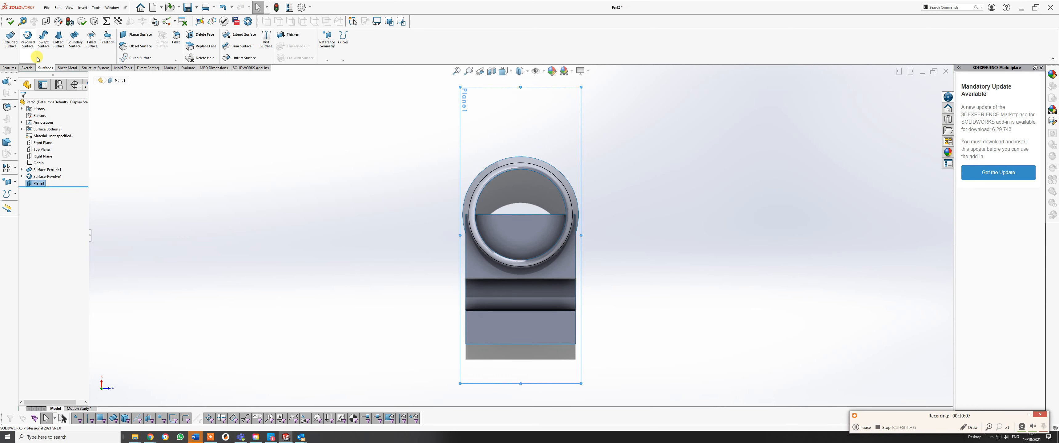
left_click(27, 68)
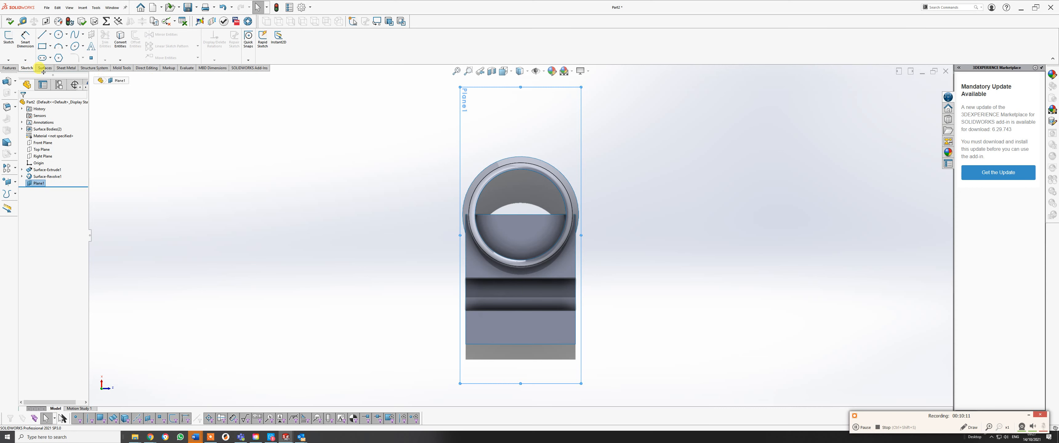
left_click(7, 41)
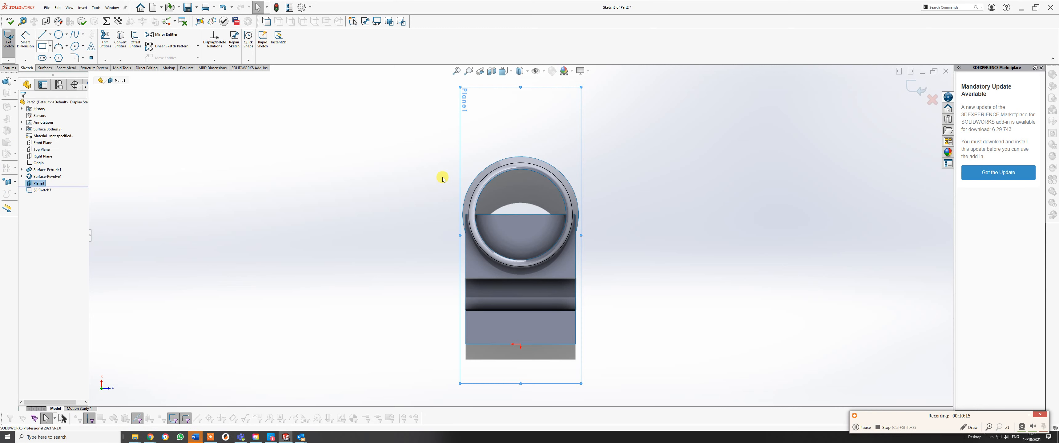
left_click(58, 34)
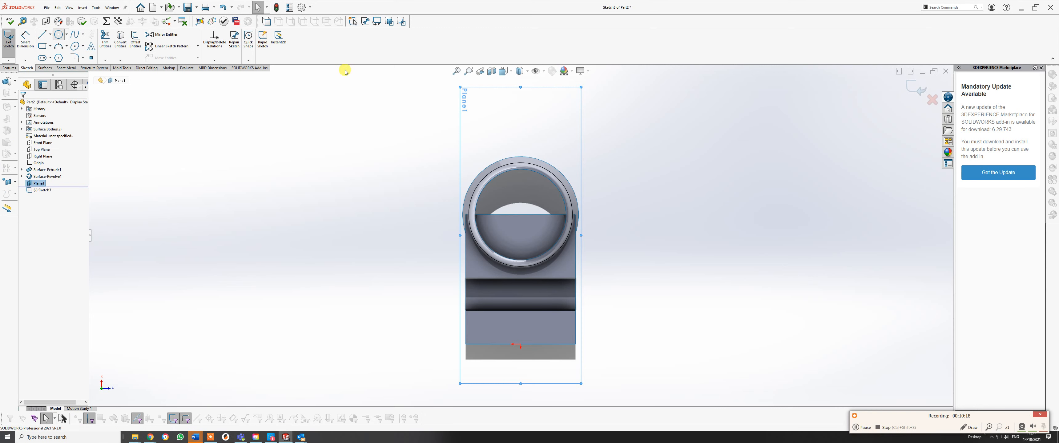
left_click(521, 214)
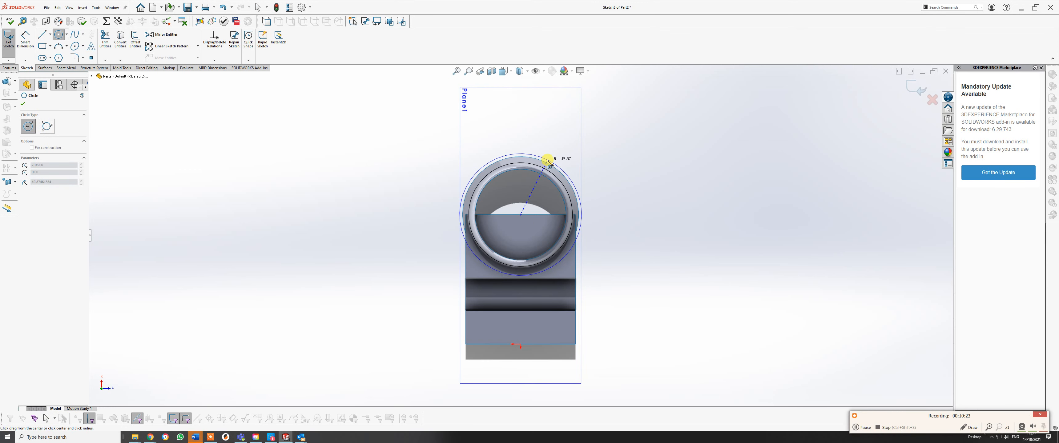
left_click(550, 161)
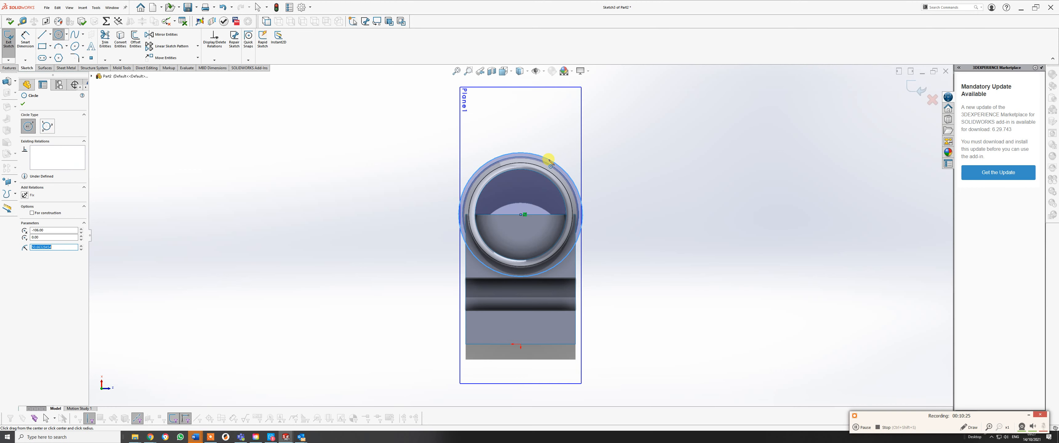
right_click(549, 161)
left_click(566, 164)
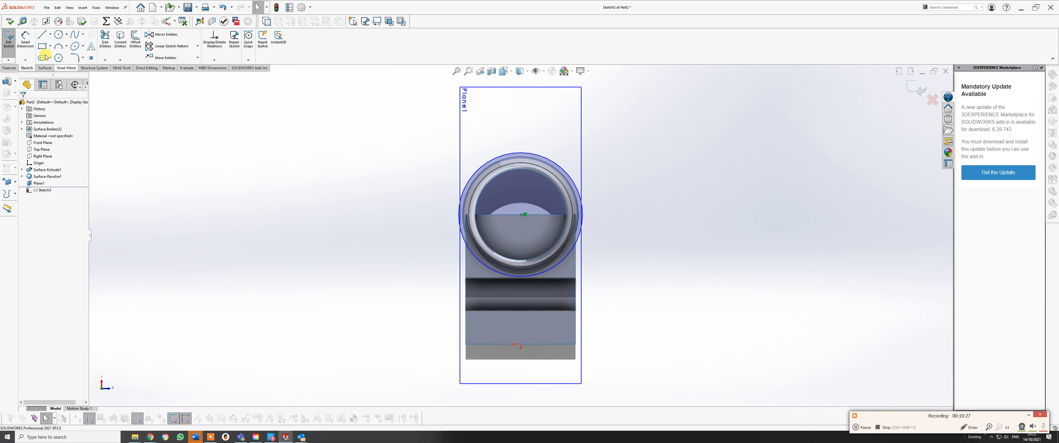
Step: Dimension the sketched circle's diameter as 49 mm
left_click(25, 44)
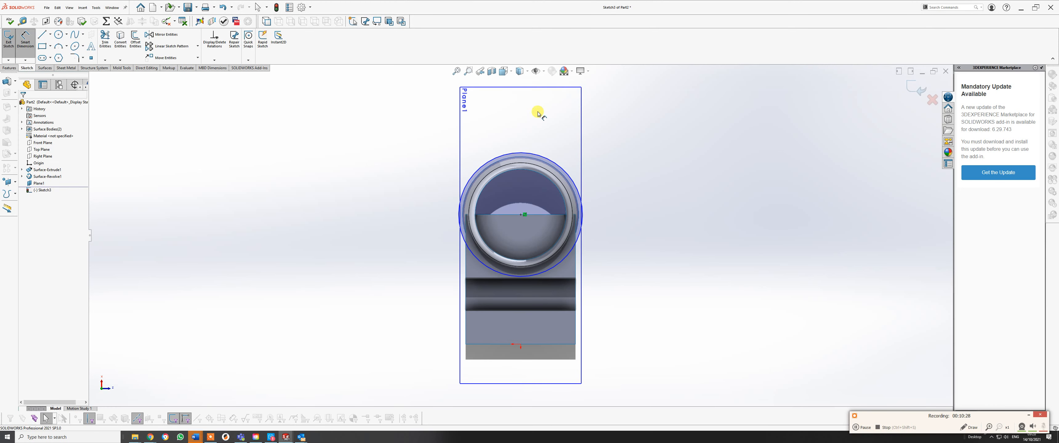
left_click(549, 159)
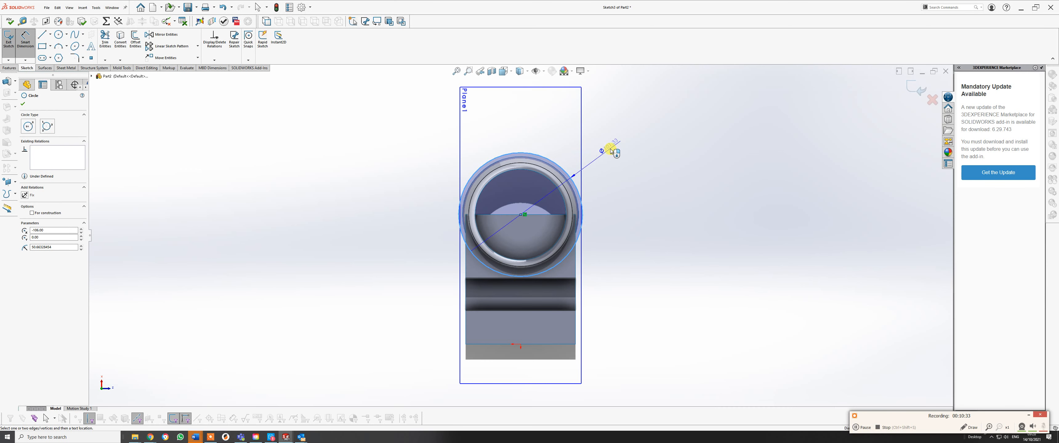
left_click(611, 149)
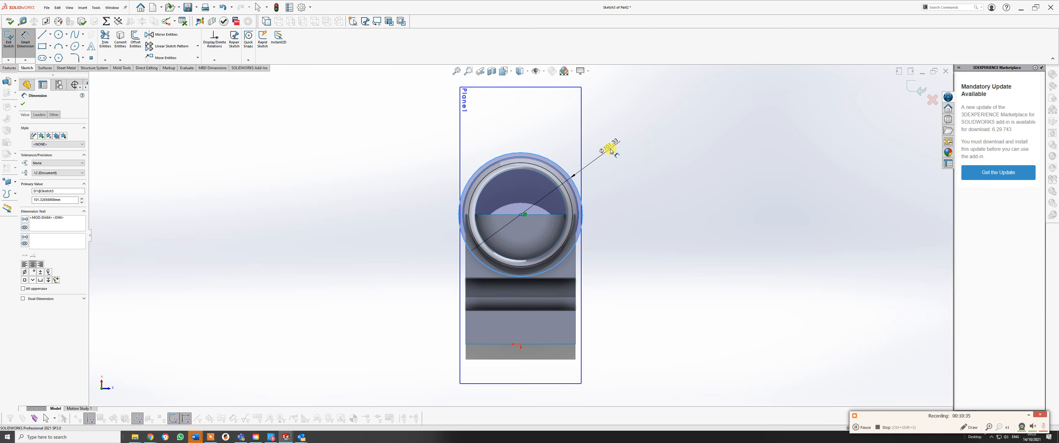
type("49")
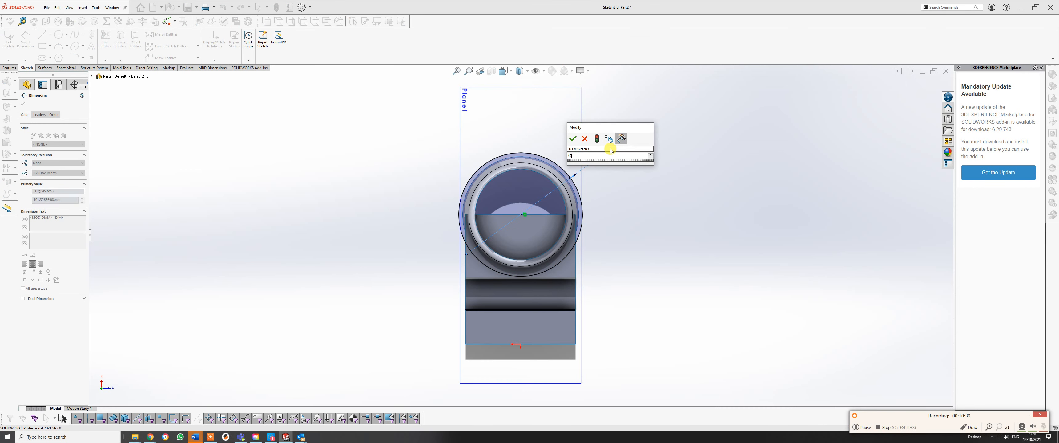
key("Escape")
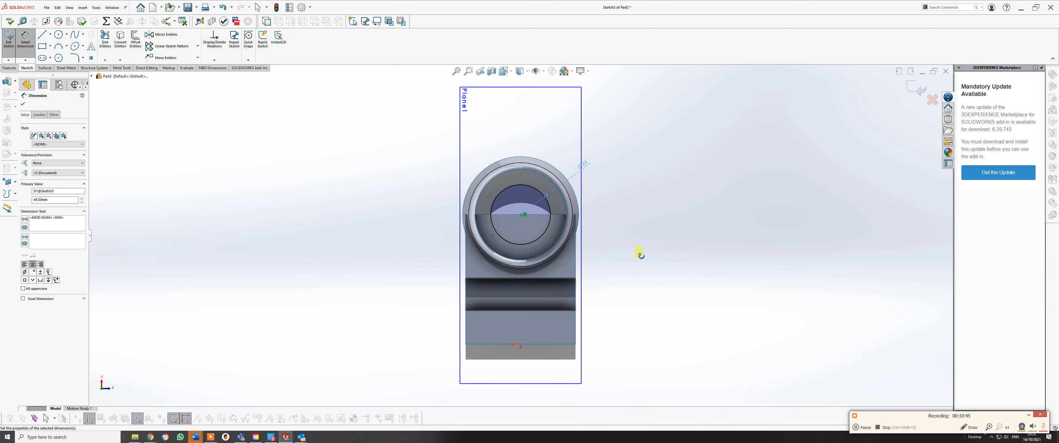
Step: Try to double the sketched circle's diameter by entering 49x2 as its value, declining to create a global variable
middle_click_drag(638, 253, 656, 295)
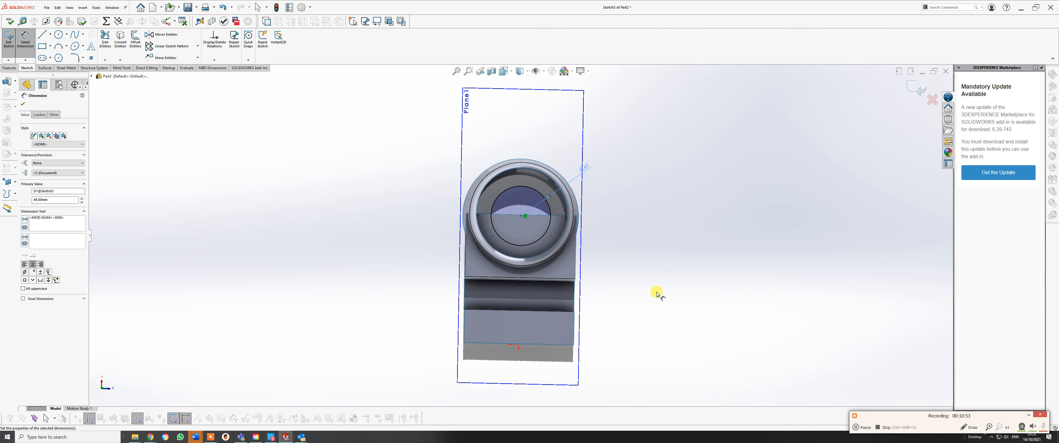
left_click(585, 167)
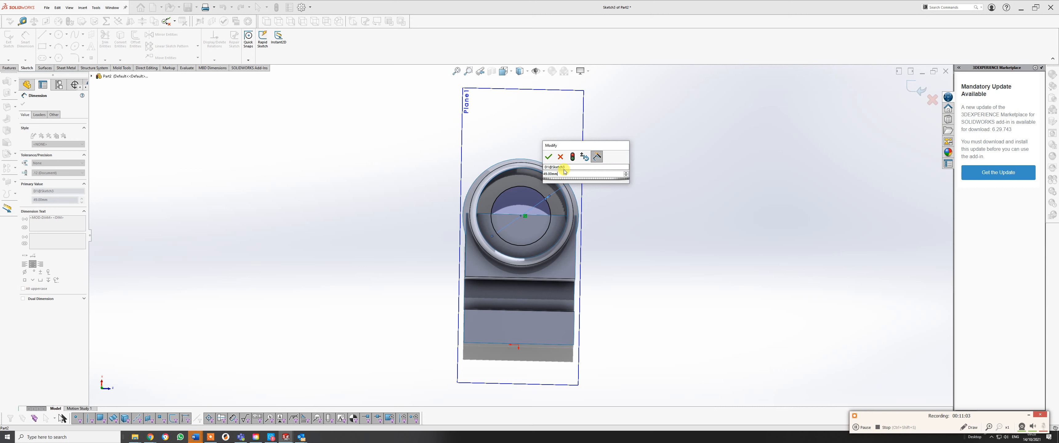
type("x2")
key("Return")
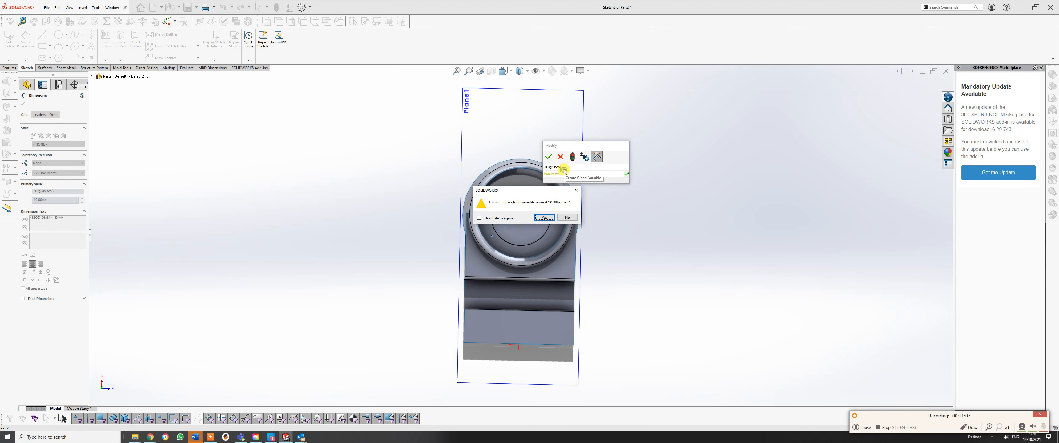
left_click(567, 218)
left_click(579, 173)
left_click_drag(579, 173, 537, 173)
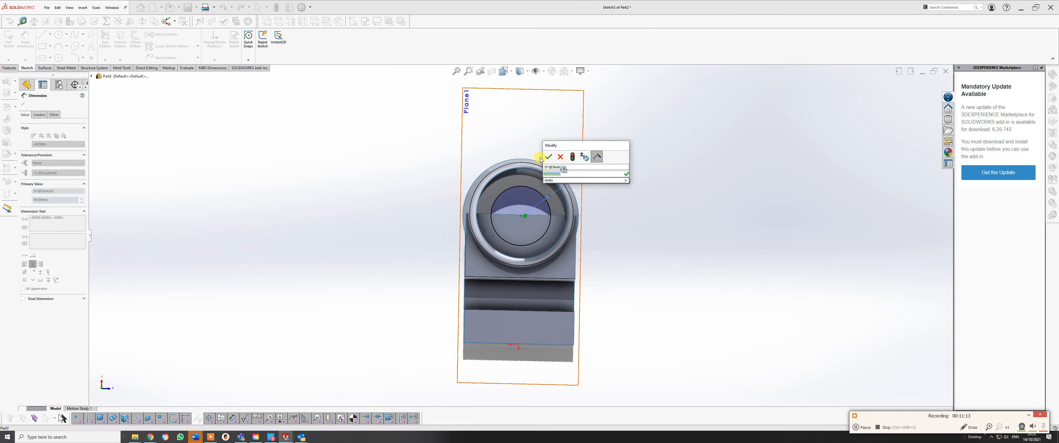
type("49")
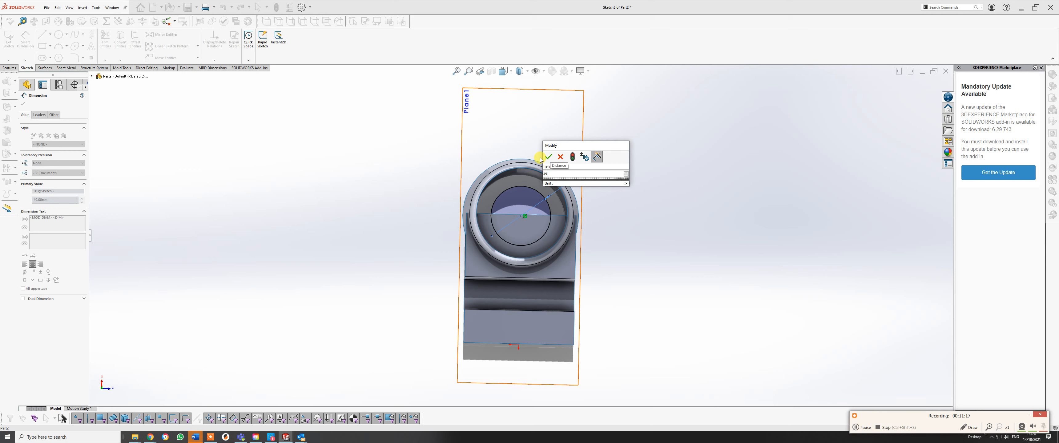
type("x")
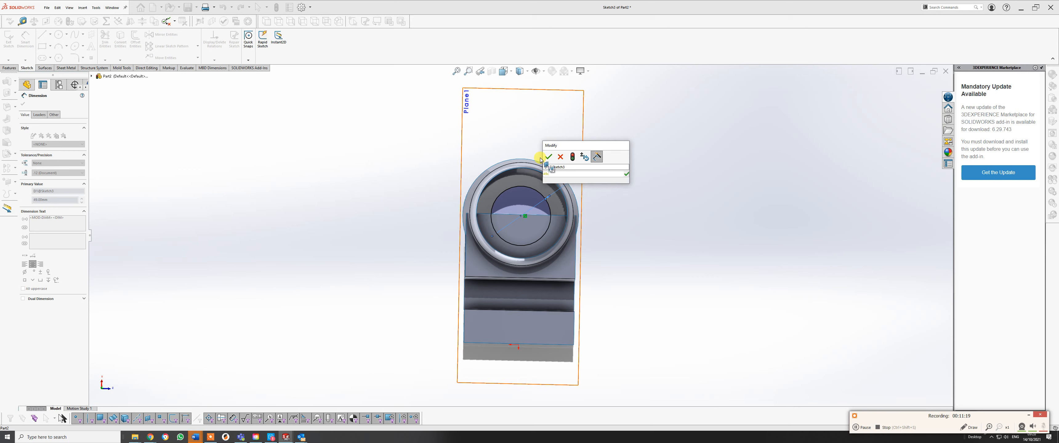
type("2")
key("Return")
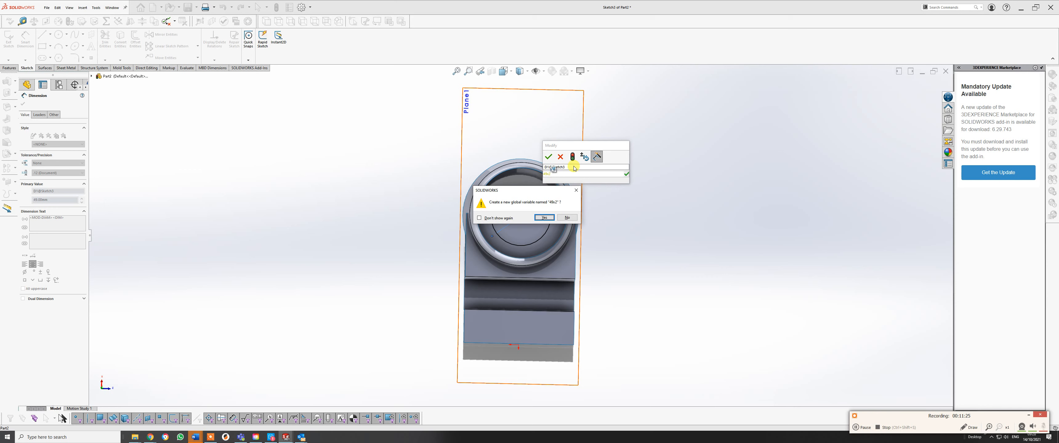
left_click(567, 217)
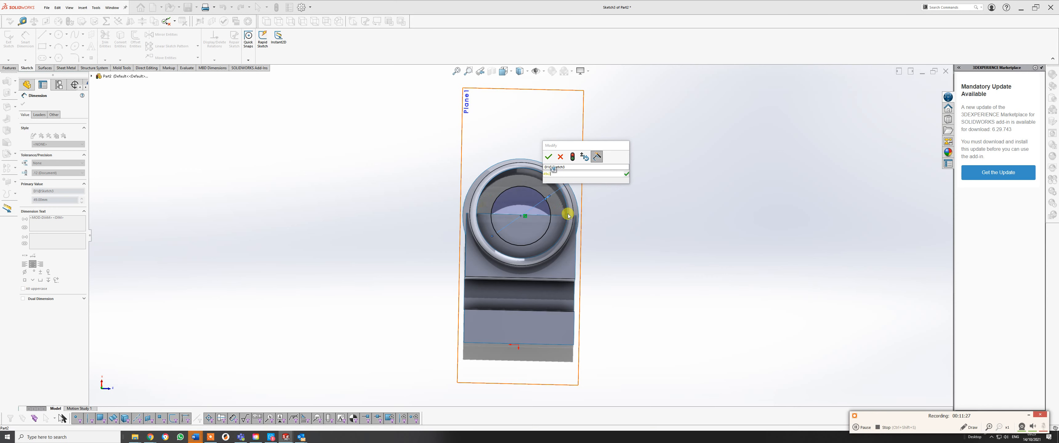
Step: Set the sketched circle's diameter to 98 mm using the expression 49*2
left_click(562, 176)
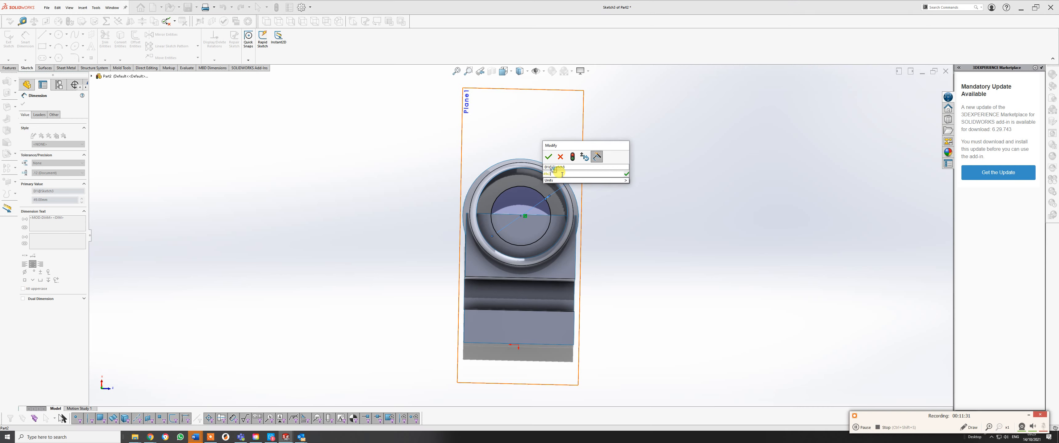
left_click_drag(559, 175, 540, 176)
type("49*")
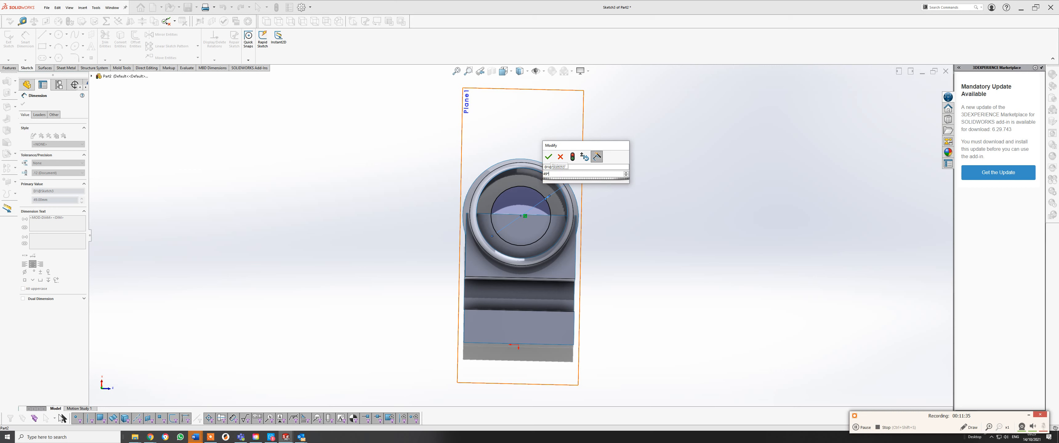
type("2")
key("Return")
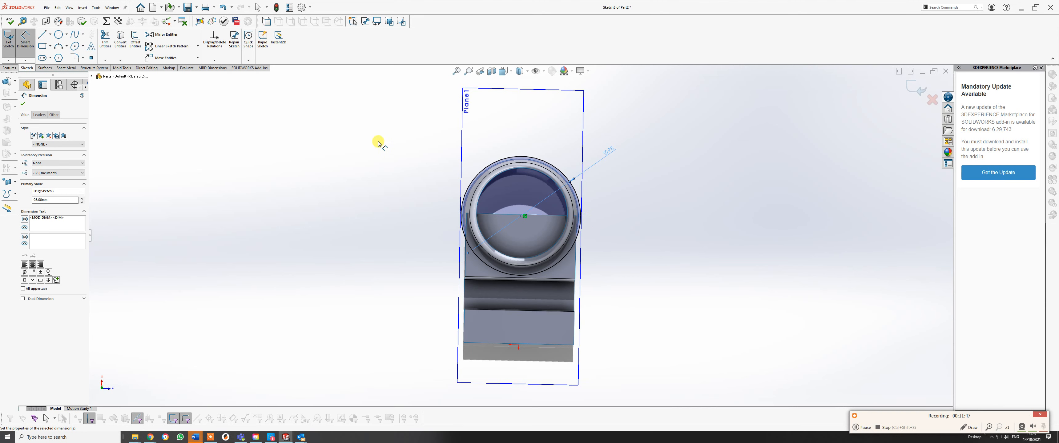
Step: Draw a centerline from the circle's centre lengthwise along the model and attach its free end to the sketch origin
left_click(50, 35)
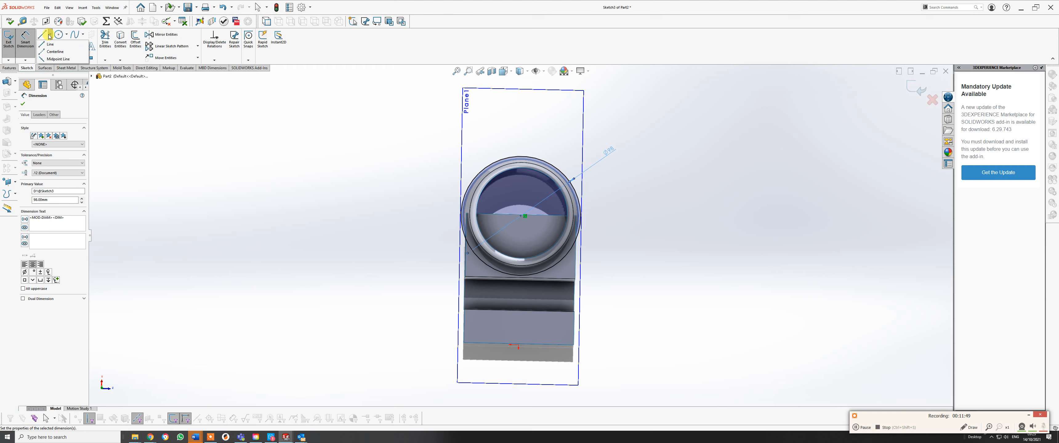
left_click(49, 52)
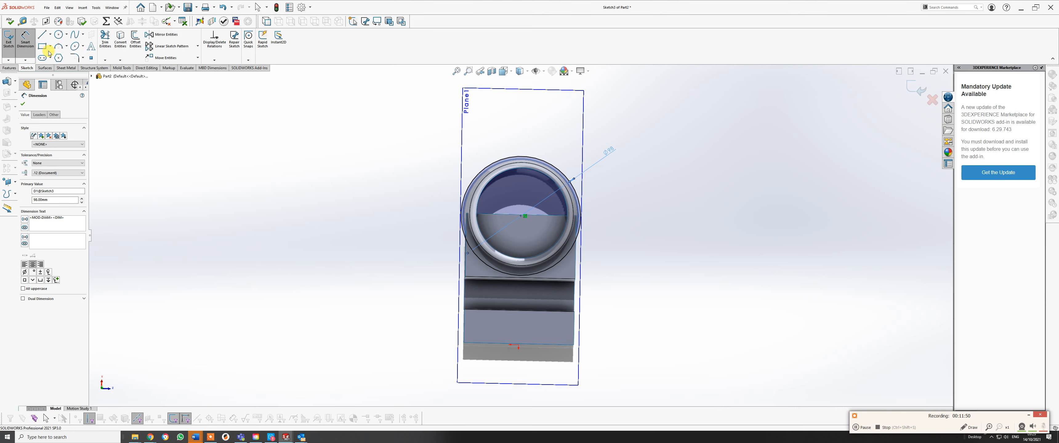
left_click(521, 216)
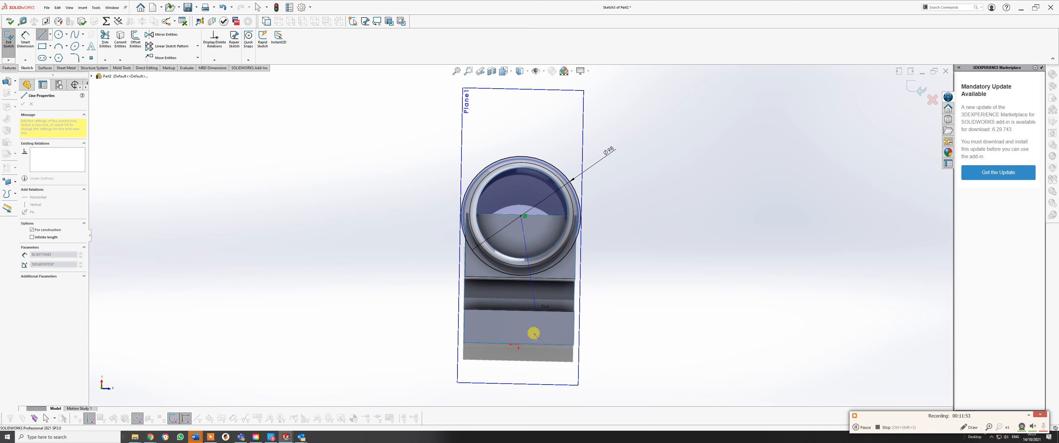
left_click(519, 394)
right_click(518, 394)
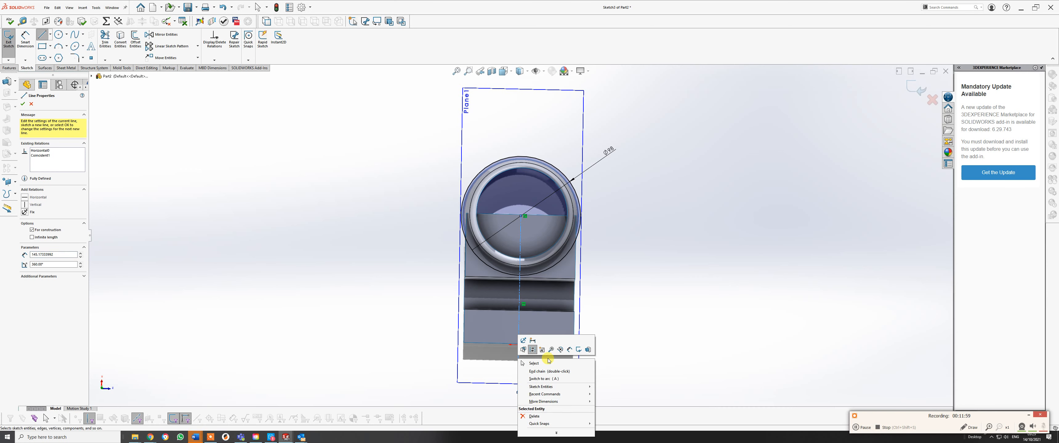
left_click(534, 364)
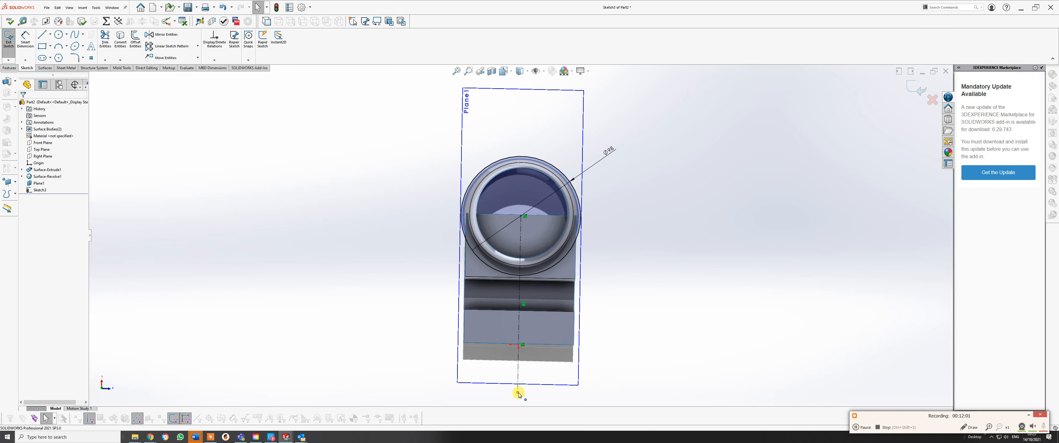
left_click_drag(519, 394, 519, 347)
Step: View the sketch plane squarely and draw a line about 151 mm long across the model's width, just beyond the origin
mouse_move(551, 230)
middle_mouse_down()
mouse_move(539, 229)
mouse_move(547, 236)
mouse_move(537, 253)
mouse_move(503, 258)
mouse_move(540, 220)
mouse_move(539, 232)
middle_mouse_up()
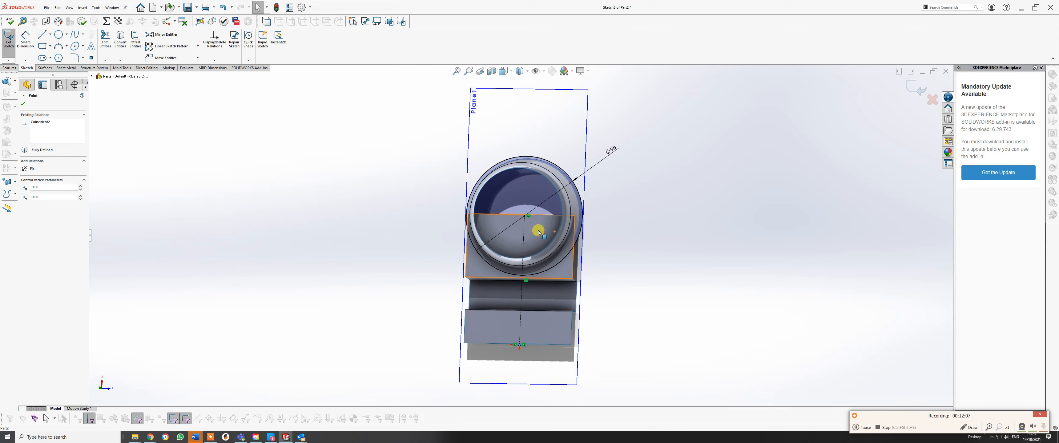
key("space")
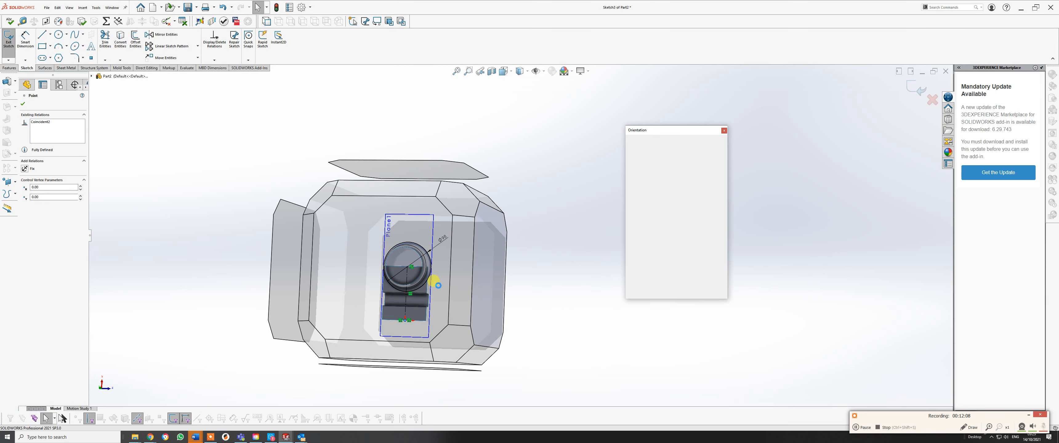
left_click(413, 315)
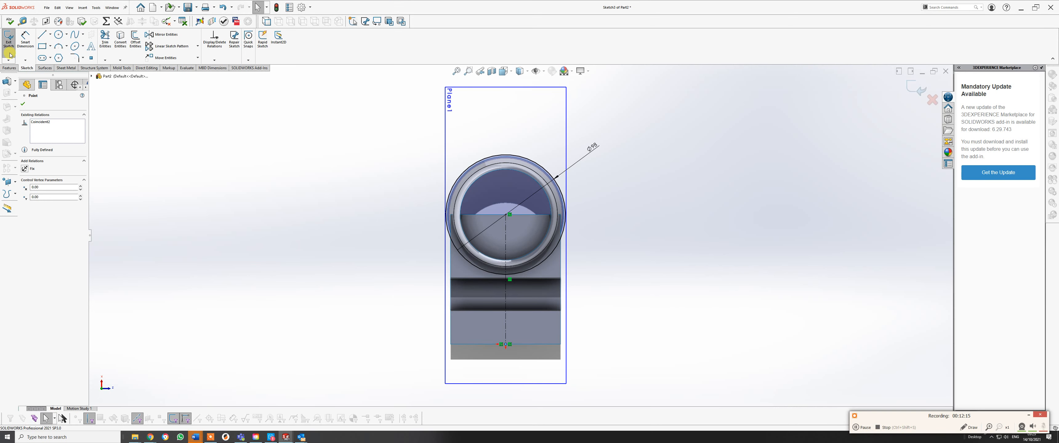
left_click(45, 38)
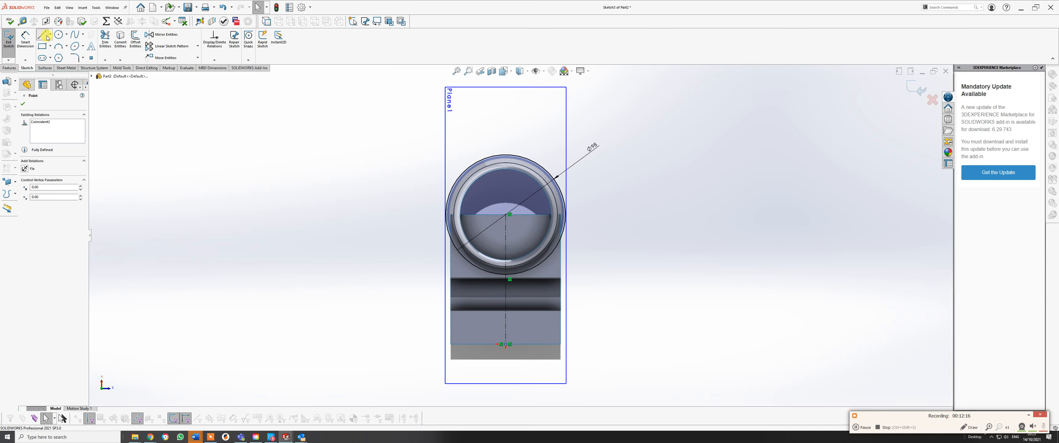
left_click(423, 351)
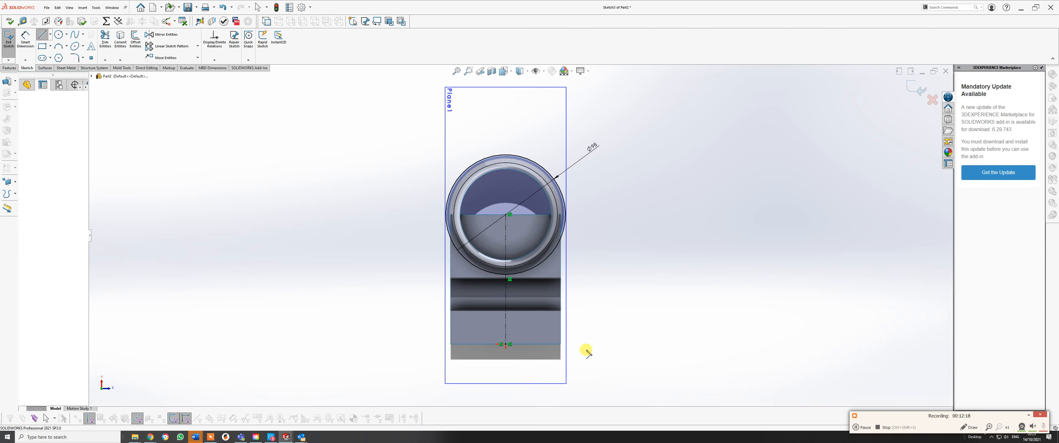
left_click(609, 351)
right_click(610, 352)
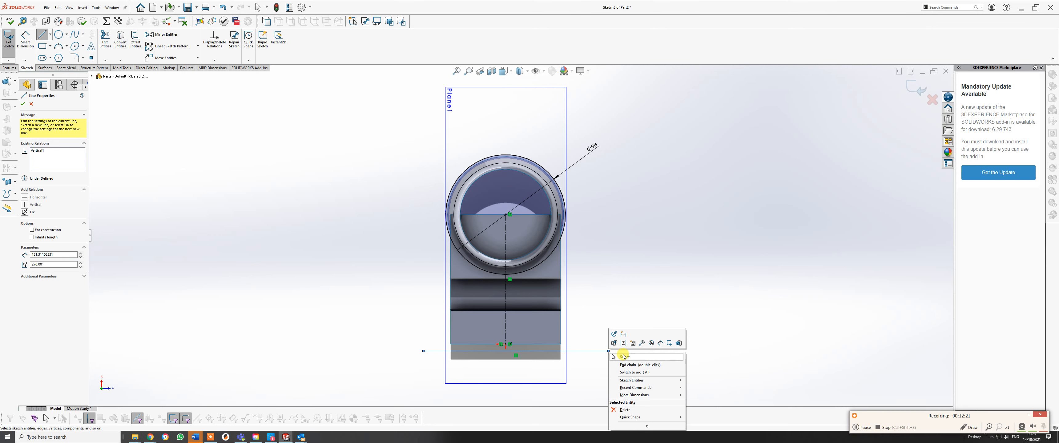
left_click(621, 351)
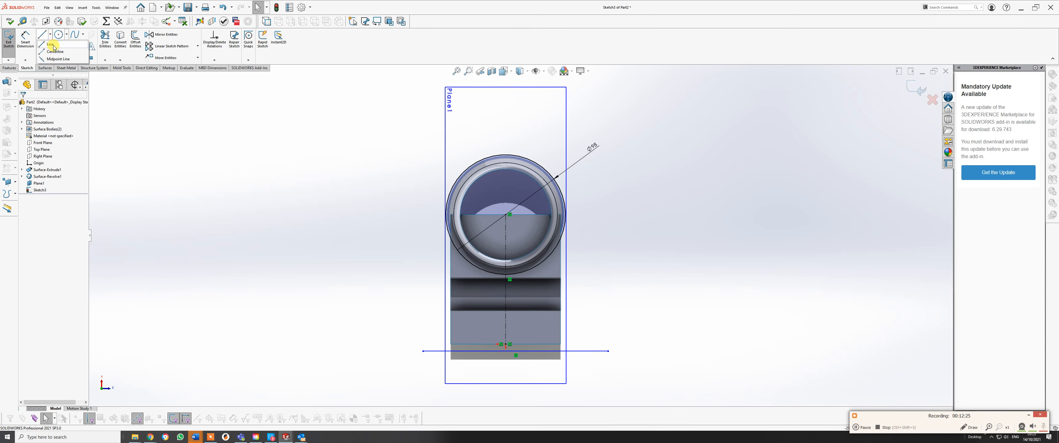
Step: Draw a line from the circle's point farthest from the origin, parallel to the crosswise line and extending past the model's side
left_click(42, 34)
left_click(506, 155)
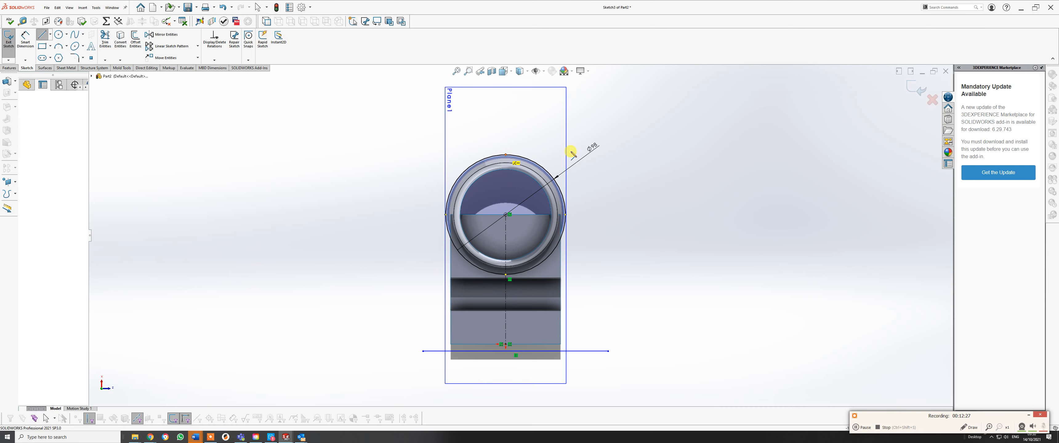
left_click(623, 155)
right_click(623, 155)
left_click(637, 158)
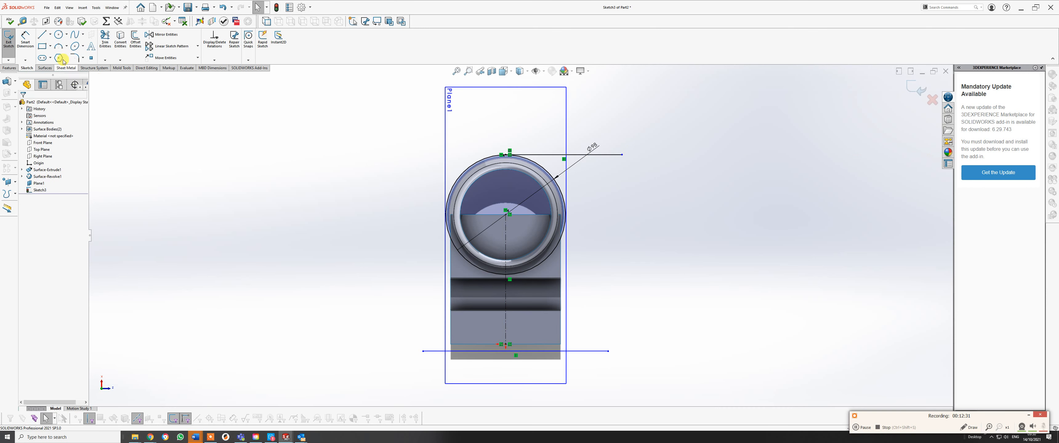
Step: Dimension the distance between the two parallel crosswise lines as 143 mm
left_click(25, 39)
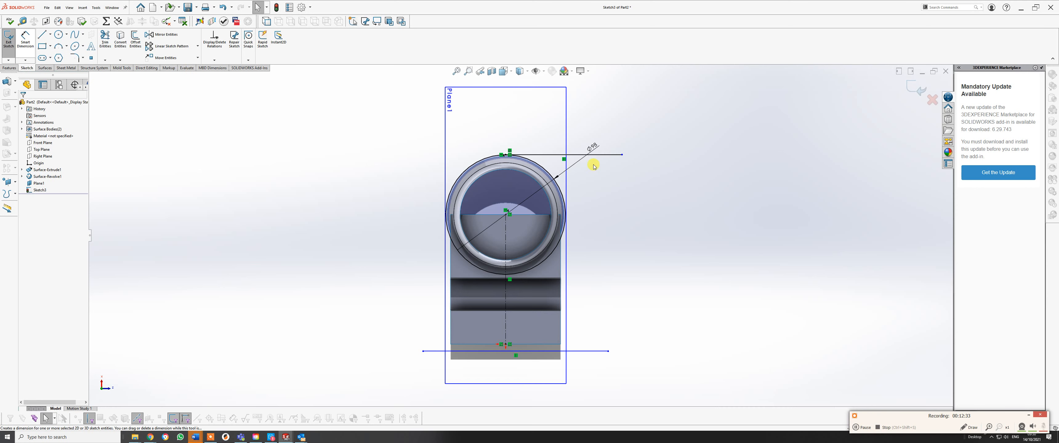
left_click(598, 155)
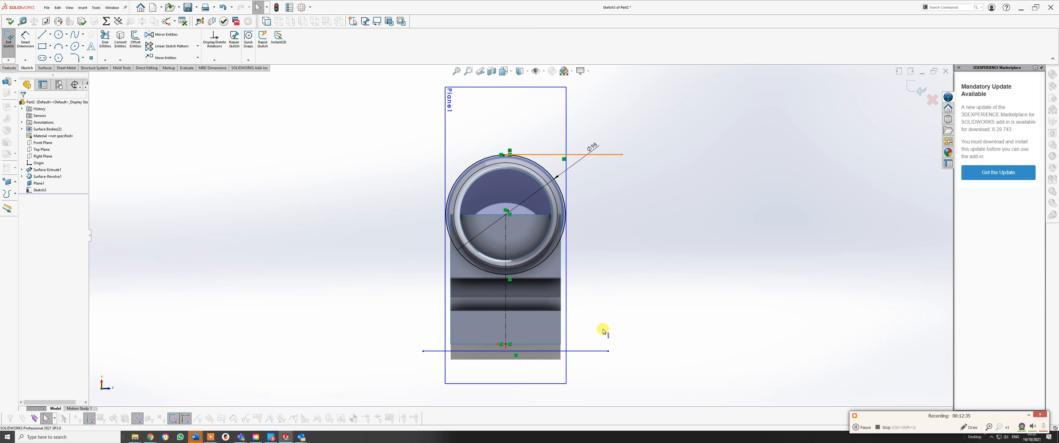
left_click(599, 352)
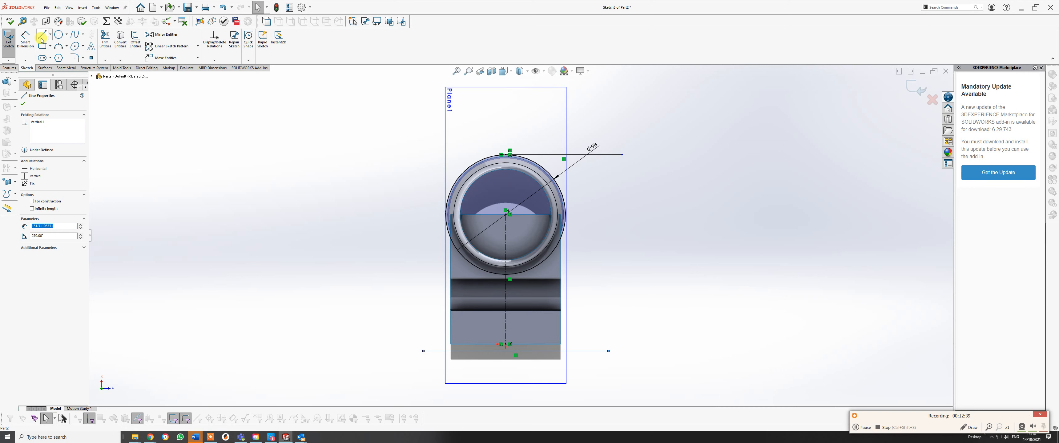
left_click(25, 38)
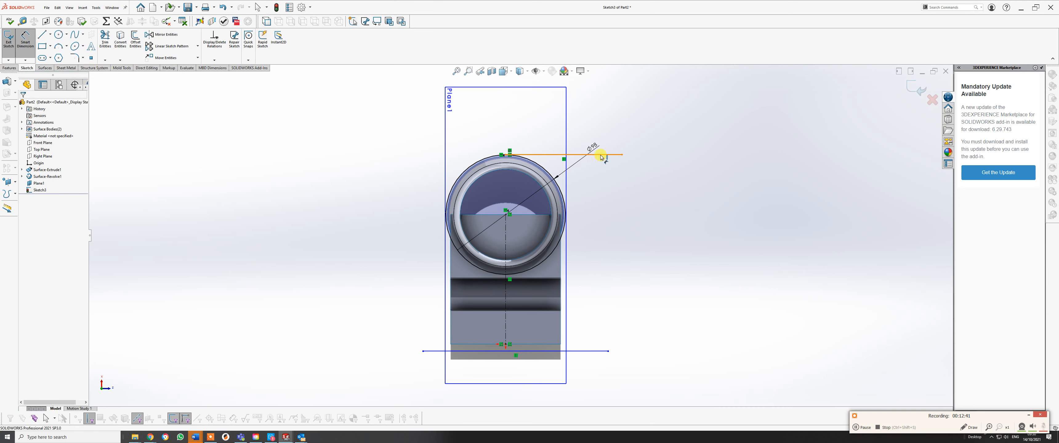
left_click(603, 350)
left_click(610, 285)
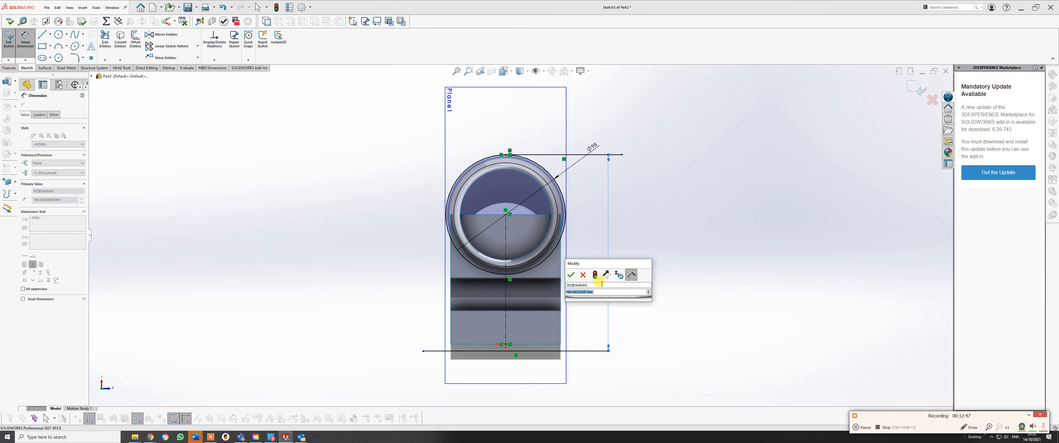
type("1")
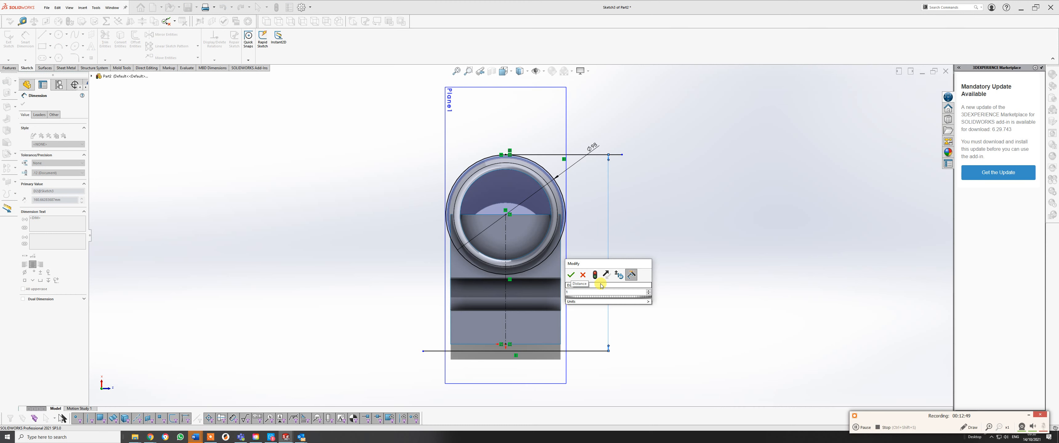
type("43")
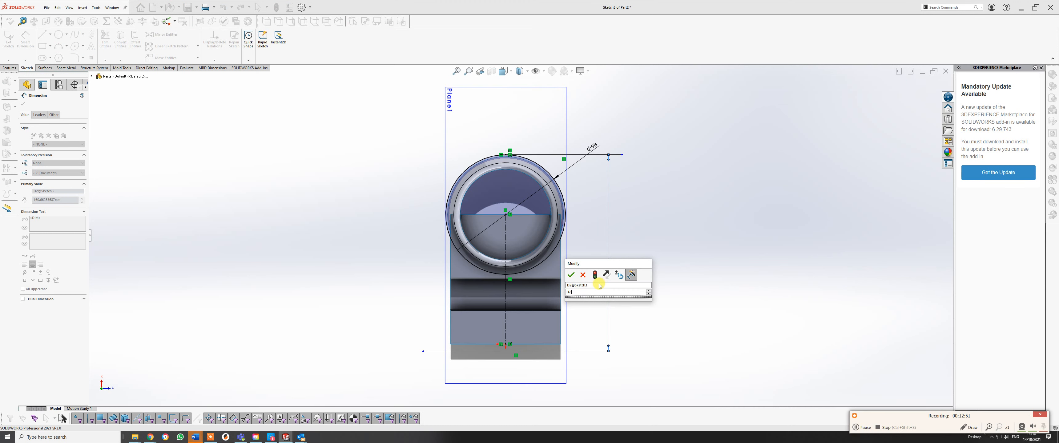
key("Return")
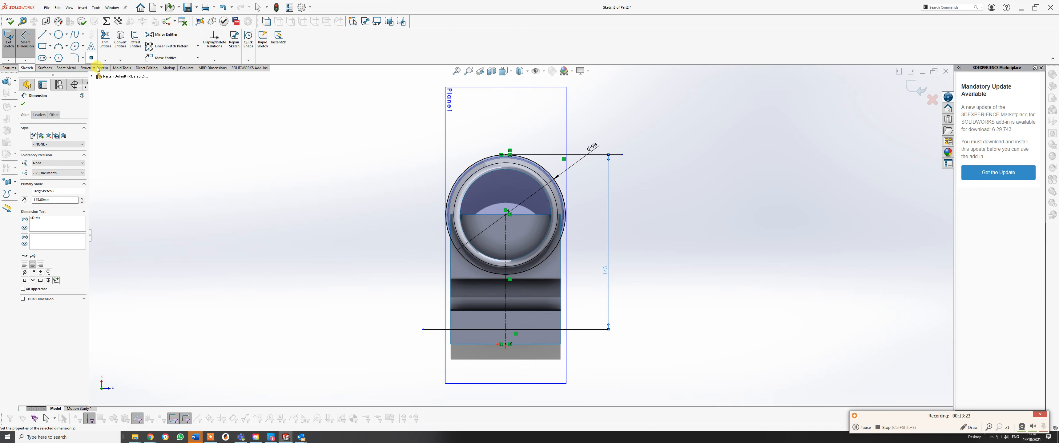
Step: Draw a centerline from the 98 mm circle's leftmost point lengthwise along the model to the crosswise line near the origin
left_click(50, 34)
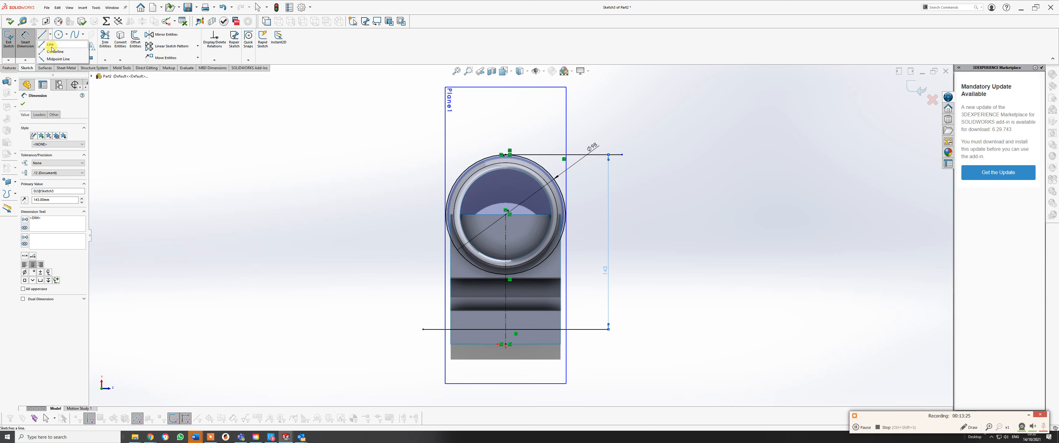
left_click(57, 49)
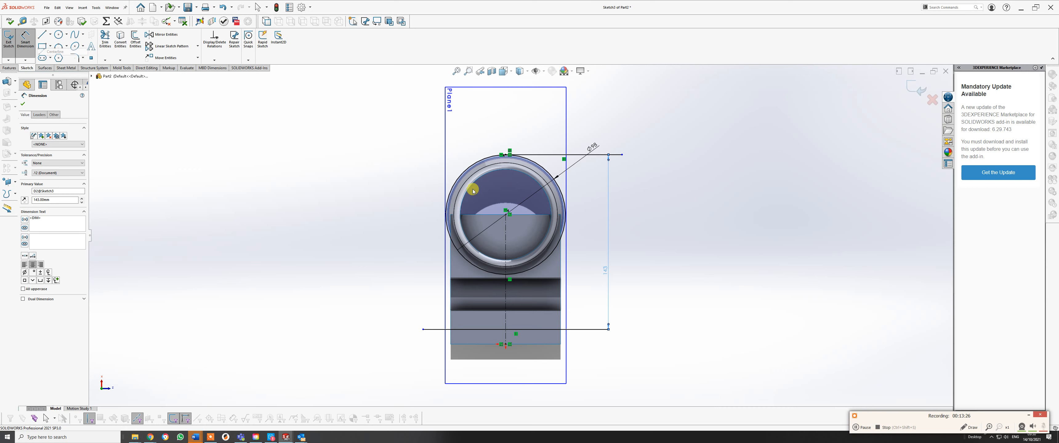
left_click(448, 215)
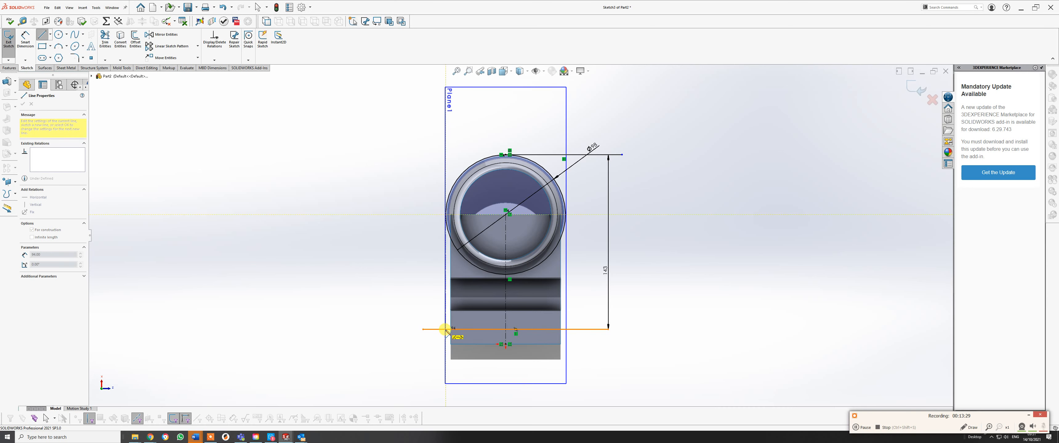
left_click(446, 330)
right_click(446, 329)
left_click(466, 337)
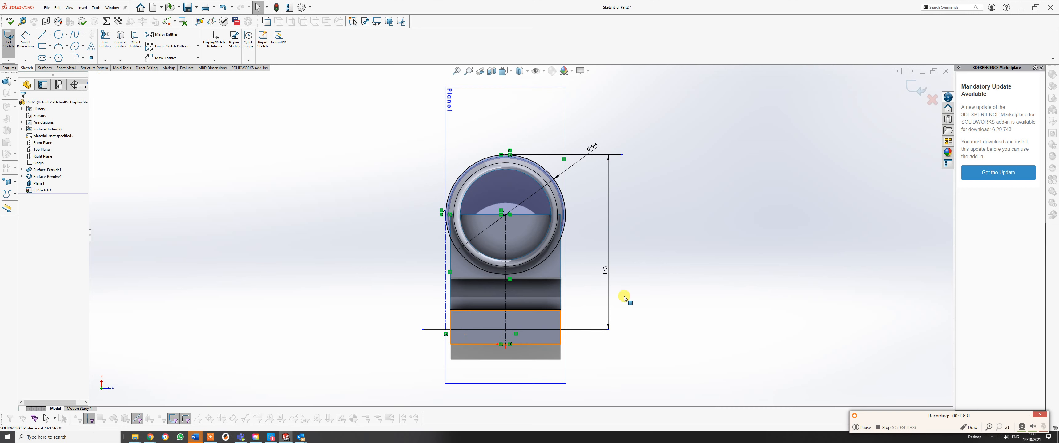
Step: Draw a matching centerline from the 98 mm circle's rightmost point to the crosswise line near the origin
left_click(50, 35)
left_click(58, 48)
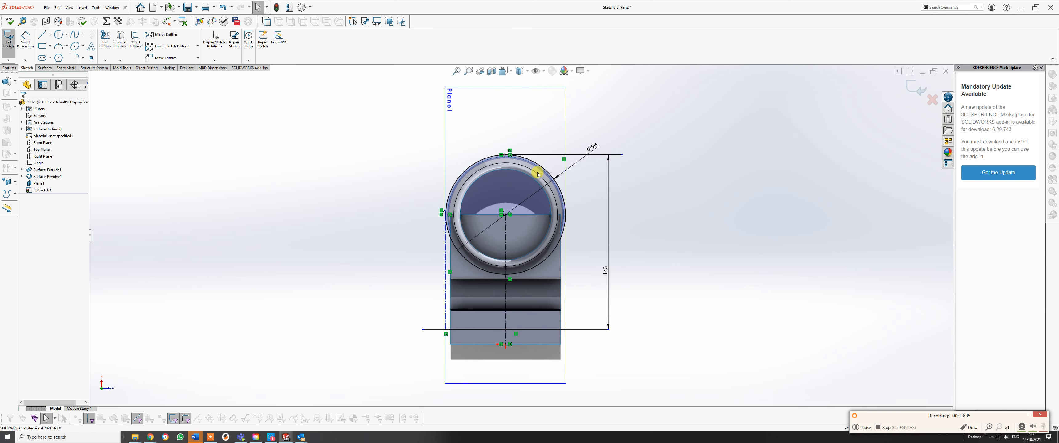
left_click(567, 214)
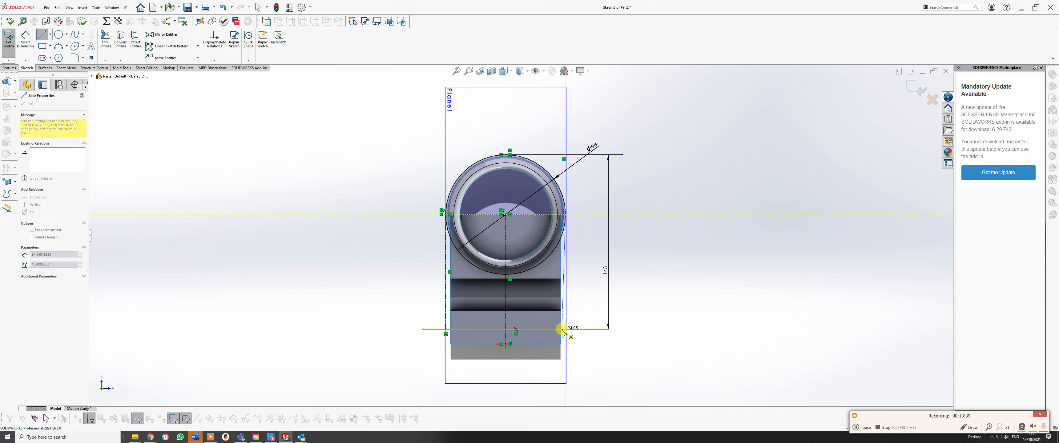
left_click(566, 329)
right_click(567, 331)
left_click(581, 335)
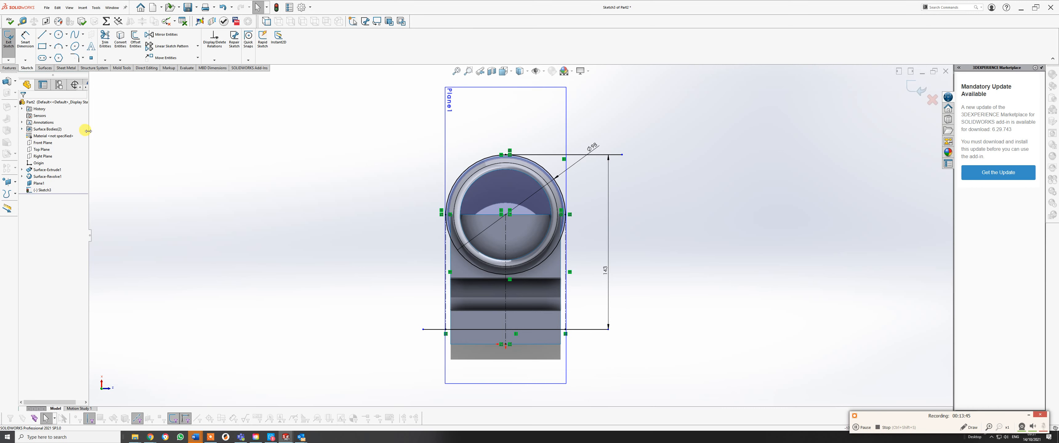
Step: Show the display states of the surface bodies and hide both the extruded and the revolved surface
left_click_drag(92, 131, 104, 130)
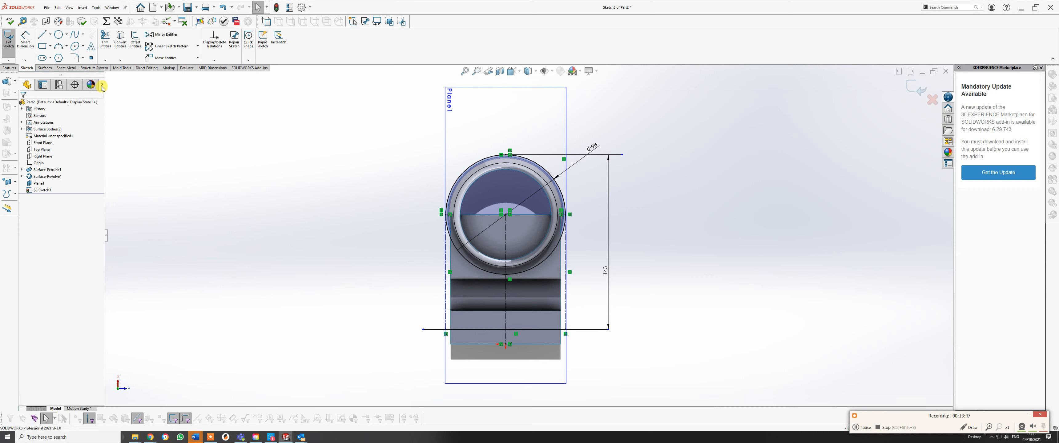
left_click(102, 85)
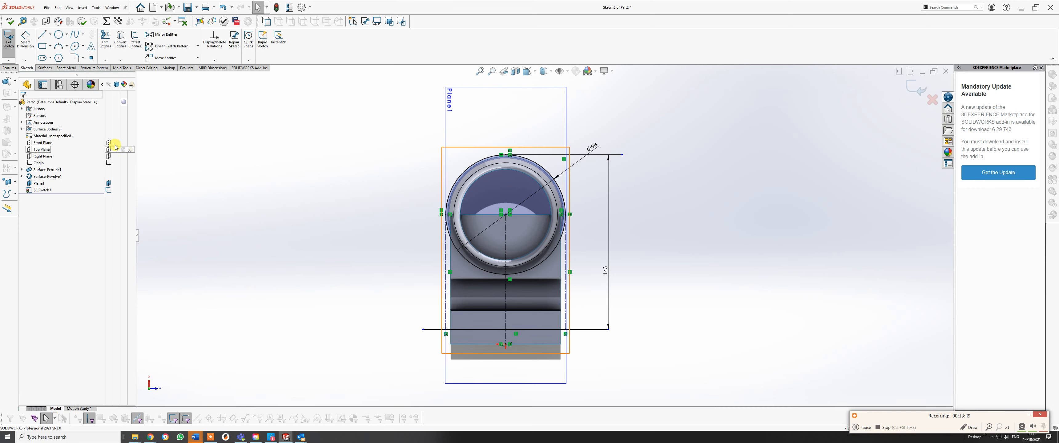
left_click(22, 130)
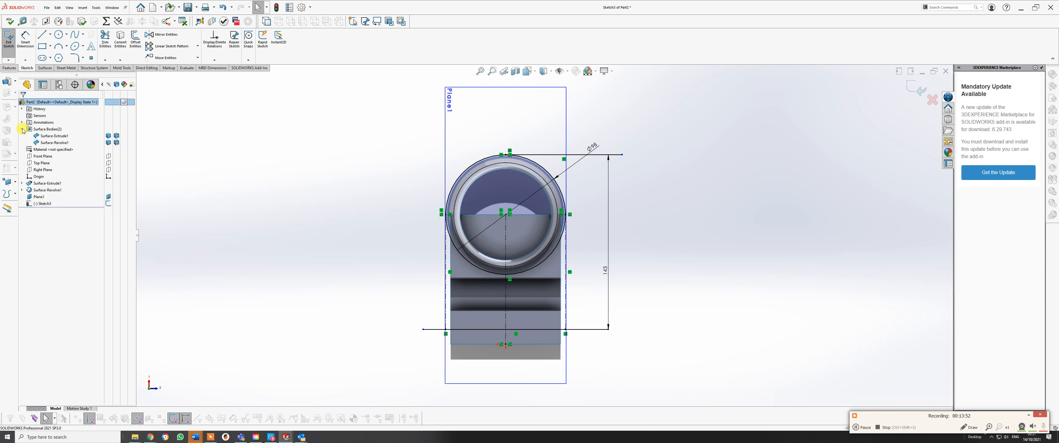
left_click(107, 137)
left_click(107, 143)
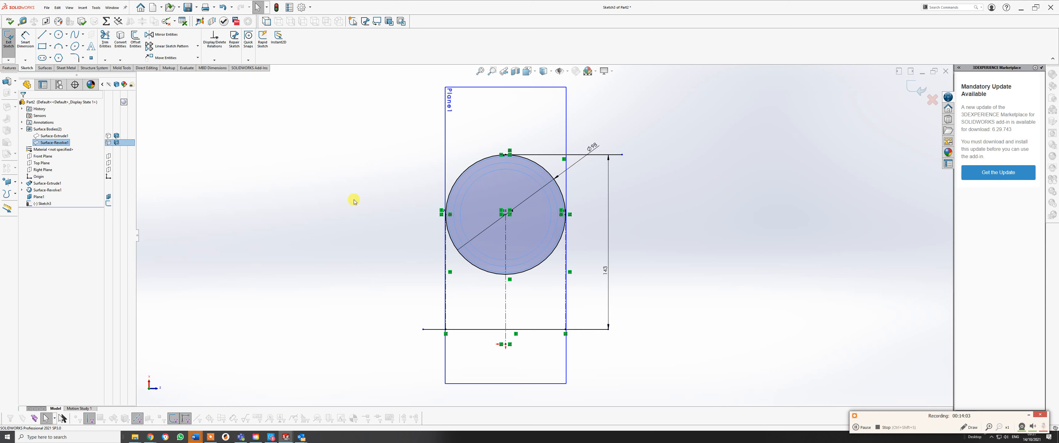
Step: Draw a three-point arc spanning about 42° from the large circle's lower left edge, bulging inward and ending above the crosswise line
left_click(59, 46)
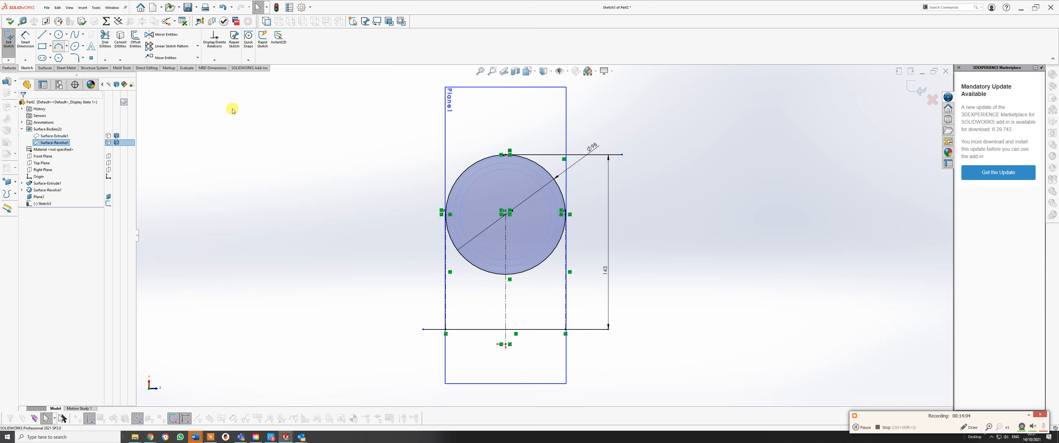
left_click(447, 230)
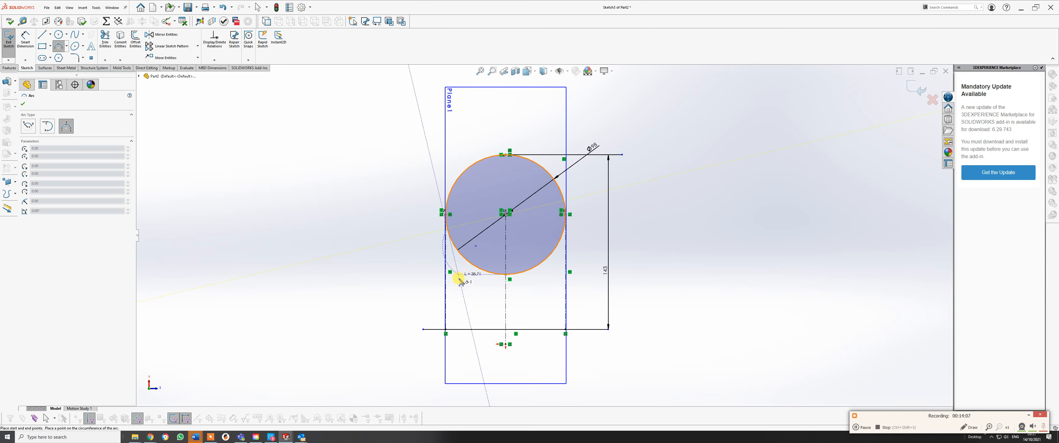
left_click(460, 280)
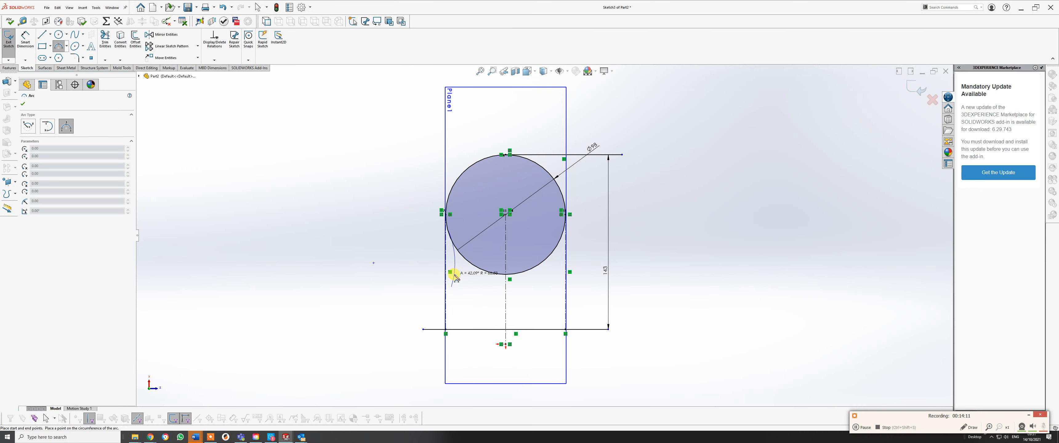
left_click(452, 274)
right_click(457, 278)
left_click(469, 280)
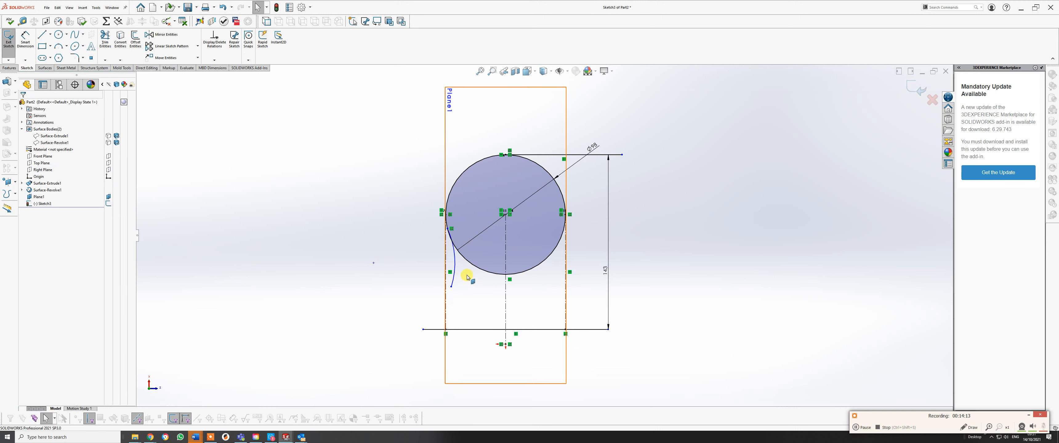
scroll(413, 206, "down", 3)
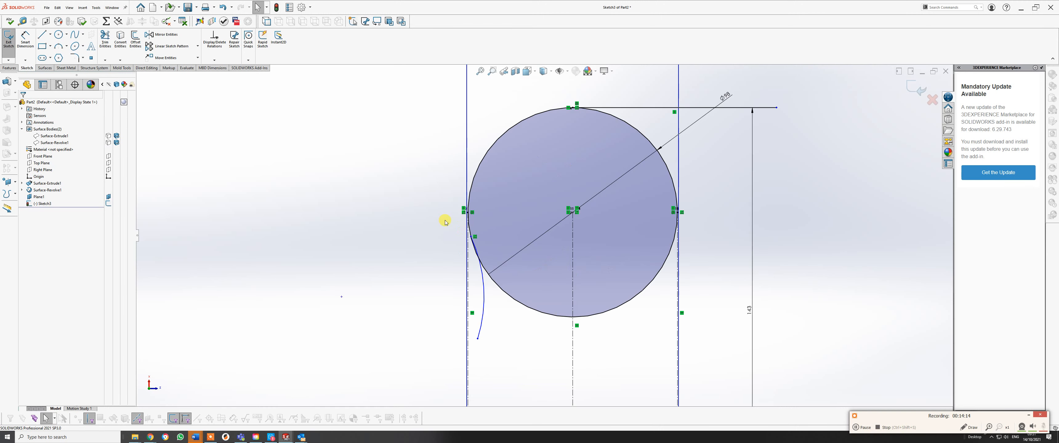
Step: Make the three-point arc tangent to the 98 mm circle
left_click(484, 287)
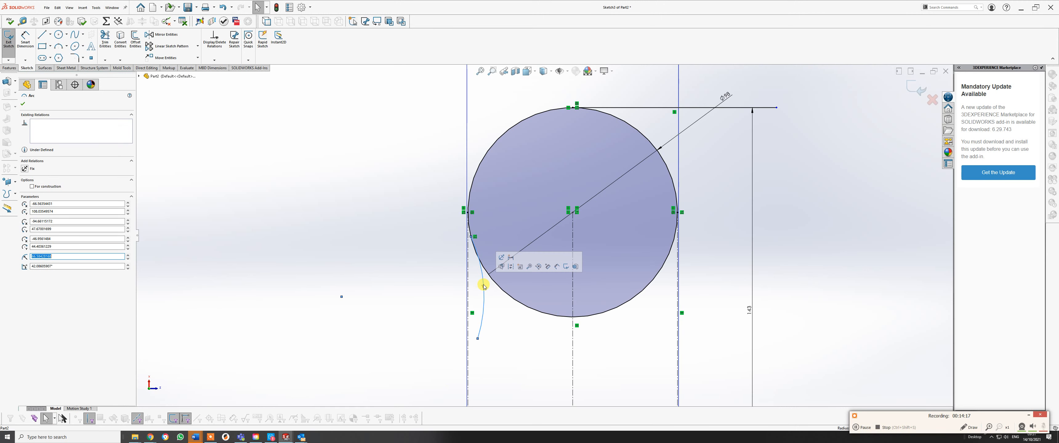
left_click(492, 281, "ctrl")
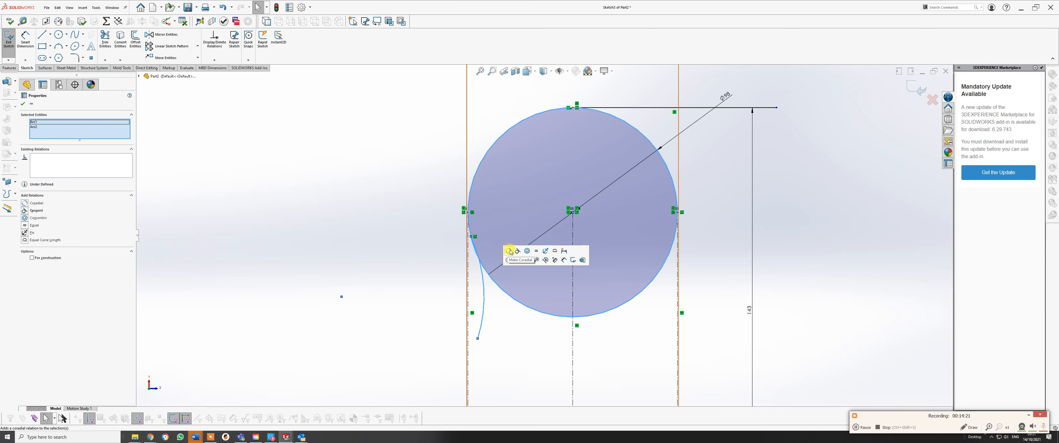
left_click(517, 251)
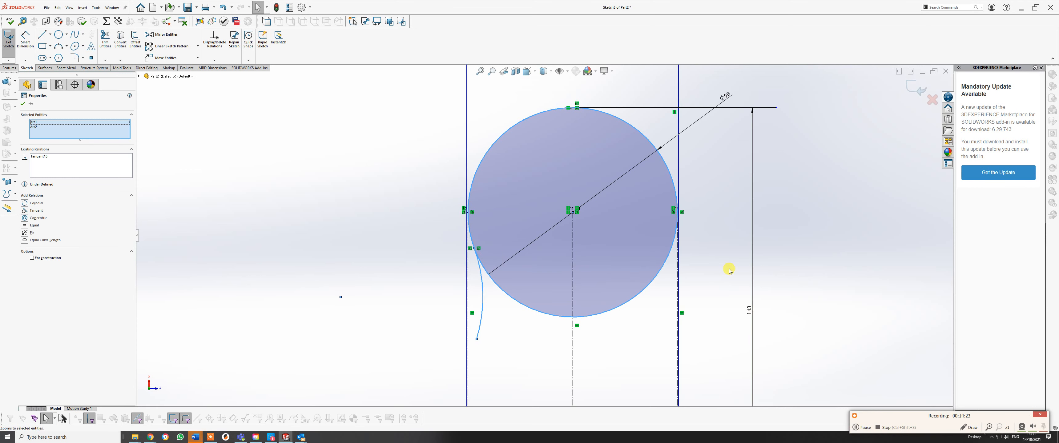
scroll(551, 307, "down", 3)
scroll(548, 303, "up", 5)
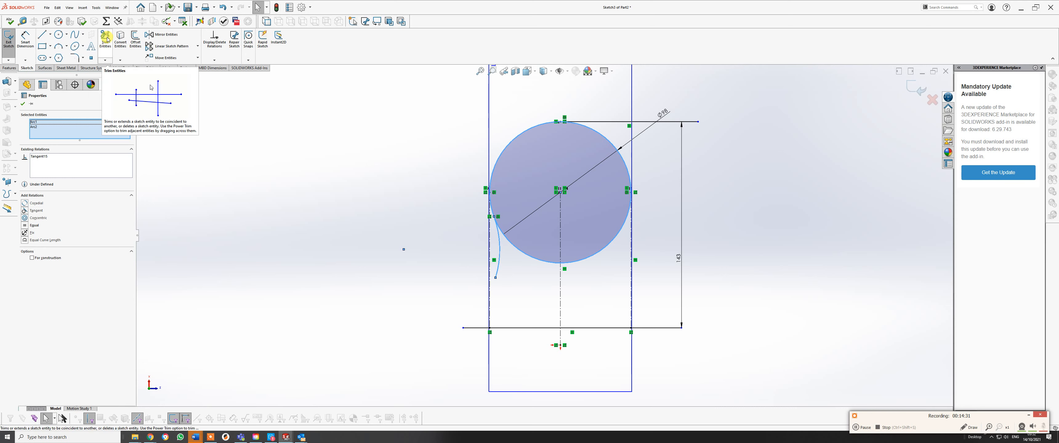
Step: Sketch a circle about 19 mm in diameter below the arc, between the left centerline and the lengthwise middle centerline
left_click(57, 35)
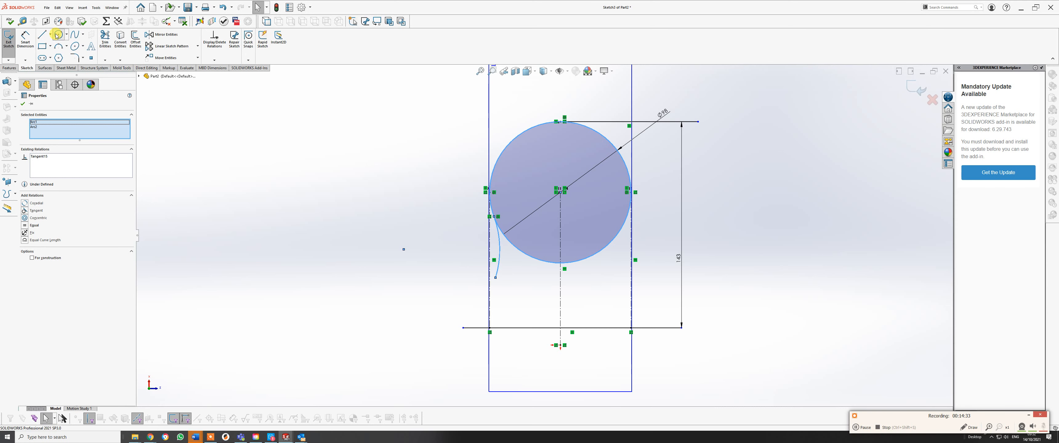
left_click(511, 305)
left_click(511, 324)
right_click(508, 317)
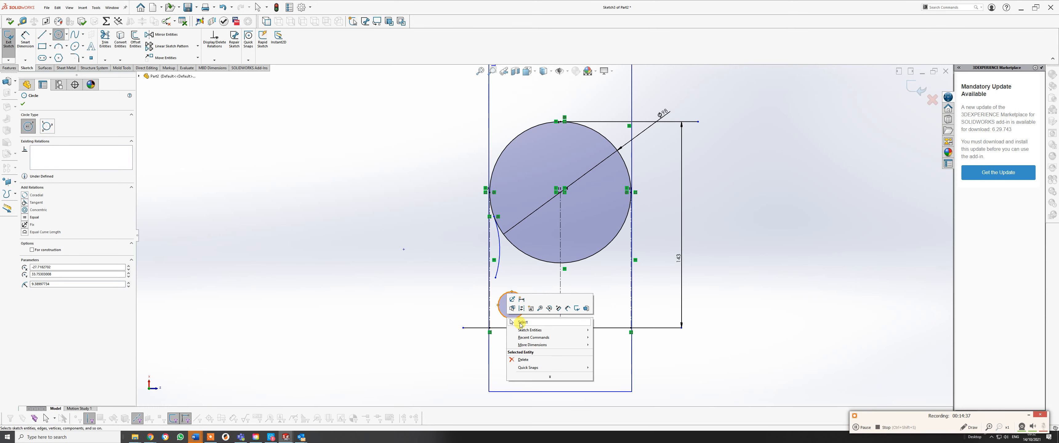
left_click(518, 323)
scroll(518, 290, "down", 2)
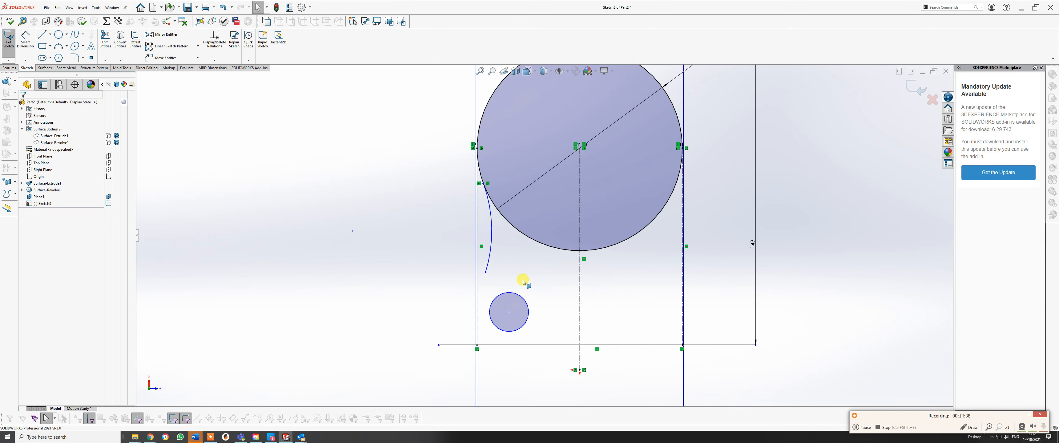
Step: Make the small circle tangent to the left centerline and to the crosswise line near the origin
left_click(492, 300)
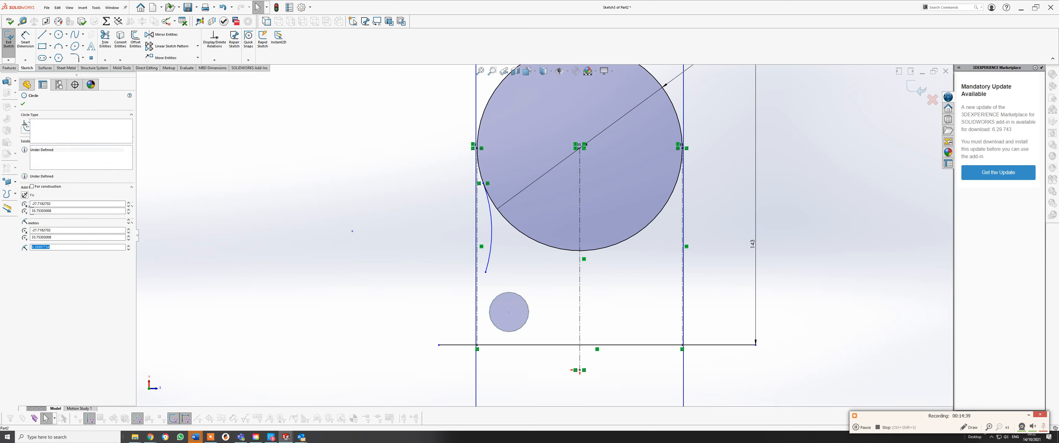
left_click(477, 311, "ctrl")
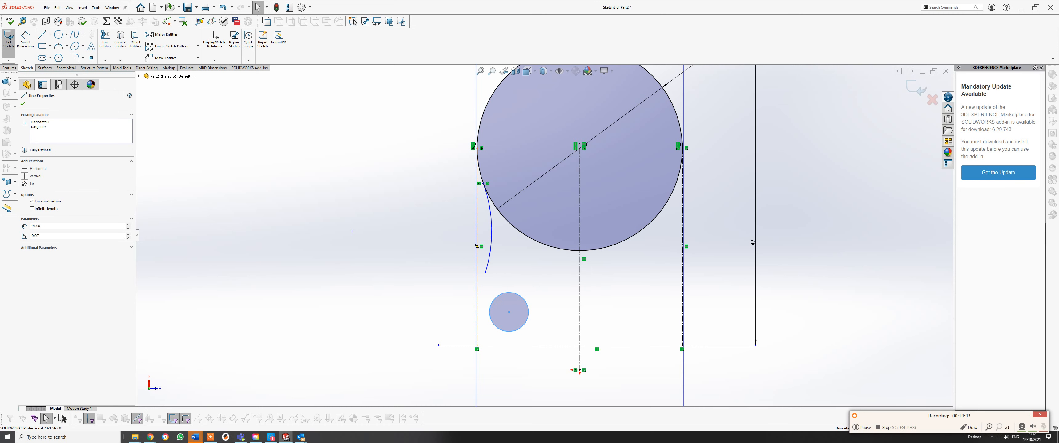
left_click(496, 282)
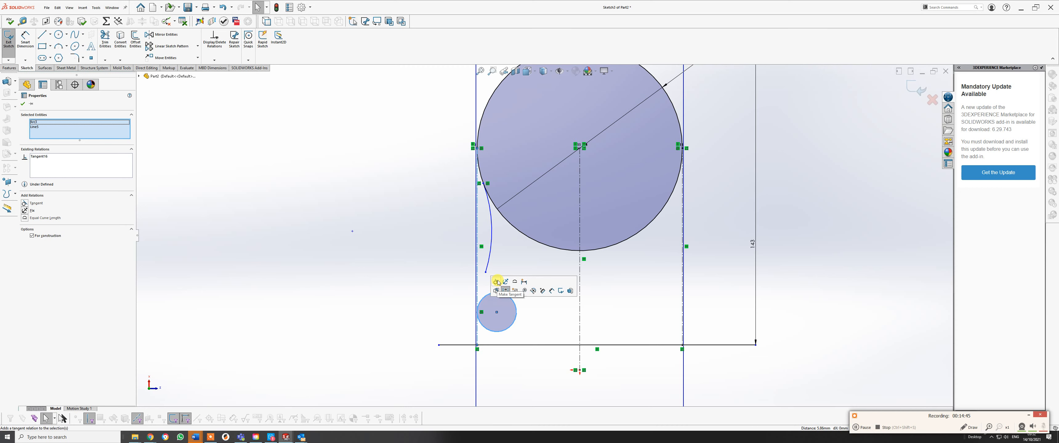
left_click(514, 329)
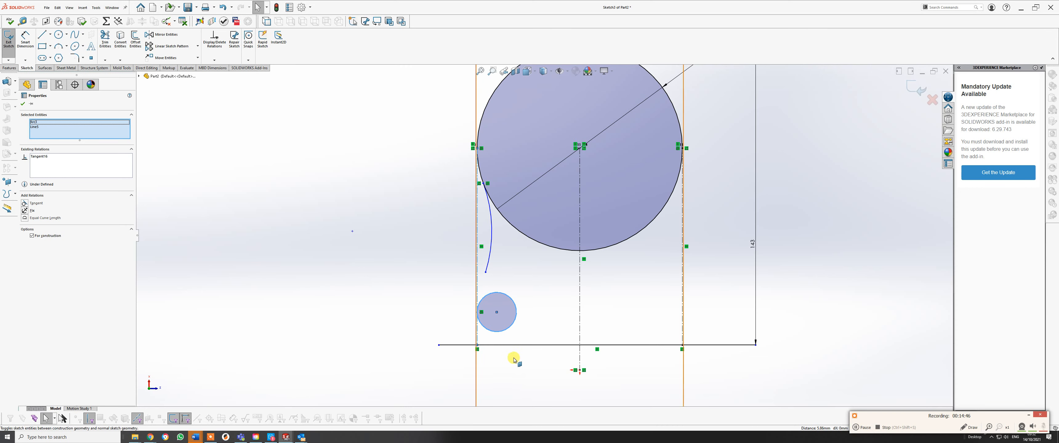
left_click(510, 326)
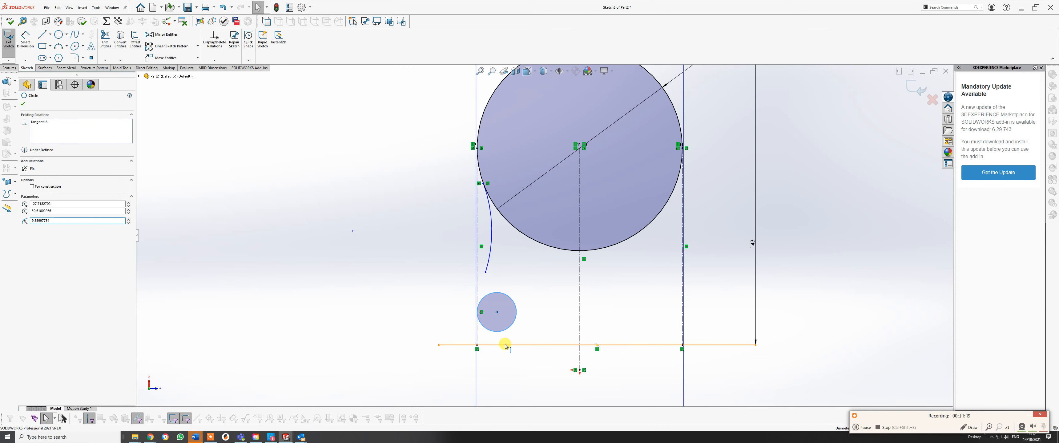
left_click(506, 345, "ctrl")
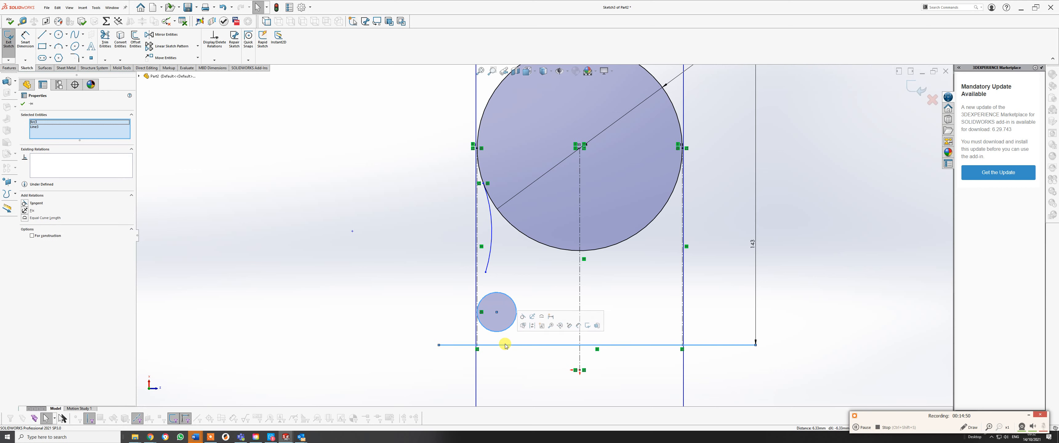
left_click(523, 317)
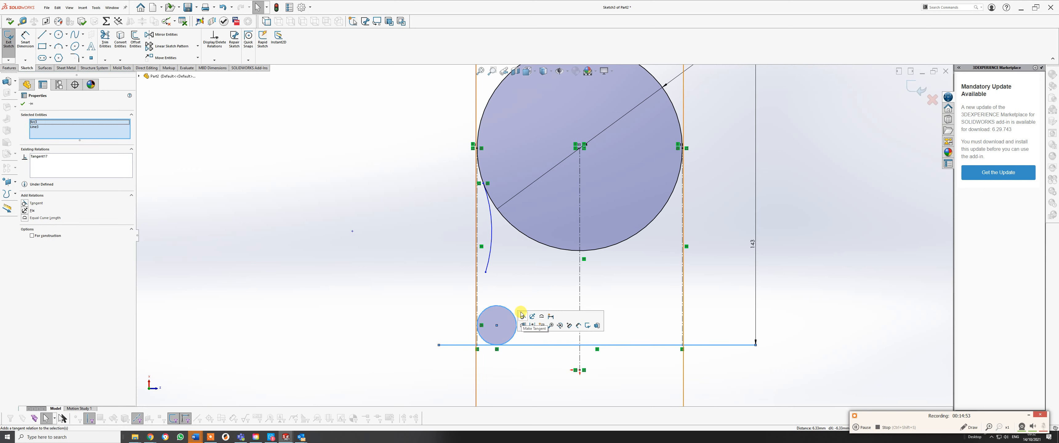
Step: Dimension the small circle's diameter as 28 mm
left_click(24, 36)
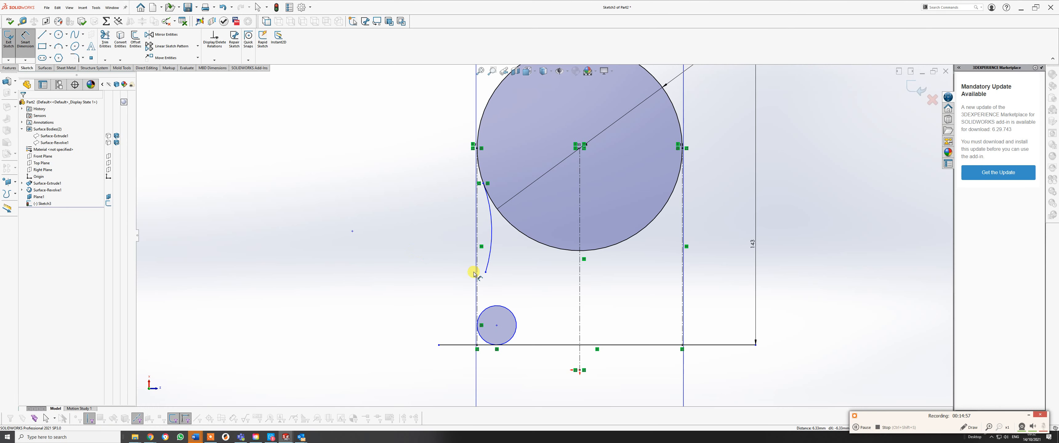
left_click(501, 307)
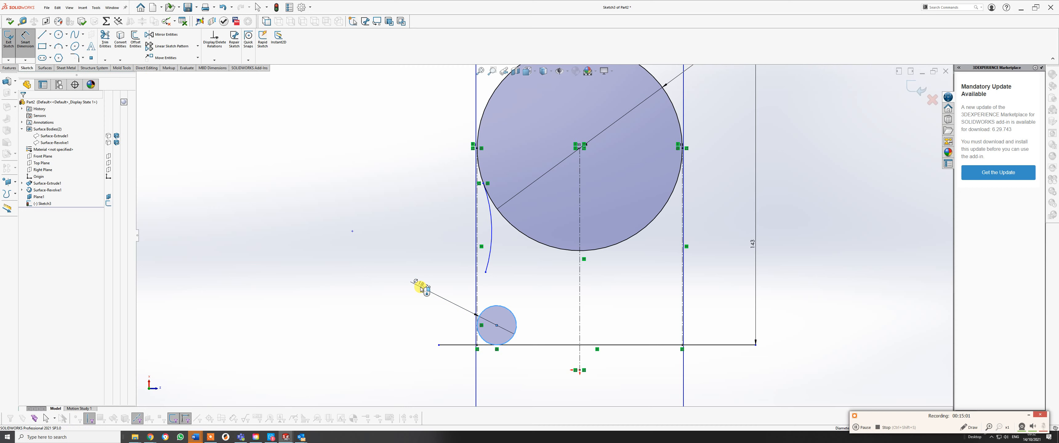
left_click(421, 287)
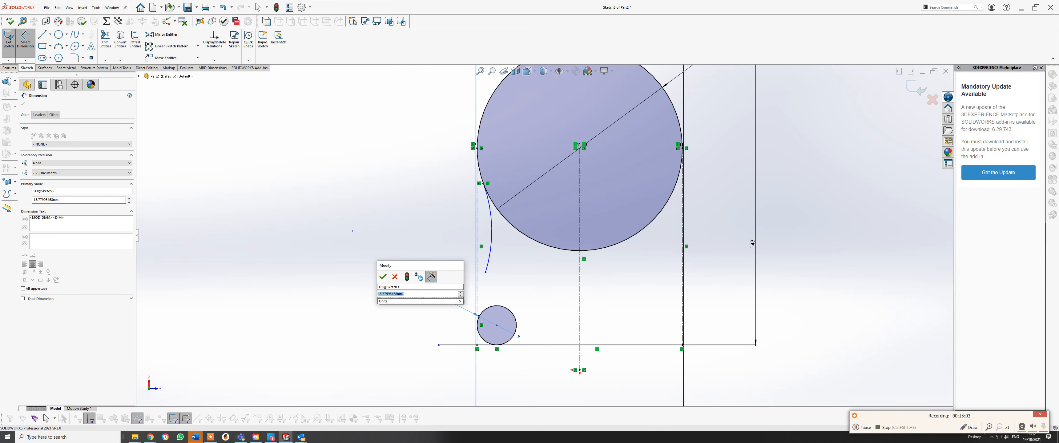
type("28")
key("Escape")
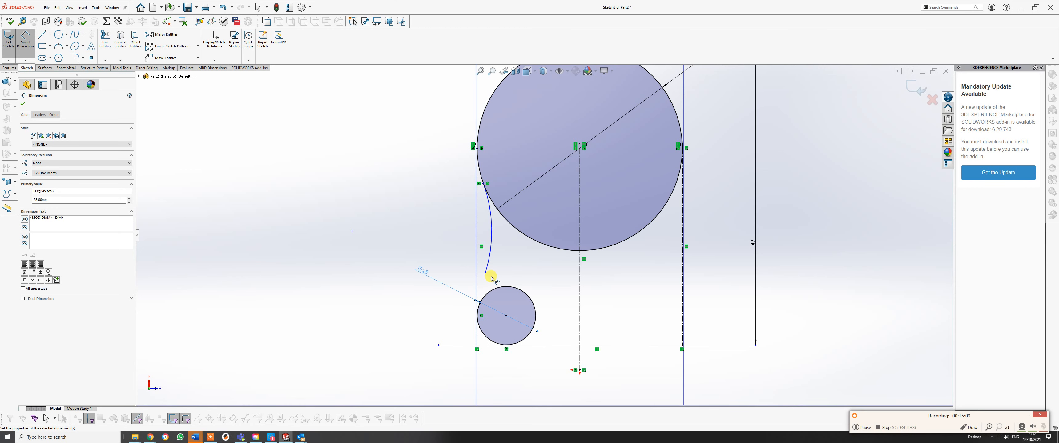
key("Escape")
key("Escape")
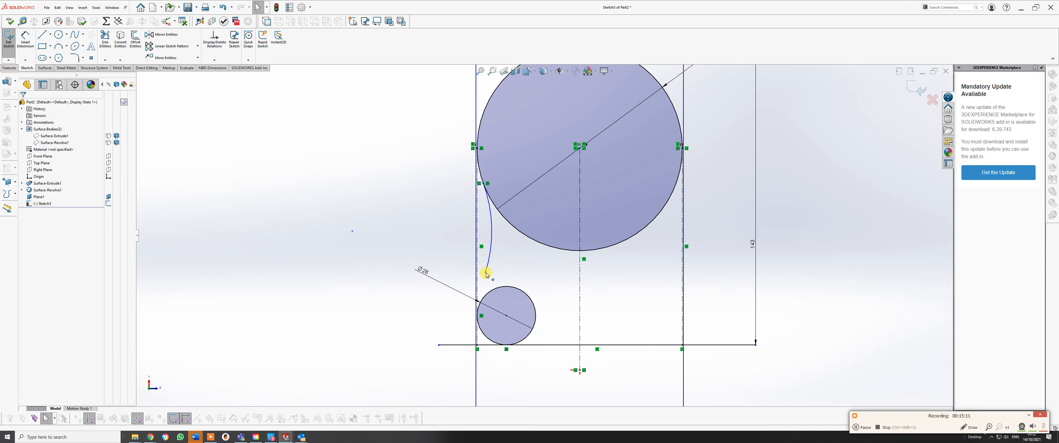
Step: Extend the arc's free end toward the 28 mm circle and make the arc tangent to that circle
left_click_drag(486, 275, 483, 288)
left_click(486, 281)
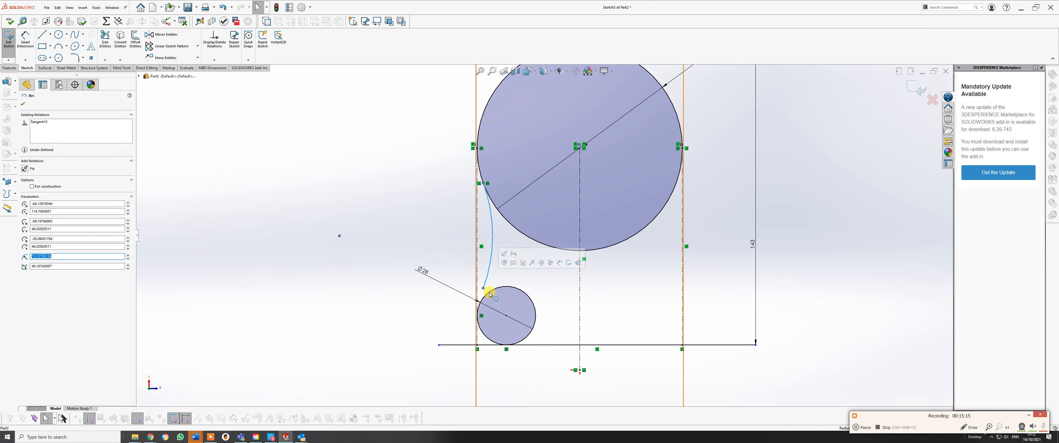
left_click(489, 297, "ctrl")
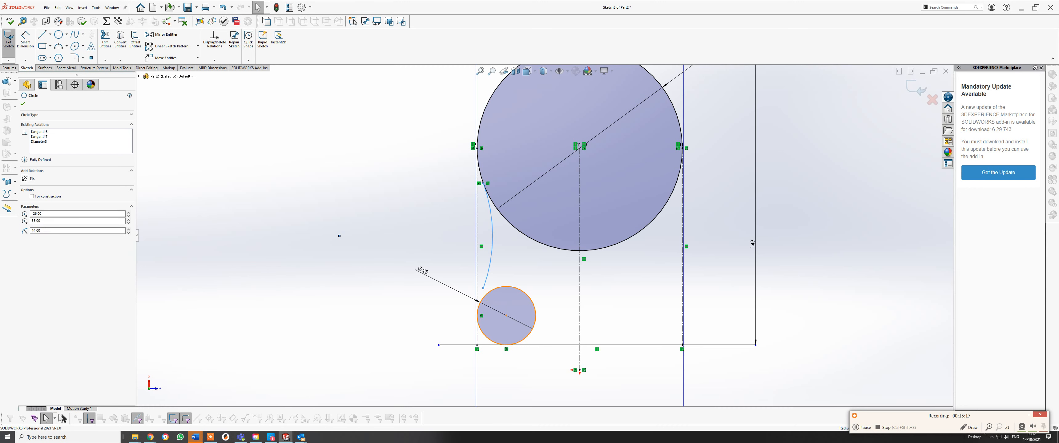
left_click(516, 268)
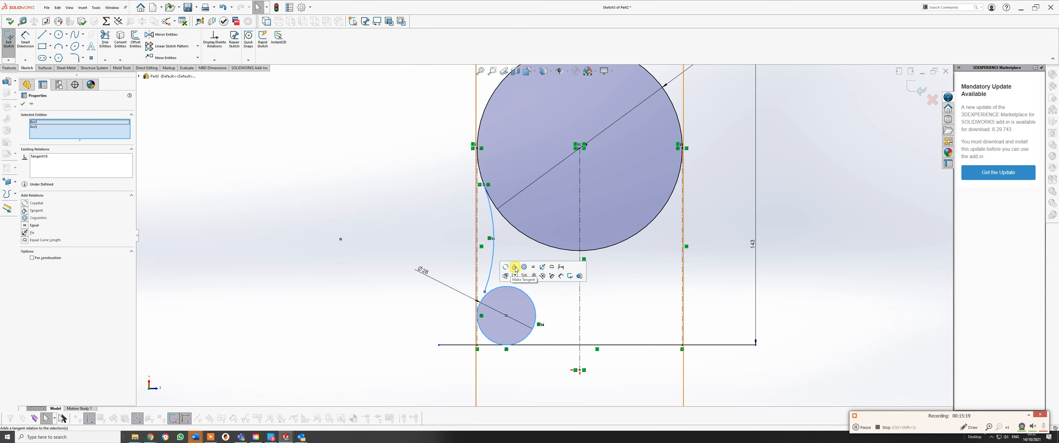
scroll(502, 279, "down", 2)
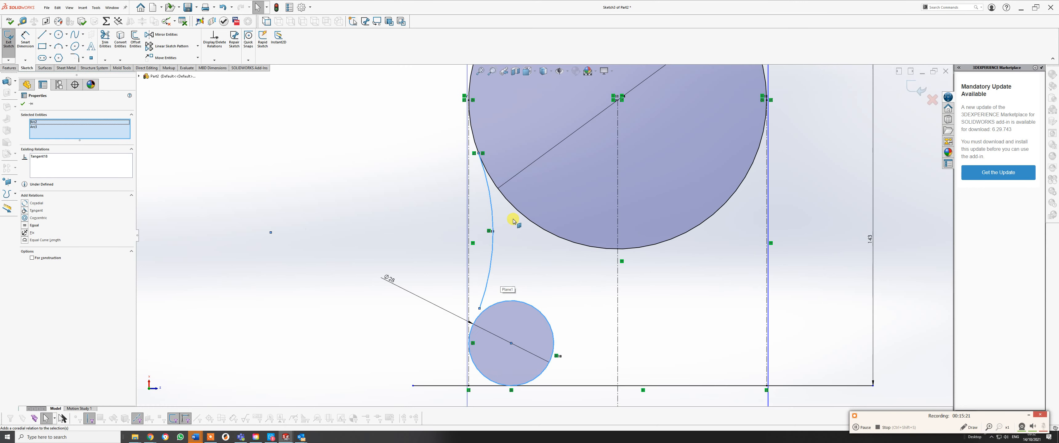
key("Escape")
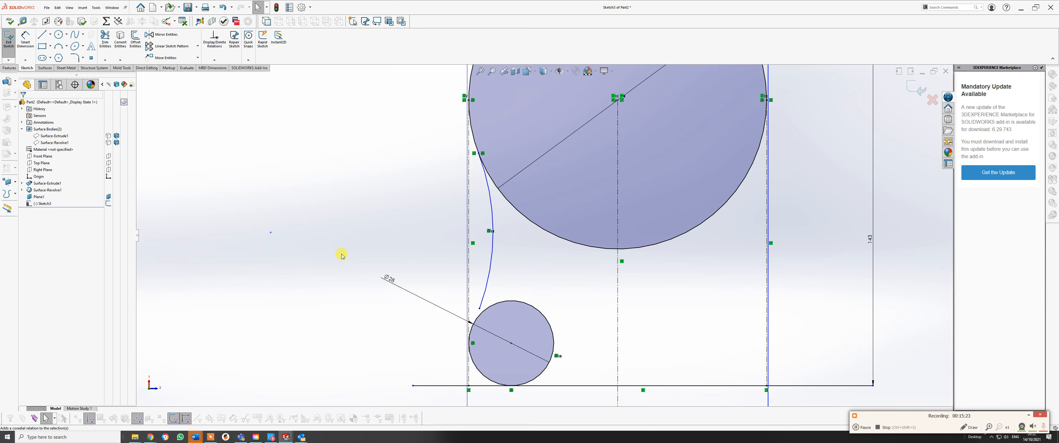
Step: Sketch a short line joining the edge of the 28 mm circle to the arc's lower end
left_click(44, 35)
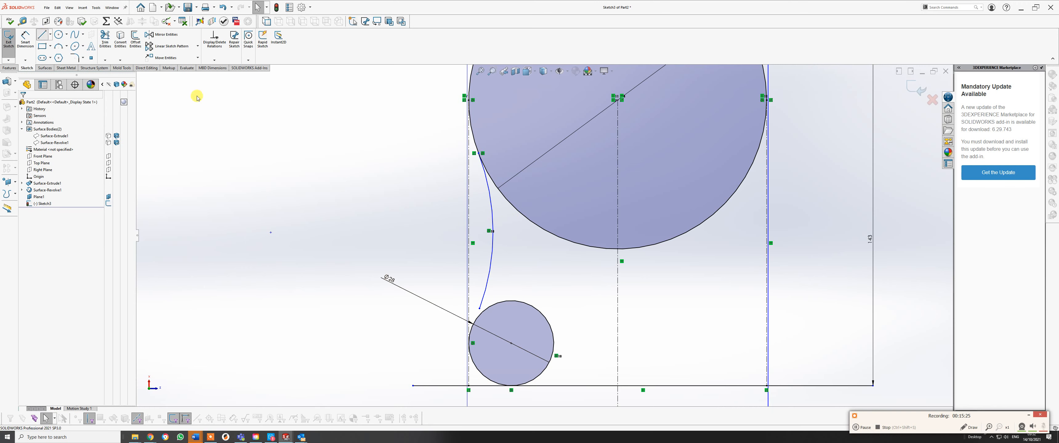
left_click(473, 323)
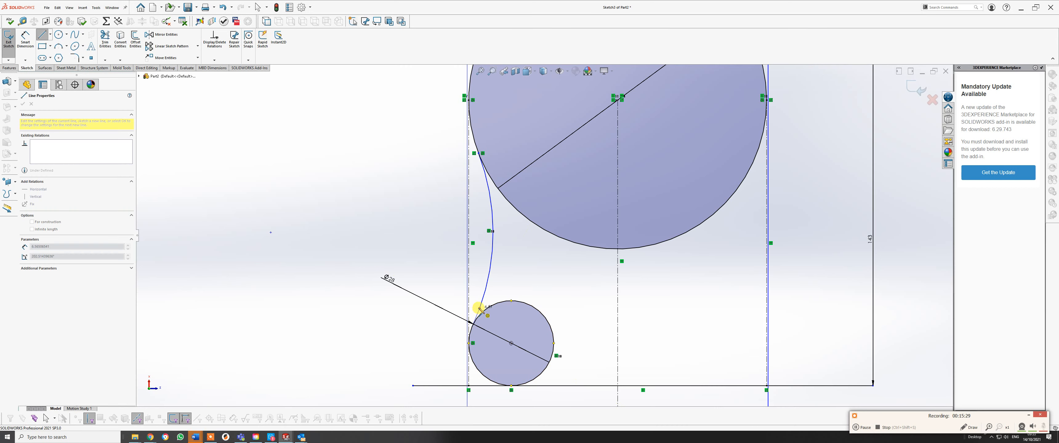
right_click(480, 309)
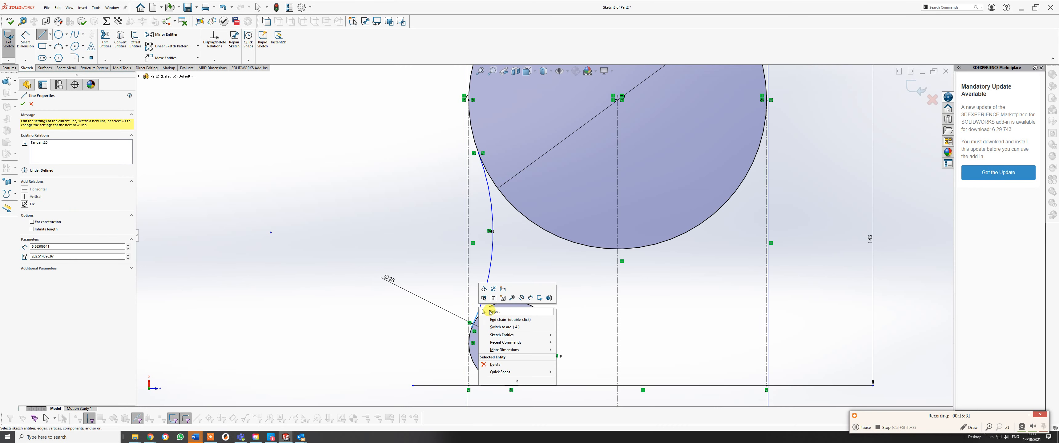
left_click(490, 312)
scroll(490, 313, "down", 3)
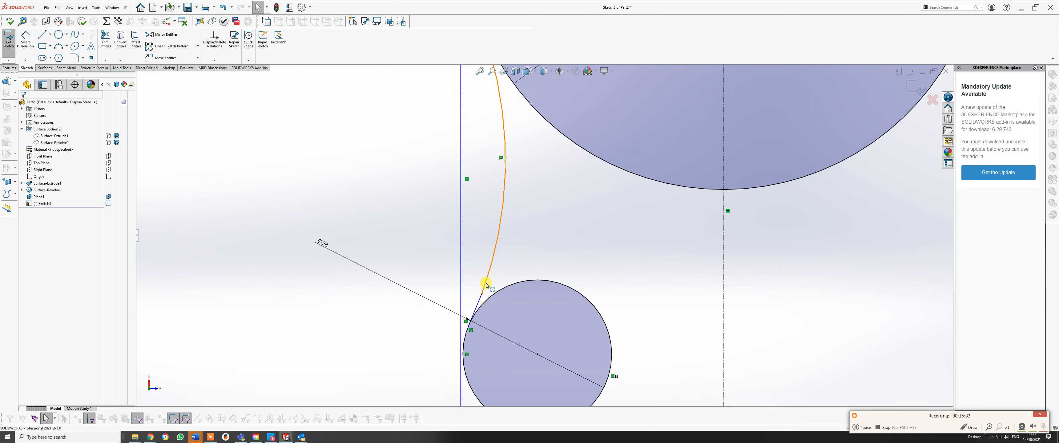
Step: Make the short line tangent to the arc and delete the conflicting relation at the line's lower end
left_click(480, 304)
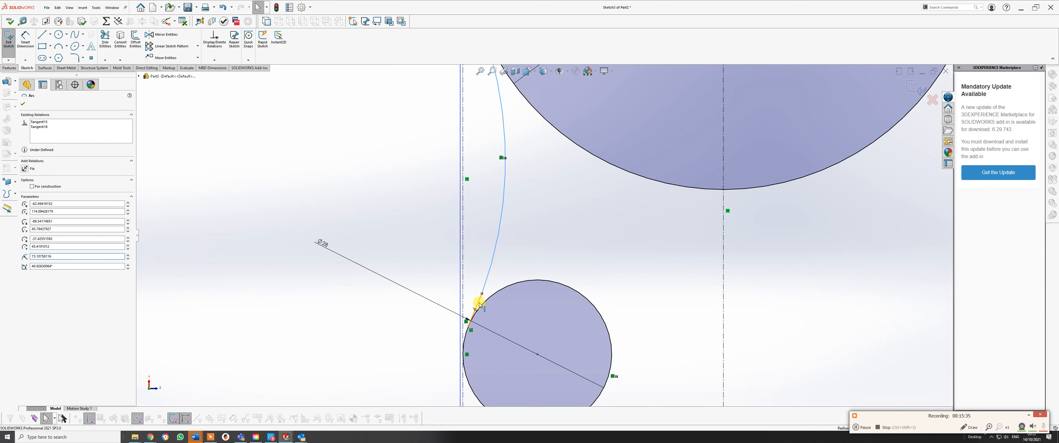
left_click(480, 305, "ctrl")
left_click(497, 276)
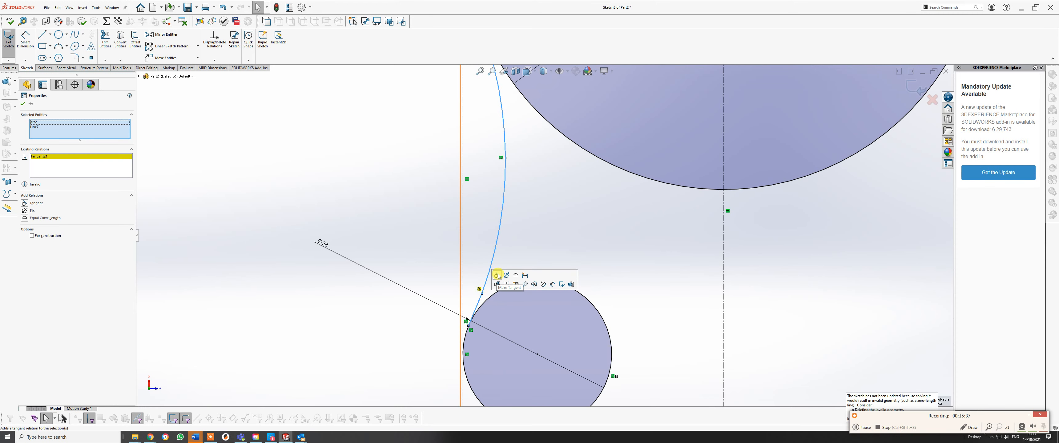
left_click(468, 323)
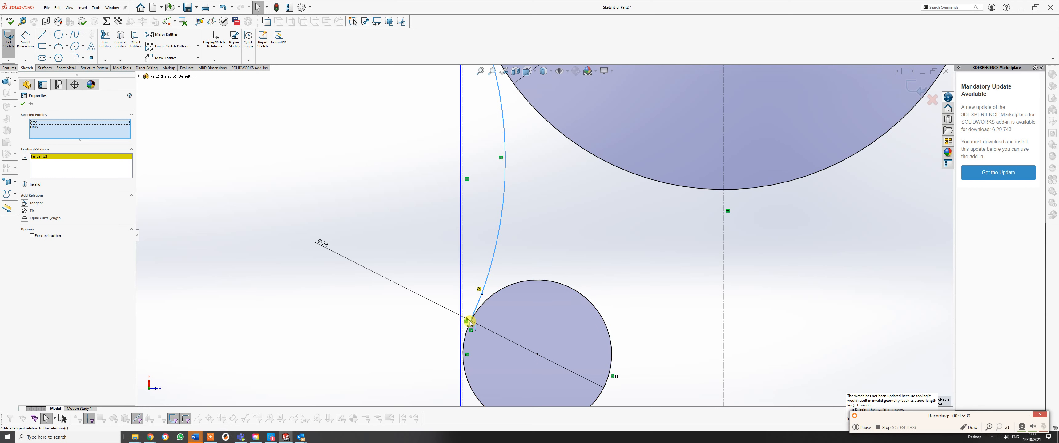
left_click(467, 323)
key("Delete")
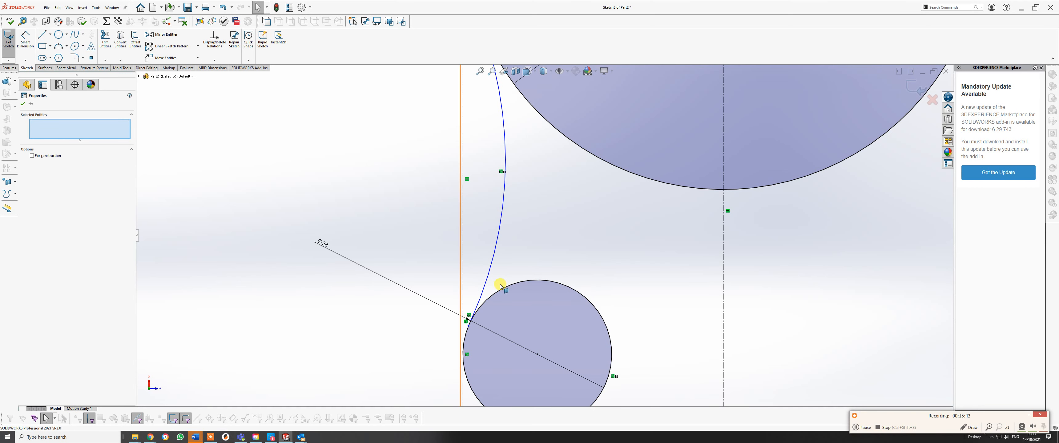
Step: Reposition the joint between arc and line, then the line's lower end on the 28 mm circle
scroll(496, 311, "down", 2)
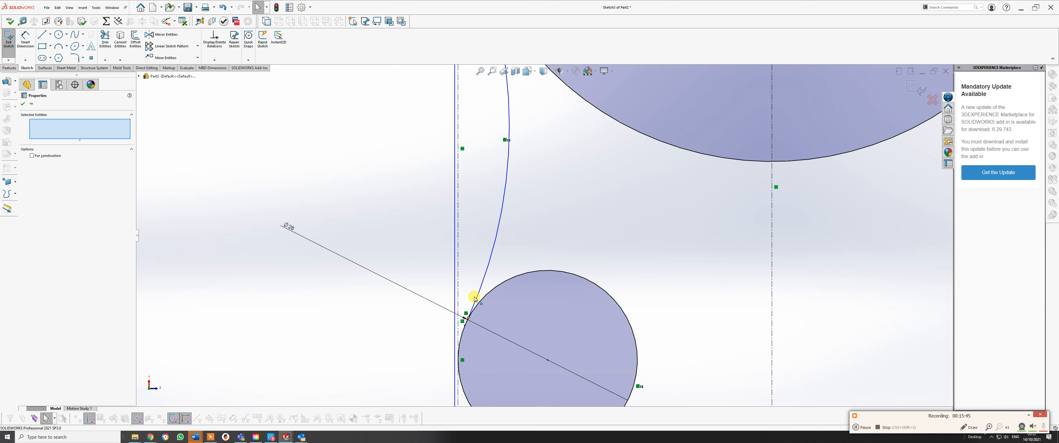
mouse_move(475, 299)
left_mouse_down()
mouse_move(476, 279)
mouse_move(514, 255)
mouse_move(468, 291)
left_mouse_up()
scroll(475, 326, "down", 2)
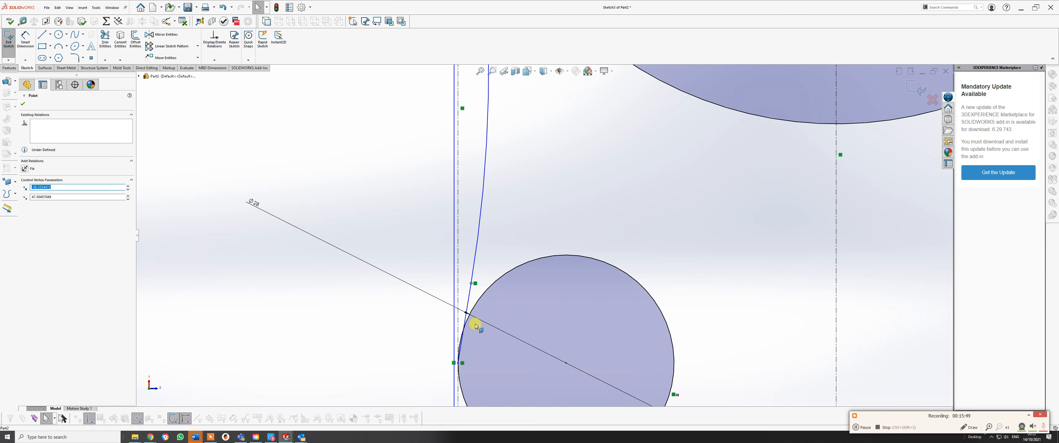
left_click(478, 356)
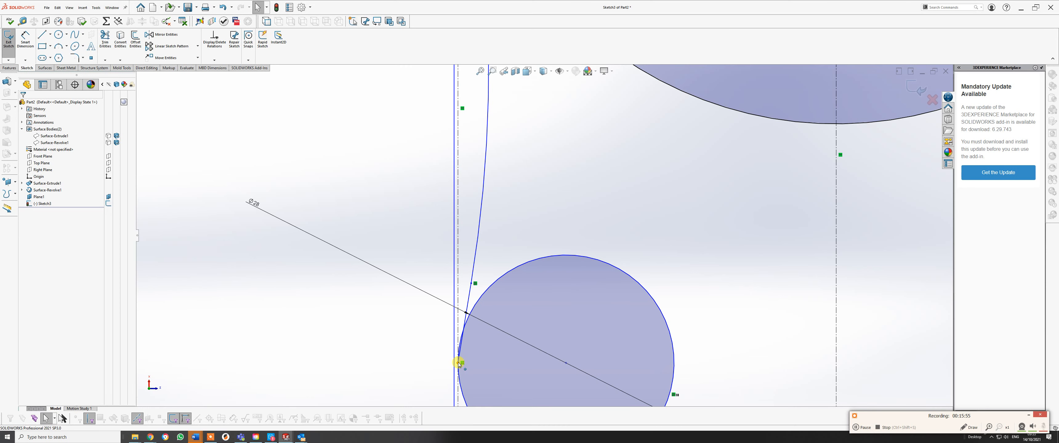
mouse_move(466, 319)
left_mouse_down()
mouse_move(466, 328)
mouse_move(482, 324)
mouse_move(487, 285)
mouse_move(495, 289)
left_mouse_up()
scroll(487, 287, "up", 3)
left_click(511, 297)
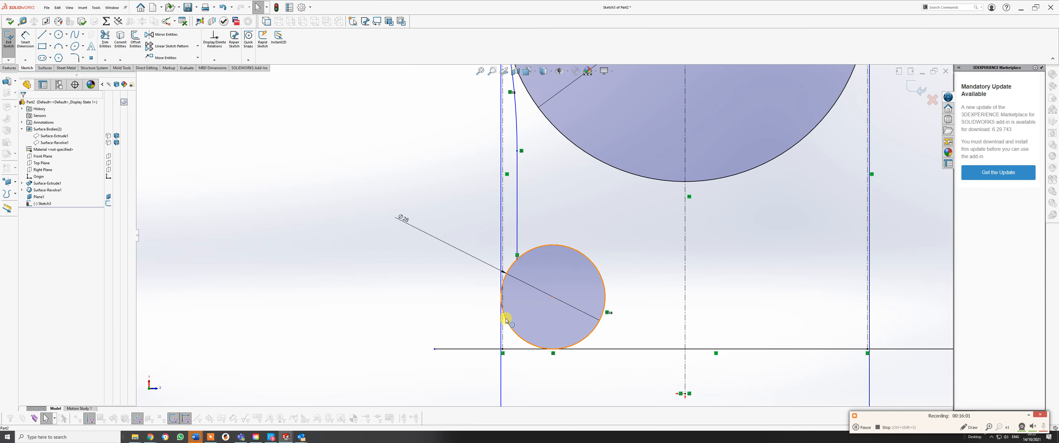
Step: Make the 28 mm circle tangent to the left centerline again
left_click(507, 320)
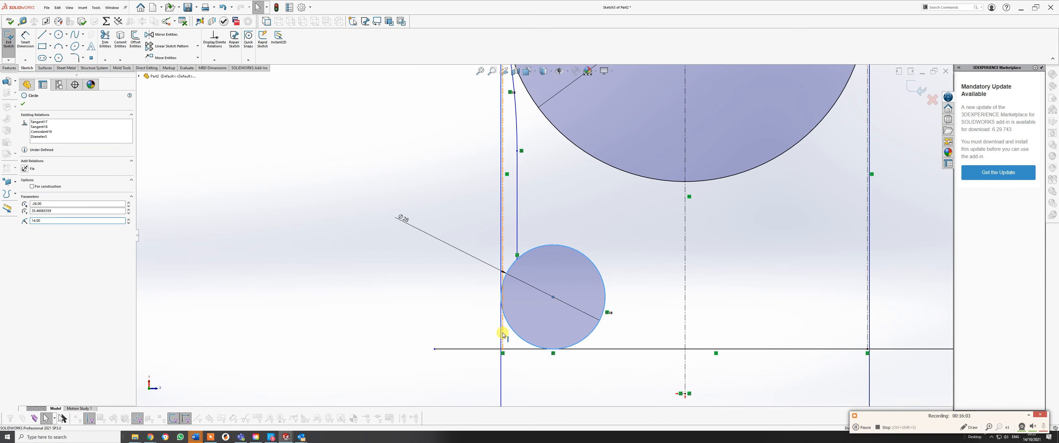
left_click(503, 334, "ctrl")
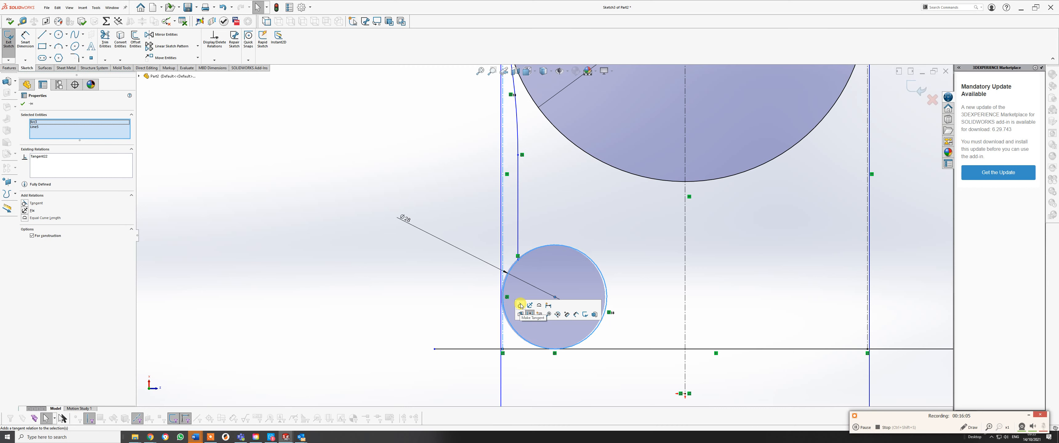
left_click(429, 276)
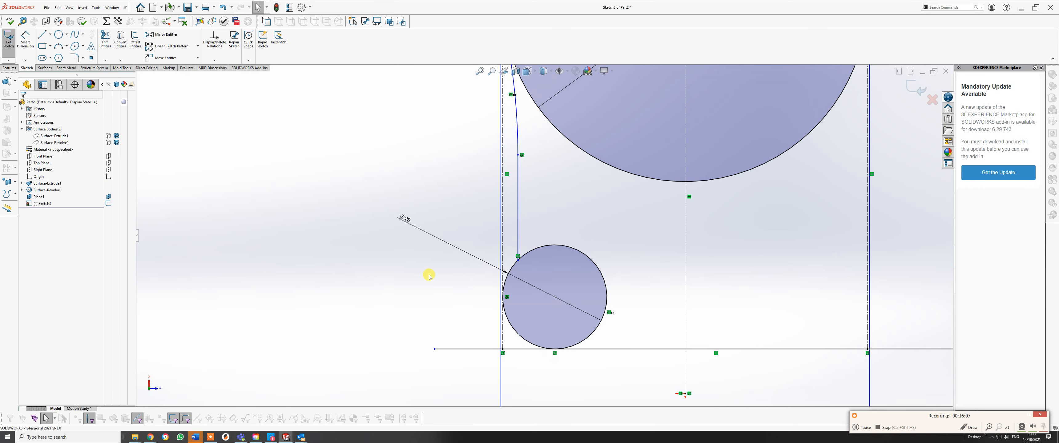
Step: Try to make the line below the arc tangent to the 28 mm circle
scroll(581, 194, "up", 3)
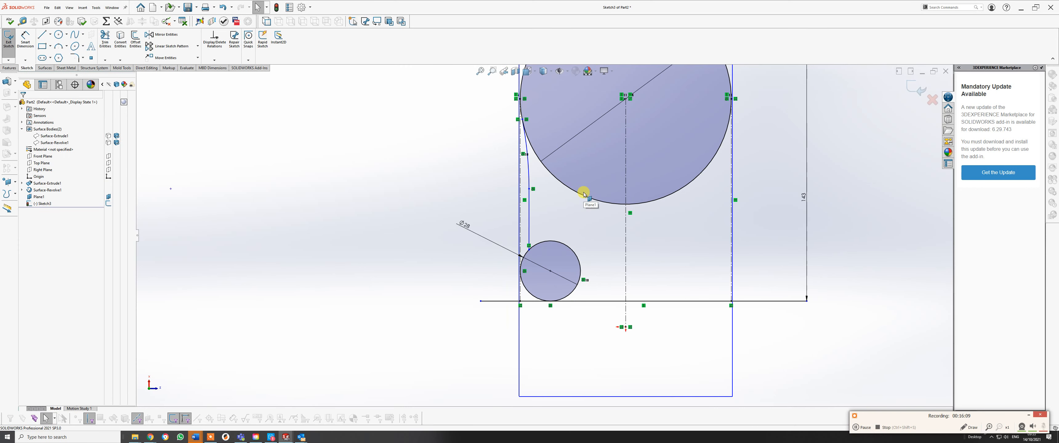
scroll(565, 180, "down", 1)
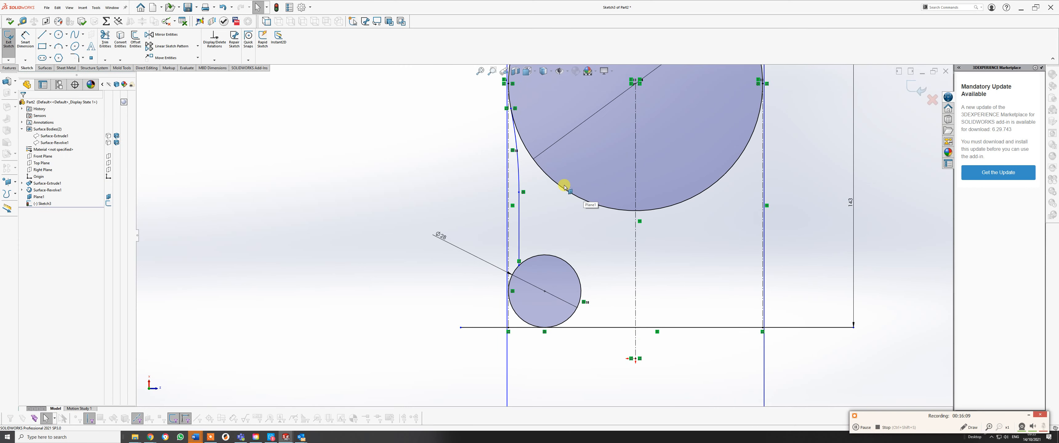
left_click(520, 255)
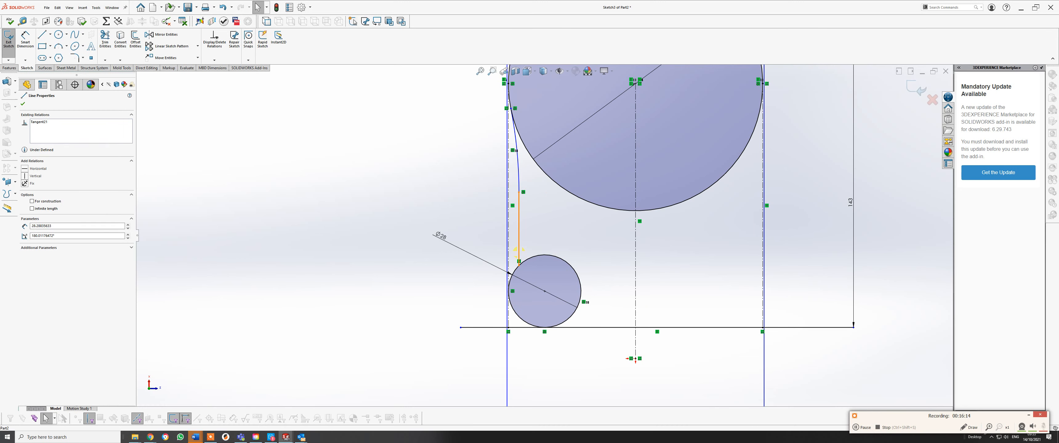
left_click(528, 262, "ctrl")
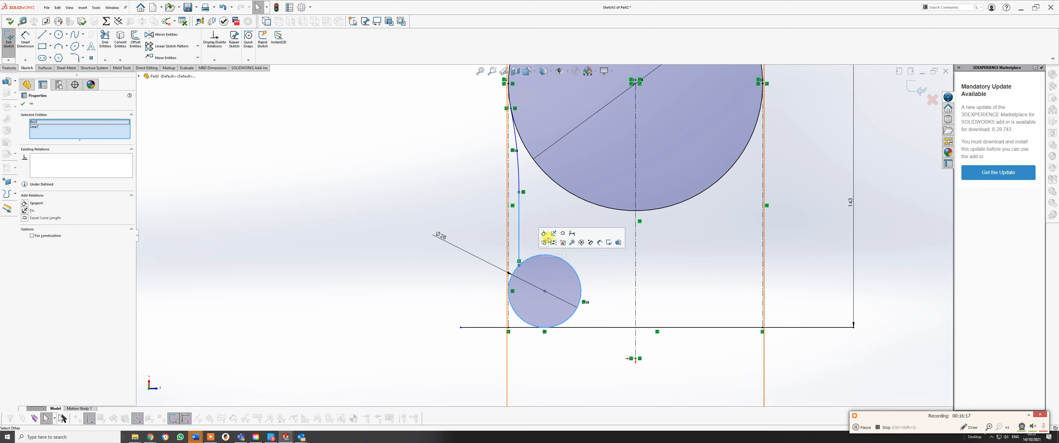
left_click(545, 234)
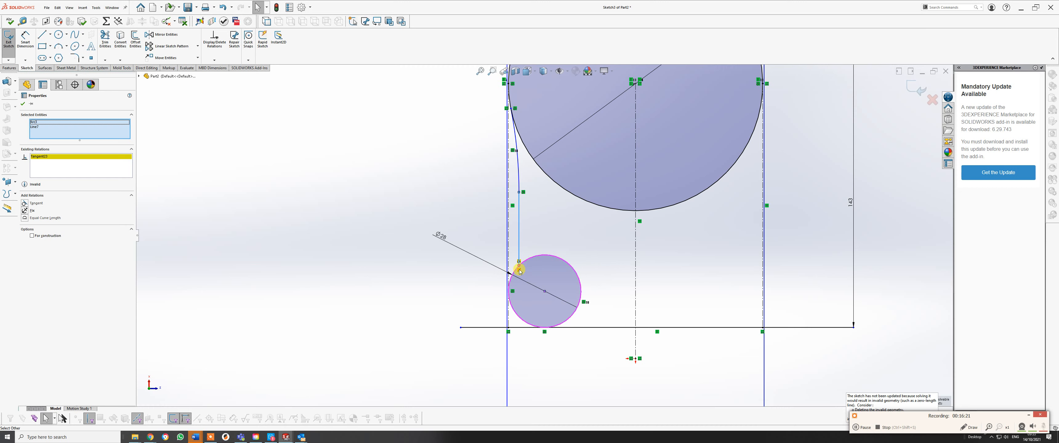
key("Escape")
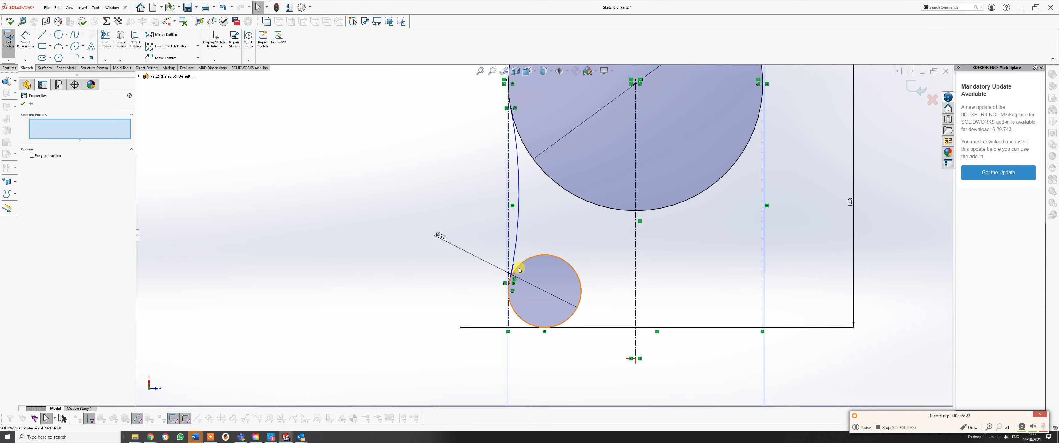
Step: Pull the joint between the arc and the short line outward beyond the left centerline
scroll(528, 255, "down", 5)
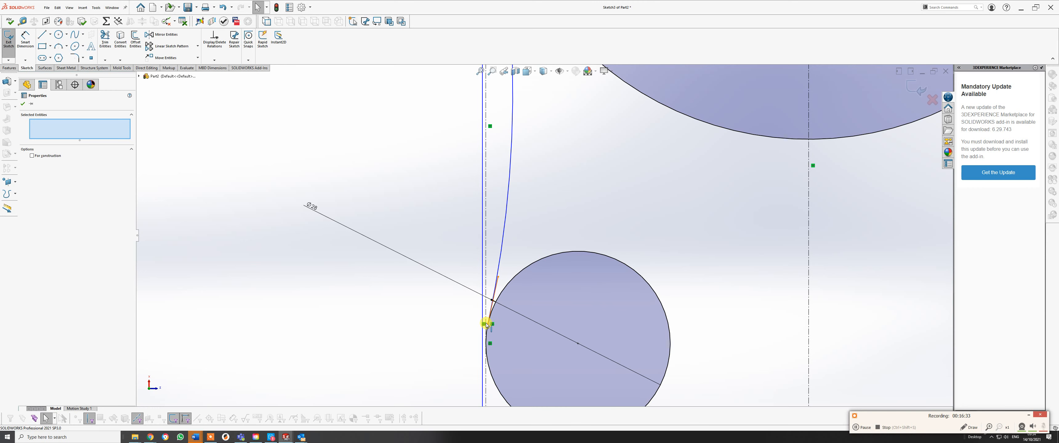
left_click_drag(490, 297, 422, 337)
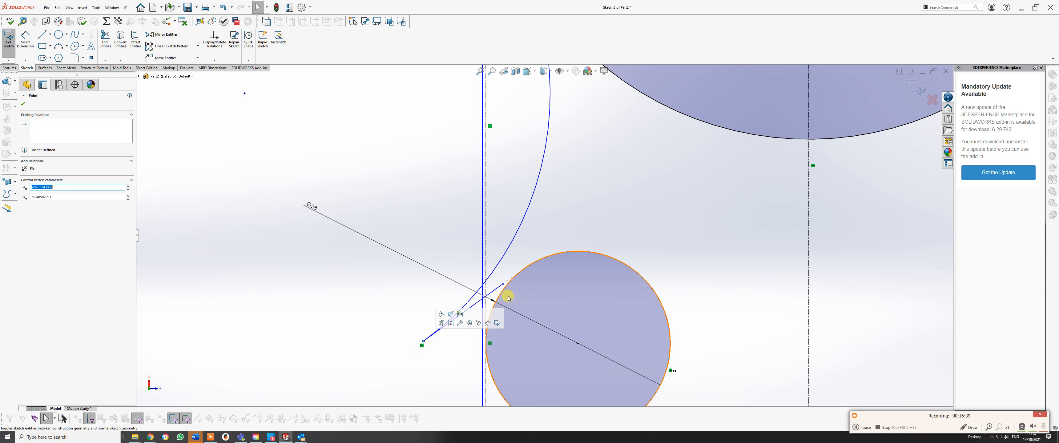
scroll(526, 288, "up", 3)
key("Escape")
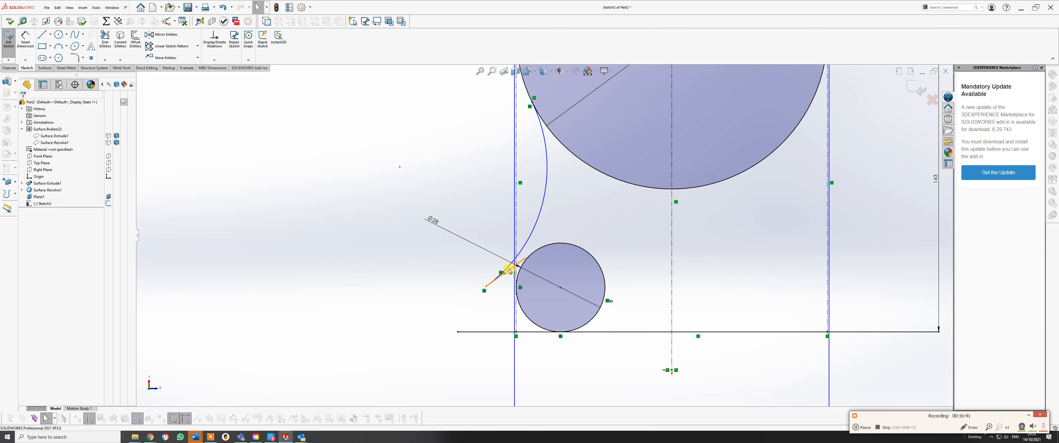
Step: Delete the short tangent line and shorten the arc so its lower end sits above the 28 mm circle
left_click(510, 271)
key("Escape")
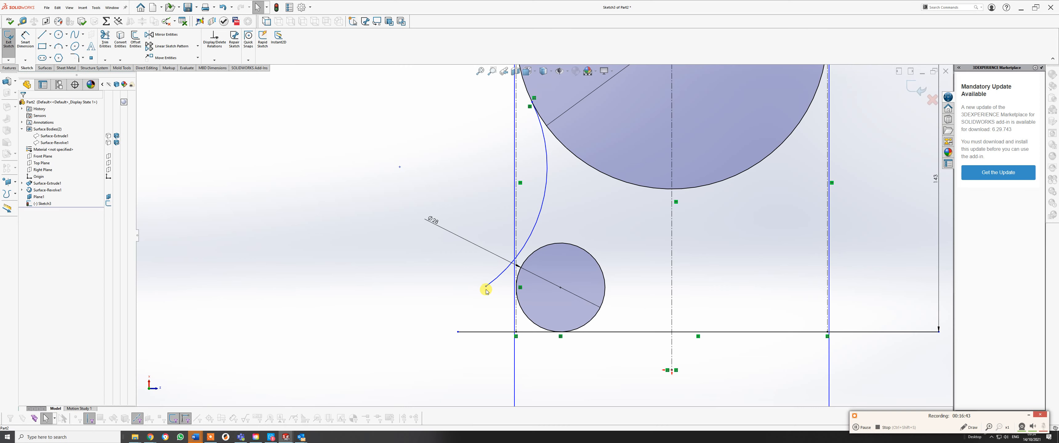
left_click_drag(487, 287, 533, 228)
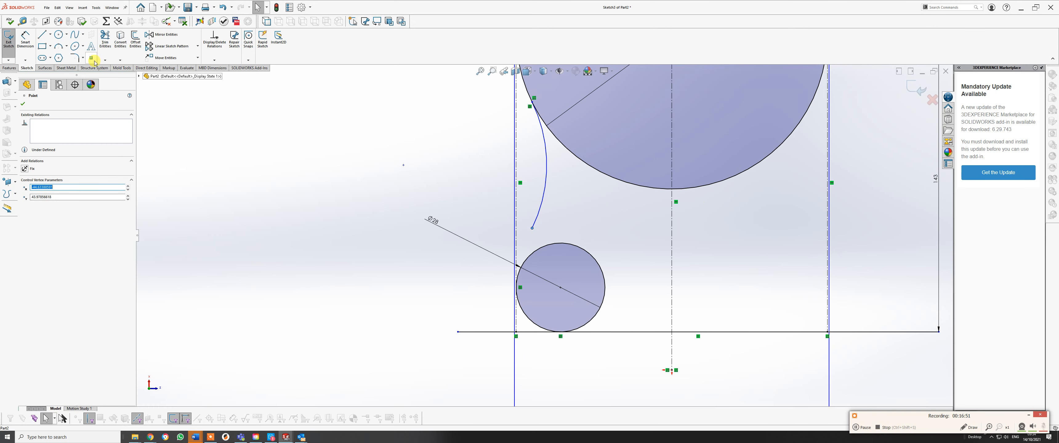
Step: Sketch a horizontal centerline from the lengthwise middle centerline toward the arc, between the large circle and the 28 mm circle
left_click(52, 37)
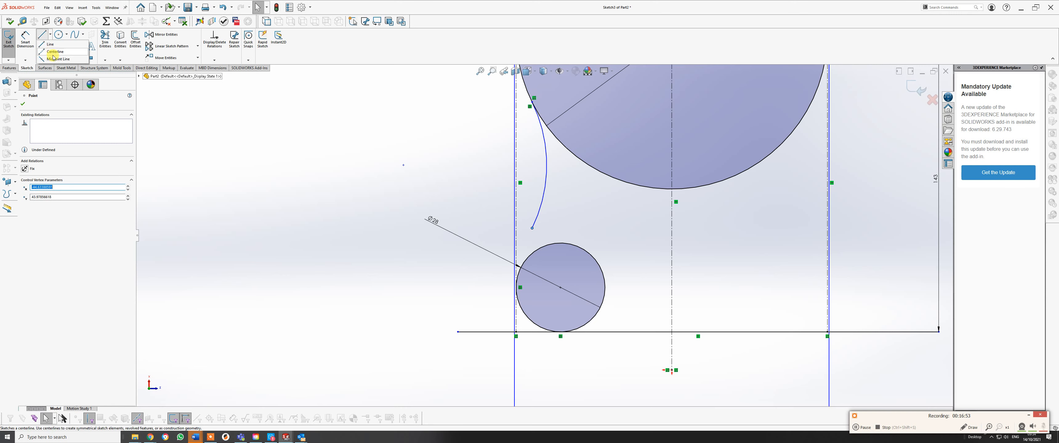
left_click(54, 52)
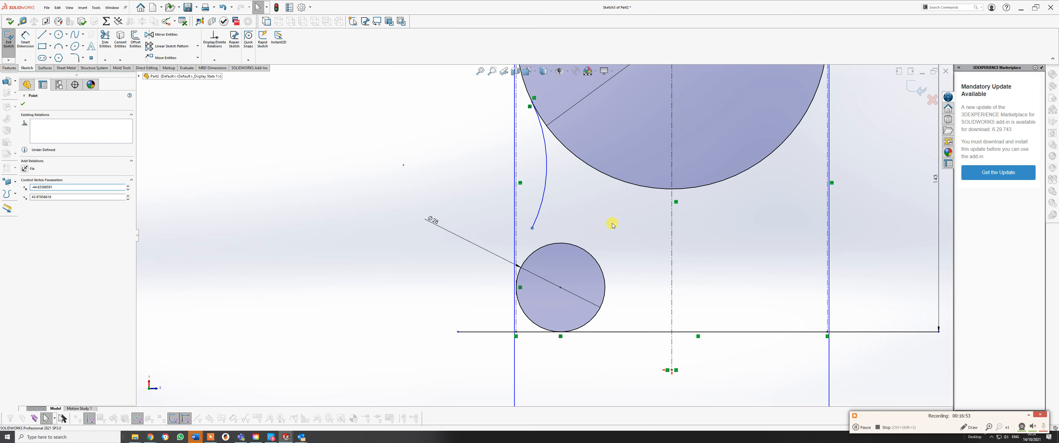
left_click(672, 202)
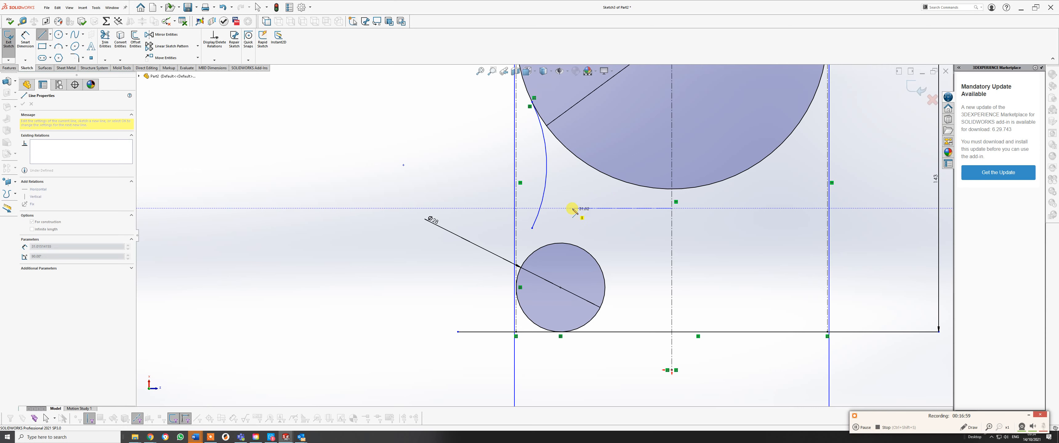
left_click(556, 209)
right_click(556, 208)
left_click(569, 214)
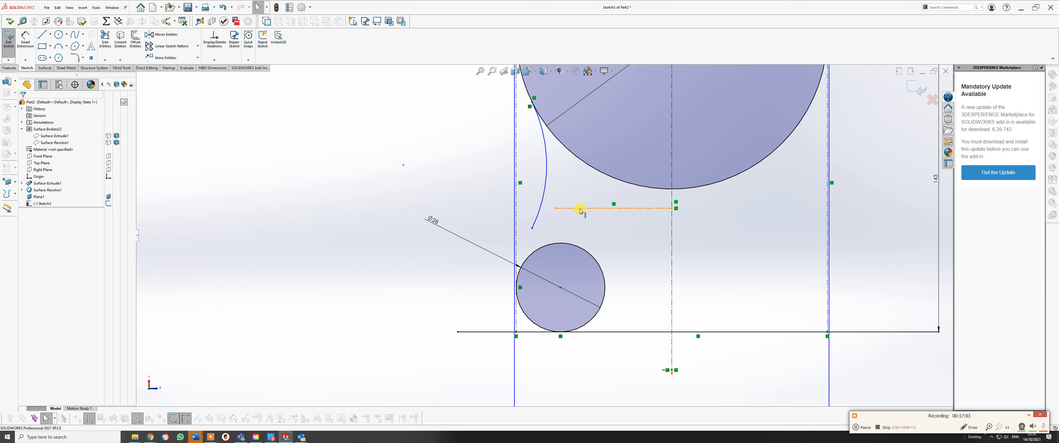
Step: Dimension the length of the horizontal centerline between the large circle and the 28 mm circle as 40 mm
left_click(580, 208)
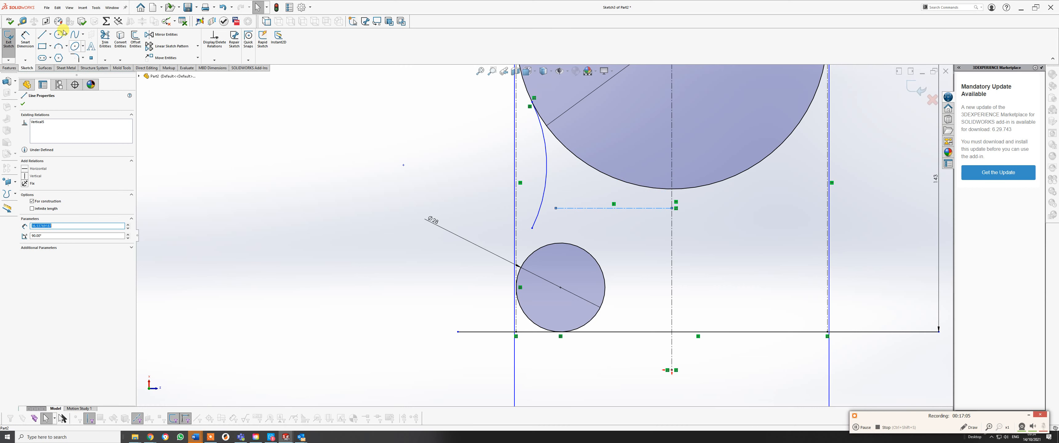
left_click(25, 38)
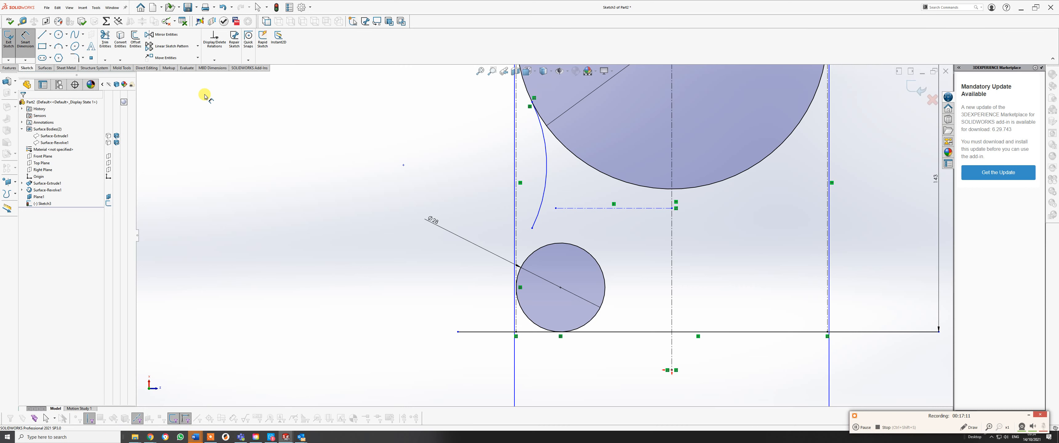
left_click(613, 209)
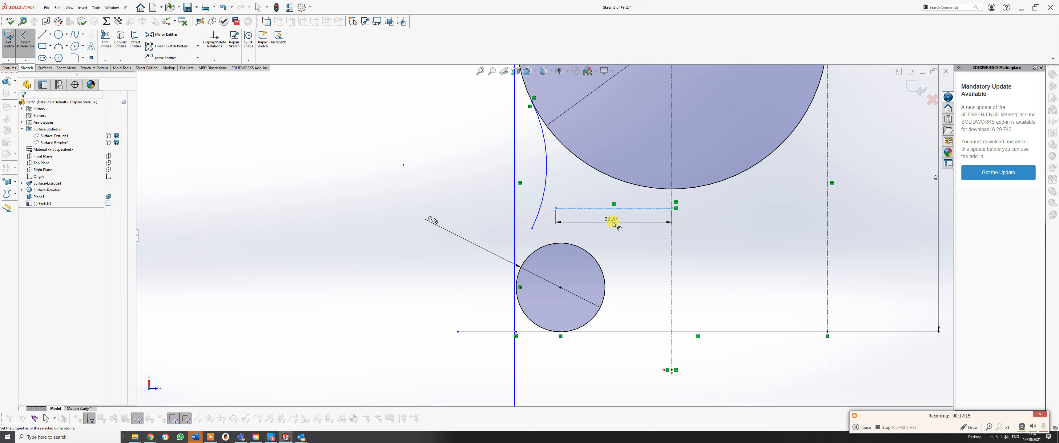
left_click(613, 225)
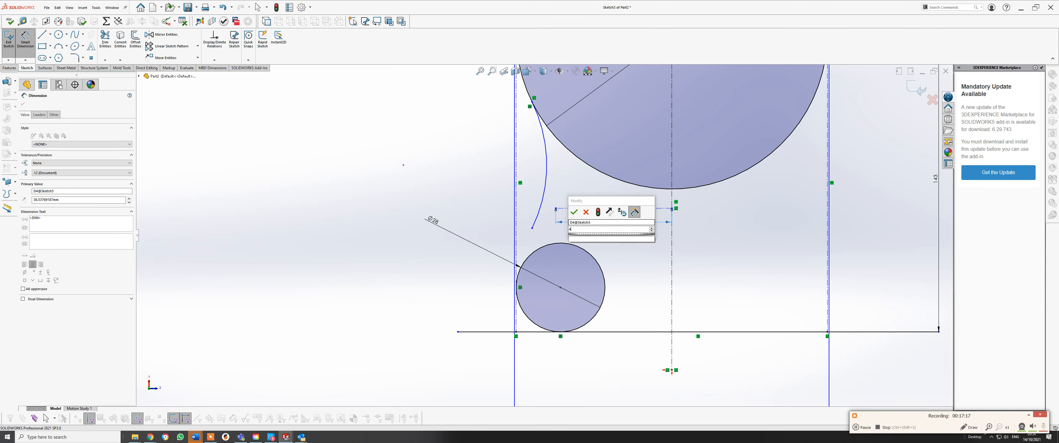
key("Return")
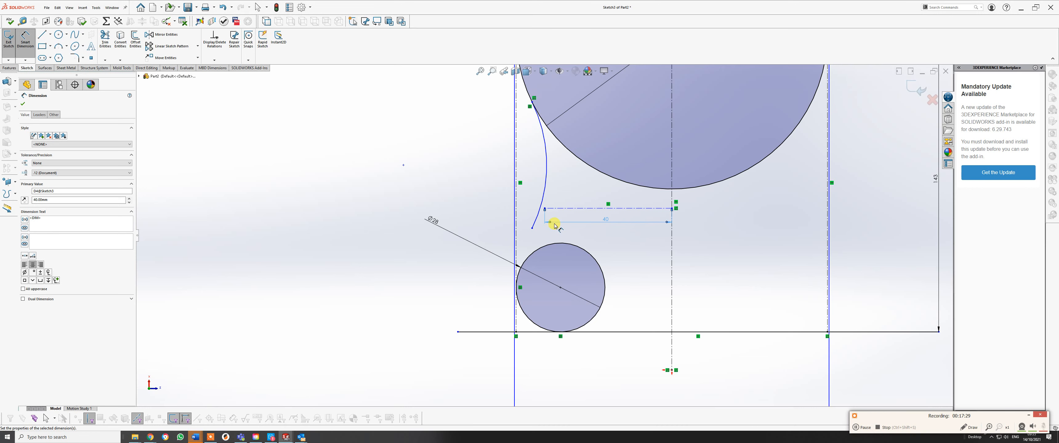
key("Escape")
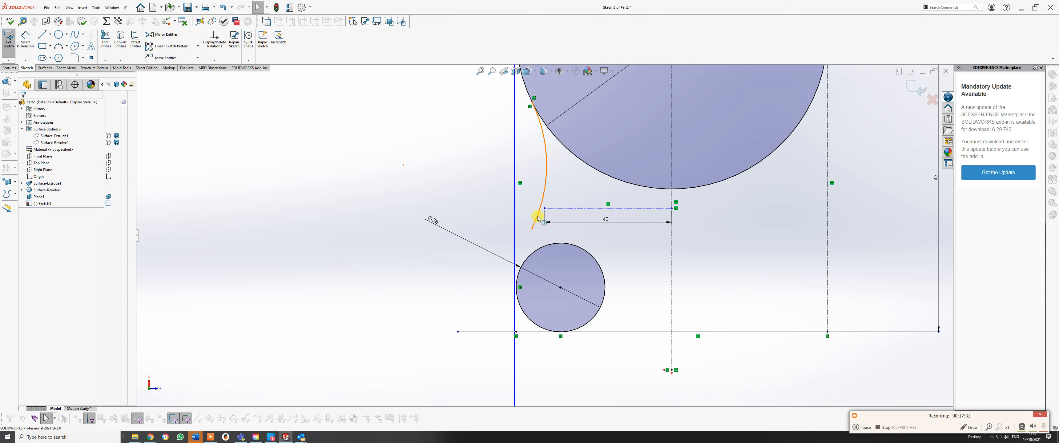
Step: Make the outer end of the 40 mm centerline coincident with the arc
left_click(538, 218)
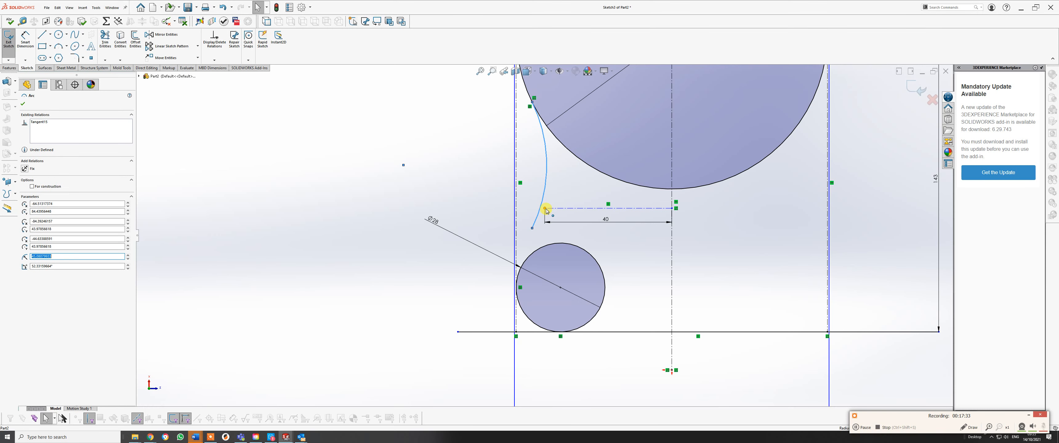
left_click(545, 209, "ctrl")
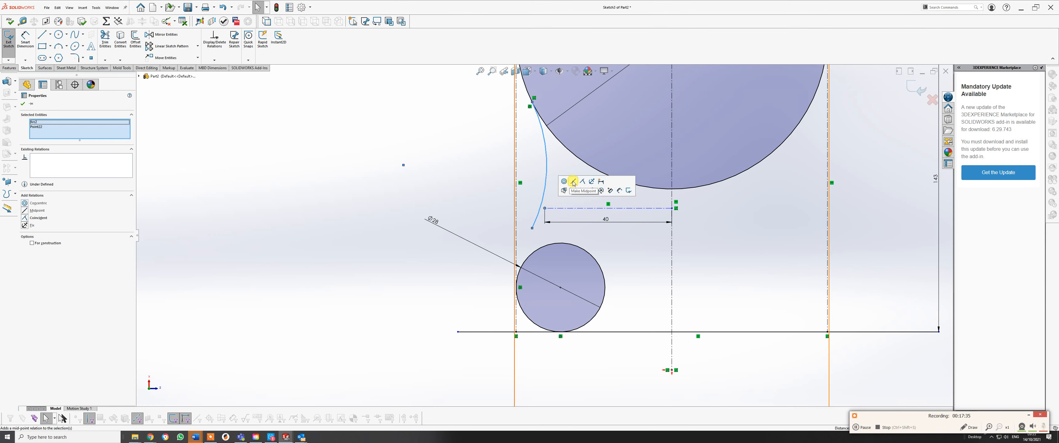
left_click(583, 182)
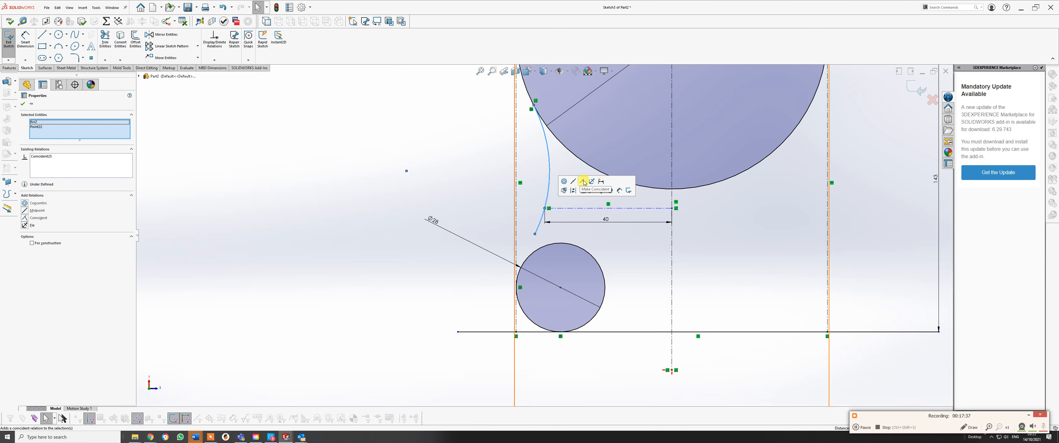
scroll(579, 276, "down", 2)
key("Escape")
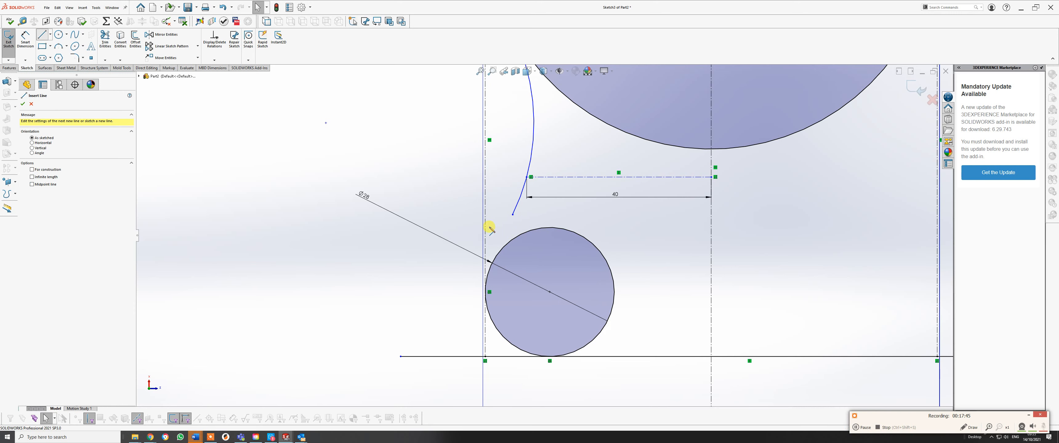
Step: Sketch a line from the arc's lower end, tangent to the arc, running down and outward past the 28 mm circle
left_click(514, 215)
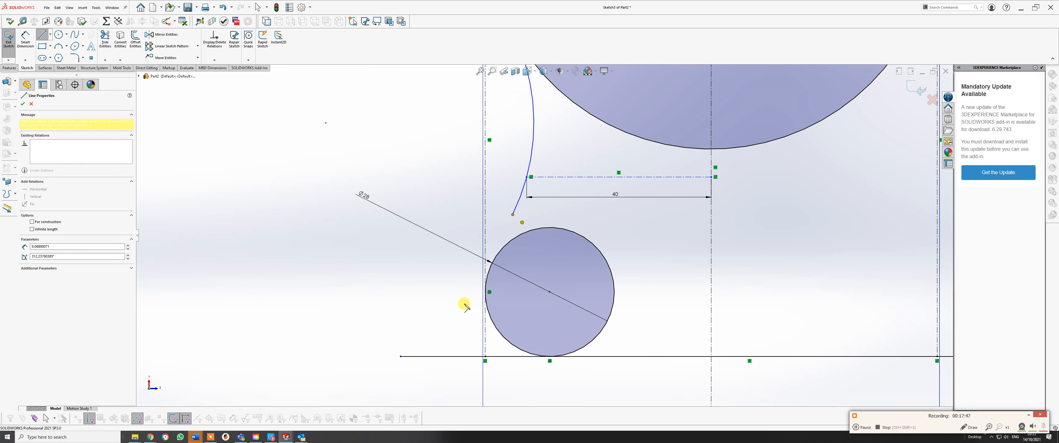
left_click(462, 319)
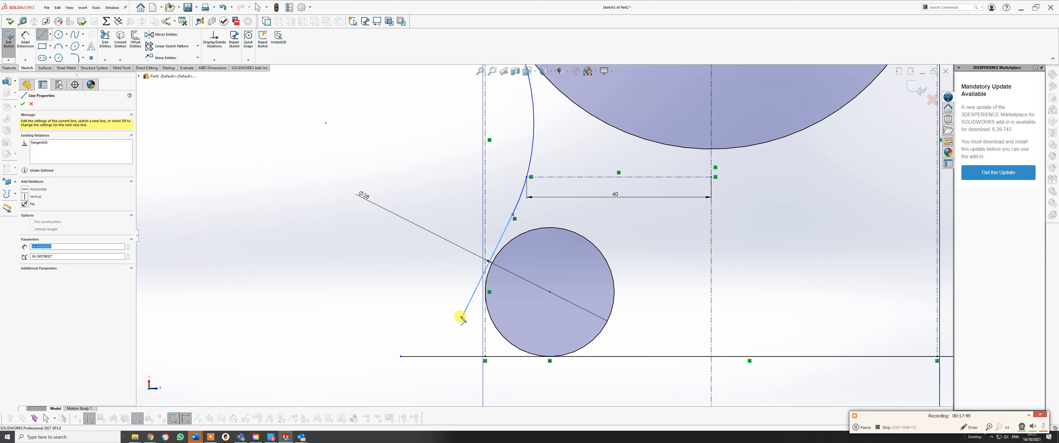
right_click(468, 320)
left_click(476, 322)
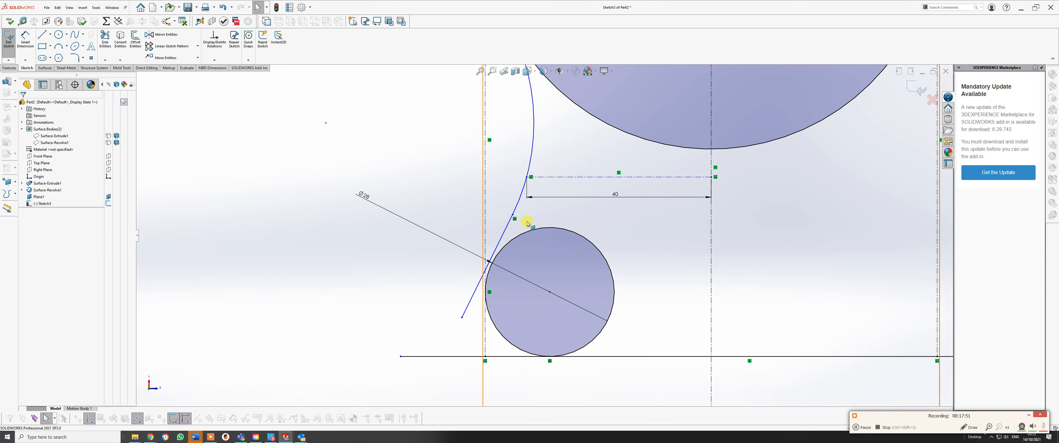
Step: Make the sloping line below the arc tangent to the 28 mm circle
scroll(520, 222, "down", 2)
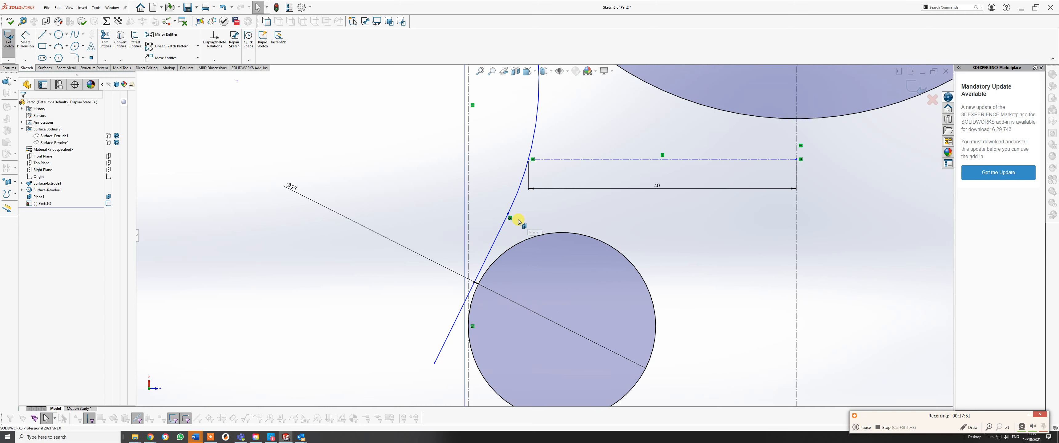
left_click(485, 269)
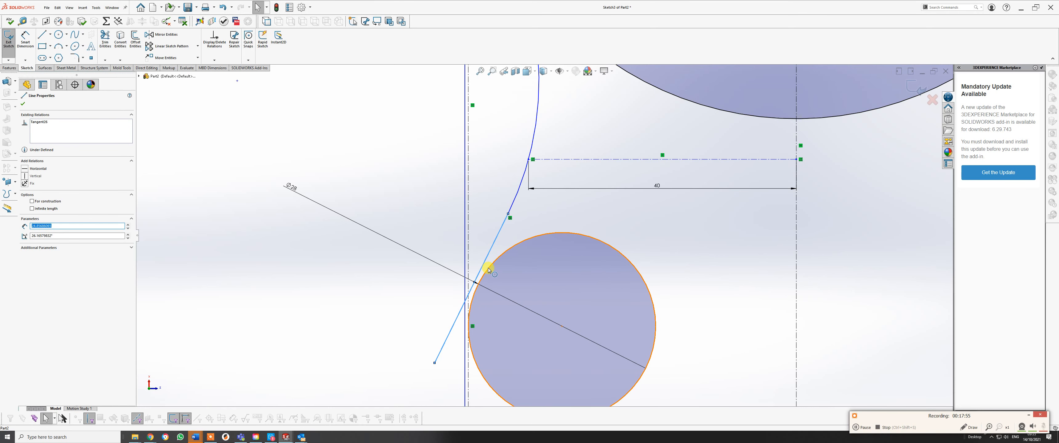
left_click(482, 268, "ctrl")
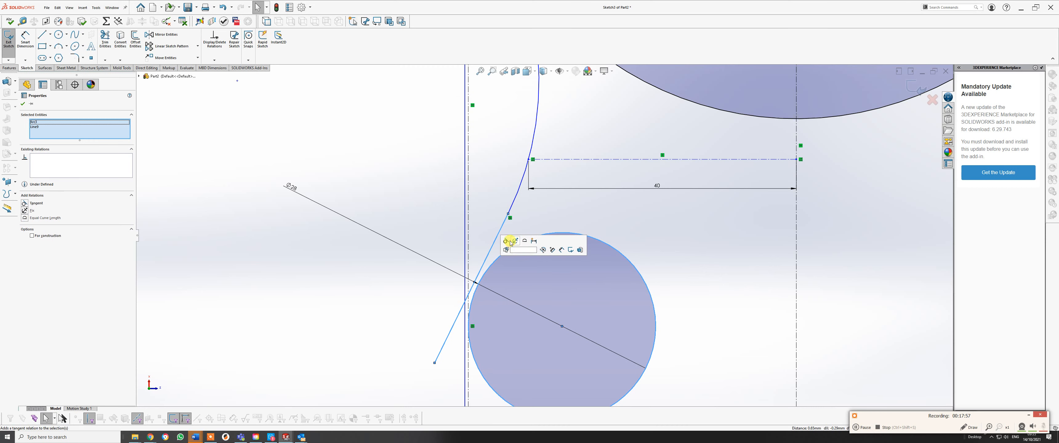
scroll(560, 206, "up", 3)
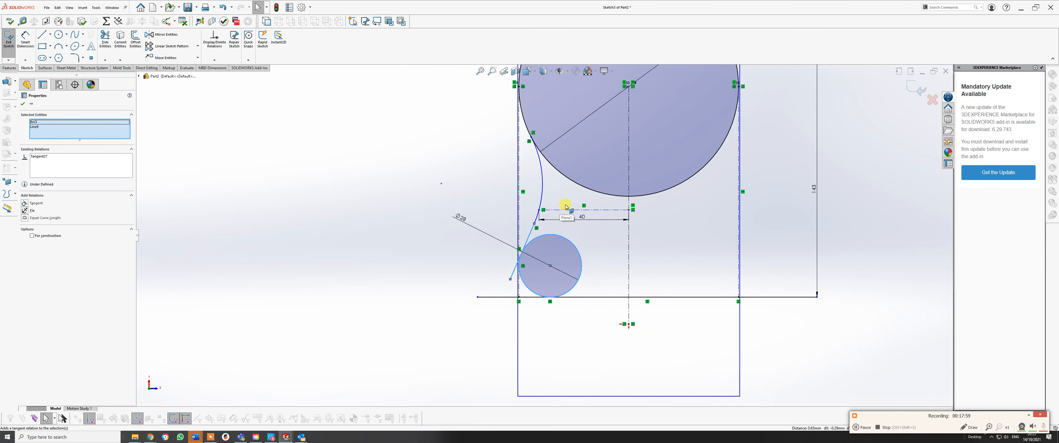
Step: Trim the sloping line's overhang and the inner part of the 28 mm circle, keeping the outer arc down to the base line
scroll(631, 181, "down", 2)
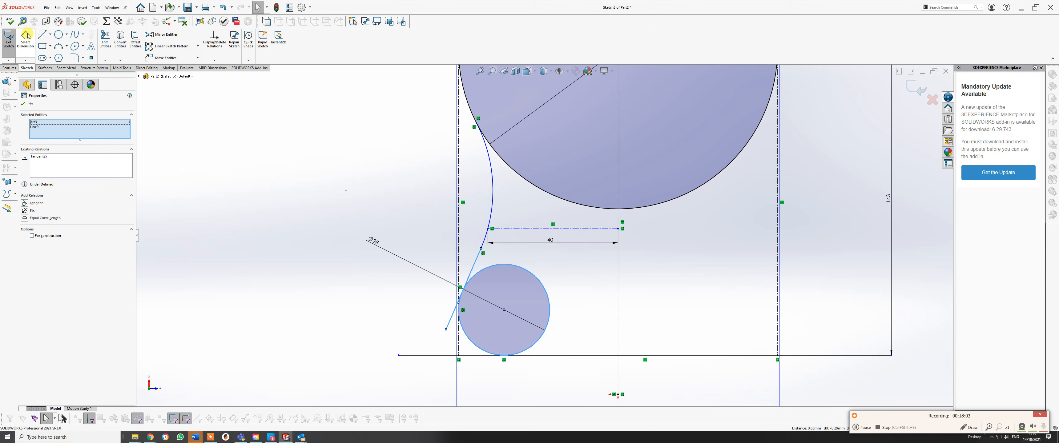
left_click(105, 38)
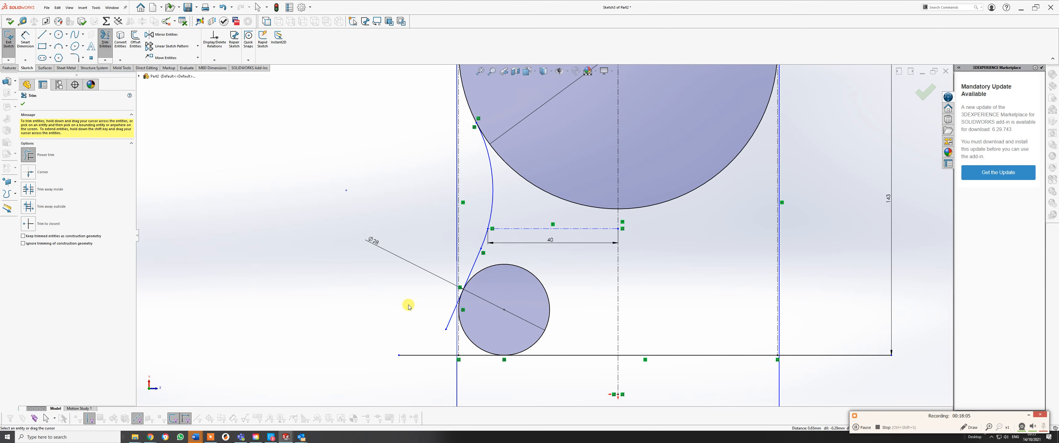
mouse_move(436, 317)
left_mouse_down()
mouse_move(449, 325)
mouse_move(444, 317)
left_mouse_up()
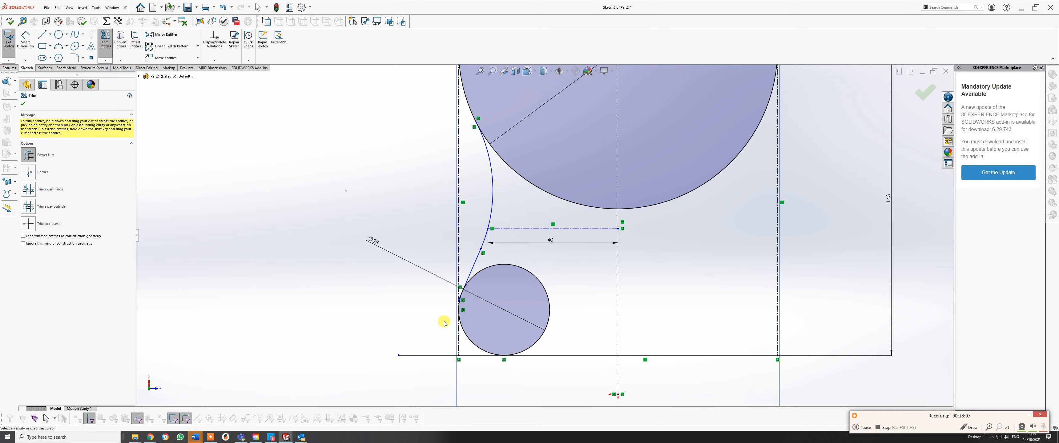
scroll(468, 300, "down", 10)
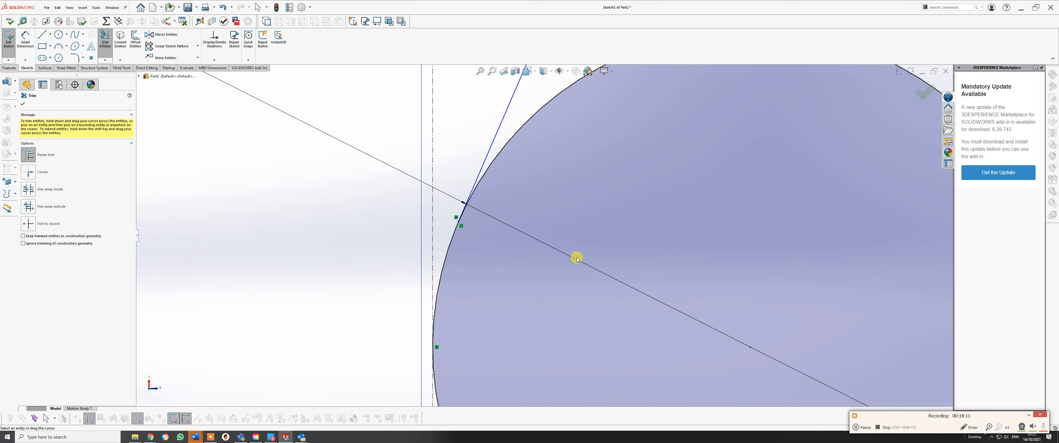
scroll(575, 256, "up", 10)
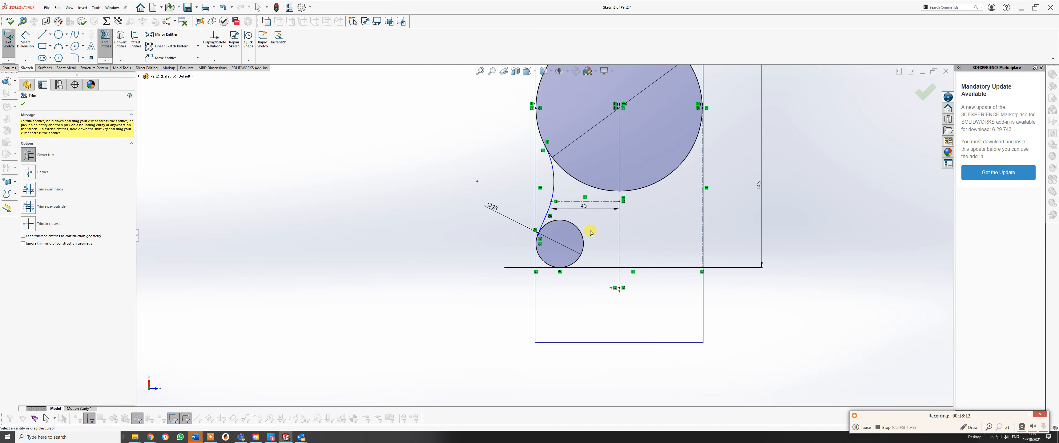
left_click_drag(591, 233, 580, 236)
scroll(579, 235, "down", 3)
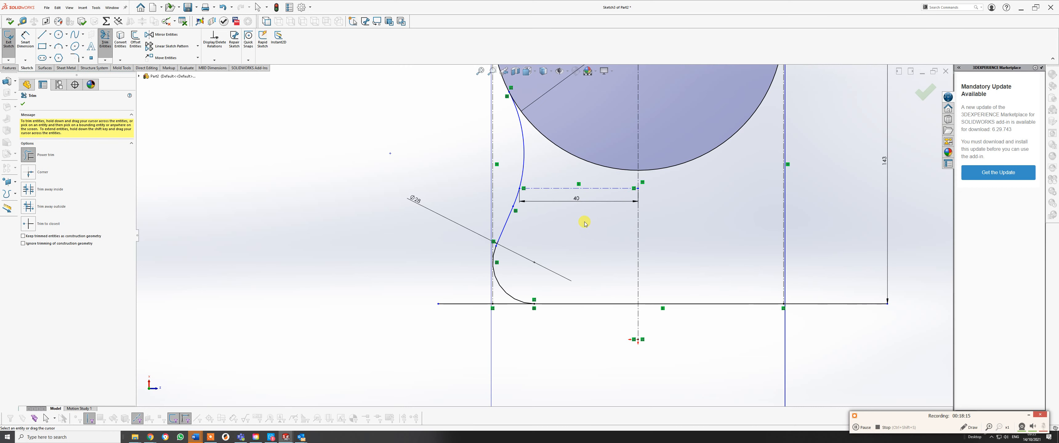
Step: Dimension the vertical distance between the horizontal centerline and the base line as 40 mm
scroll(544, 235, "up", 2)
left_click(25, 38)
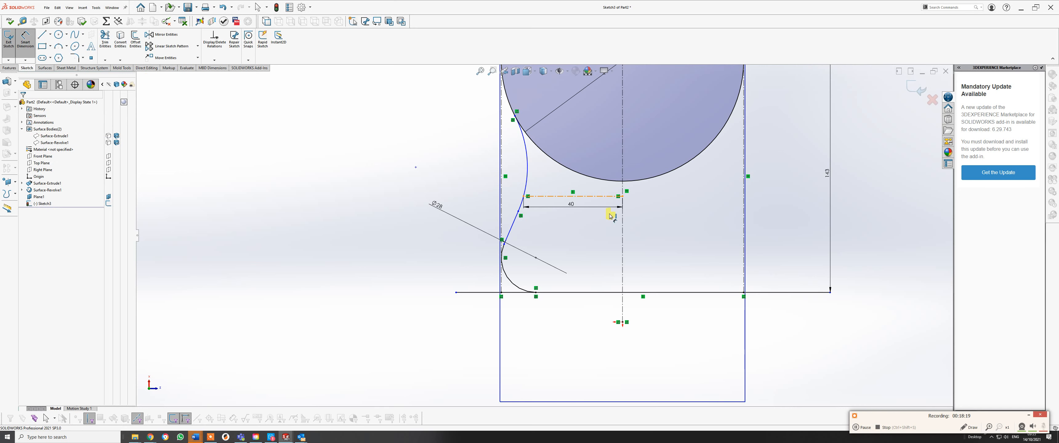
left_click(605, 197)
left_click(606, 293)
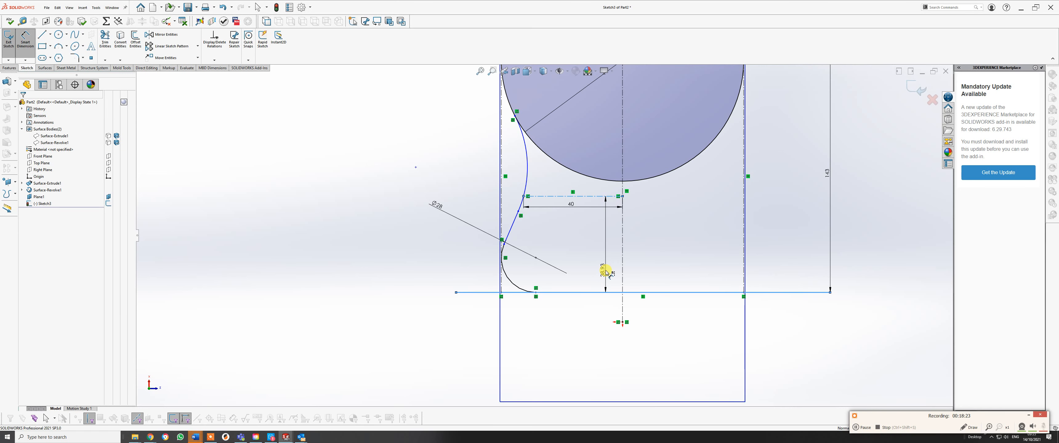
left_click(606, 272)
type("40")
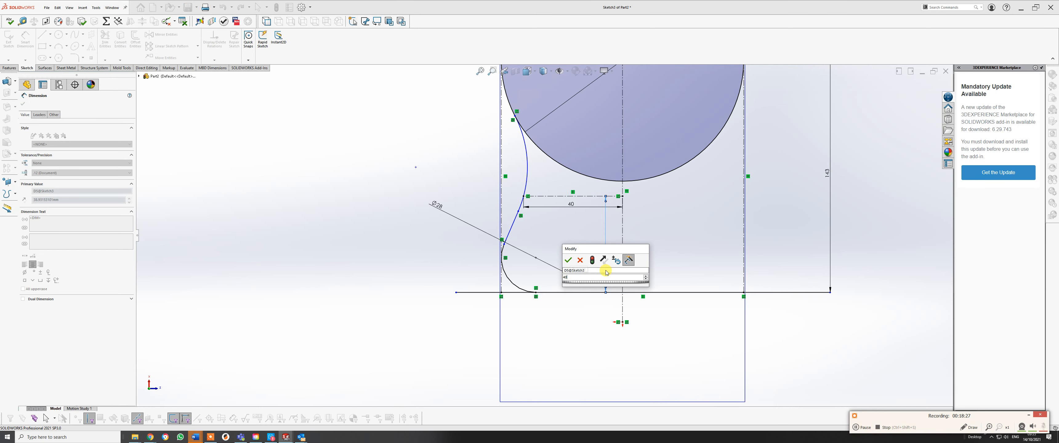
key("Escape")
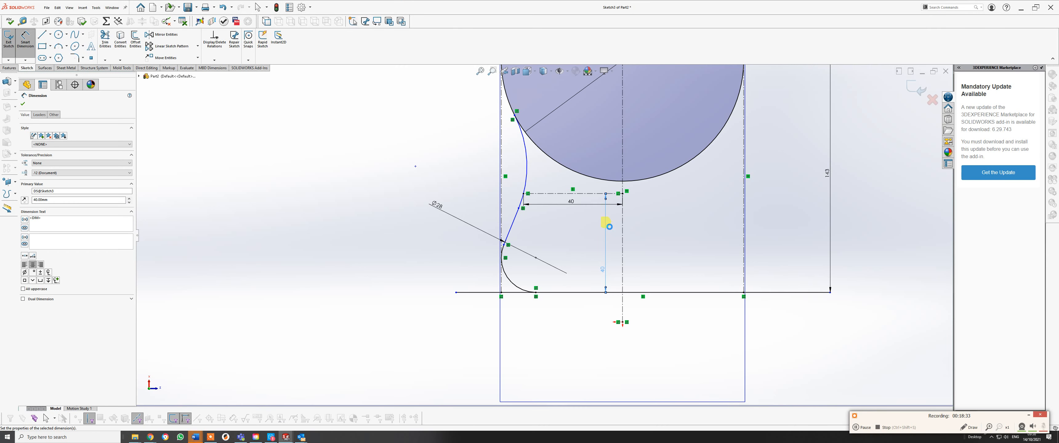
Step: Set the radius of the arc below the large circle to 71/2 mm and check its joint with the sloping line
scroll(607, 222, "up", 3)
scroll(601, 214, "down", 3)
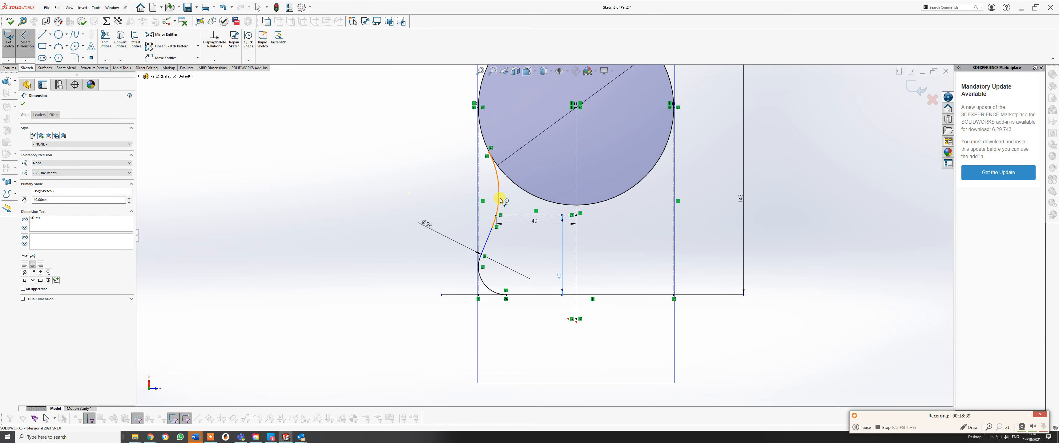
left_click(496, 180)
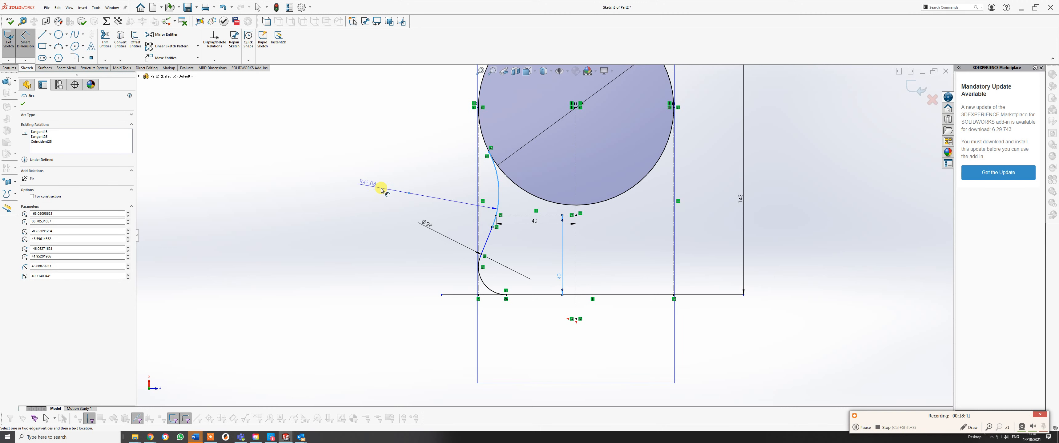
left_click(427, 189)
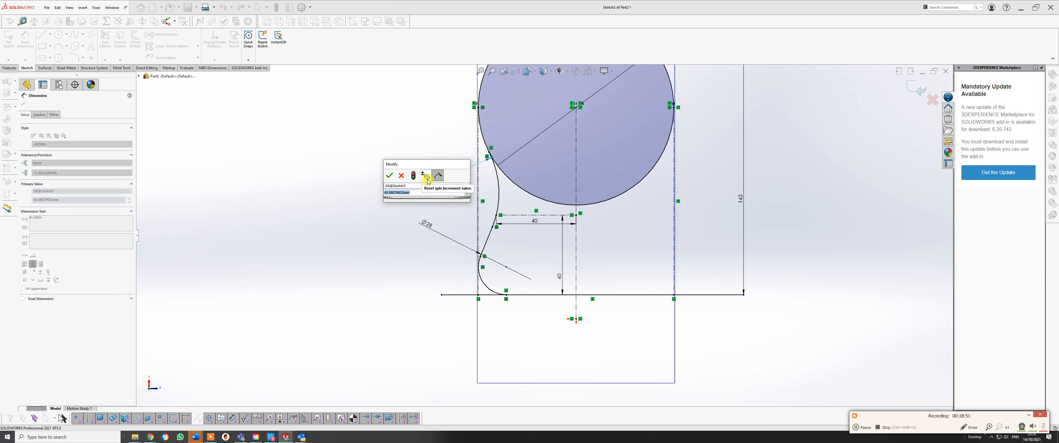
type("71/2")
key("Return")
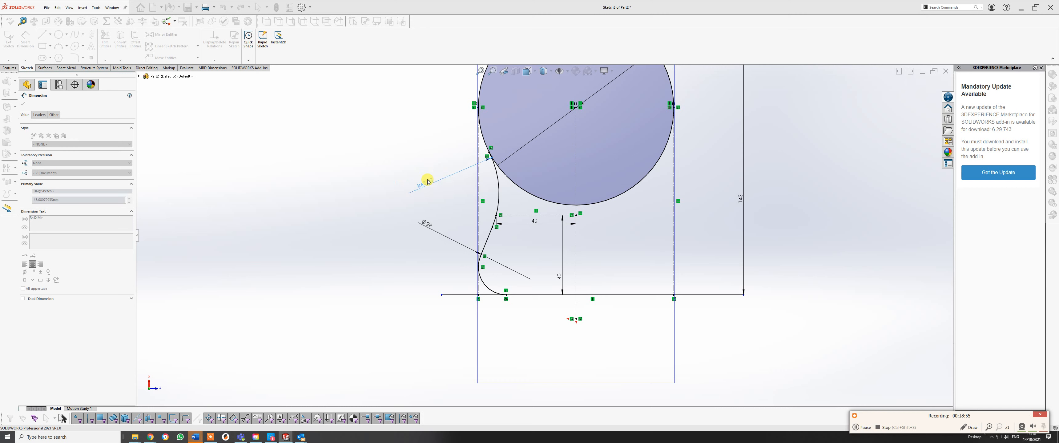
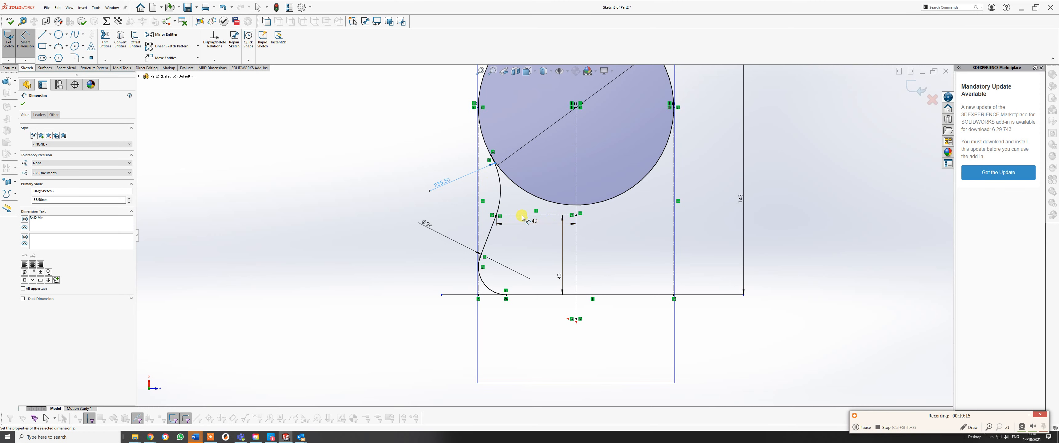
scroll(511, 217, "down", 8)
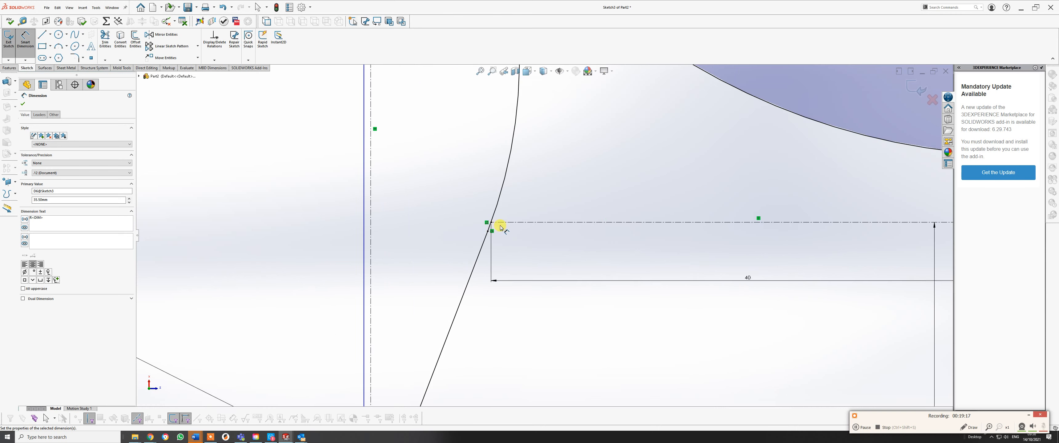
scroll(498, 227, "down", 4)
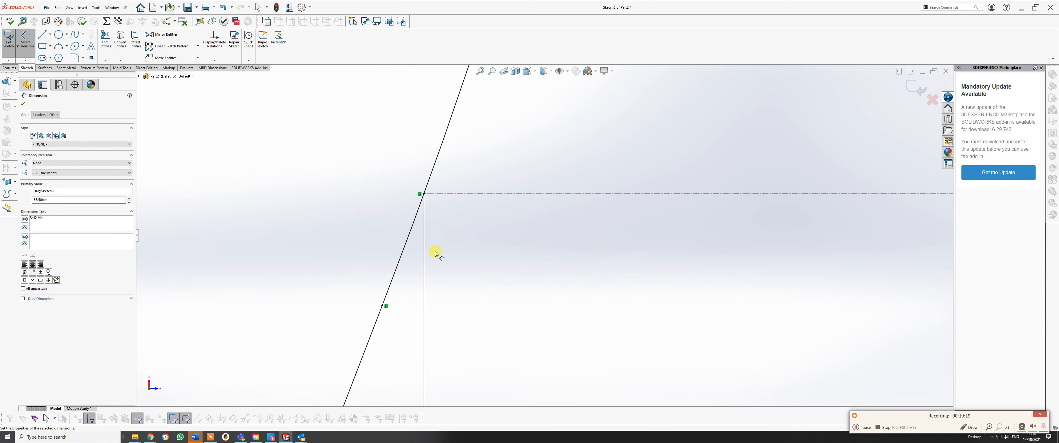
scroll(435, 252, "up", 8)
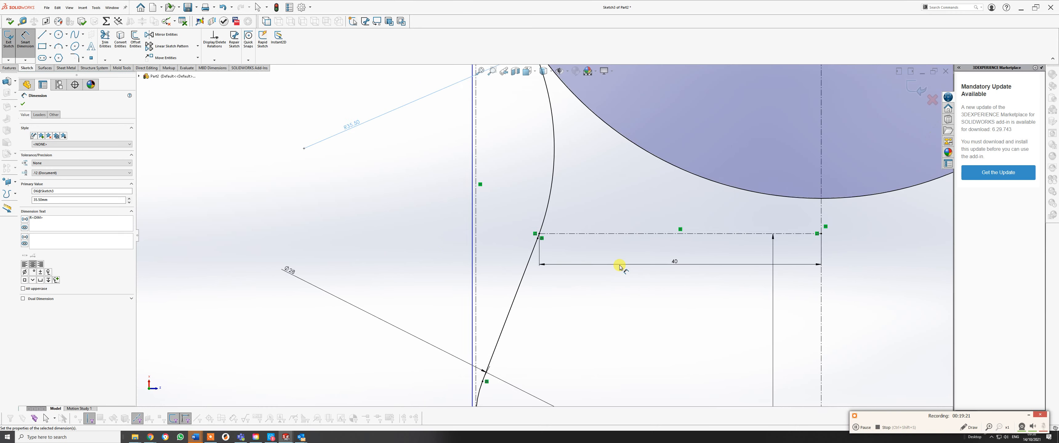
Step: Trim the base line's overhang beyond the outer end of the 28 mm arc
key("f")
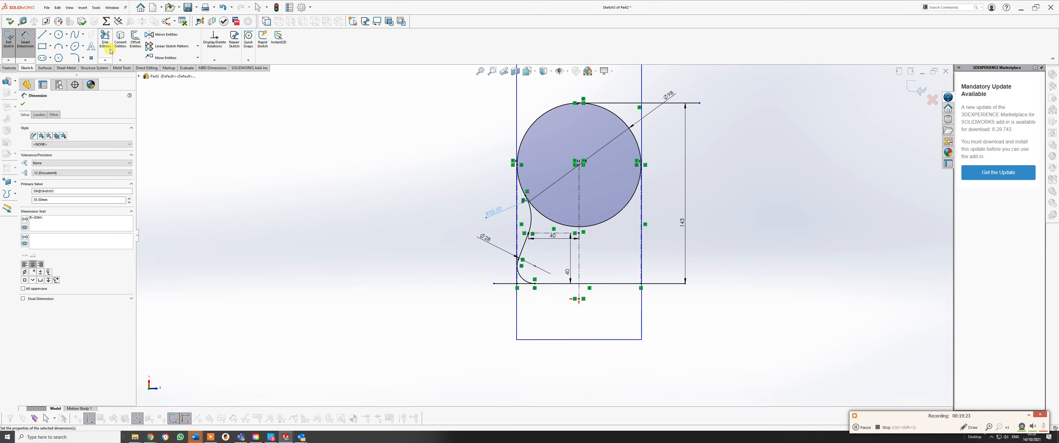
left_click(109, 38)
scroll(637, 279, "down", 3)
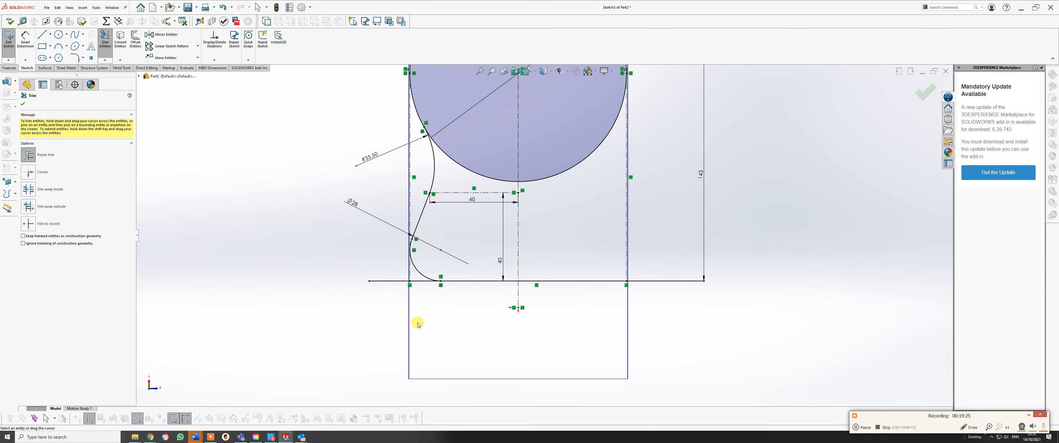
mouse_move(420, 287)
left_mouse_down()
mouse_move(416, 277)
mouse_move(398, 293)
mouse_move(398, 267)
left_mouse_up()
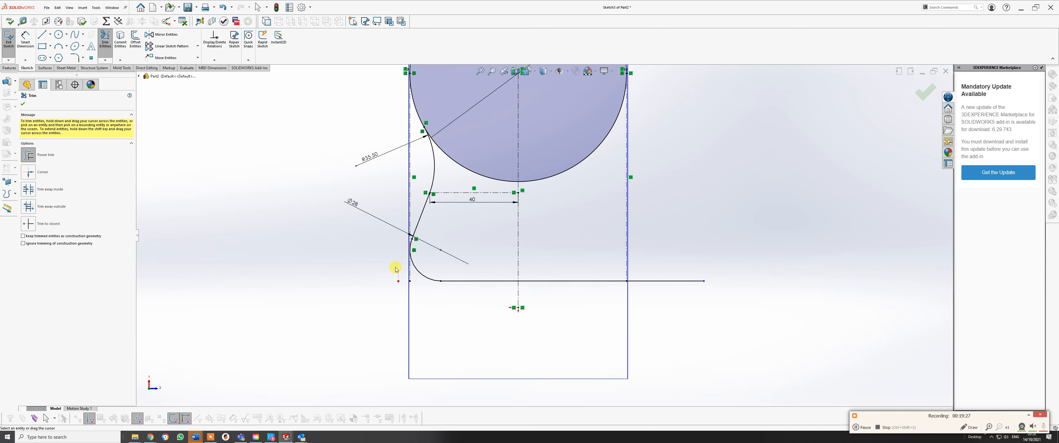
scroll(398, 268, "down", 1)
scroll(417, 272, "down", 3)
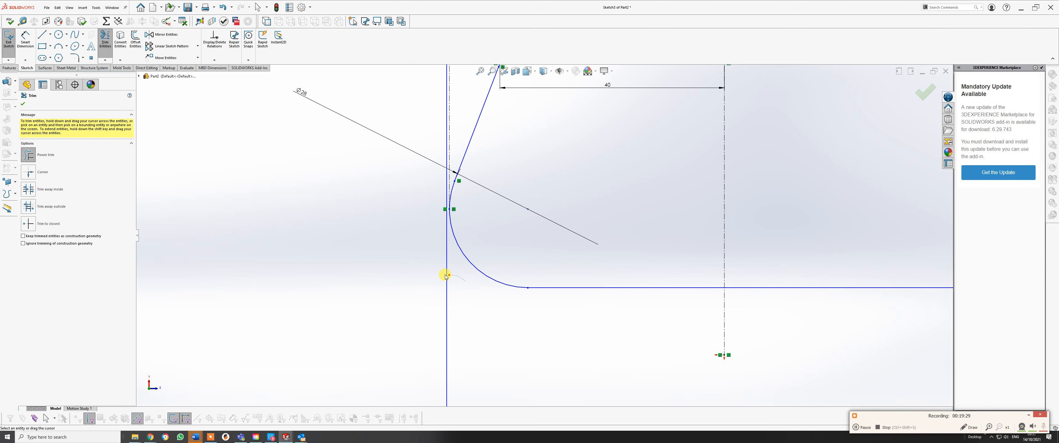
Step: Mirror the concave R35.50 arc, the sloping line and the 28 mm corner arc about the vertical centerline
scroll(449, 273, "up", 5)
scroll(531, 272, "up", 2)
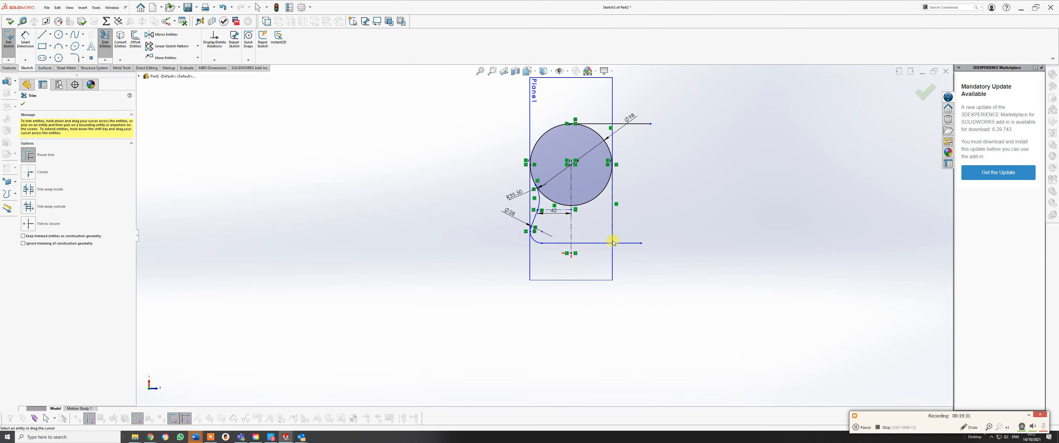
scroll(634, 225, "down", 1)
scroll(567, 216, "down", 2)
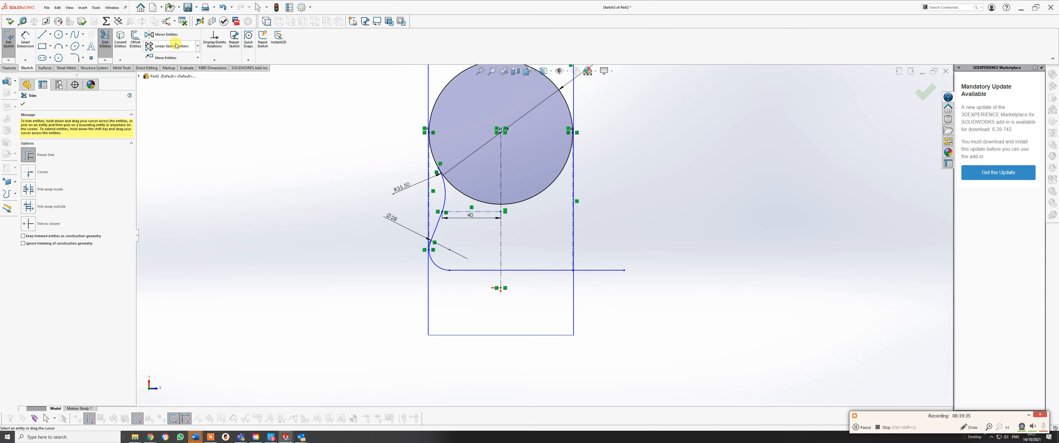
left_click(164, 35)
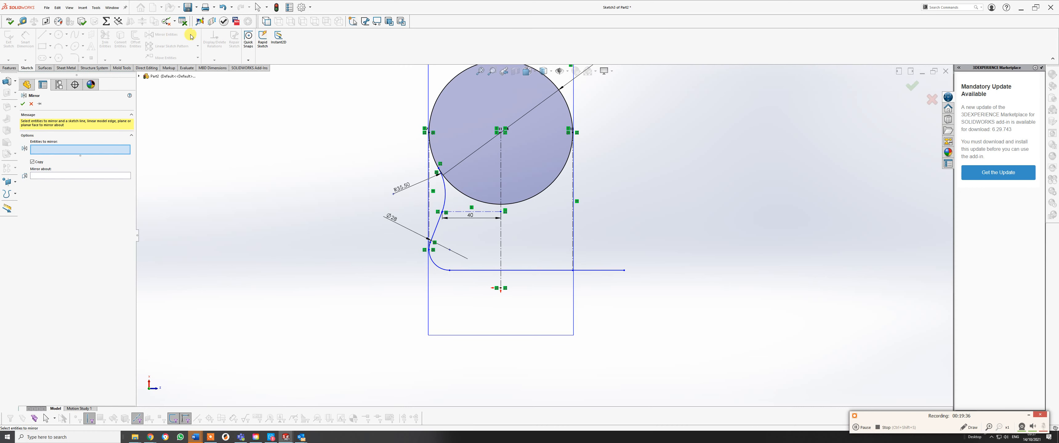
left_click(447, 197)
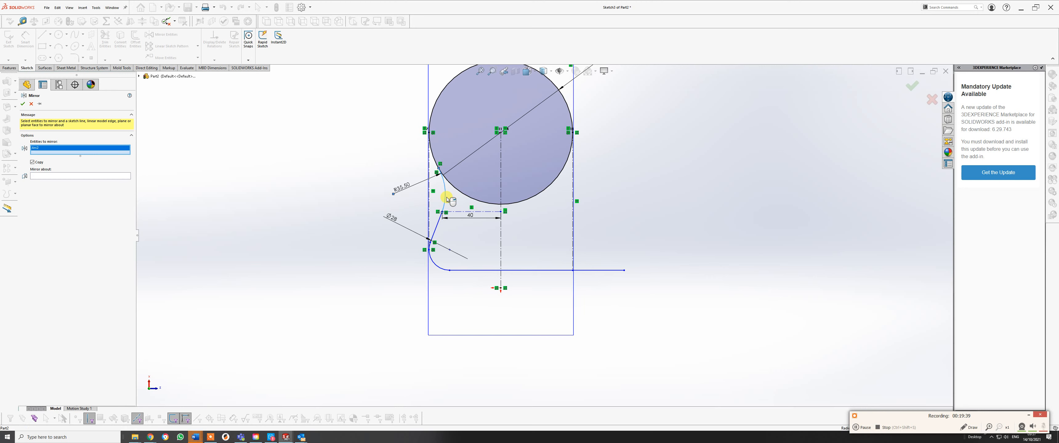
left_click(438, 234)
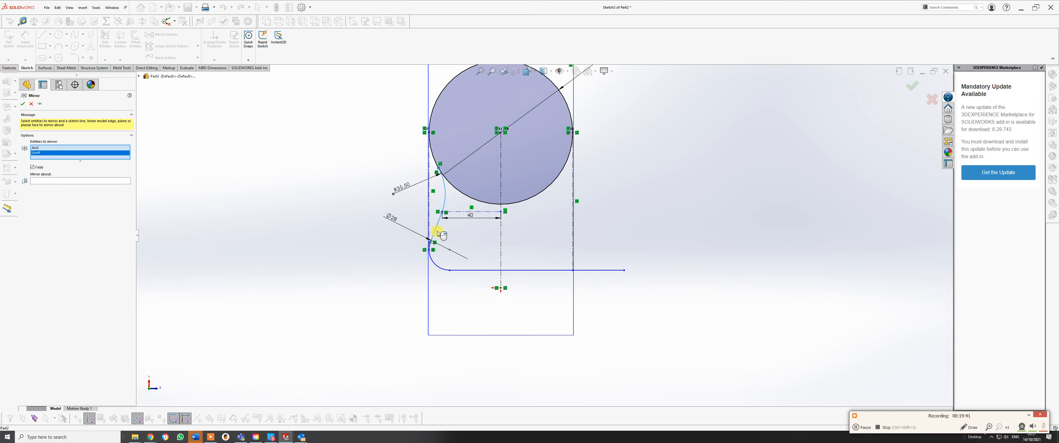
left_click(441, 270)
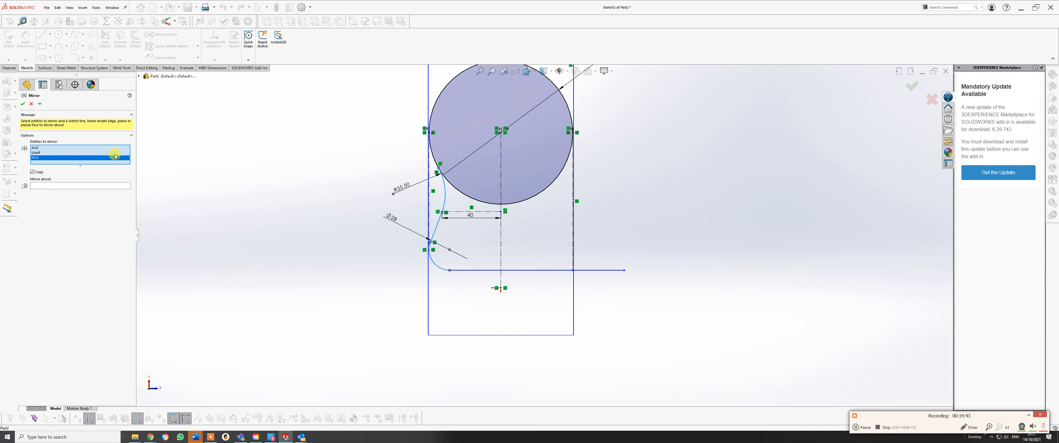
left_click(97, 189)
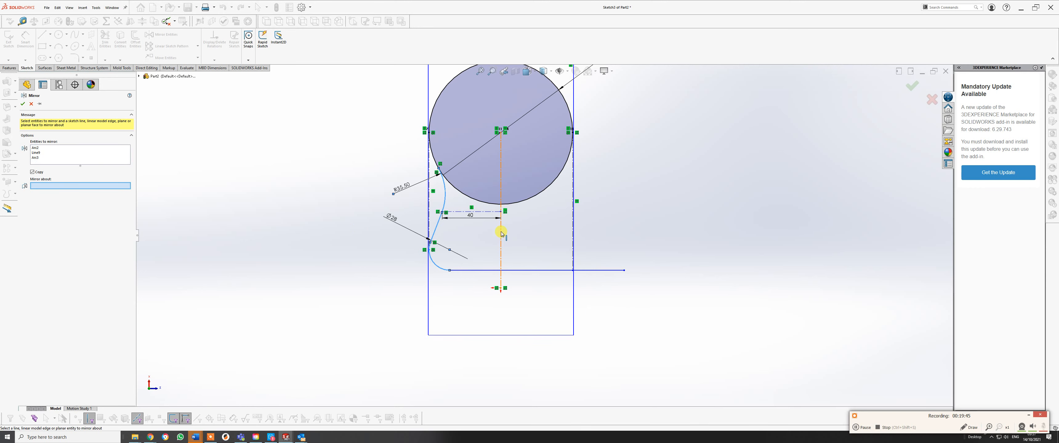
left_click(501, 234)
right_click(501, 233)
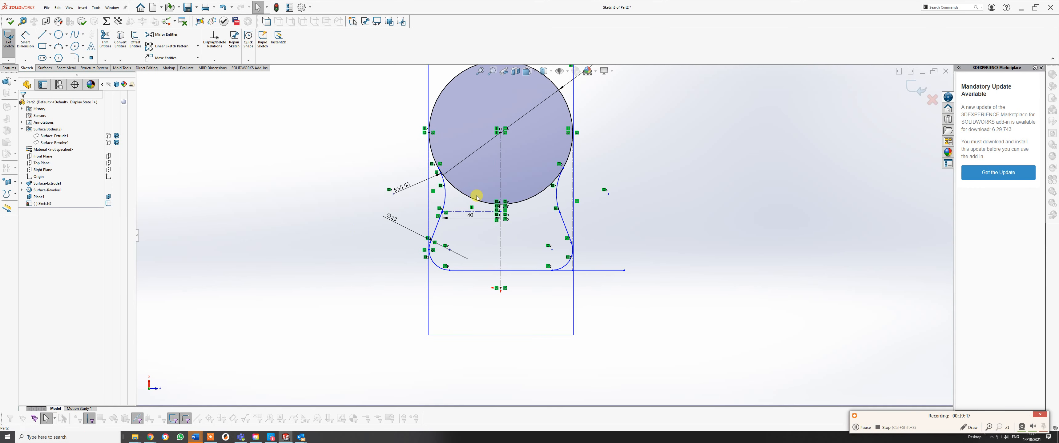
Step: Trim the base line's overhang beyond the mirrored corner arc and dimension the base line's length as 70 mm
left_click(106, 39)
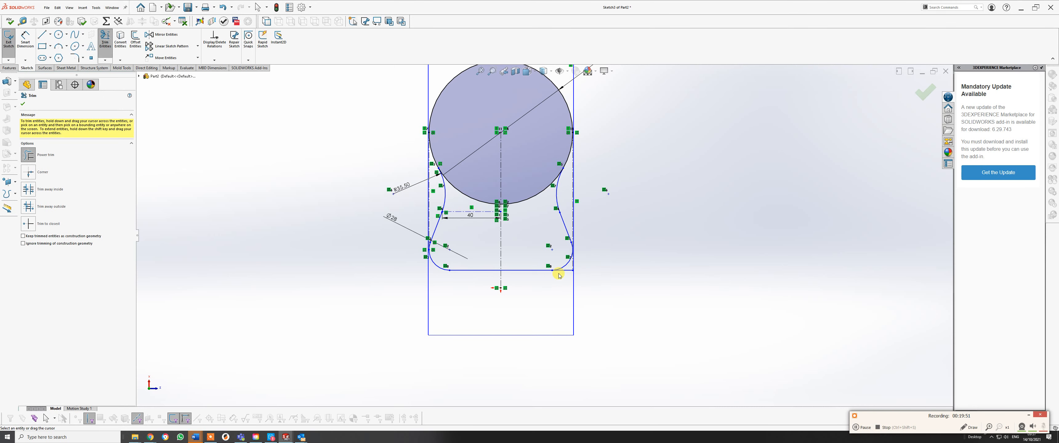
scroll(559, 276, "down", 3)
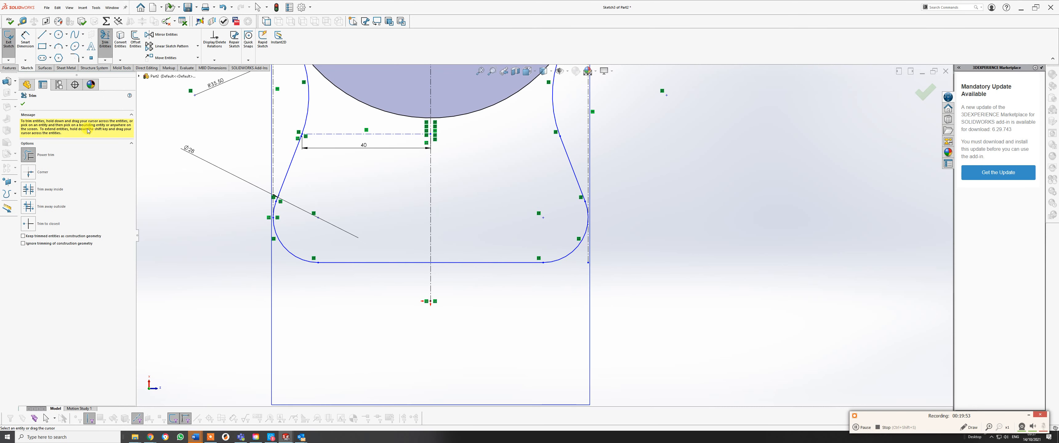
left_click(25, 39)
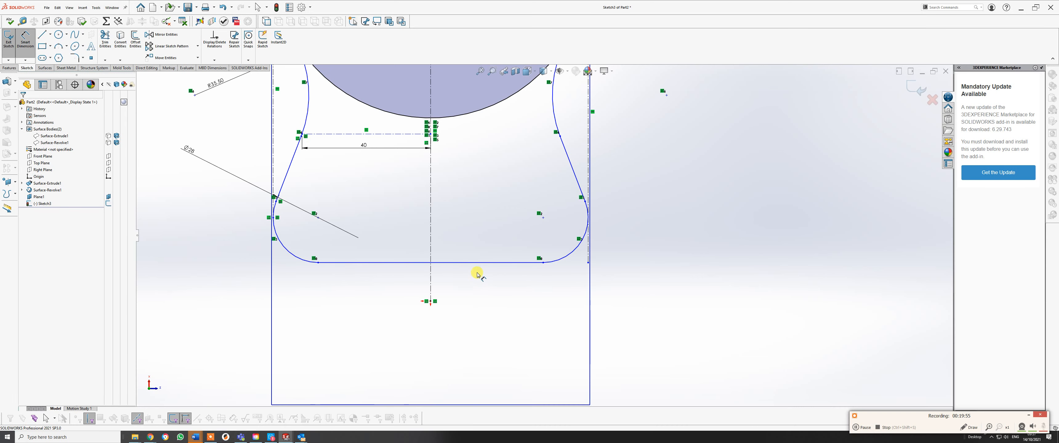
left_click(473, 264)
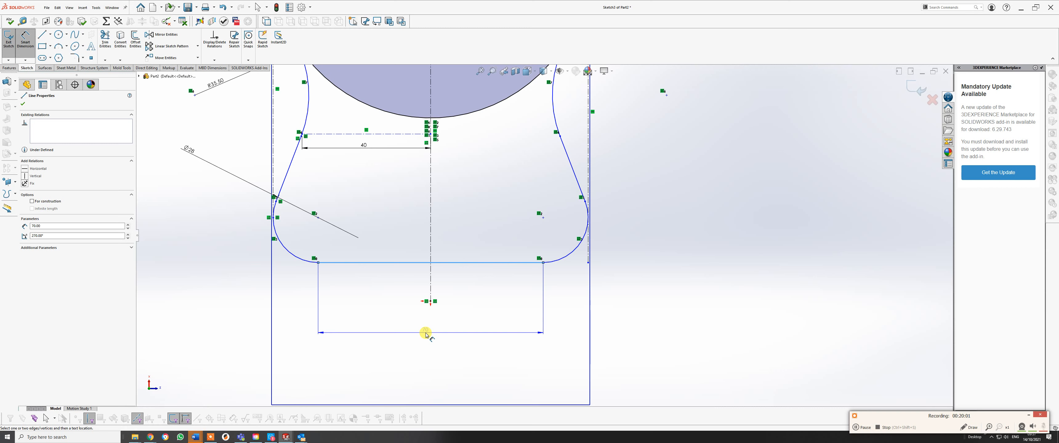
left_click(426, 334)
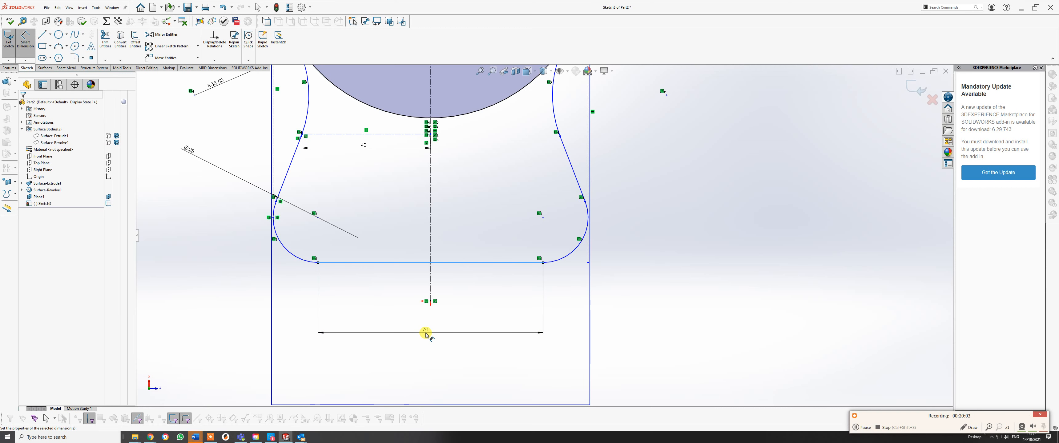
double_click(426, 331)
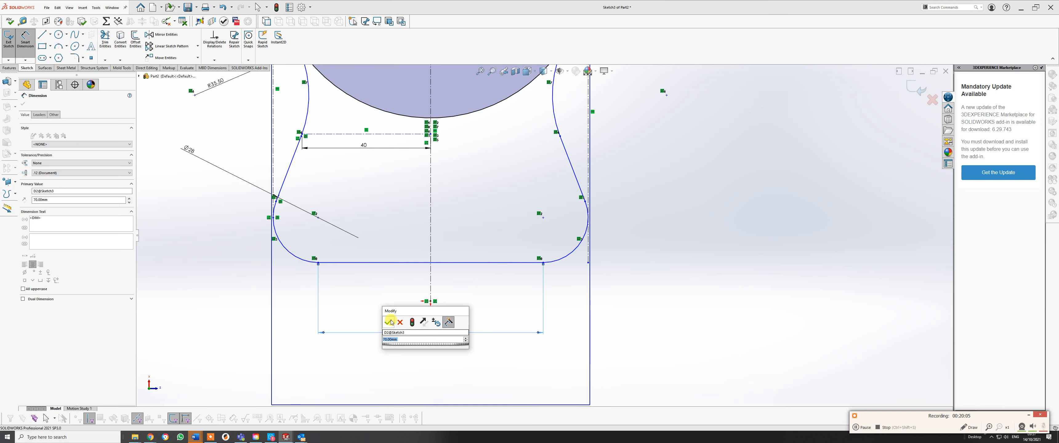
key("Return")
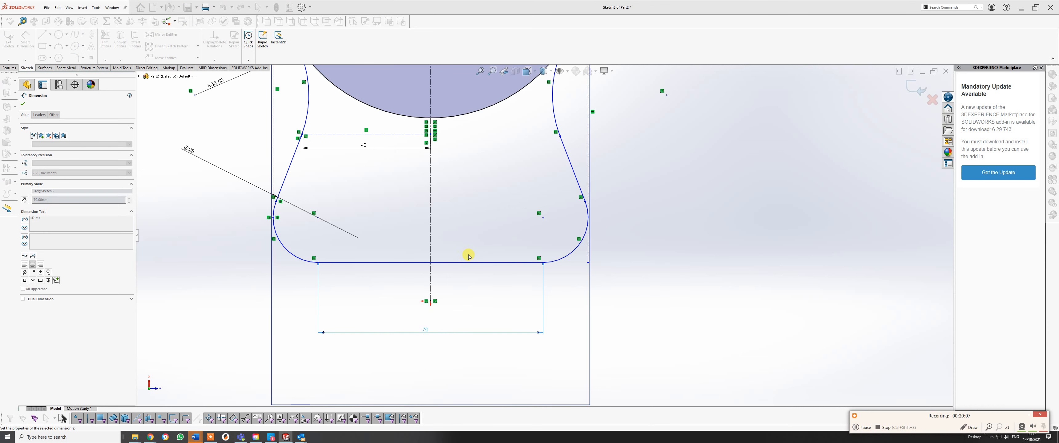
Step: Dimension the vertical distance between the origin and the base line as 12 mm
scroll(469, 256, "up", 3)
scroll(465, 255, "up", 2)
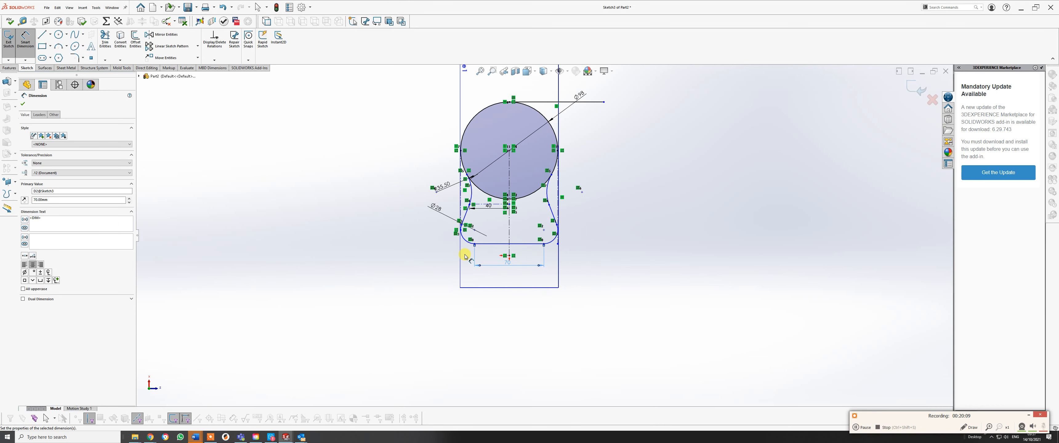
scroll(514, 245, "down", 1)
scroll(513, 245, "down", 2)
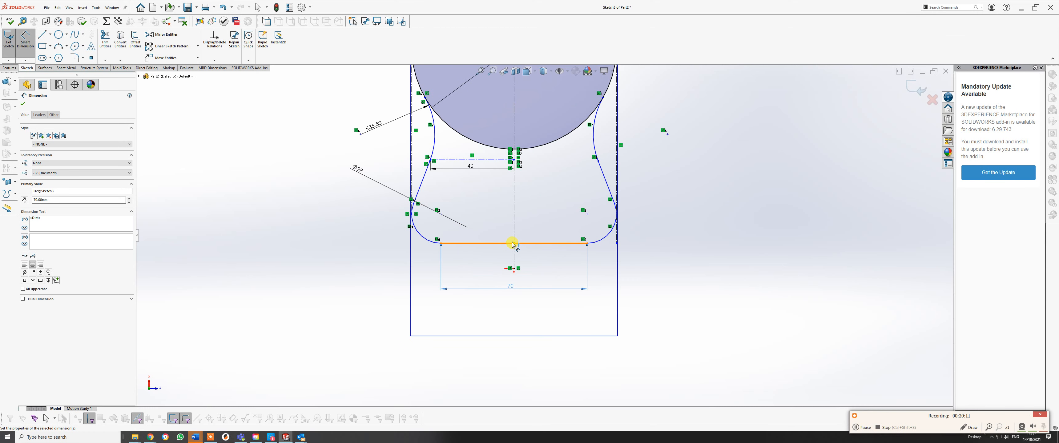
left_click(514, 268)
left_click(531, 245)
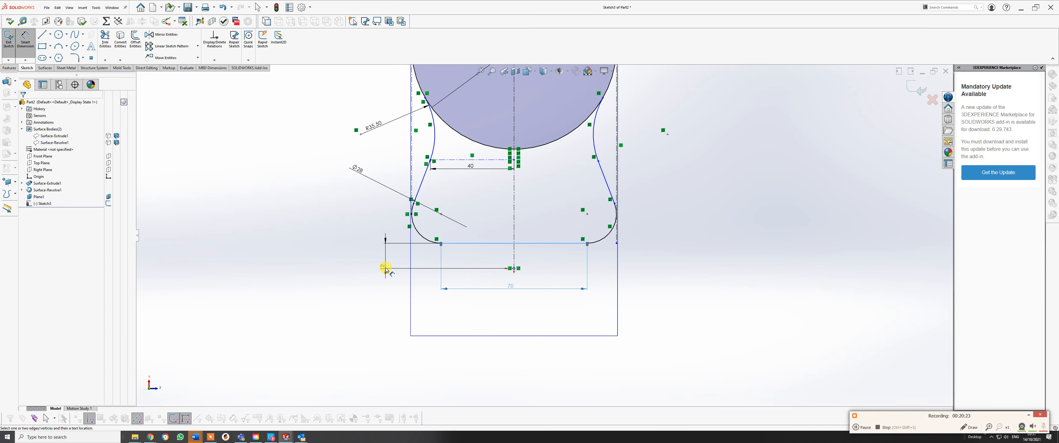
left_click(385, 268)
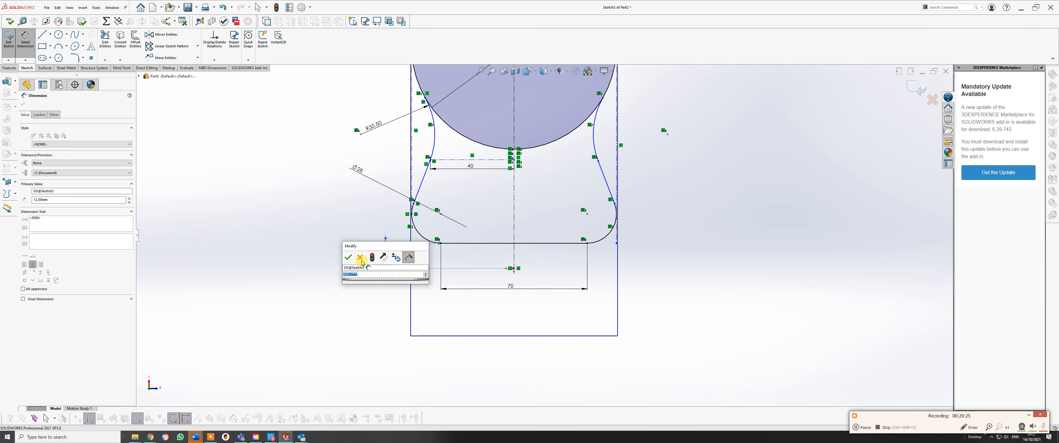
left_click(348, 257)
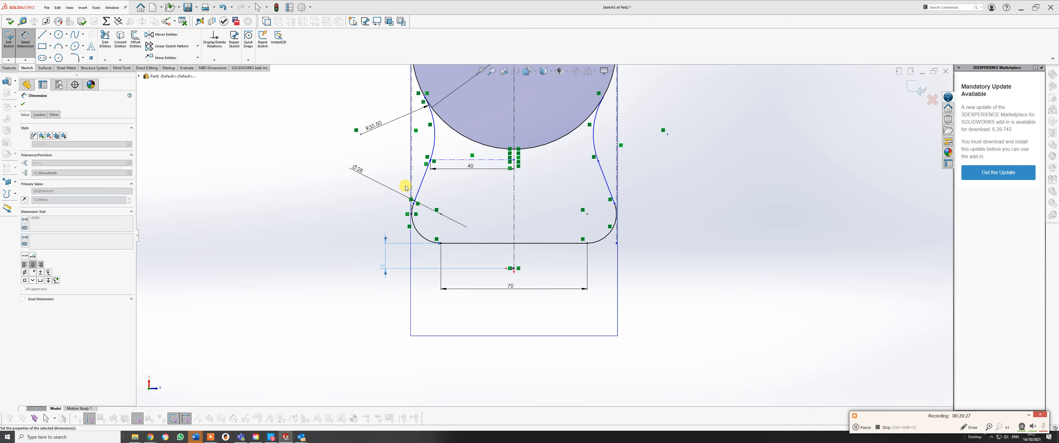
Step: Dimension the vertical distance between the base line and the short horizontal centerline as 40 mm
left_click(489, 245)
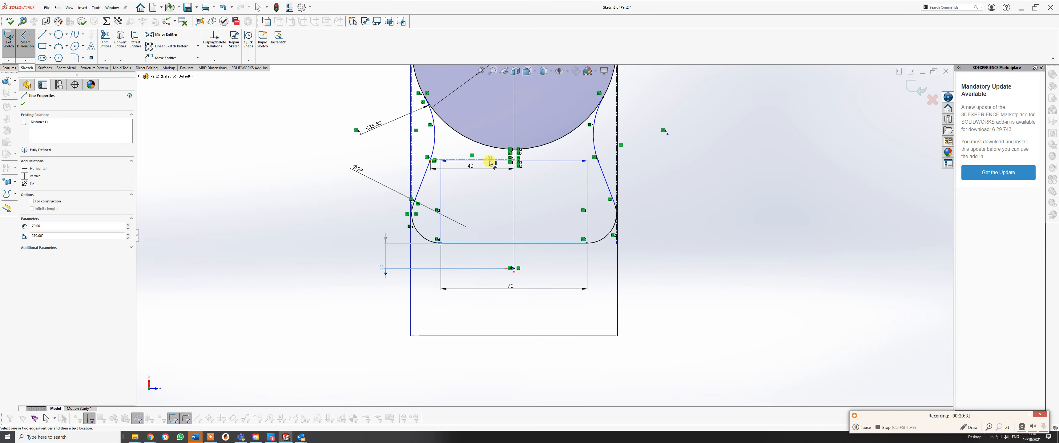
left_click(489, 161)
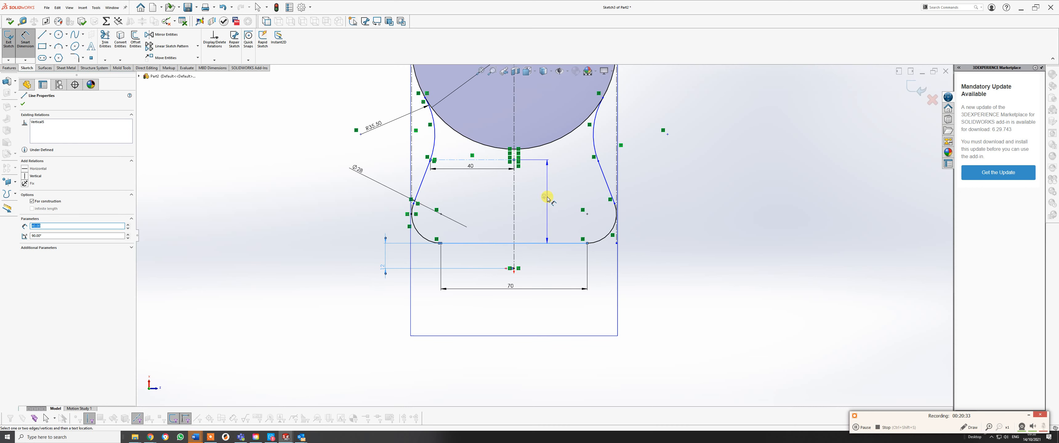
left_click(548, 206)
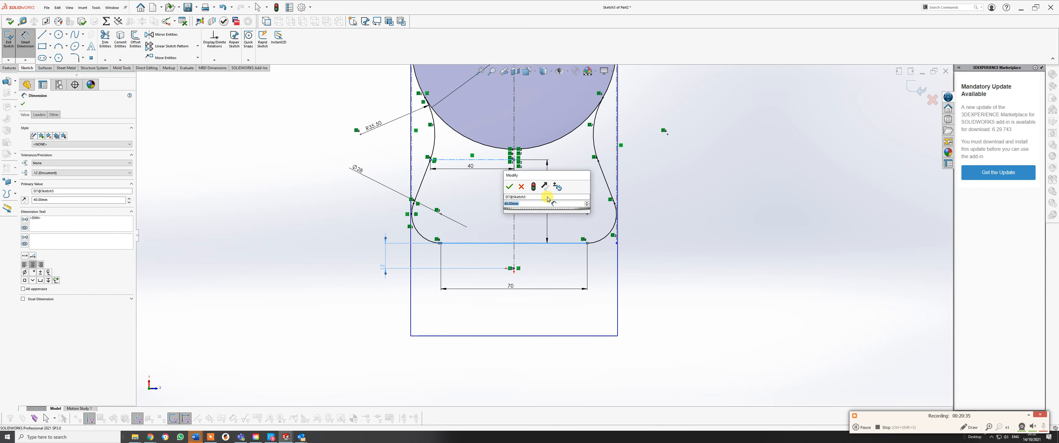
left_click(511, 187)
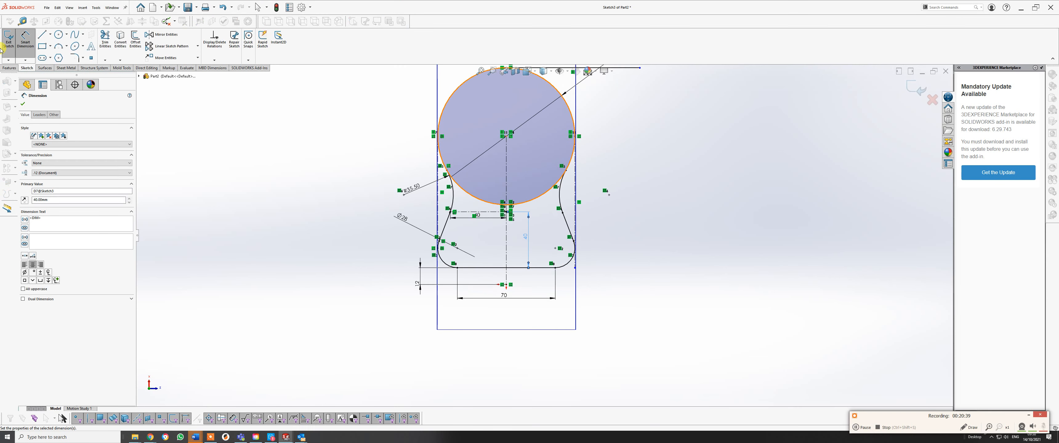
Step: Trim the lower part of the 98 mm circle between the two concave arcs to leave one closed outline
left_click(107, 43)
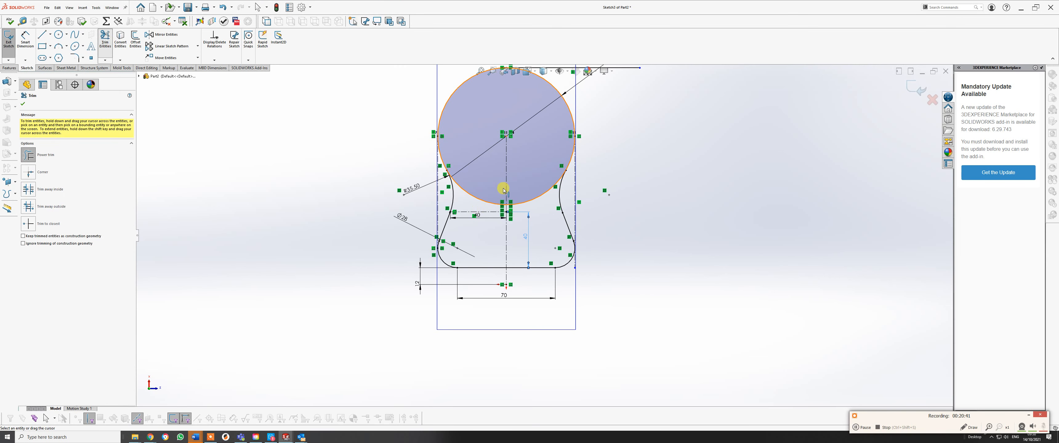
left_click(474, 199)
left_click(536, 192)
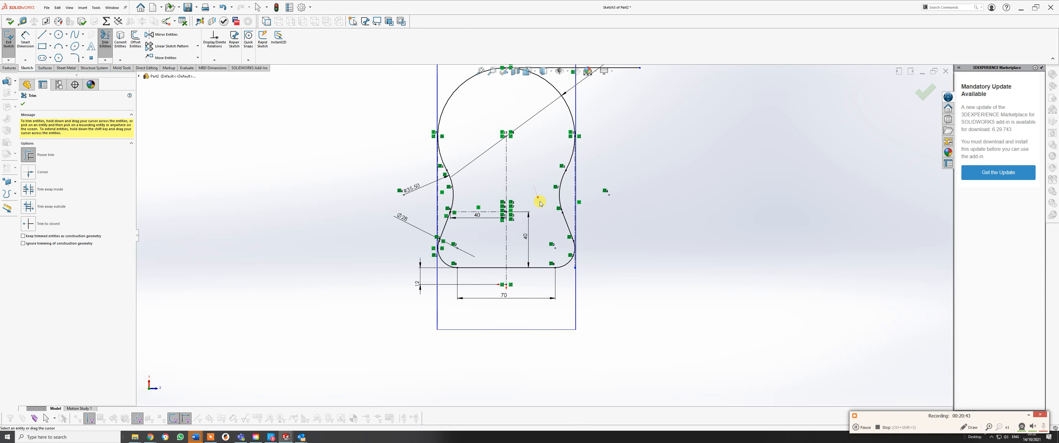
Step: Delete the leftover horizontal line that touches the top of the outline's 98 mm arc
mouse_move(563, 257)
middle_mouse_down()
mouse_move(499, 241)
mouse_move(421, 254)
mouse_move(579, 225)
middle_mouse_up()
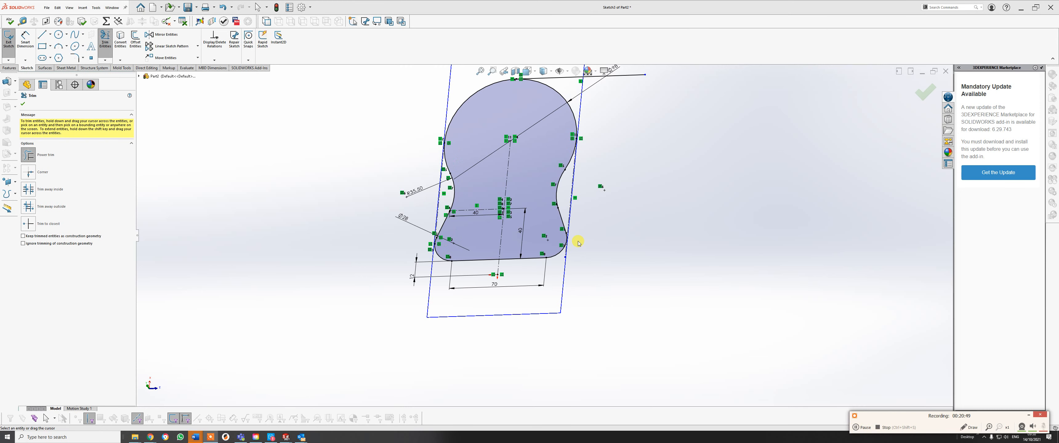
middle_click_drag(591, 165, 603, 198)
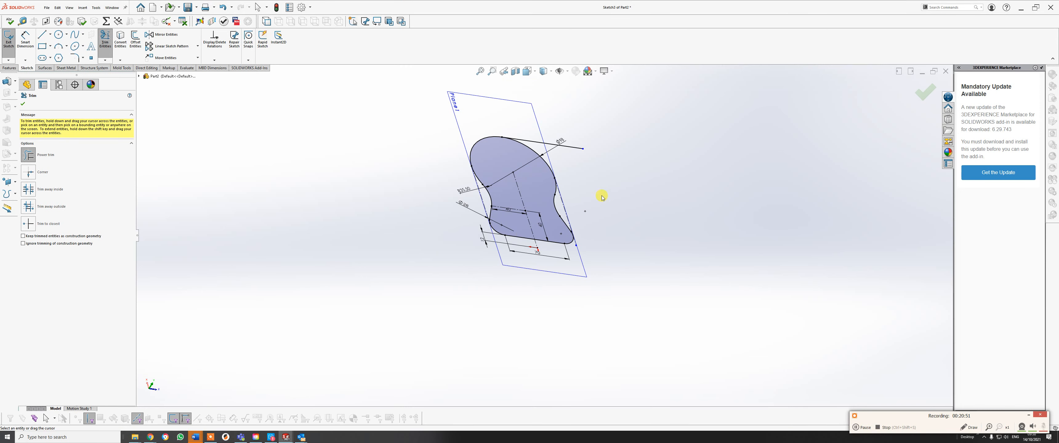
key("space")
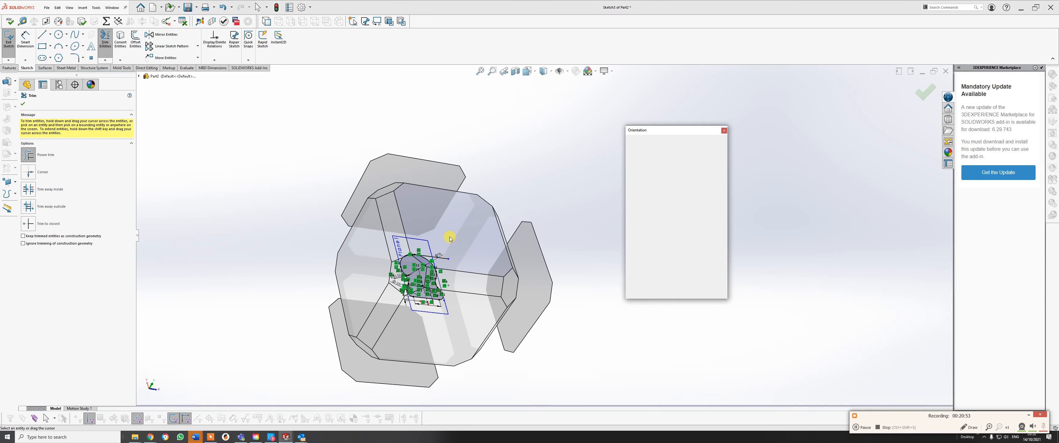
left_click(450, 238)
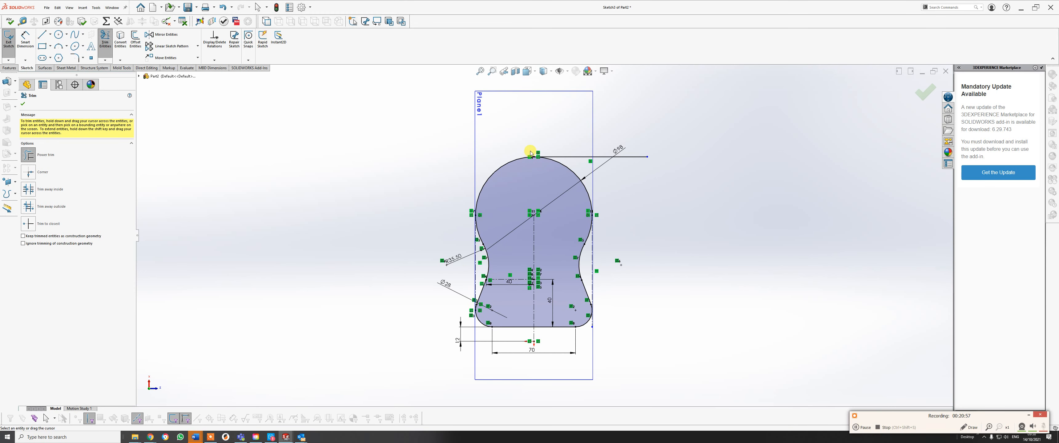
left_click(623, 158)
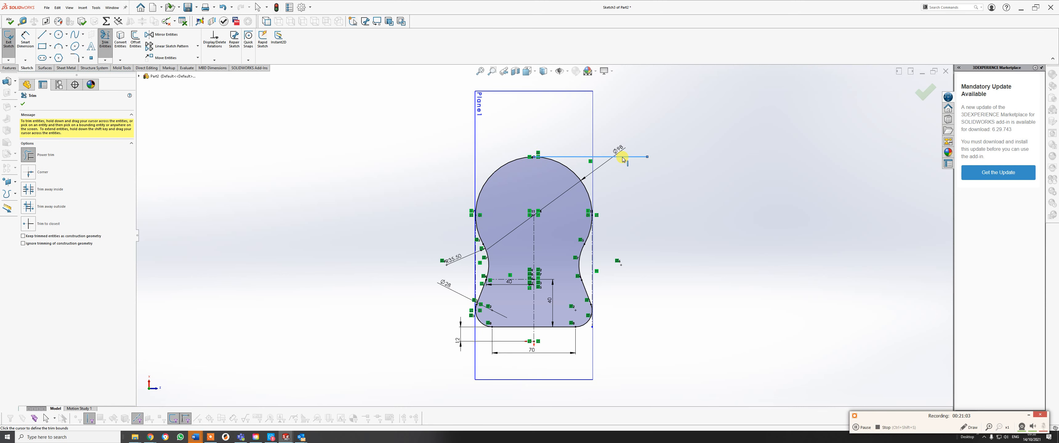
left_click(23, 104)
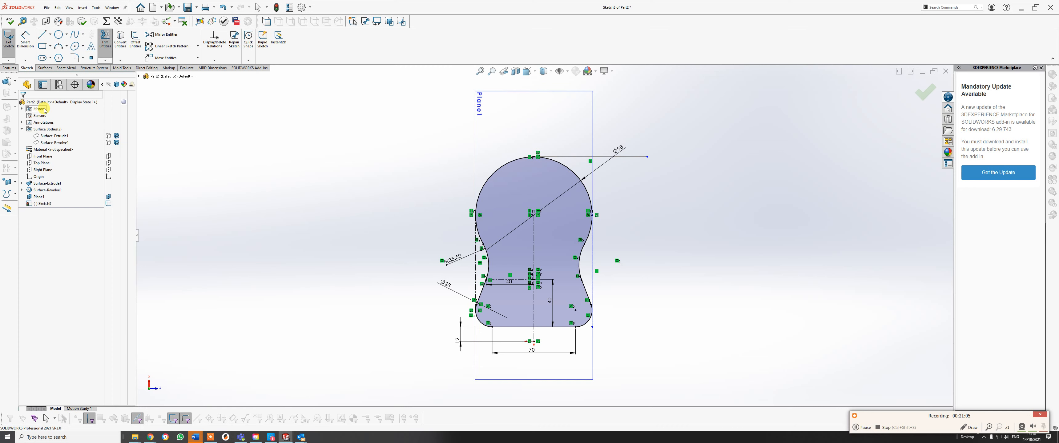
left_click(623, 157)
key("Delete")
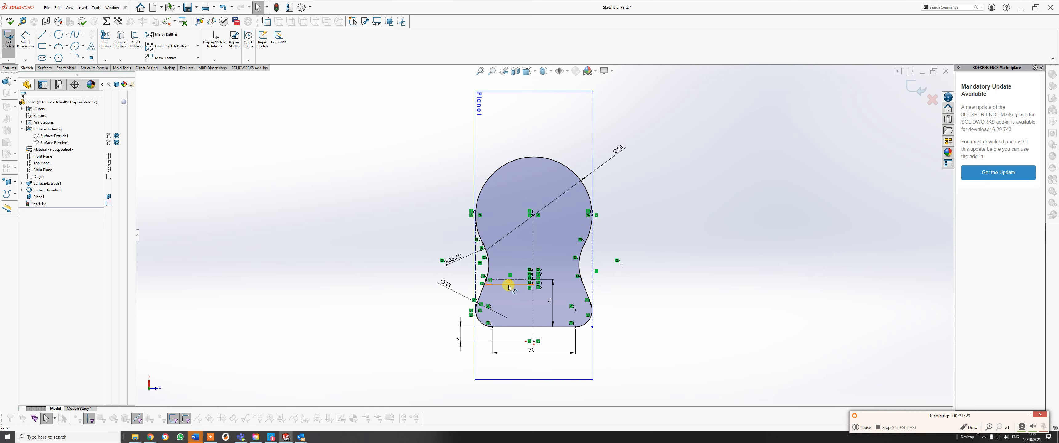
Step: Delete the horizontal 40 mm dimension and the short horizontal centerline, including the dimension attached to that line
key("Delete")
scroll(512, 281, "down", 4)
scroll(518, 278, "down", 2)
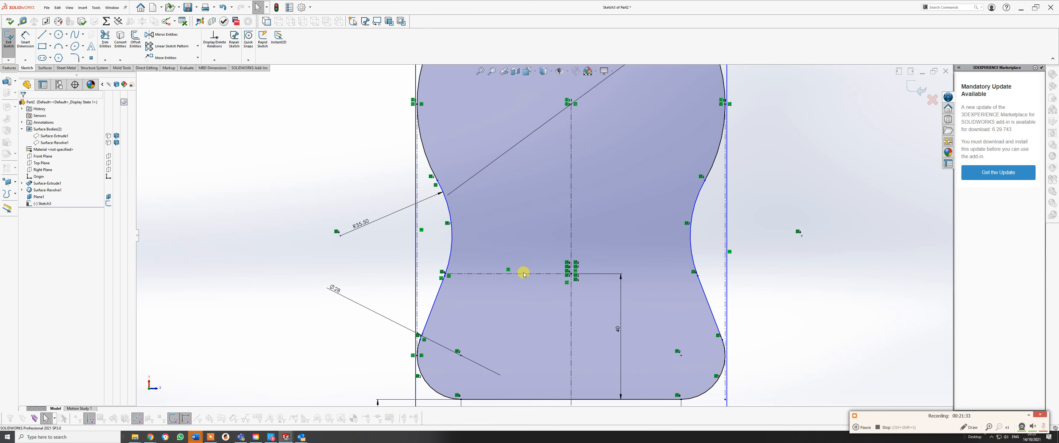
left_click(523, 275)
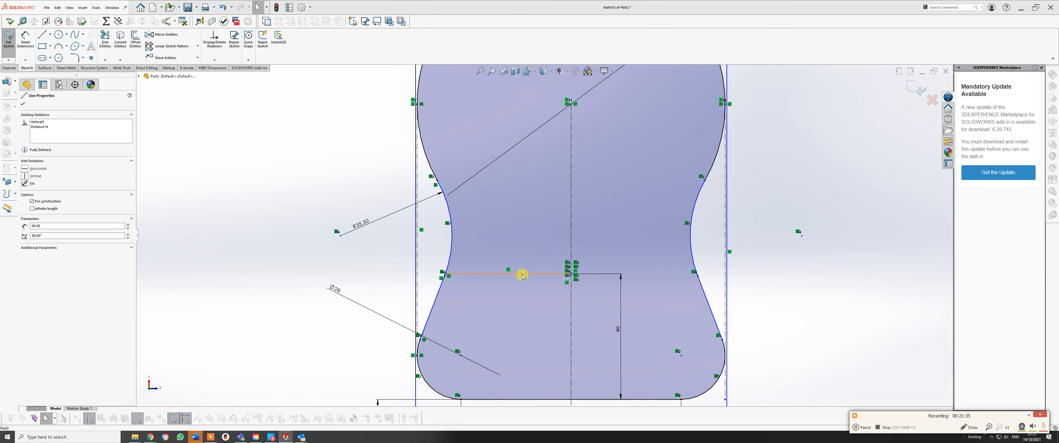
key("Delete")
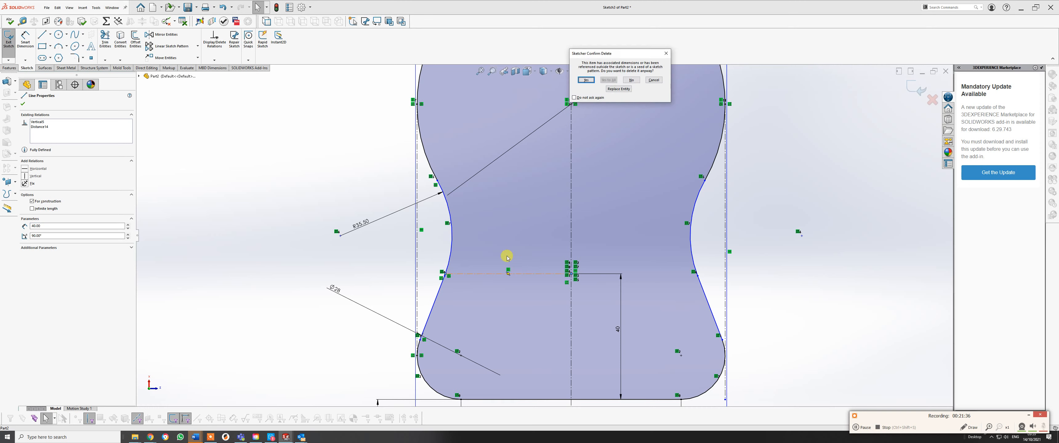
left_click(586, 80)
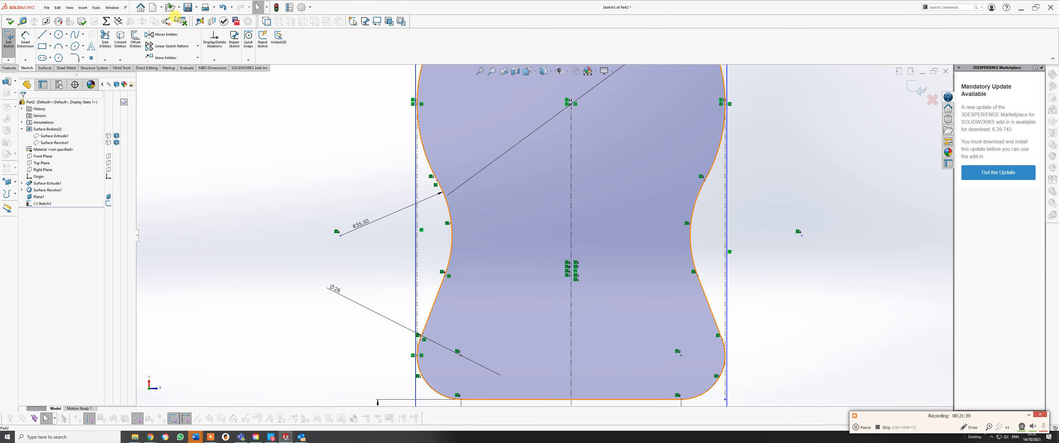
Step: Draw a construction centerline from the left concave arc's center to the vertical centerline
left_click(50, 34)
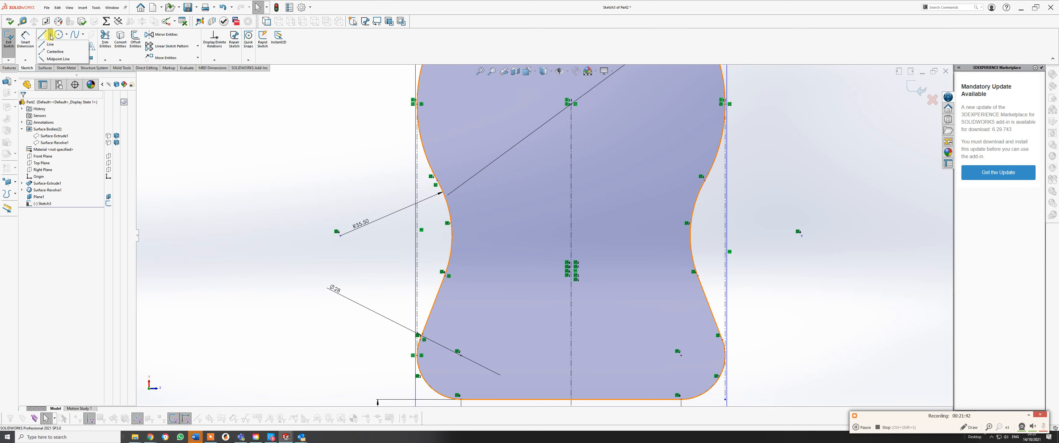
left_click(49, 53)
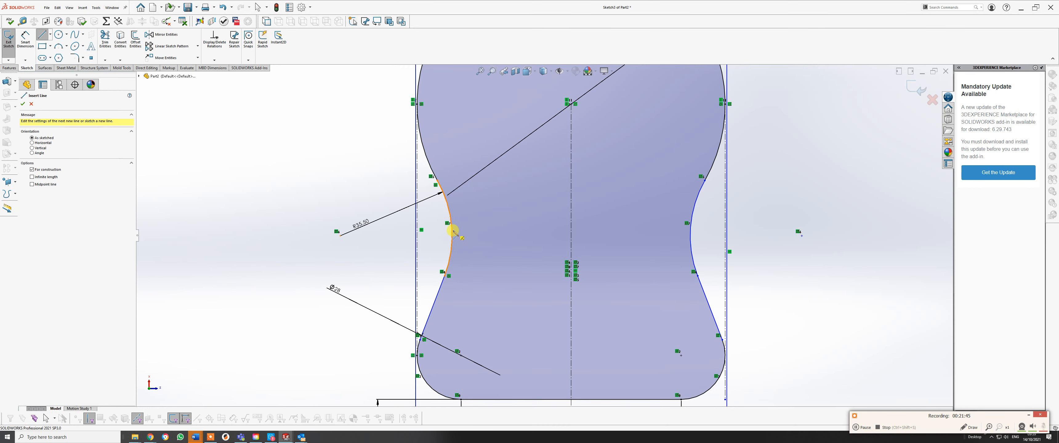
left_click(341, 236)
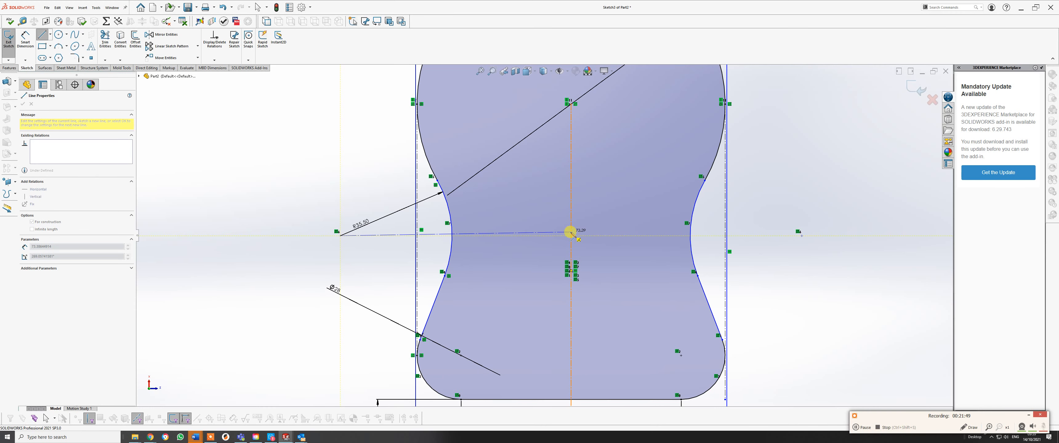
left_click(571, 233)
right_click(575, 232)
left_click(583, 238)
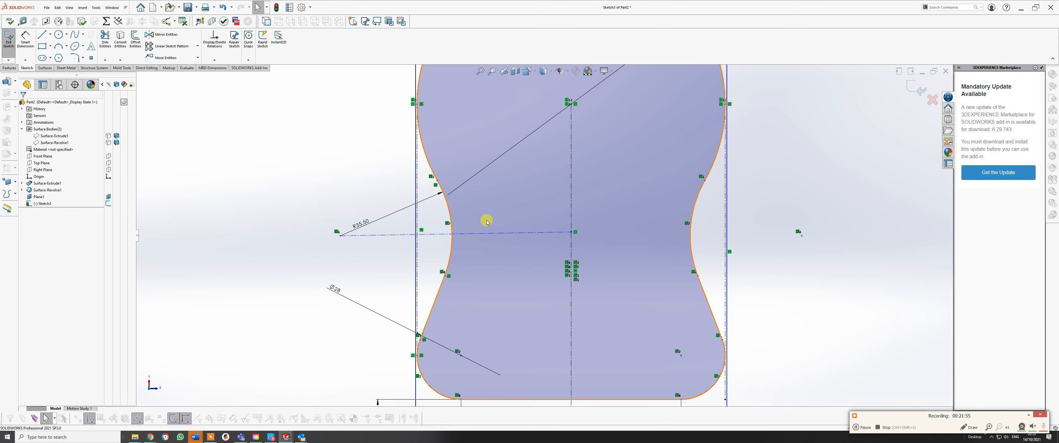
scroll(429, 196, "up", 1)
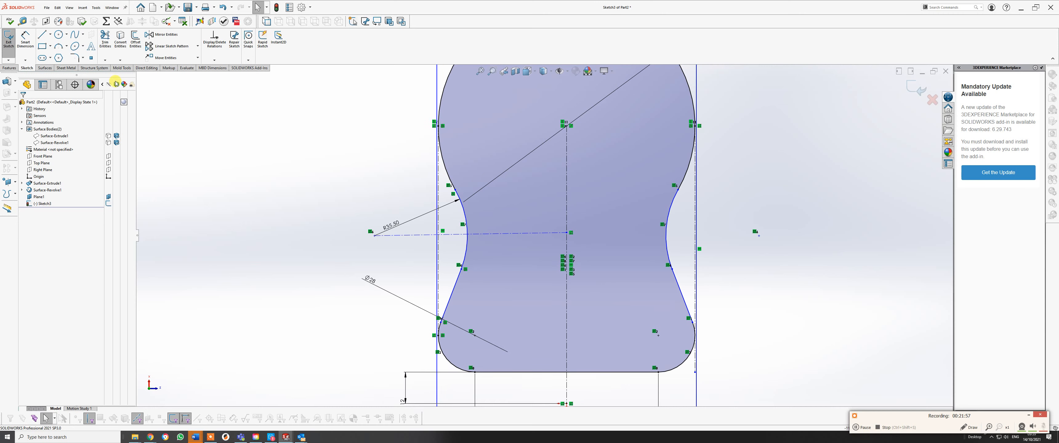
Step: Try to dimension the horizontal distance between the vertical centerline and the left concave arc
left_click(25, 41)
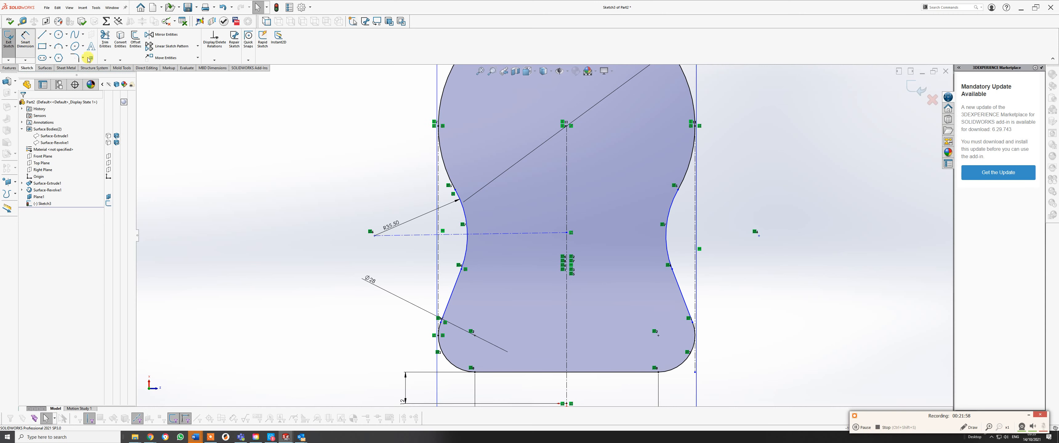
left_click(567, 233)
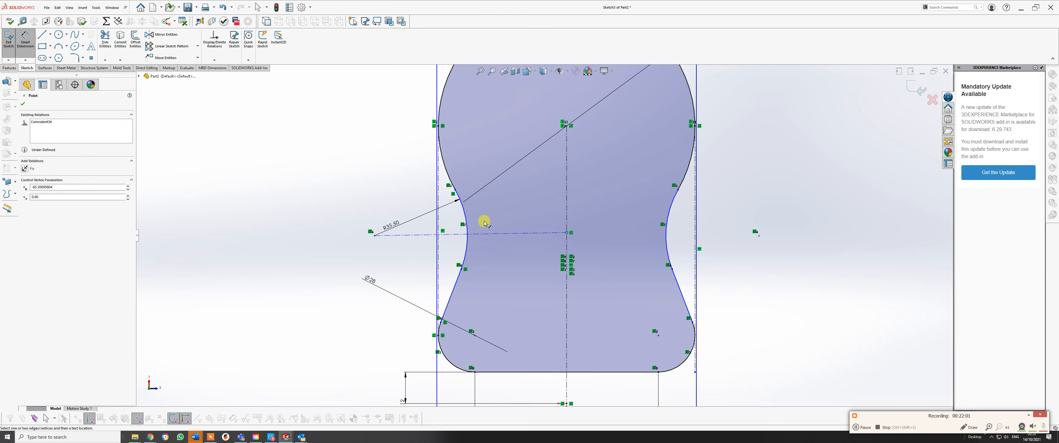
left_click(468, 233)
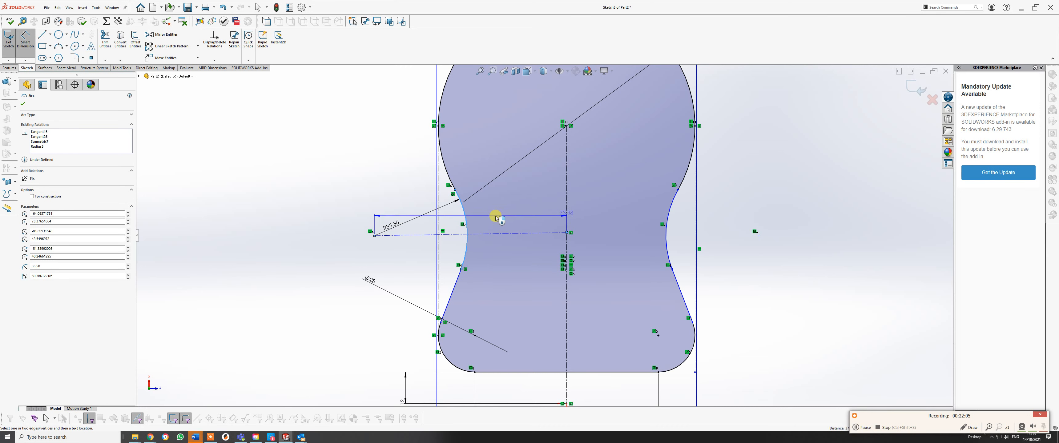
key("Escape")
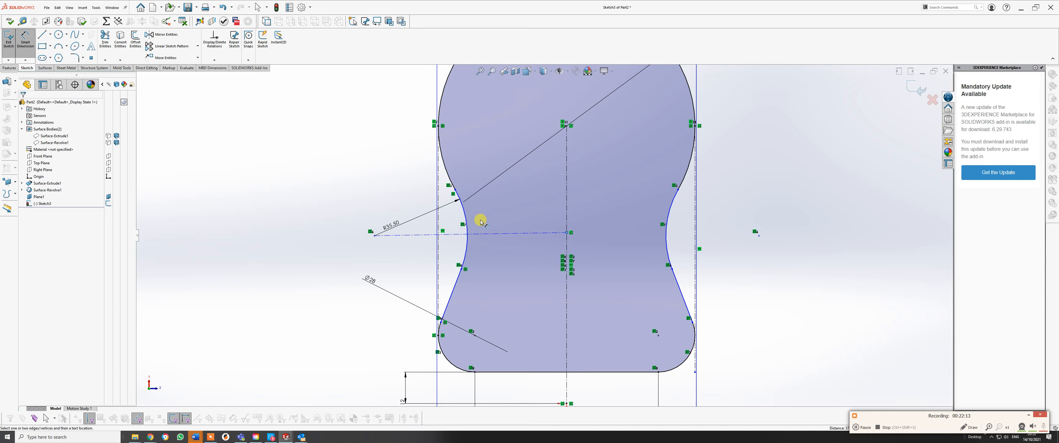
left_click(504, 235)
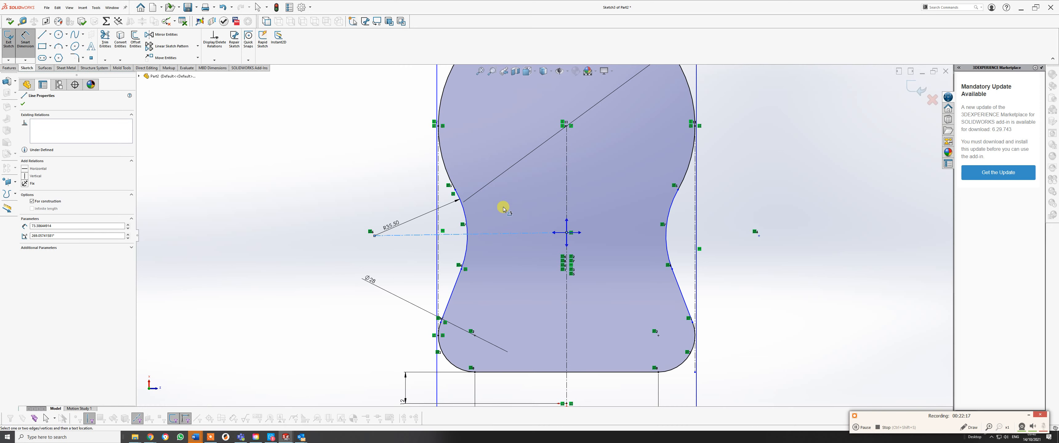
key("Escape")
Step: Dimension the construction centerline's length between the left arc's center and the vertical centerline
left_click(30, 41)
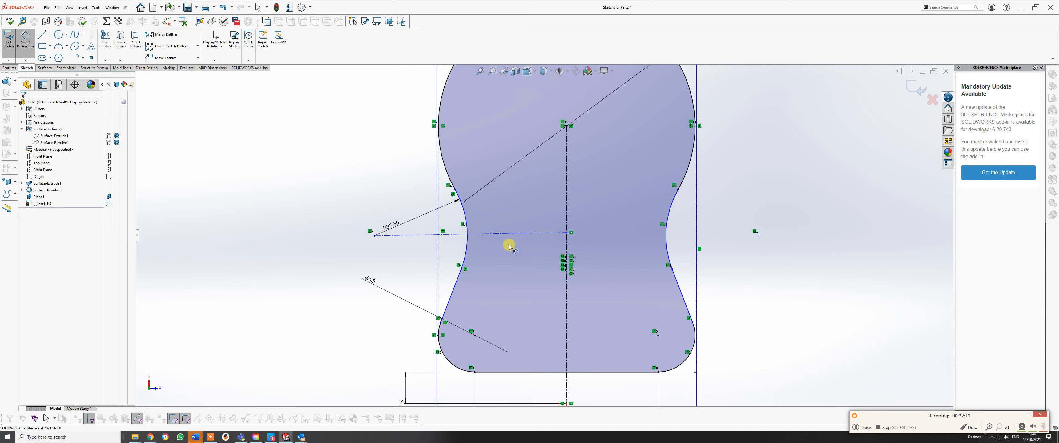
left_click(496, 235)
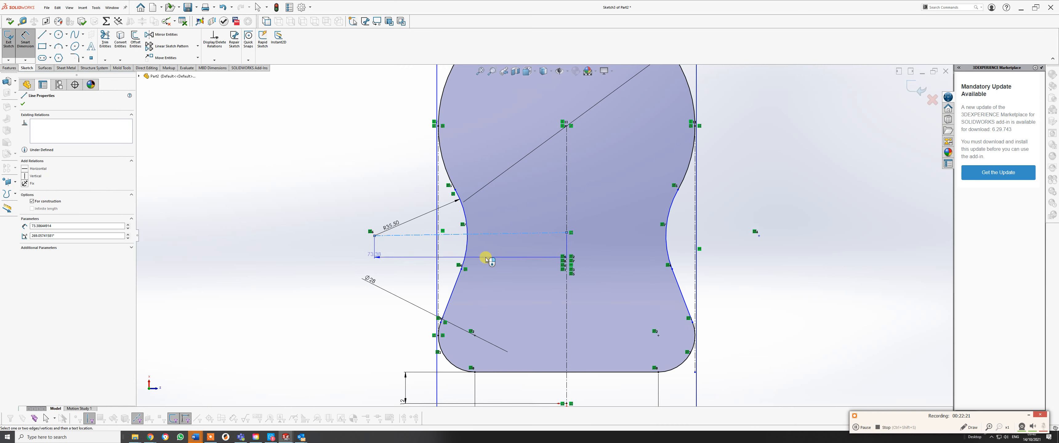
left_click(337, 260)
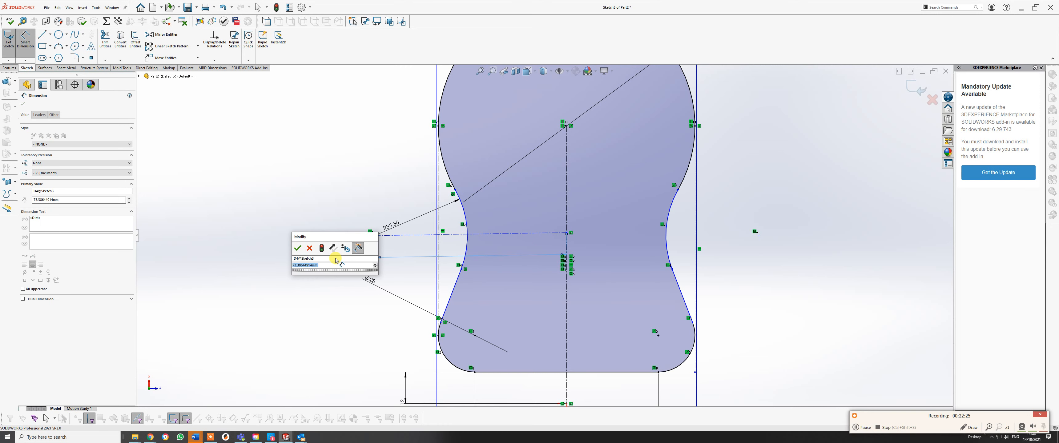
left_click(309, 249)
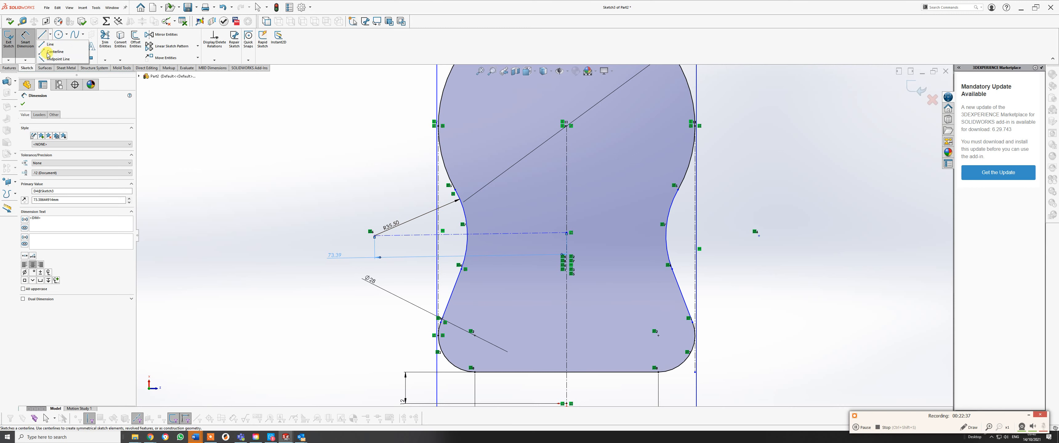
Step: Draw a vertical construction line about 25 mm long downward from the left concave arc's innermost point, tangent to the arc
key("l")
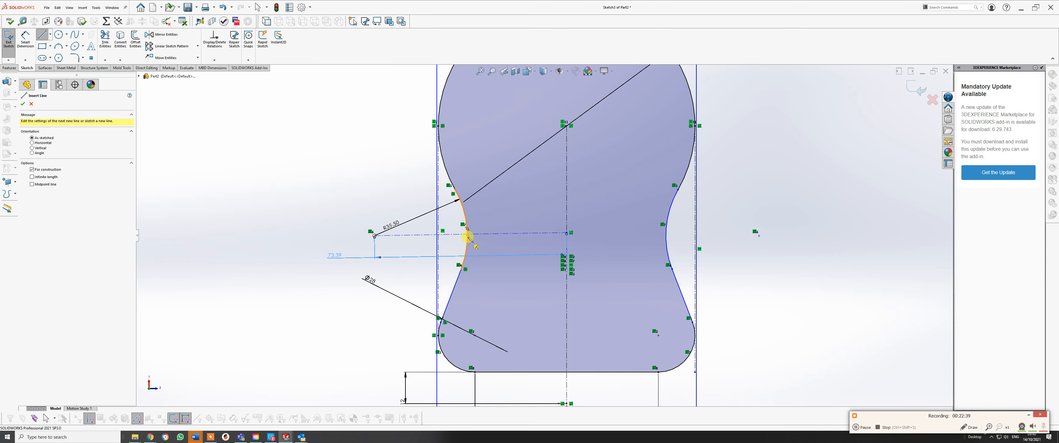
left_click(468, 235)
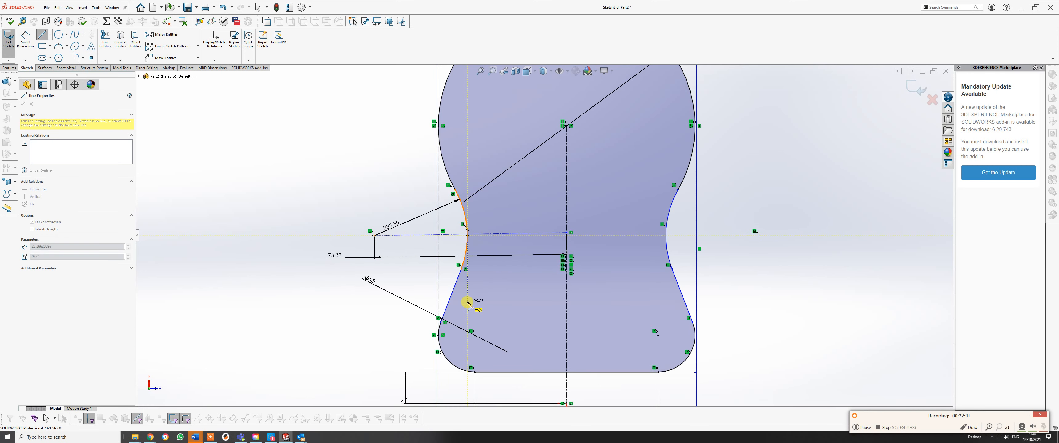
left_click(468, 303)
right_click(473, 306)
left_click(481, 309)
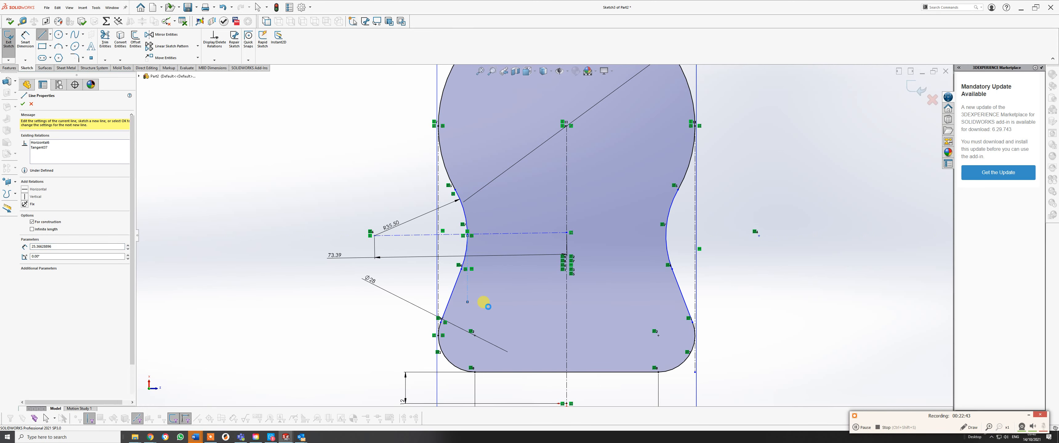
scroll(495, 258, "down", 1)
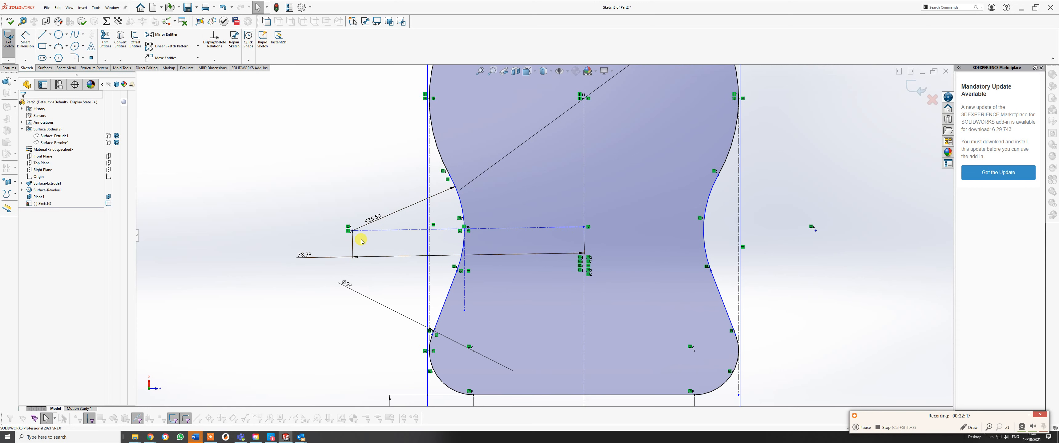
Step: Delete the construction centerline running from the left concave arc's center, together with its dimension
left_click(396, 233)
key("Delete")
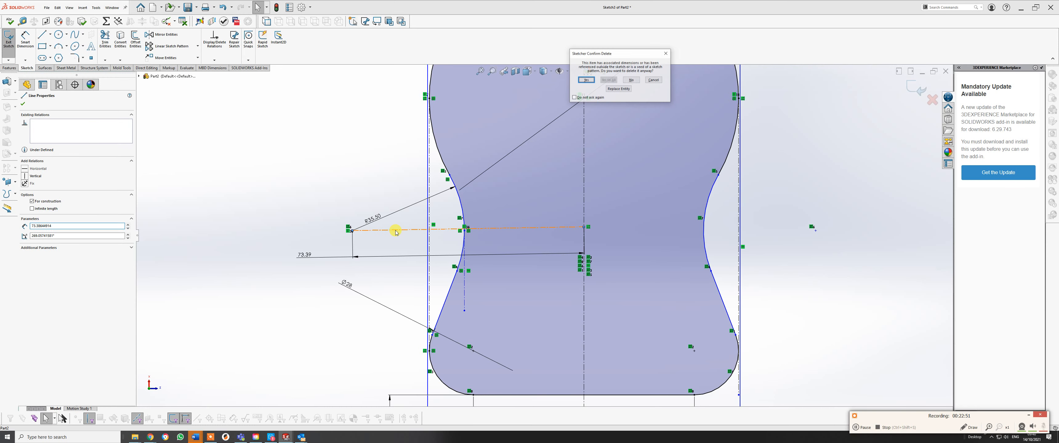
left_click(587, 80)
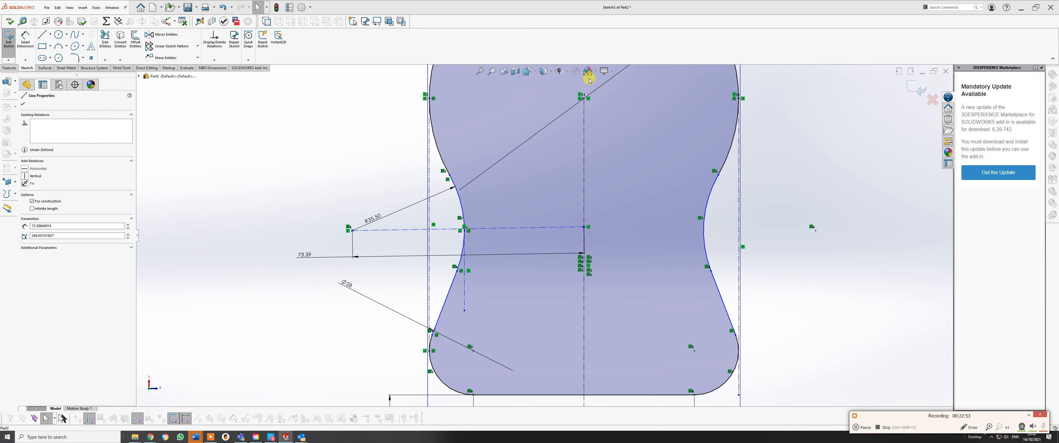
Step: Dimension the horizontal distance between the left arc's vertical construction line and the central centerline as 40 mm
left_click(25, 38)
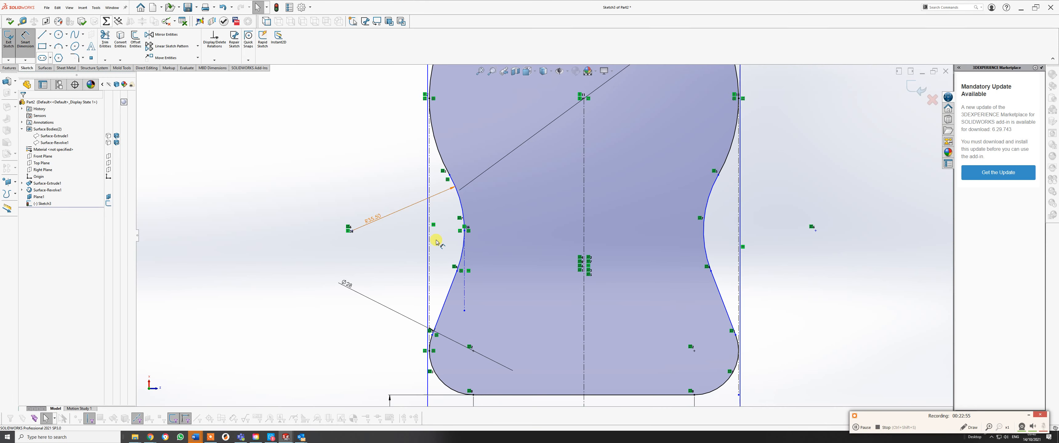
left_click(463, 282)
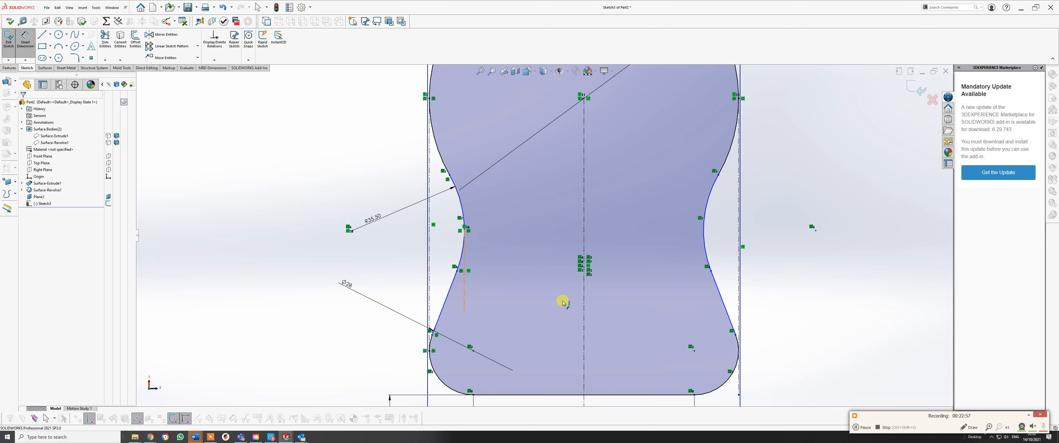
left_click(585, 299)
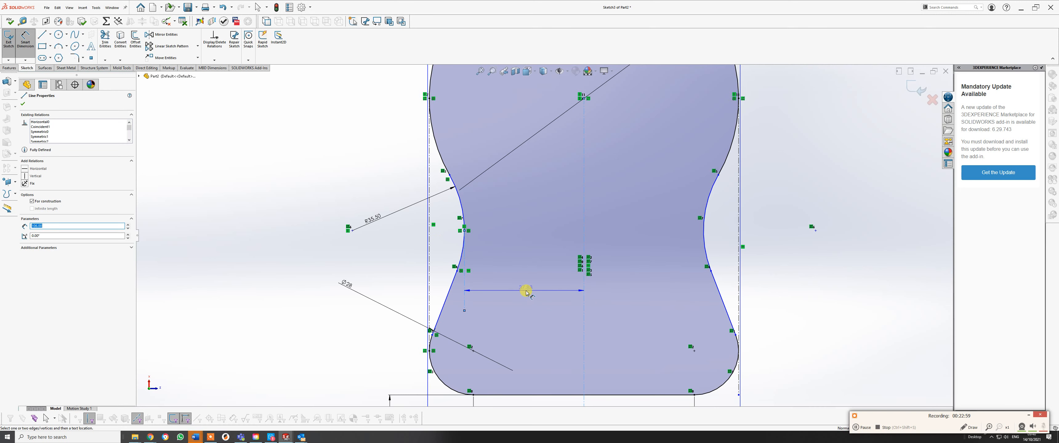
left_click(527, 293)
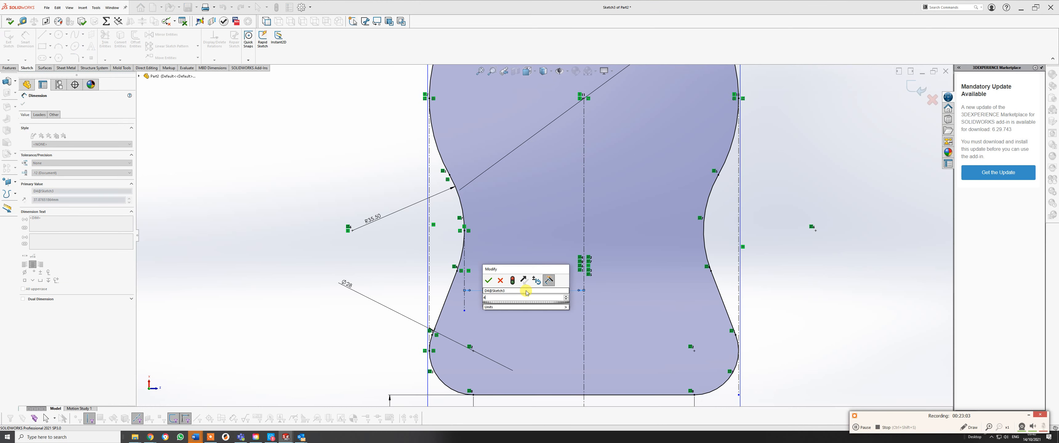
type("40")
key("Return")
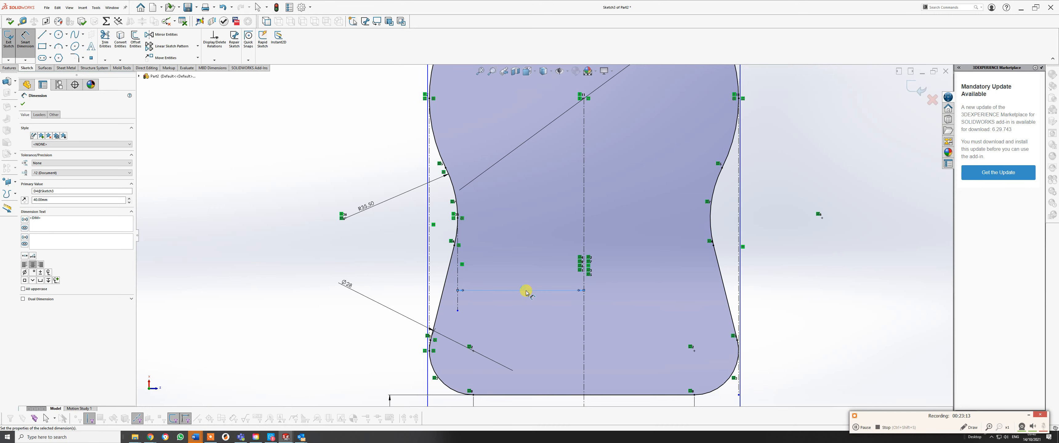
Step: Finish the outline sketch, exit sketch editing and view the outline obliquely from its side
scroll(467, 273, "up", 5)
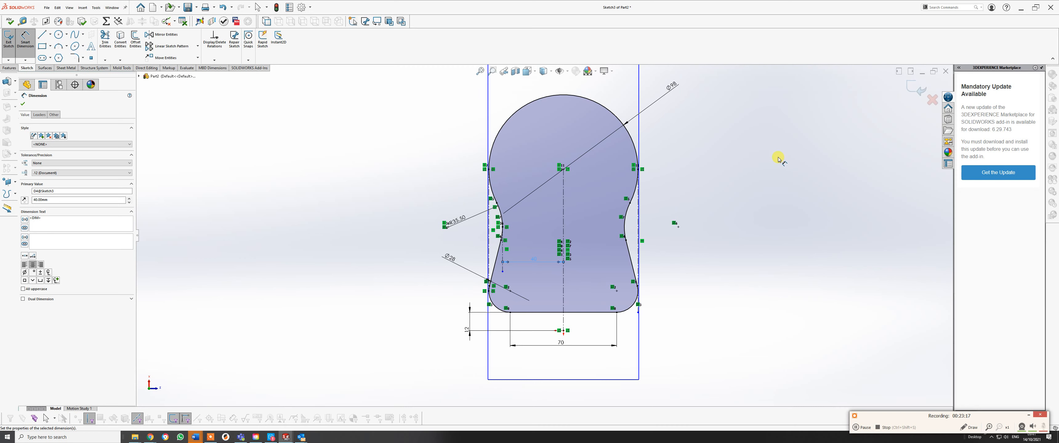
left_click(920, 91)
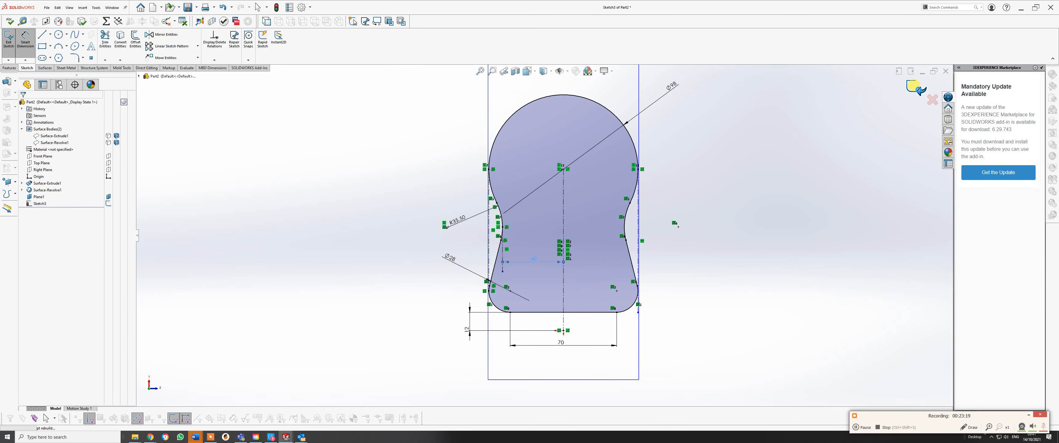
left_click(920, 91)
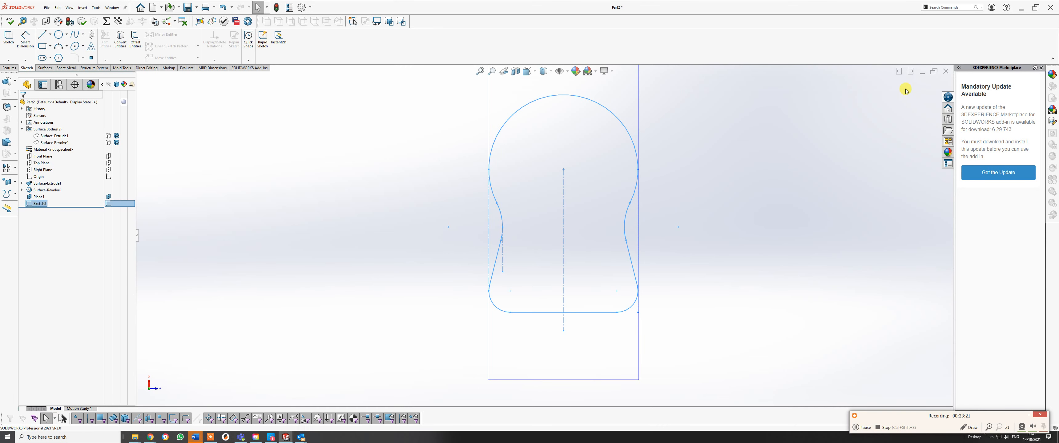
mouse_move(544, 242)
middle_mouse_down()
mouse_move(638, 176)
mouse_move(592, 256)
mouse_move(450, 156)
mouse_move(446, 188)
mouse_move(530, 161)
middle_mouse_up()
left_click(530, 162)
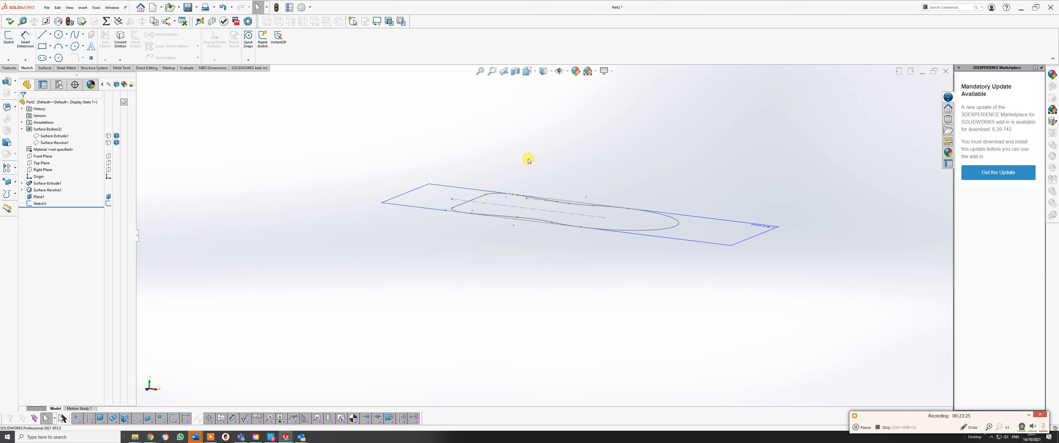
mouse_move(570, 185)
middle_mouse_down()
mouse_move(596, 166)
mouse_move(594, 205)
middle_mouse_up()
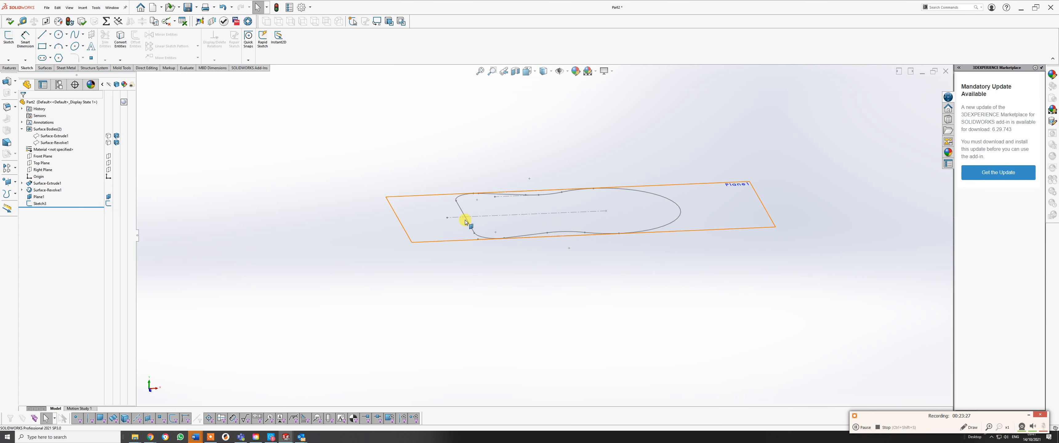
mouse_move(489, 236)
middle_mouse_down()
mouse_move(473, 220)
mouse_move(496, 208)
middle_mouse_up()
Step: Turn on the display of the Front, Top and Right planes
left_click(552, 73)
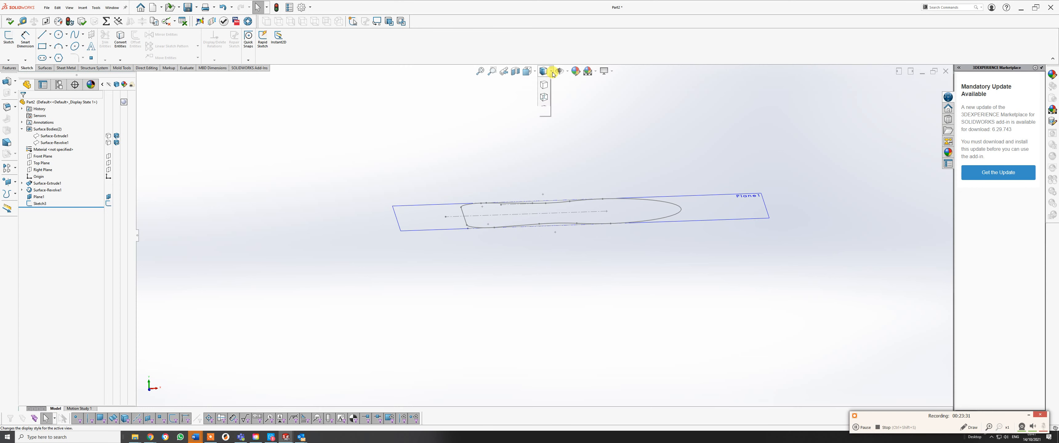
left_click(566, 72)
left_click(567, 72)
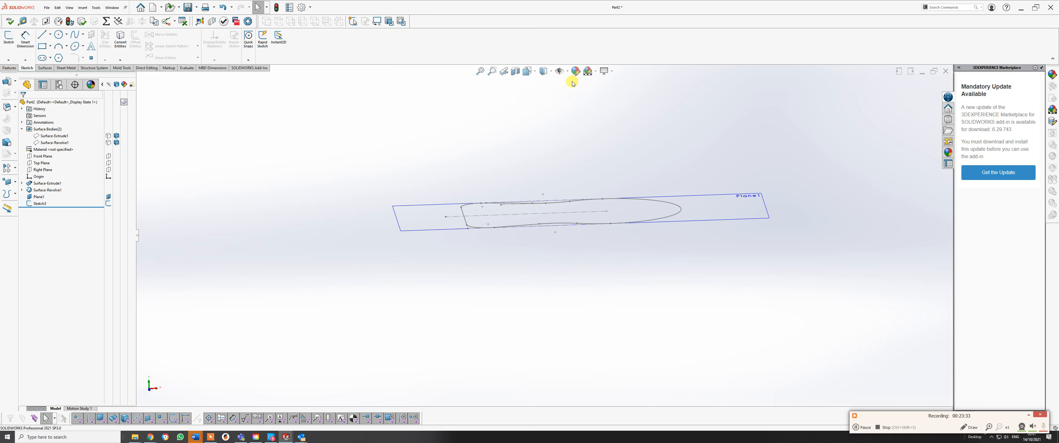
left_click(568, 73)
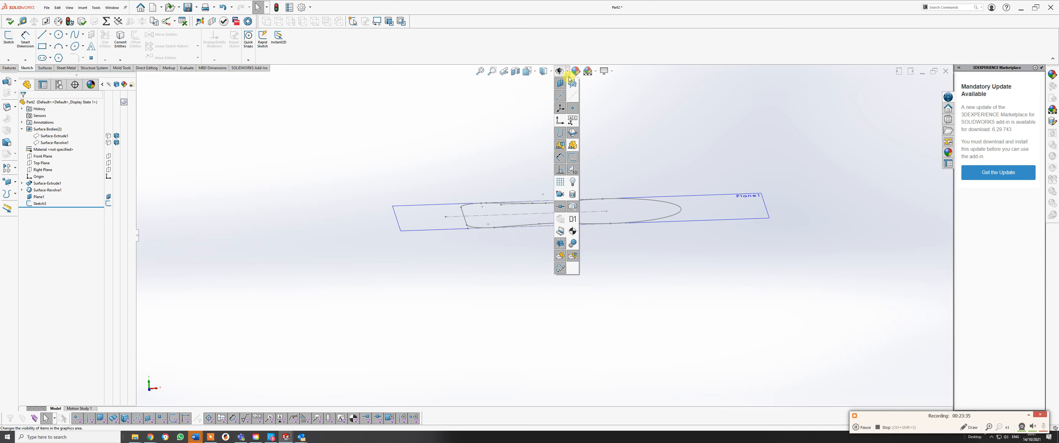
left_click(571, 85)
mouse_move(473, 225)
middle_mouse_down()
mouse_move(473, 209)
mouse_move(473, 221)
mouse_move(445, 233)
mouse_move(383, 218)
mouse_move(246, 277)
mouse_move(267, 279)
mouse_move(264, 251)
mouse_move(263, 274)
middle_mouse_up()
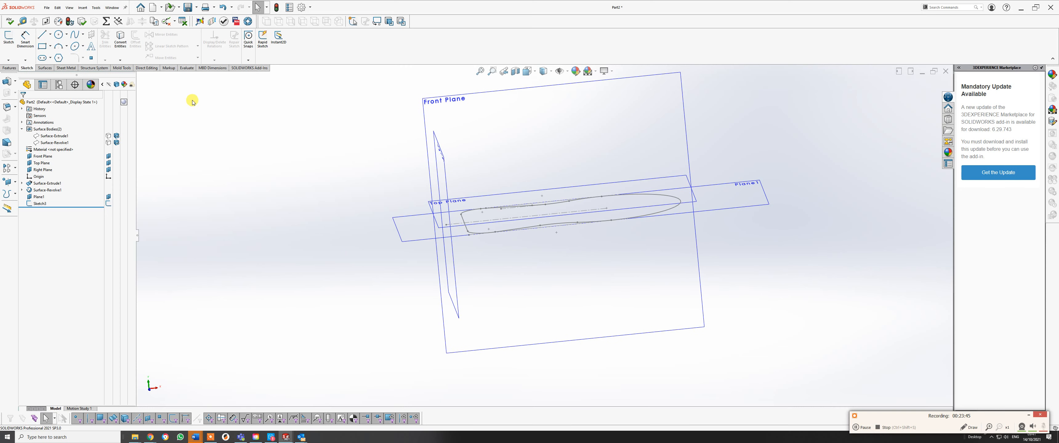
Step: Start a new sketch on the Front Plane
left_click(7, 42)
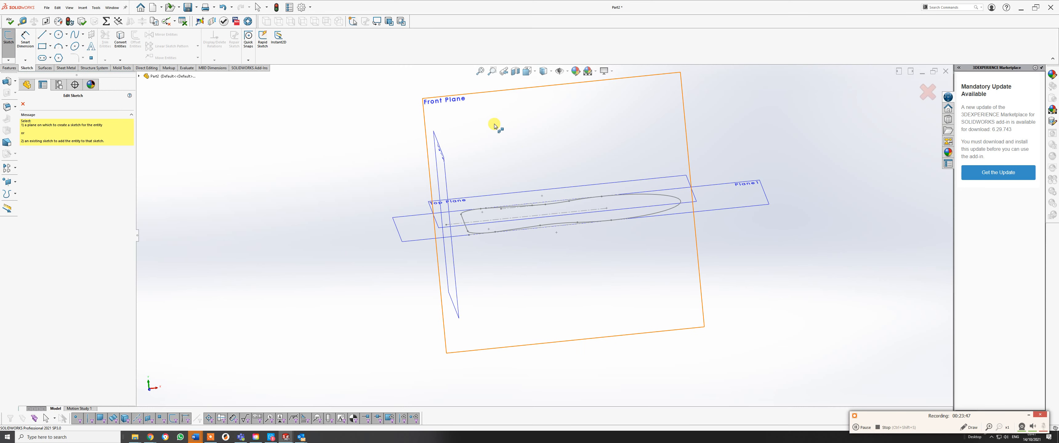
left_click(469, 100)
scroll(536, 230, "down", 3)
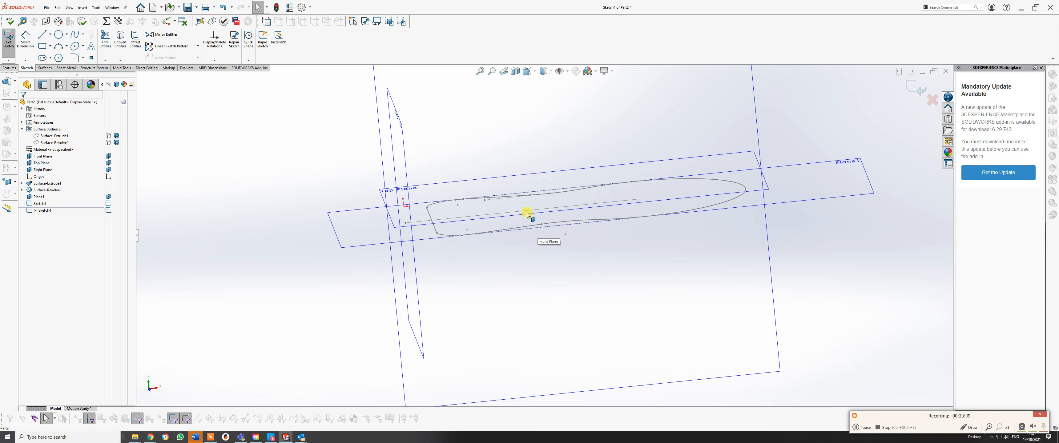
Step: Draw a slanted line about 13 mm long rising near the outline's straight end, continued by a tangent arc and a short horizontal line
left_click(42, 35)
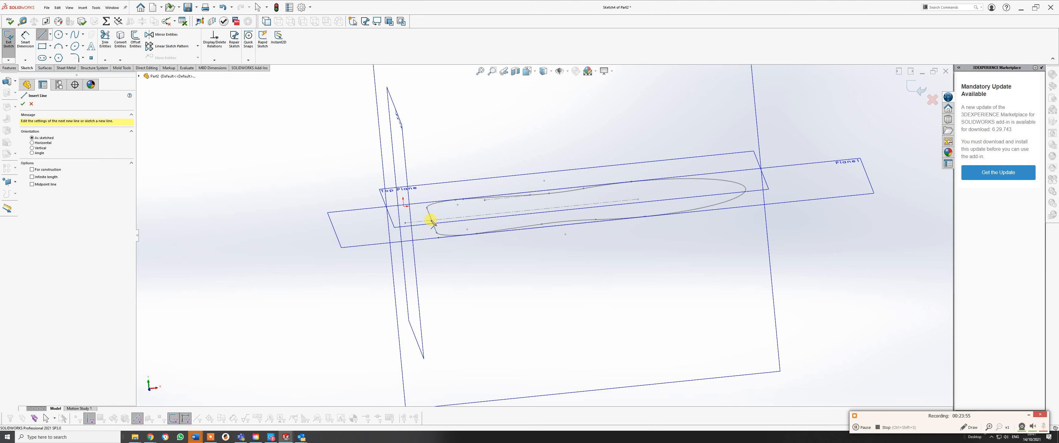
left_click(428, 207)
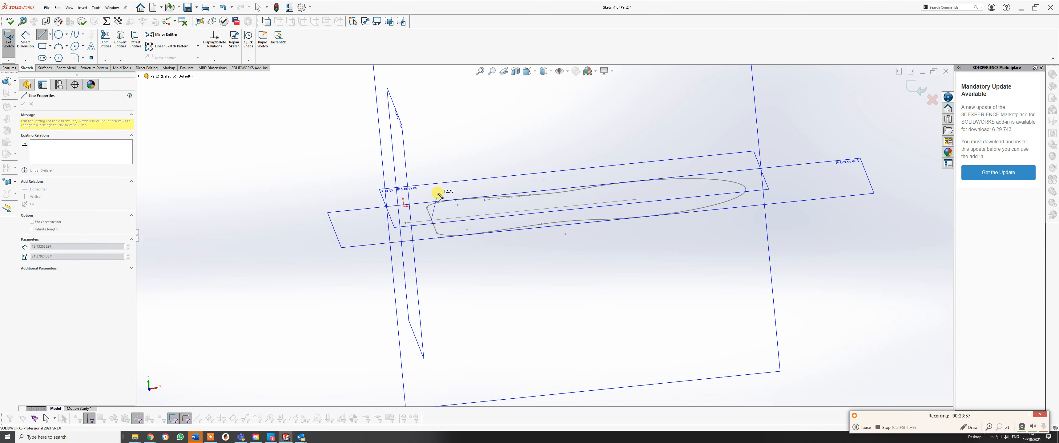
left_click(439, 193)
left_click(455, 179)
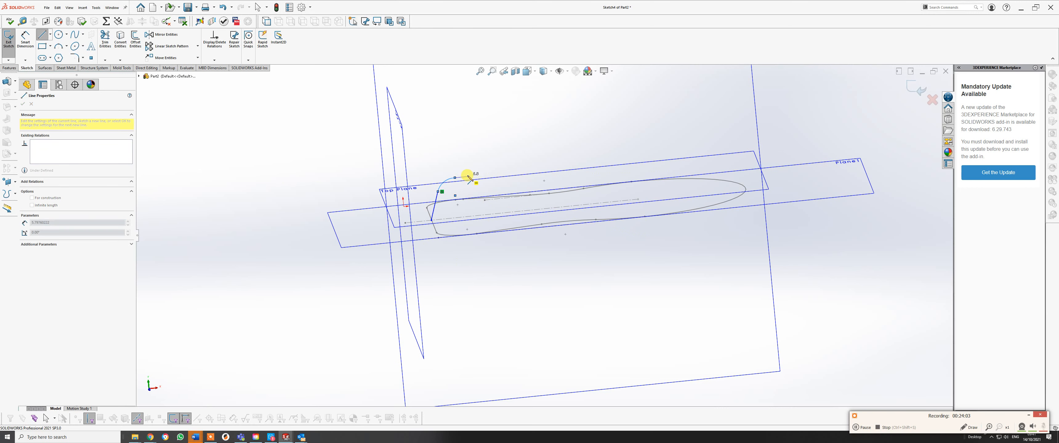
right_click(469, 178)
left_click(480, 172)
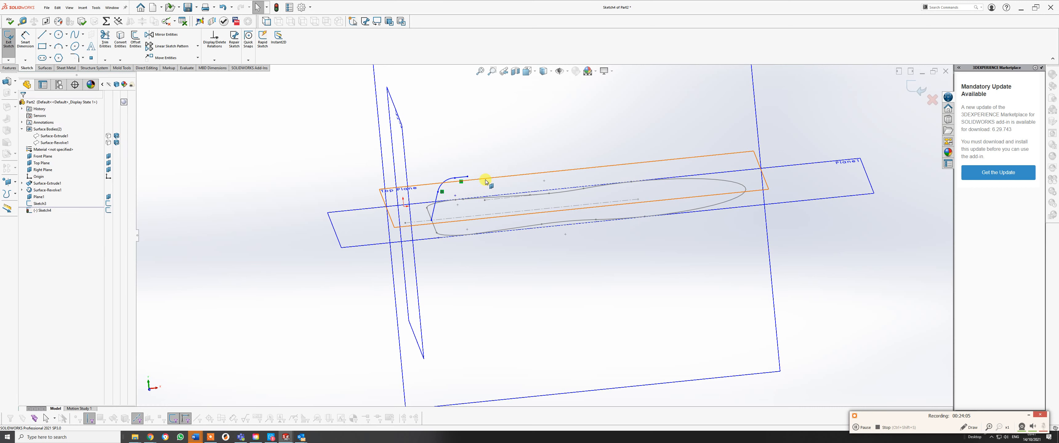
Step: Orient the view to Front and hide the planes and all other reference items around the new profile
key("space")
key("ctrl+1")
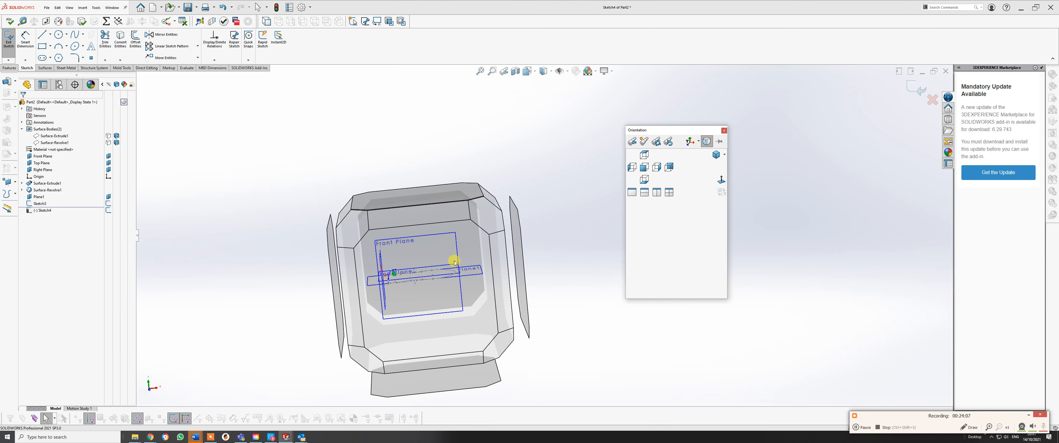
left_click(427, 301)
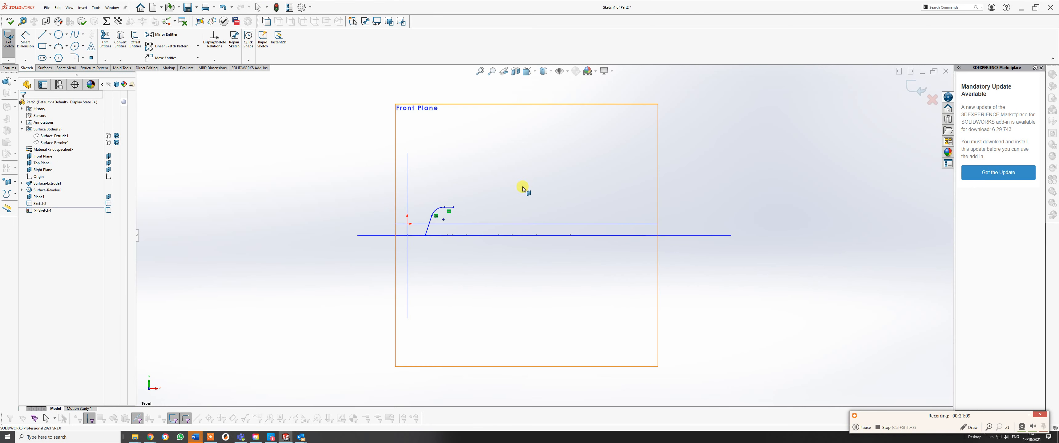
left_click(561, 71)
scroll(440, 247, "down", 2)
scroll(486, 193, "down", 1)
scroll(478, 190, "down", 1)
Step: Dimension the vertical distance from the slanted line's lower endpoint to the horizontal line as 15 mm
left_click(25, 39)
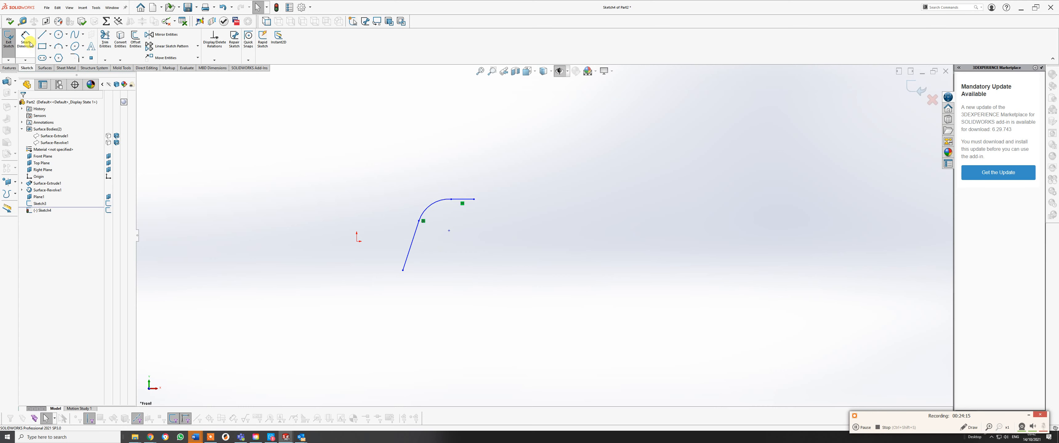
left_click(403, 270)
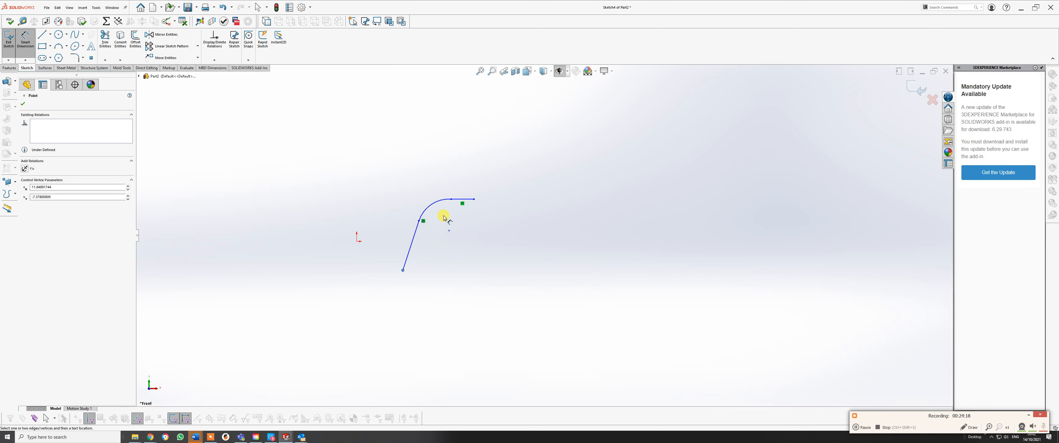
left_click(461, 201)
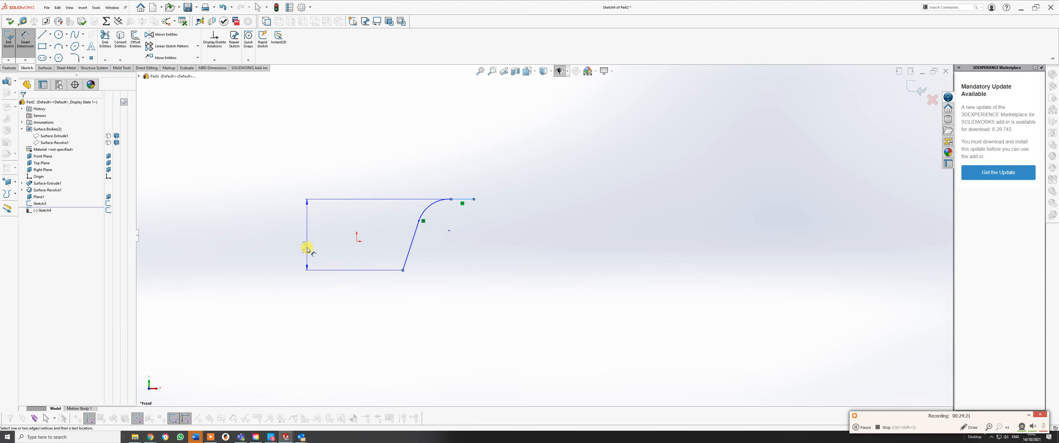
left_click(308, 250)
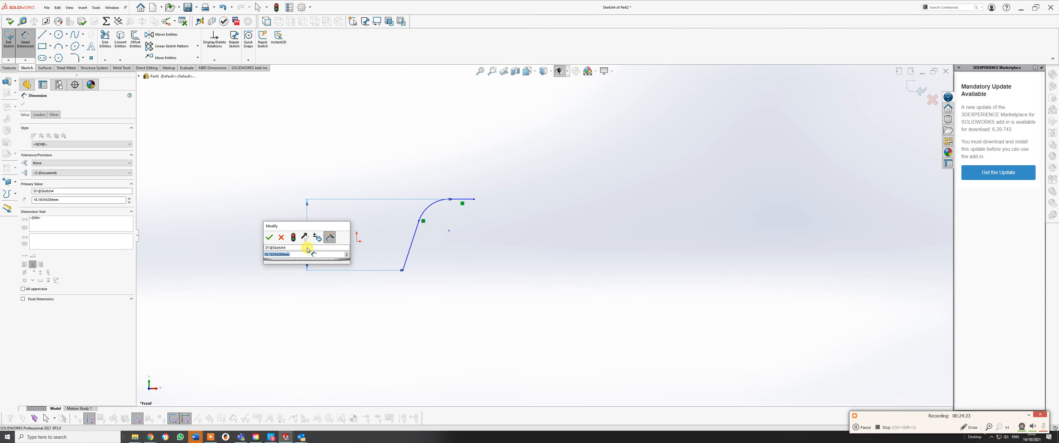
type("1")
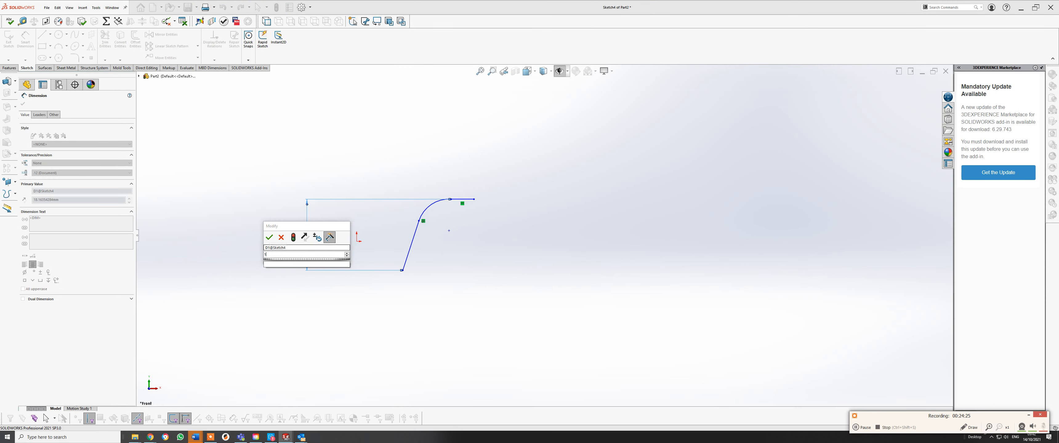
type("5")
key("Return")
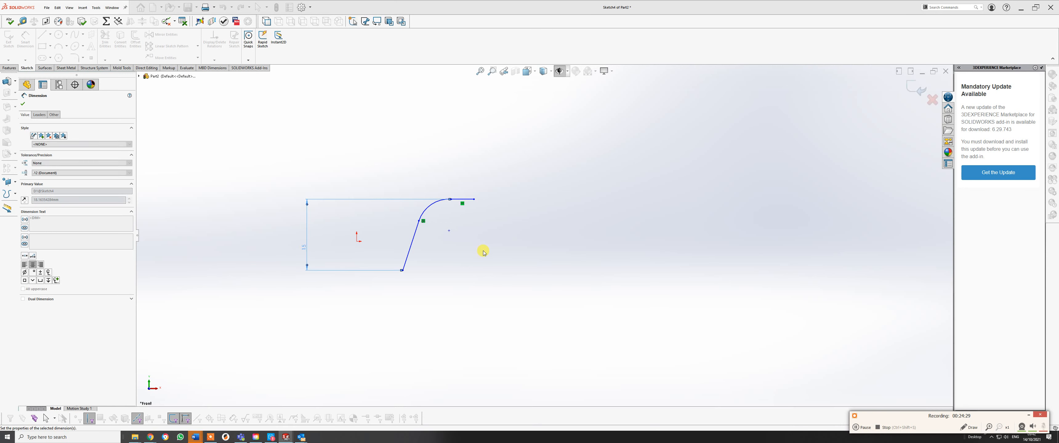
Step: Show the hidden item types again and turn off only the planes, keeping the outline sketch displayed
left_click(561, 72)
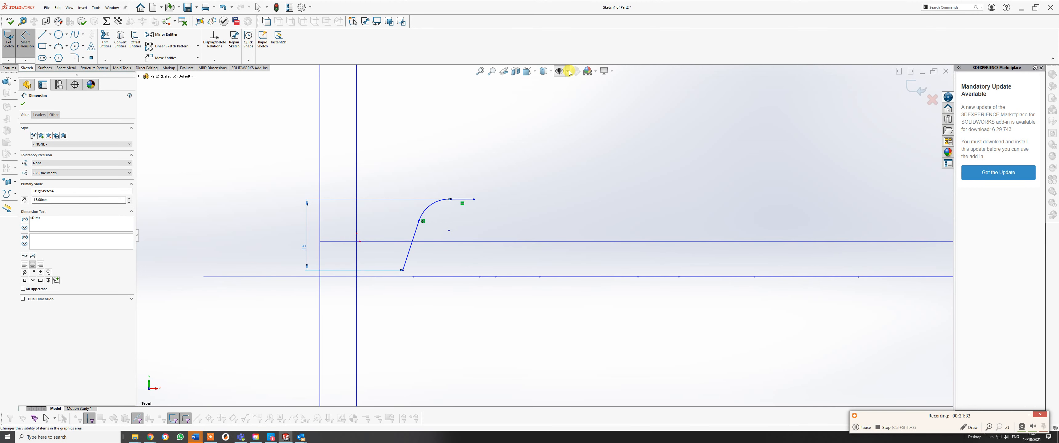
left_click(570, 71)
left_click(568, 72)
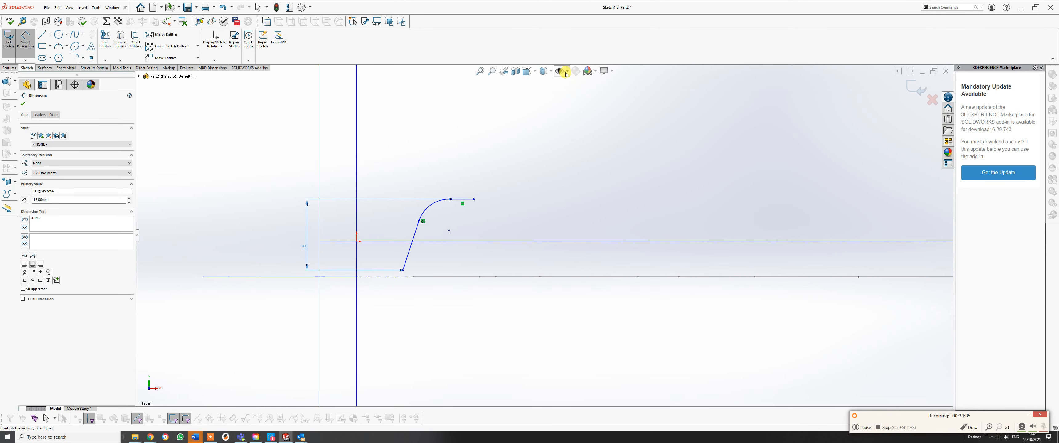
left_click(568, 73)
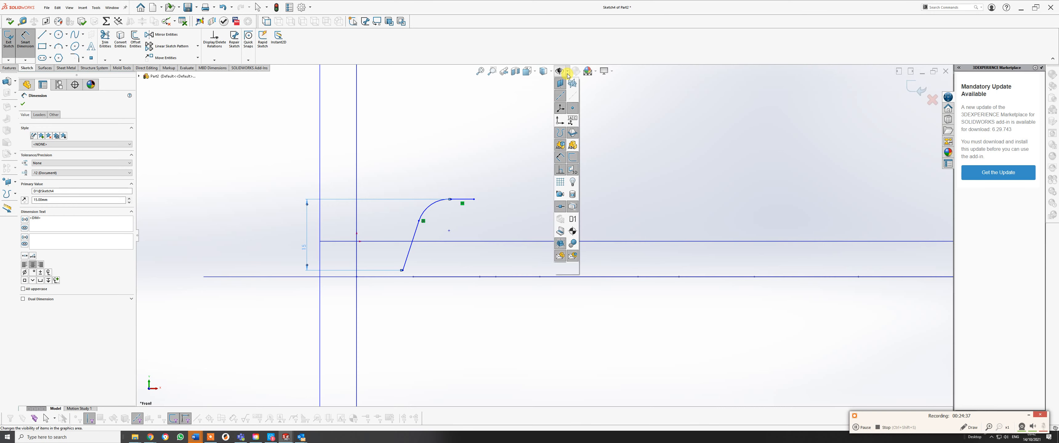
left_click(562, 83)
mouse_move(468, 207)
middle_mouse_down()
mouse_move(469, 222)
mouse_move(530, 206)
mouse_move(591, 249)
mouse_move(570, 254)
mouse_move(586, 244)
mouse_move(577, 247)
middle_mouse_up()
scroll(494, 227, "down", 3)
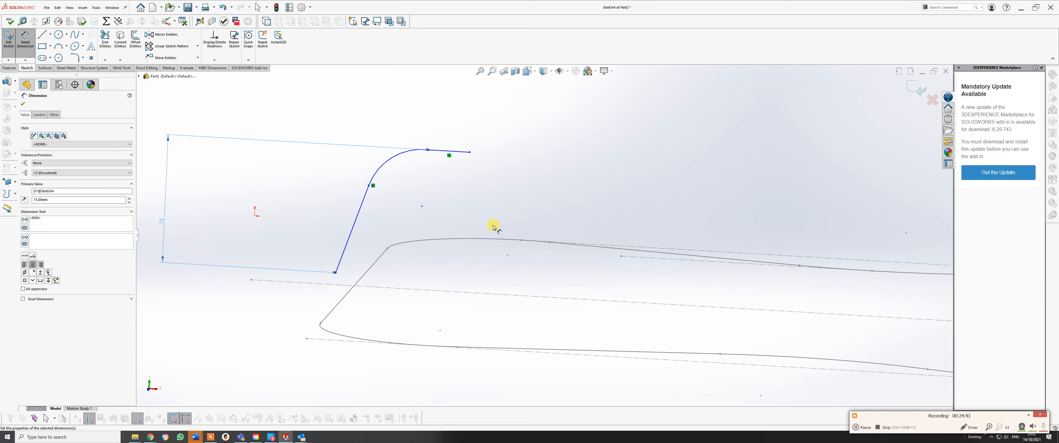
Step: Add a Pierce relation between the slanted line's lower endpoint and the outline's straight end edge
key("Escape")
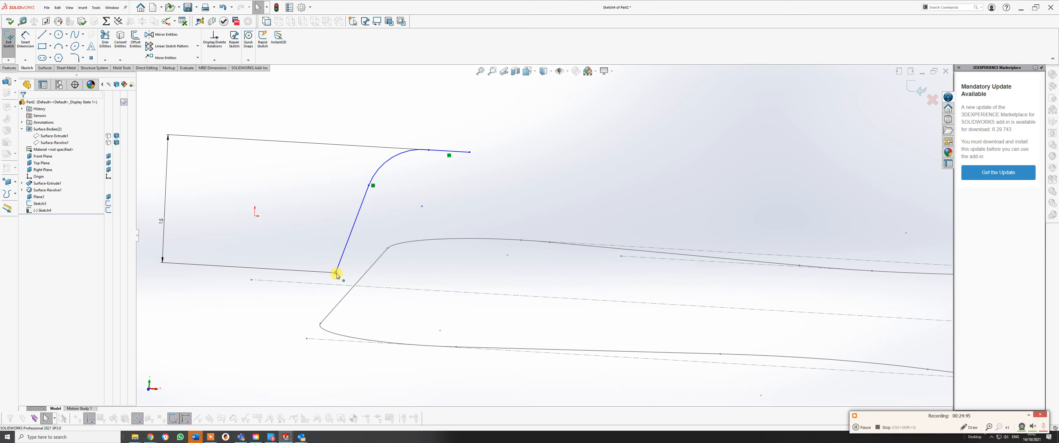
left_click(337, 273)
left_click(356, 288, "ctrl")
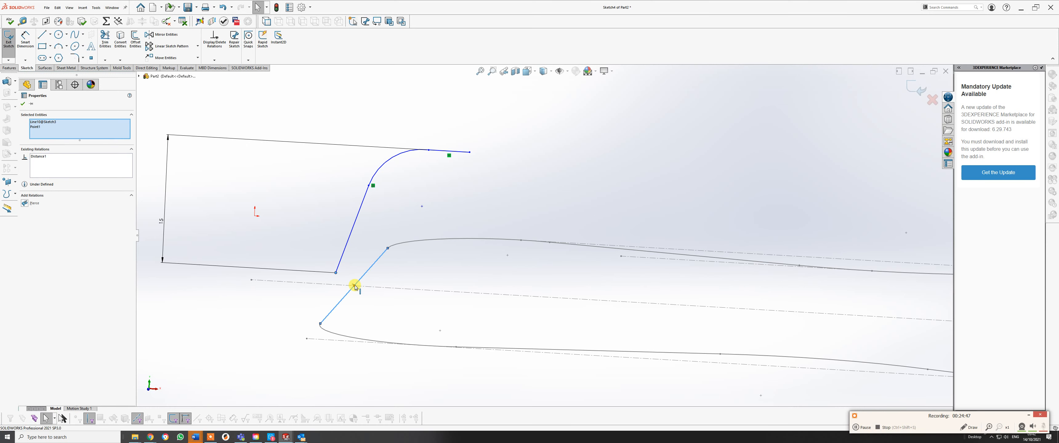
left_click(373, 258)
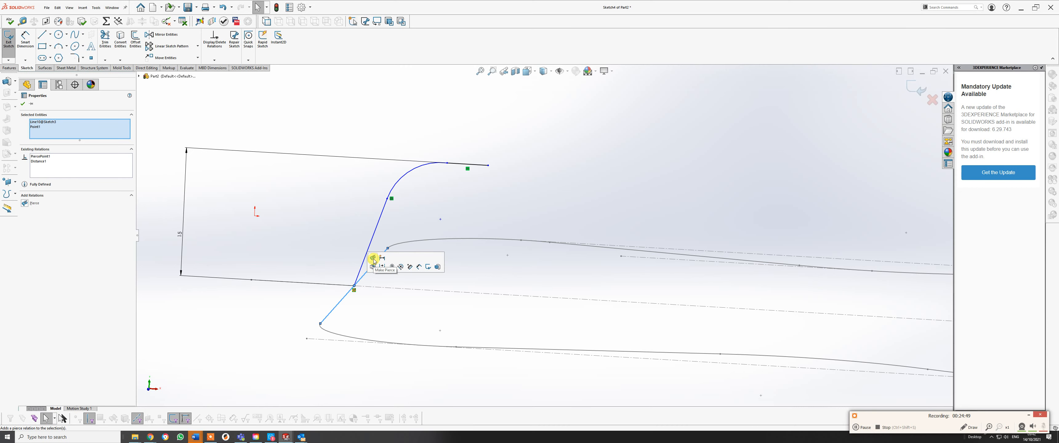
Step: Test whether the slanted line's pierced lower endpoint can still be moved off the outline's end edge
key("Escape")
scroll(372, 279, "down", 3)
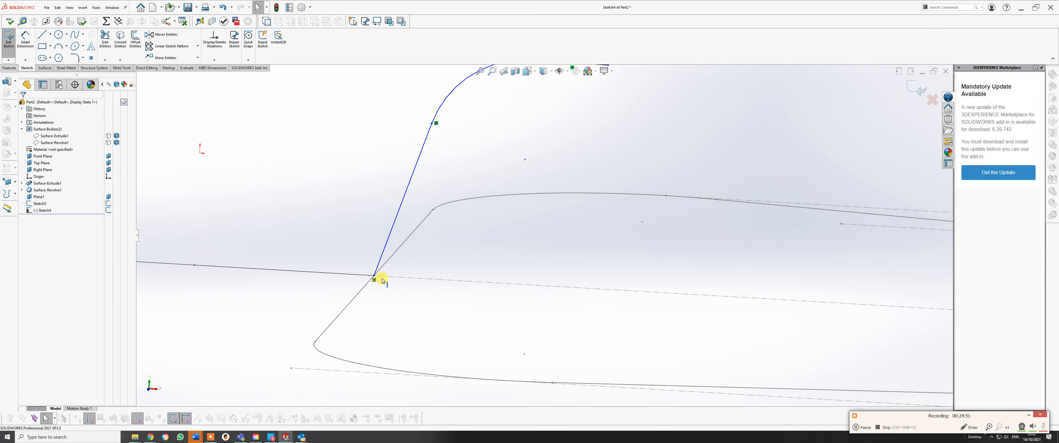
left_click_drag(374, 277, 422, 252)
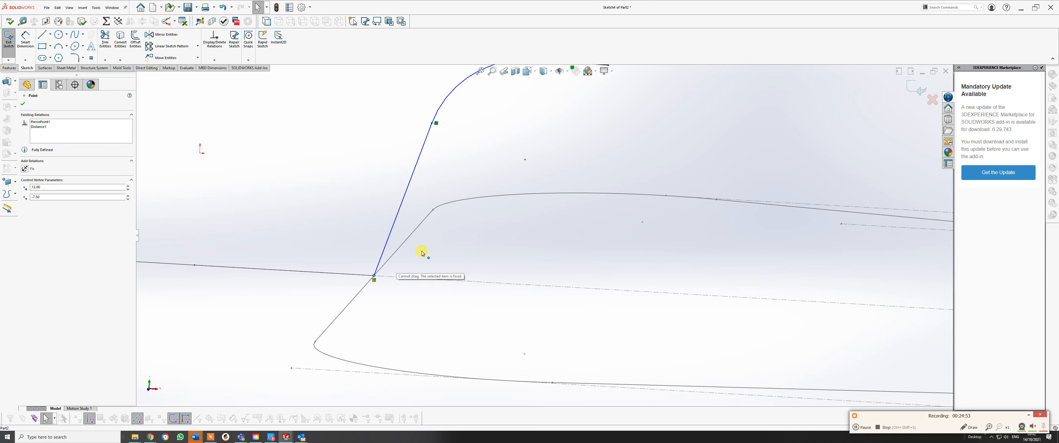
mouse_move(378, 279)
middle_mouse_down()
mouse_move(298, 294)
mouse_move(396, 259)
middle_mouse_up()
scroll(396, 259, "up", 5)
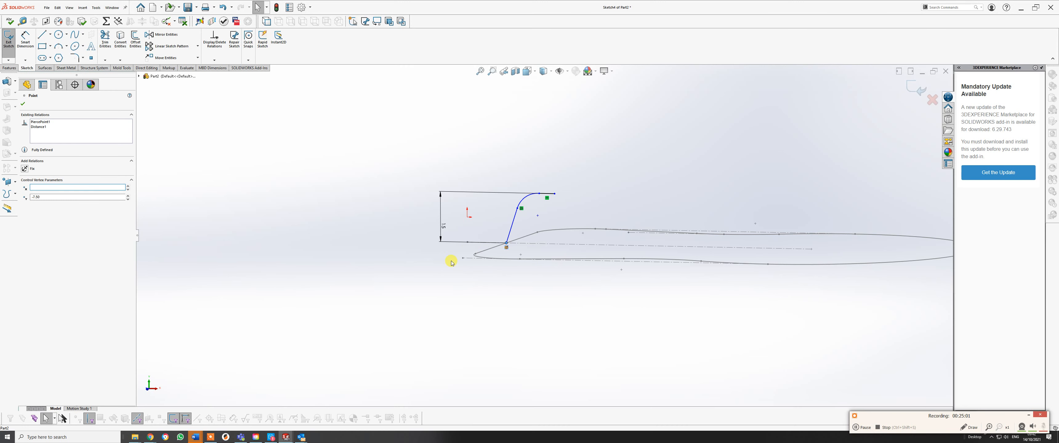
left_click(496, 276)
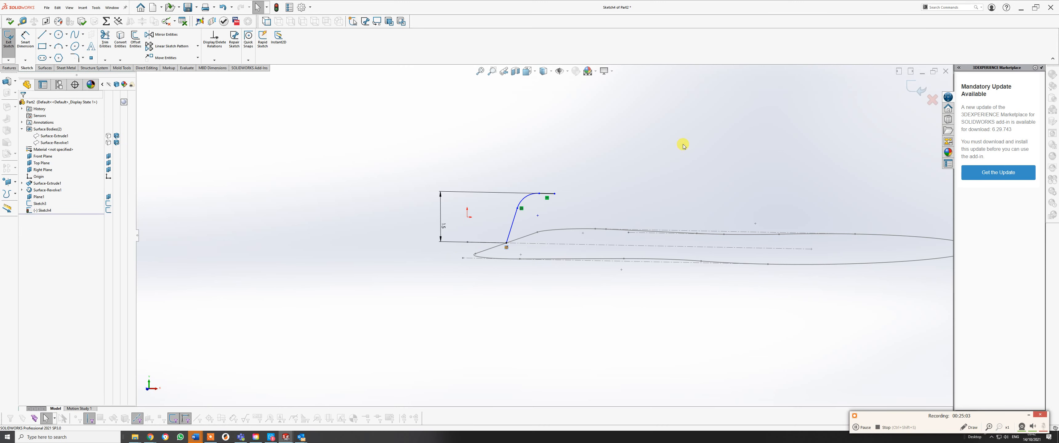
Step: Orient the view to Front and dimension the angle between the slanted line and the outline's horizontal edge line as 70 degrees
key("space")
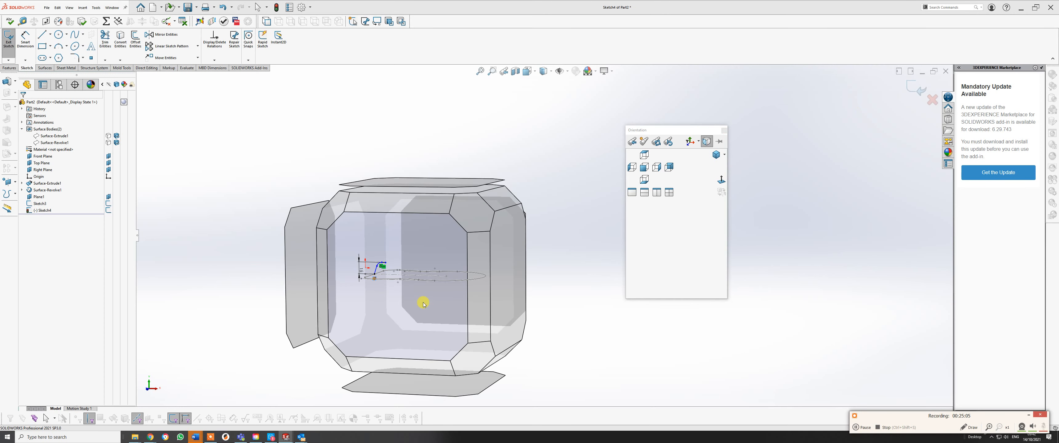
left_click(424, 300)
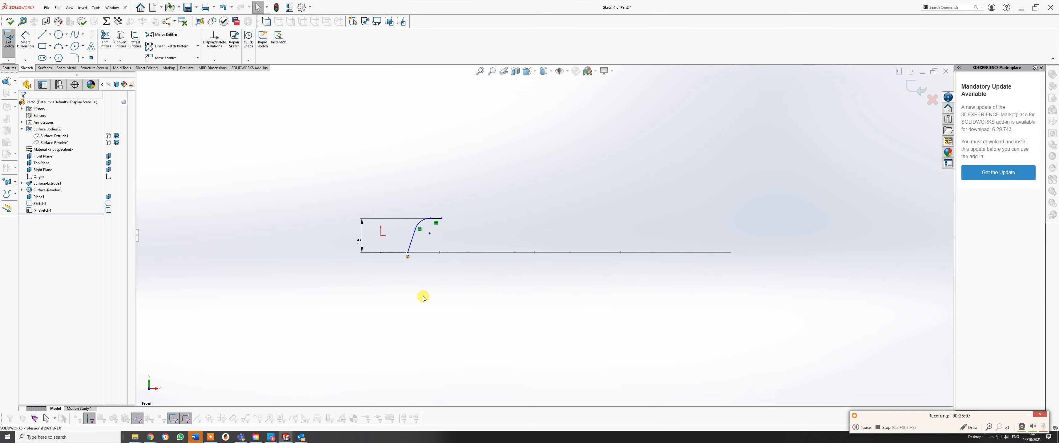
scroll(428, 210, "down", 3)
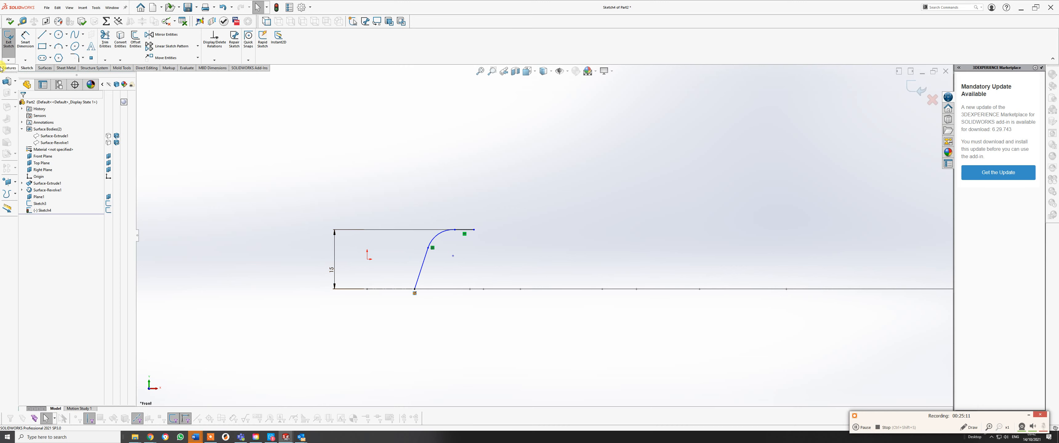
left_click(26, 43)
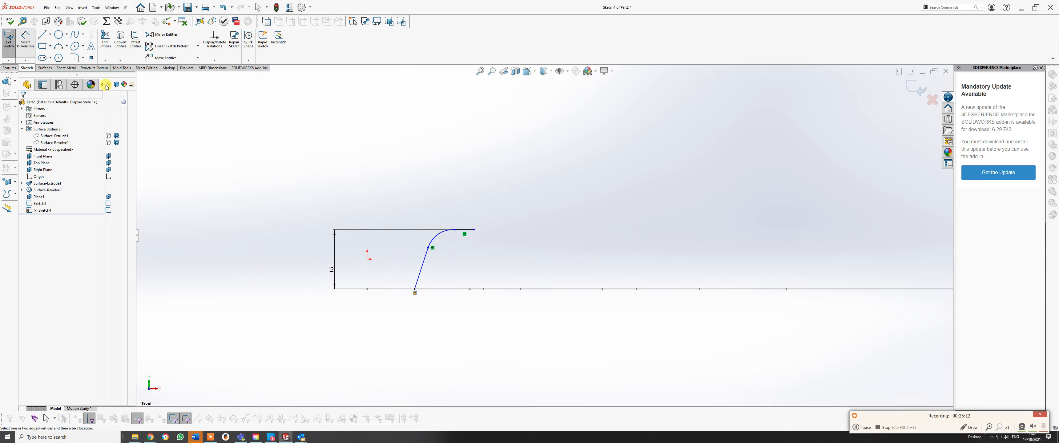
left_click(421, 268)
left_click(446, 290)
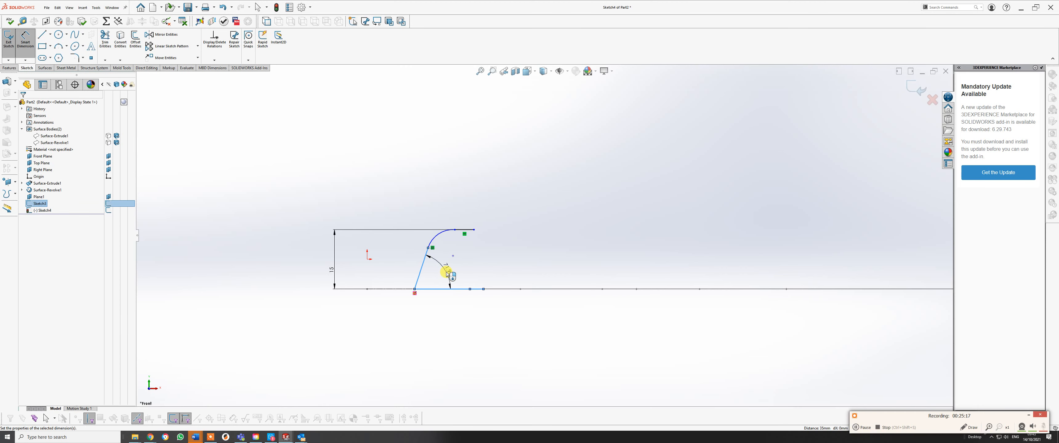
left_click(447, 274)
type("70")
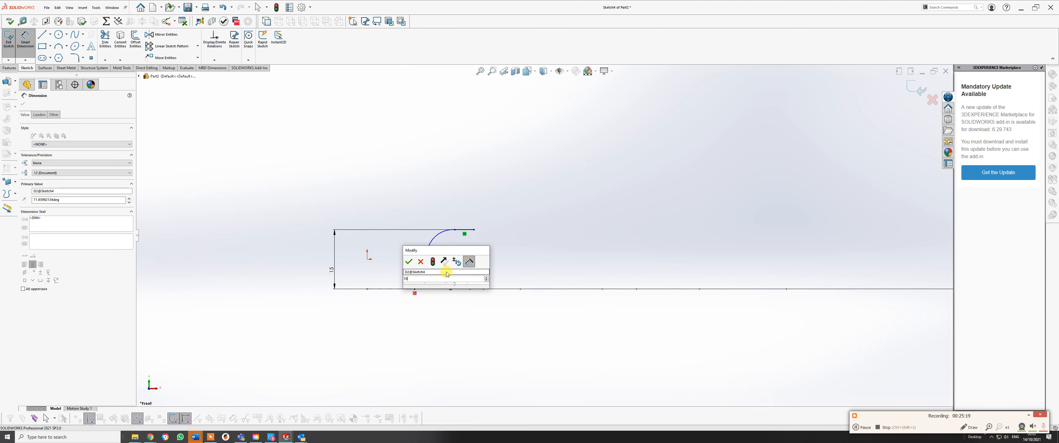
key("Escape")
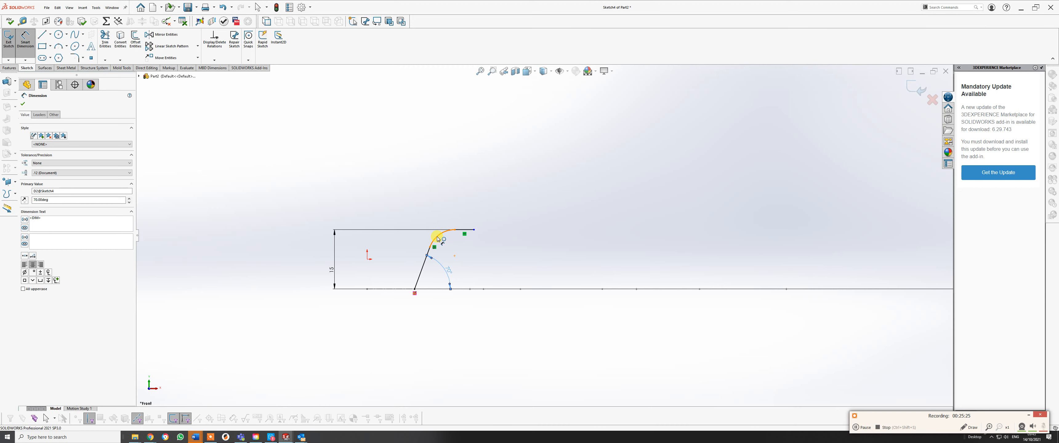
Step: Dimension the radius of the arc joining the slanted and horizontal lines as 5 mm
left_click(439, 240)
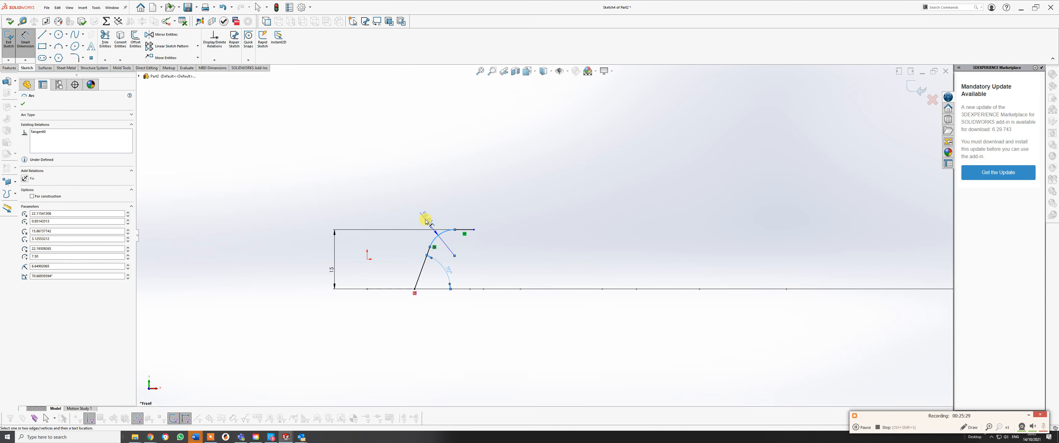
left_click(426, 222)
left_click(426, 221)
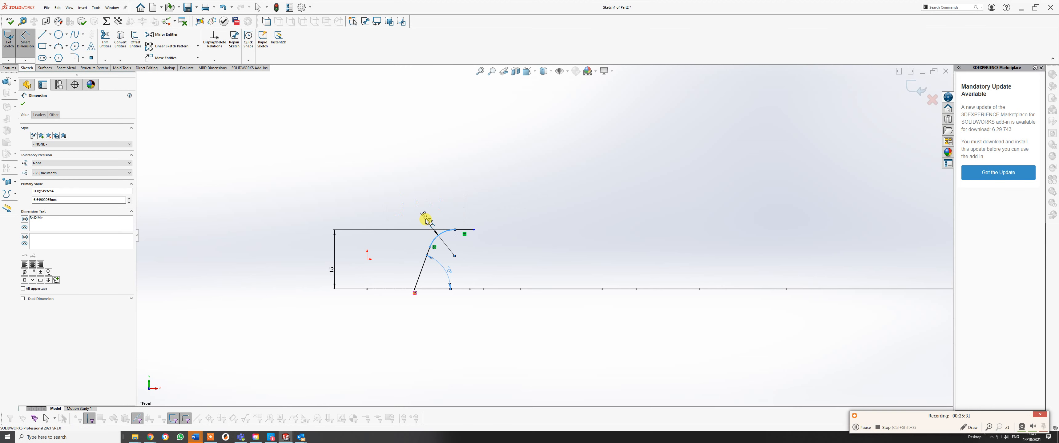
type("5")
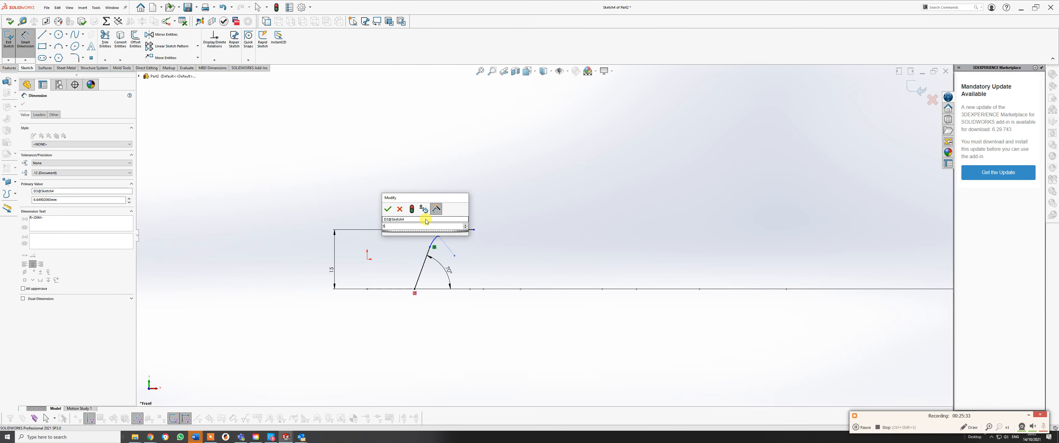
key("Return")
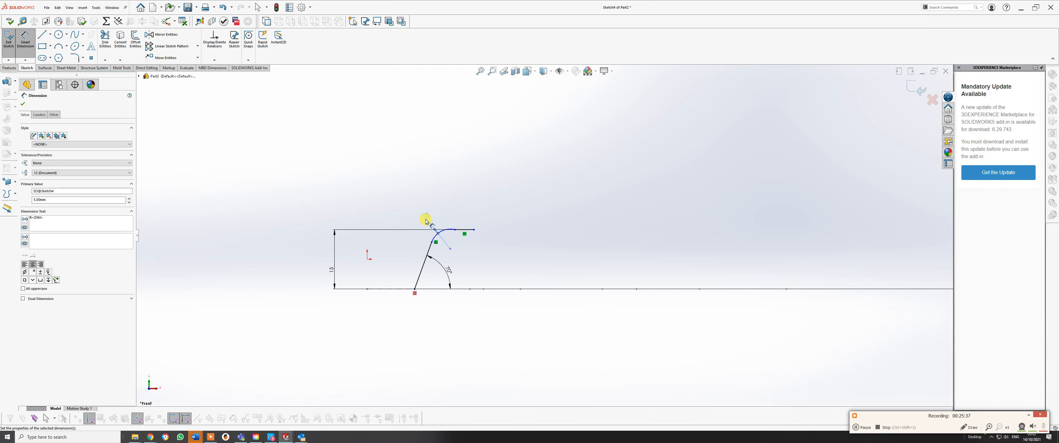
scroll(475, 229, "down", 2)
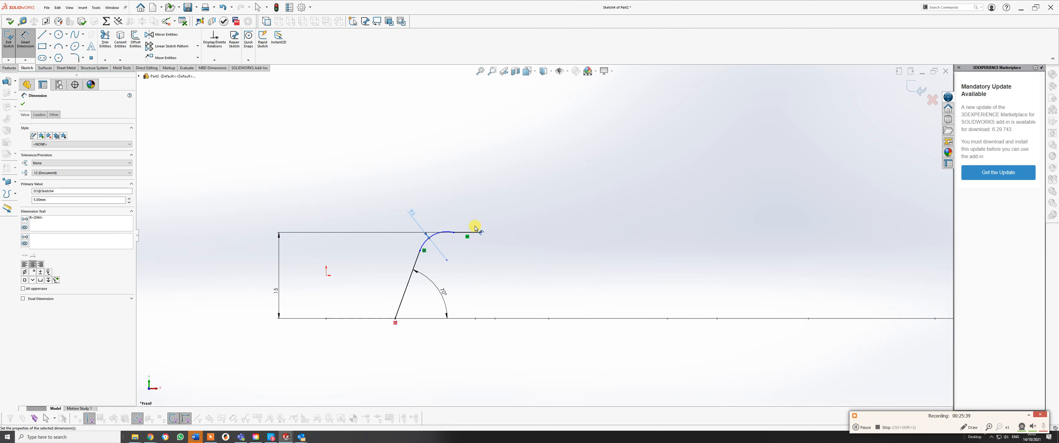
key("Escape")
key("Escape")
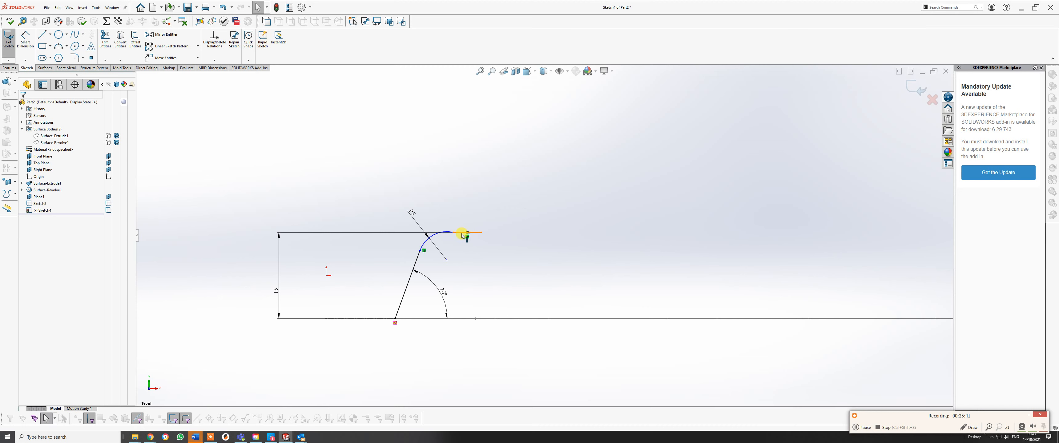
Step: Add a Tangent relation between the arc and the short horizontal line of the profile
left_click(461, 234)
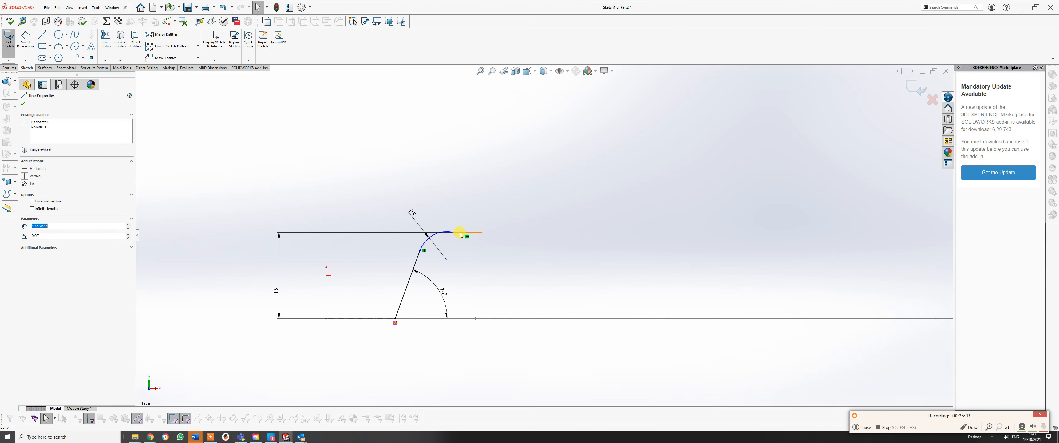
left_click(449, 234, "ctrl")
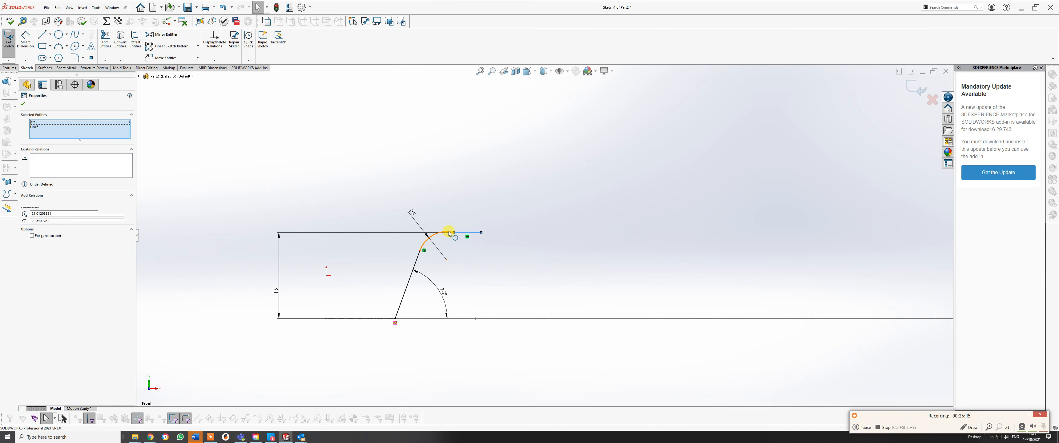
left_click(470, 204)
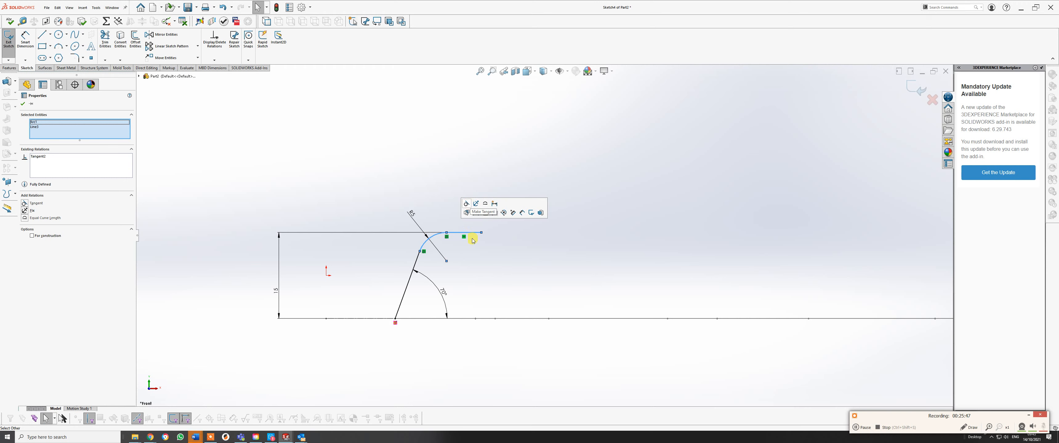
Step: Dimension the horizontal distance from the profile's free end to the far endpoint of the outline's centerline as 81 mm
scroll(547, 243, "up", 5)
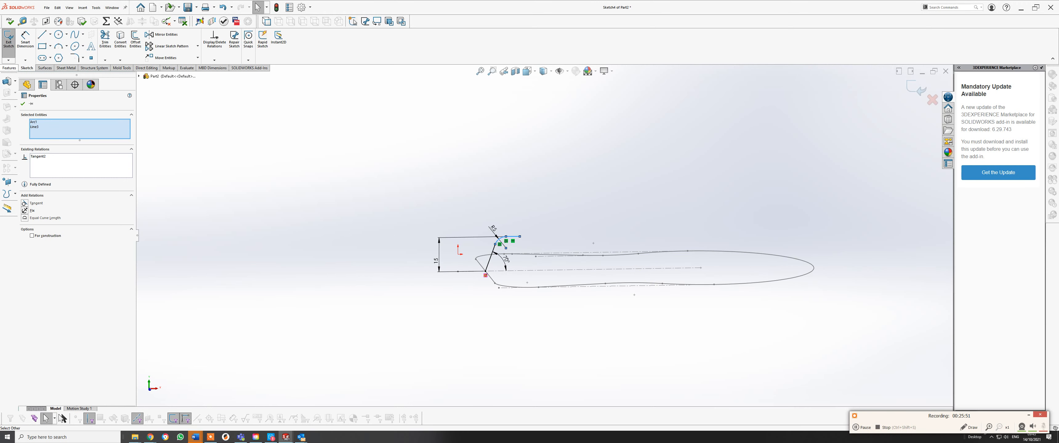
left_click(24, 41)
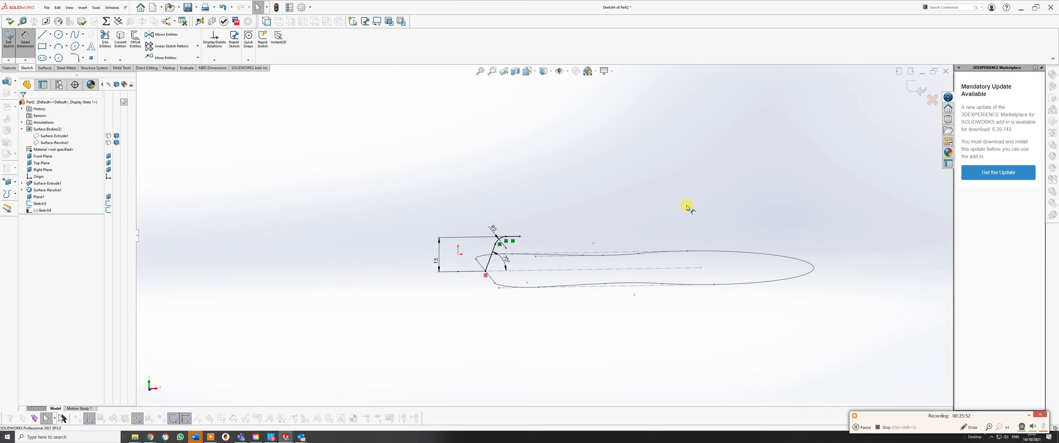
left_click(702, 269)
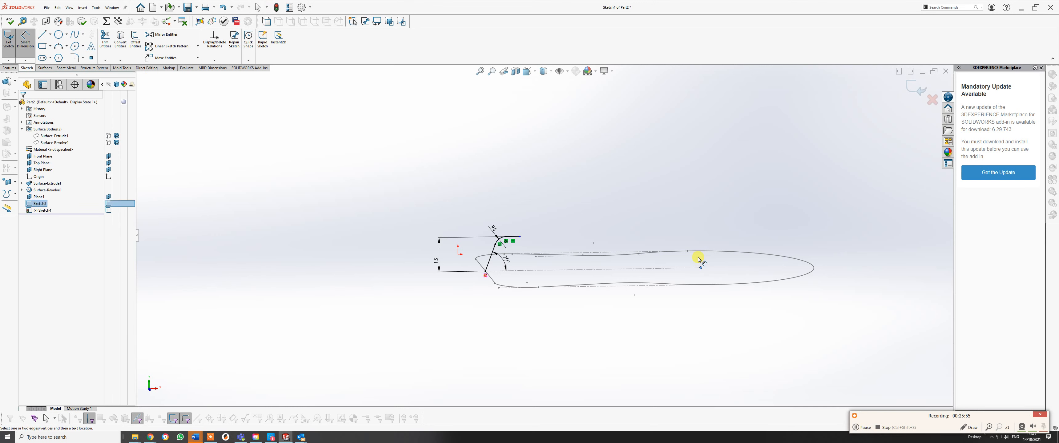
left_click(521, 237)
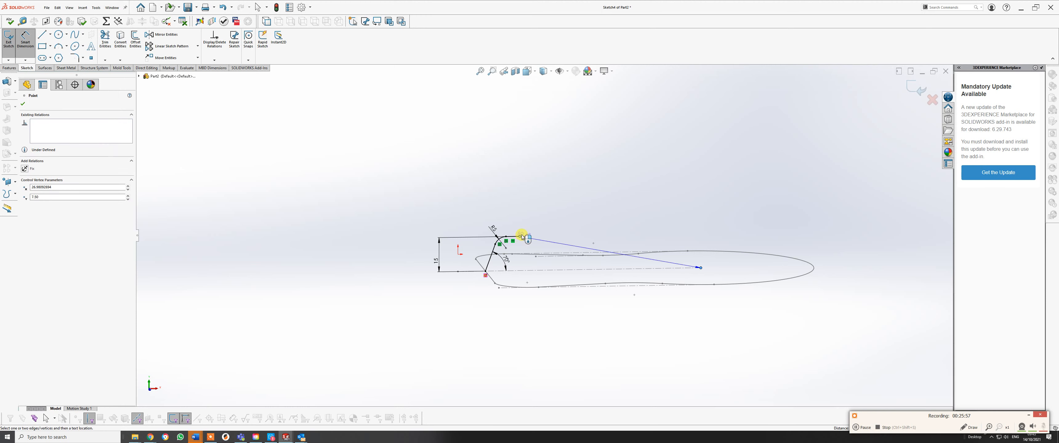
left_click(608, 207)
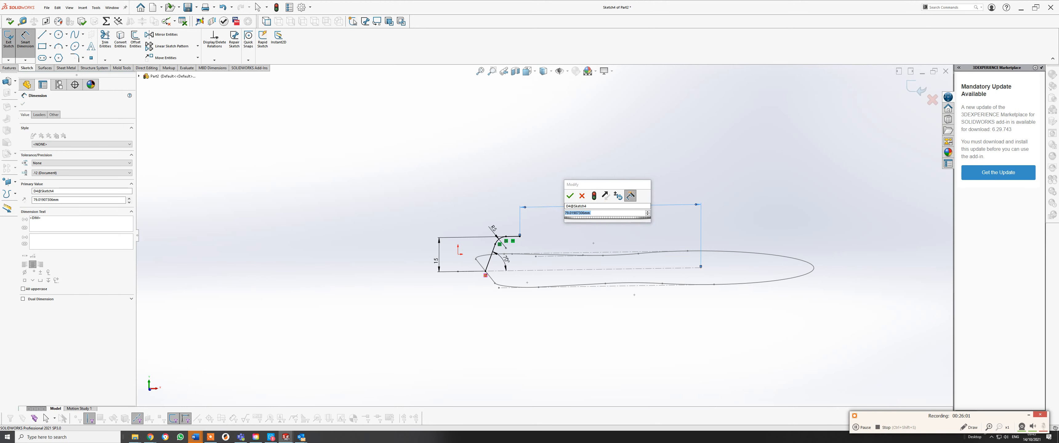
type("81")
key("Return")
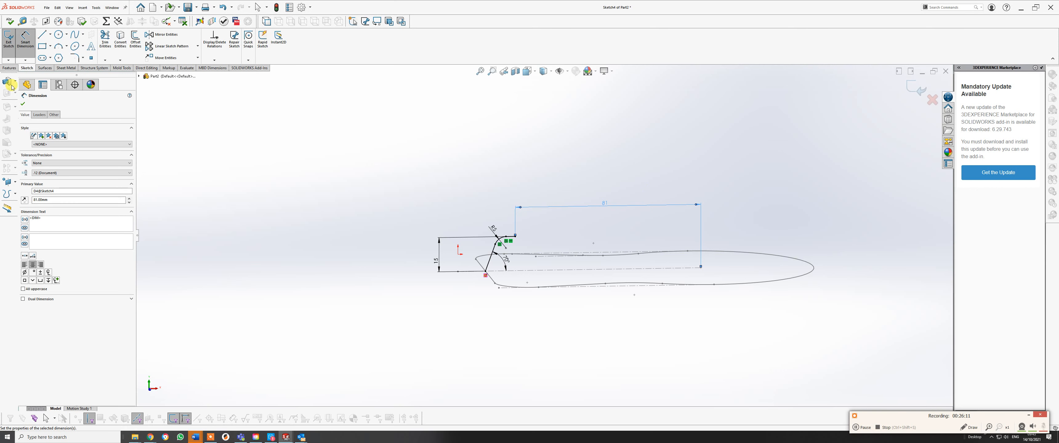
Step: Close the side profile sketch by starting a Swept Surface feature with a sketch profile
left_click(10, 67)
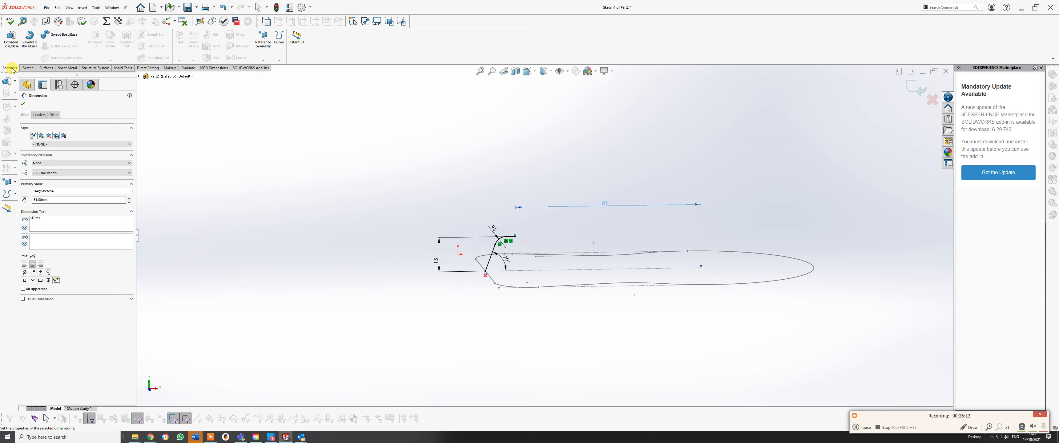
left_click(45, 67)
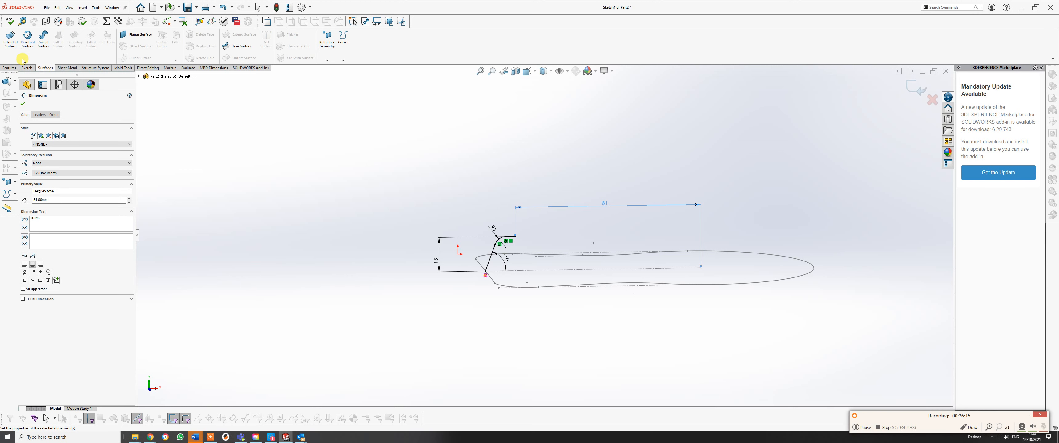
left_click(45, 38)
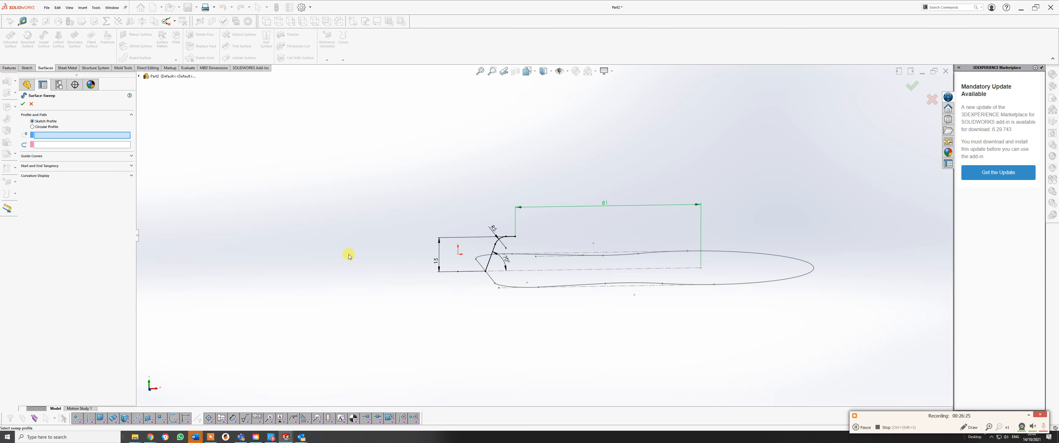
Step: Create a swept surface using the angled, rounded profile sketch and the closed guitar-shaped outline as the path
left_click(489, 263)
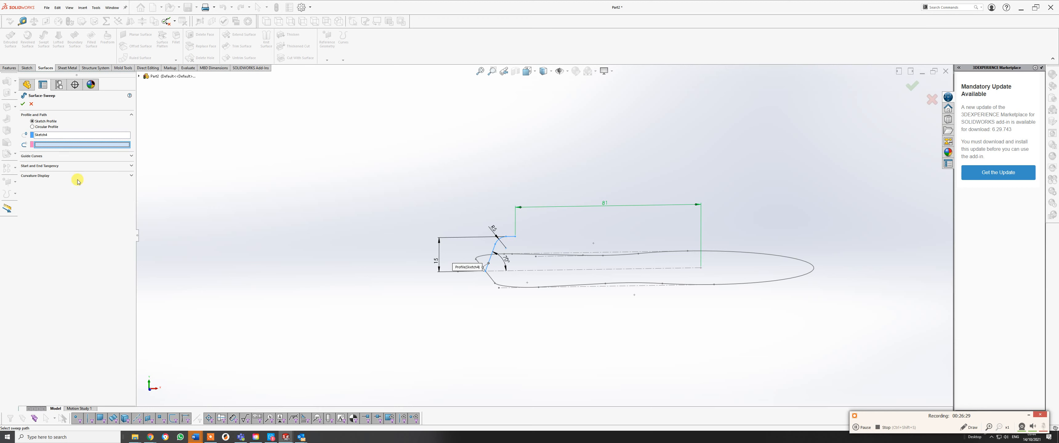
left_click(489, 278)
middle_click_drag(623, 282, 694, 289)
middle_click_drag(534, 305, 572, 305)
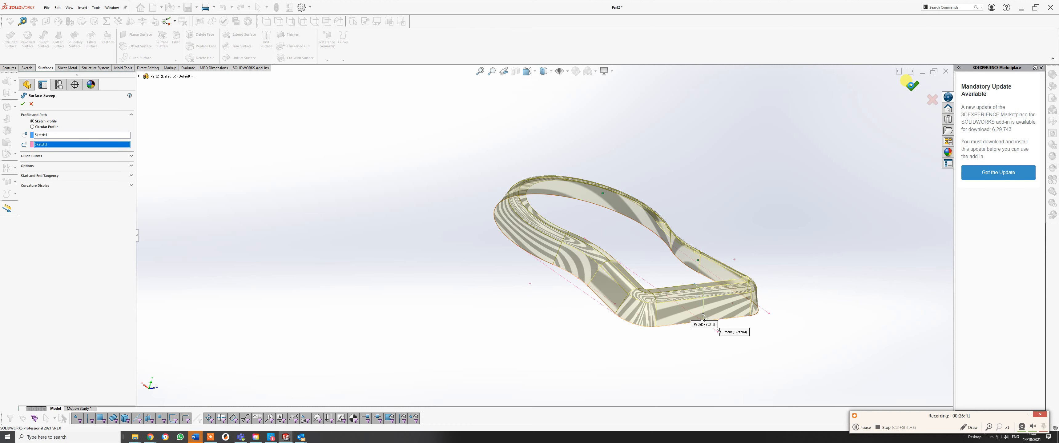
left_click(911, 85)
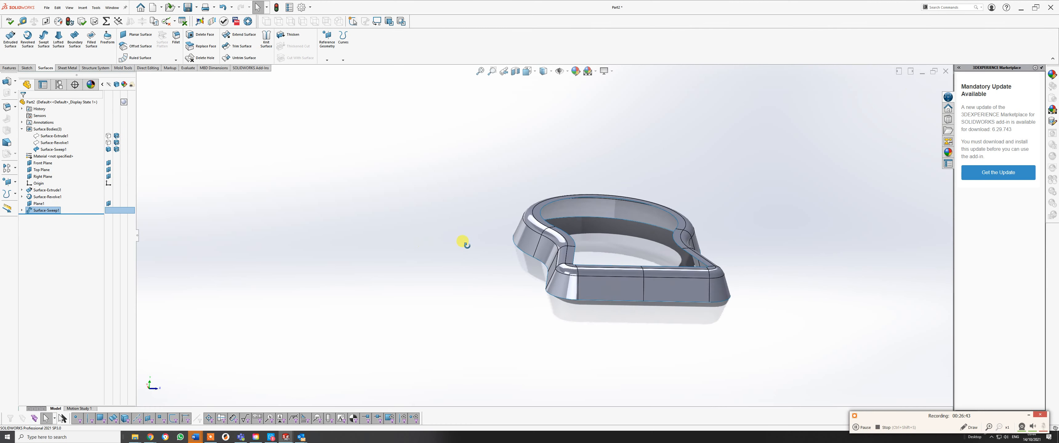
Step: Show the hidden Surface-Extrude1 and Surface-Revolve1 bodies together with the swept surface
middle_click_drag(464, 243, 407, 272)
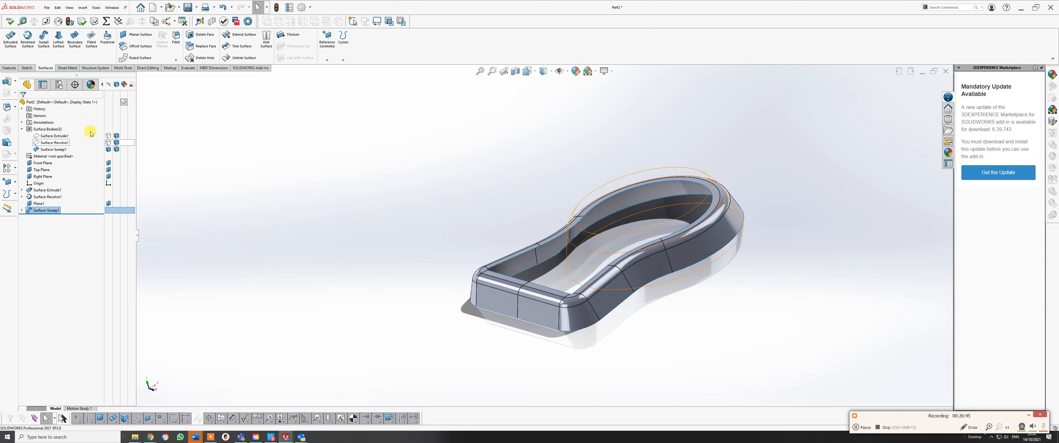
left_click(107, 136)
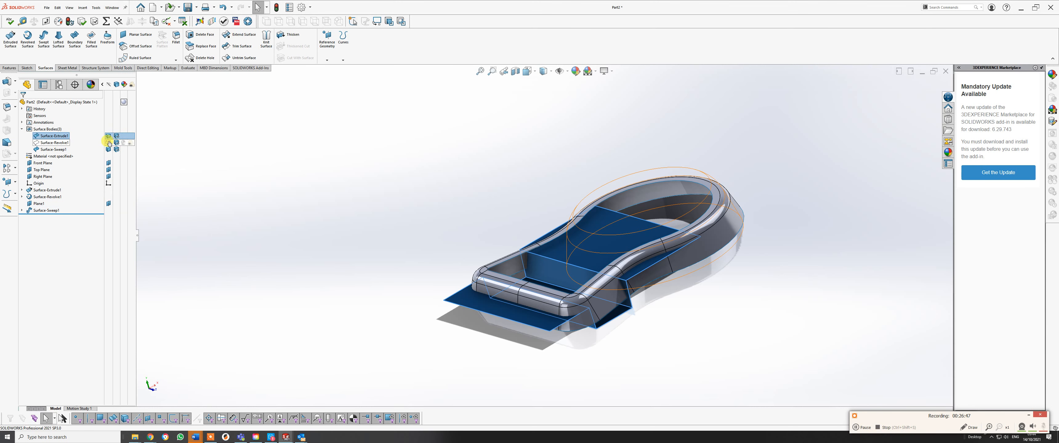
left_click(109, 143)
middle_click_drag(493, 268, 560, 243)
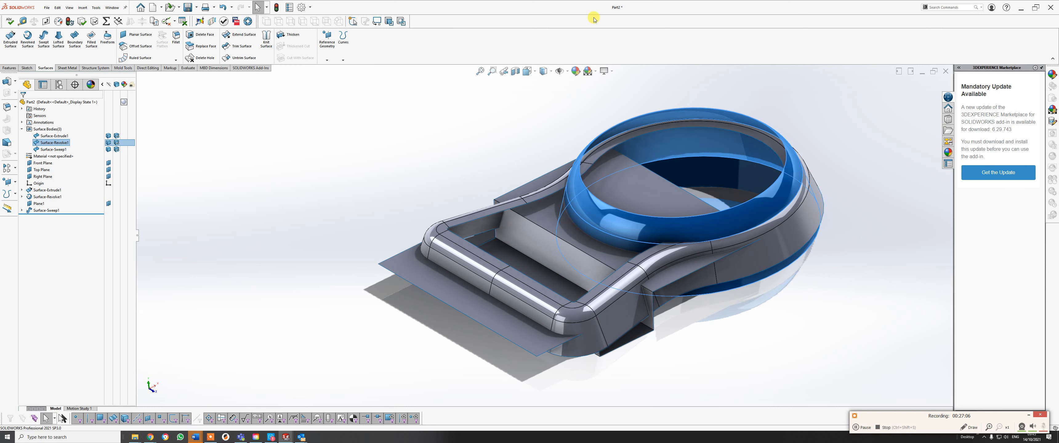
Step: Turn off RealView Graphics for the model display and clear the selection
left_click(612, 71)
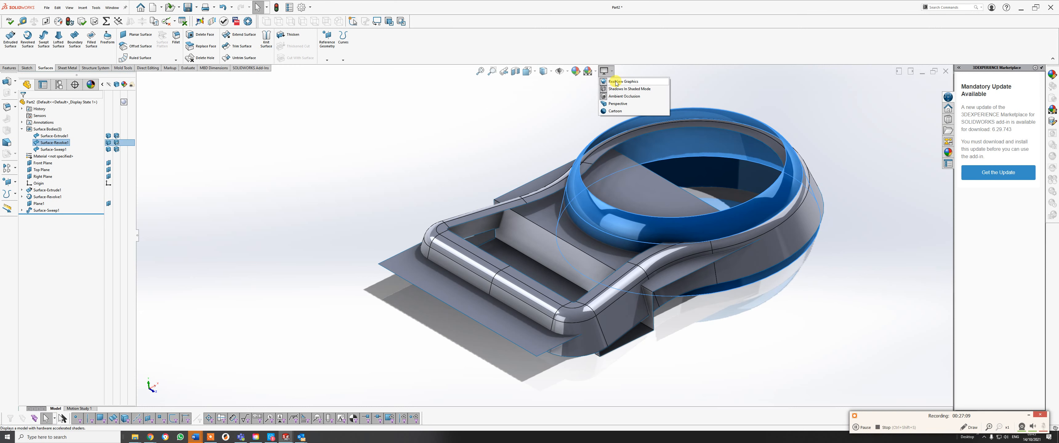
left_click(616, 82)
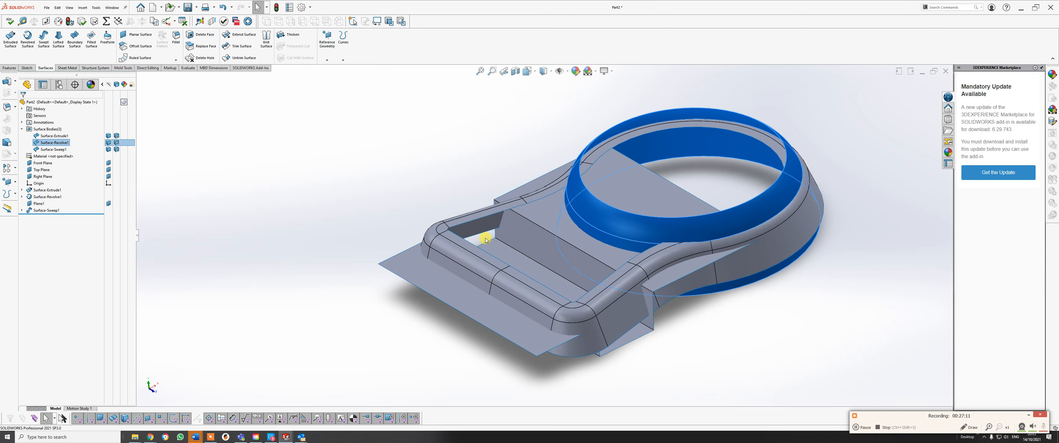
key("Escape")
Step: Examine from several angles how the extruded, revolved and swept surfaces intersect each other
middle_click_drag(484, 231, 751, 296)
scroll(750, 296, "down", 3)
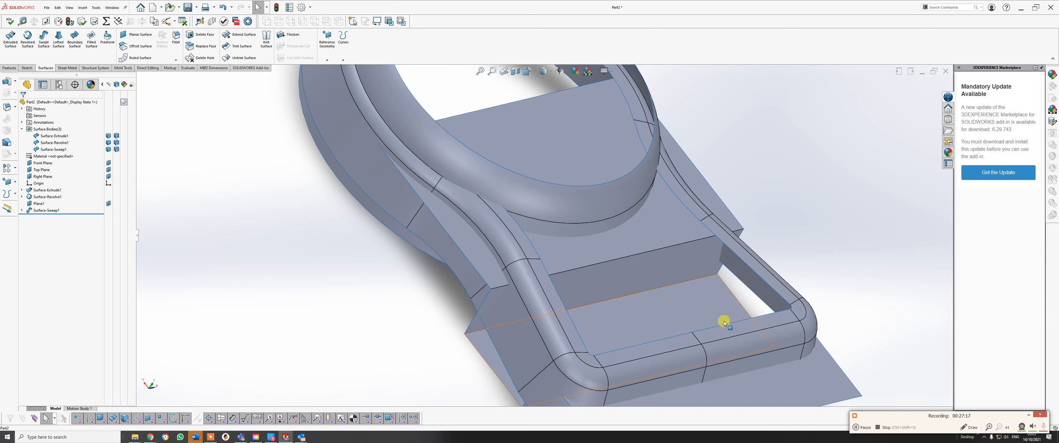
middle_click_drag(761, 332, 591, 130)
middle_click_drag(551, 190, 466, 274)
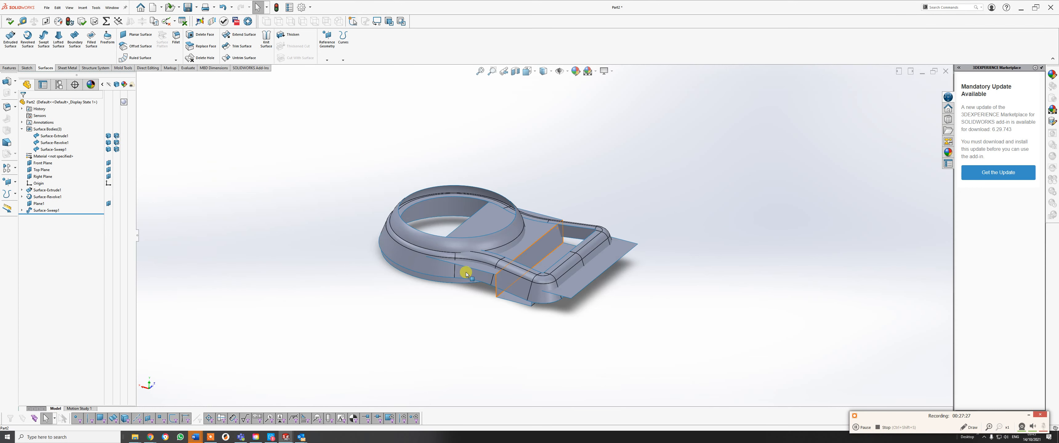
scroll(466, 274, "down", 2)
middle_click_drag(496, 237, 505, 251)
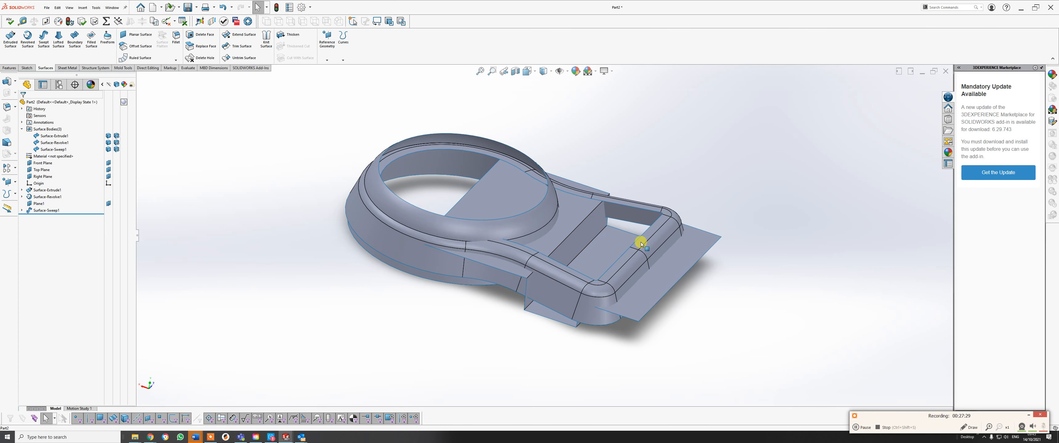
middle_click_drag(641, 244, 582, 240)
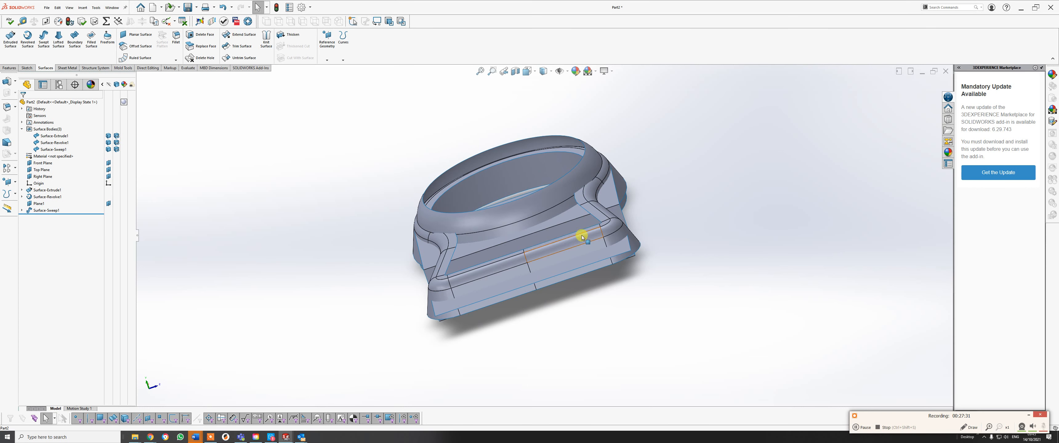
left_click(856, 428)
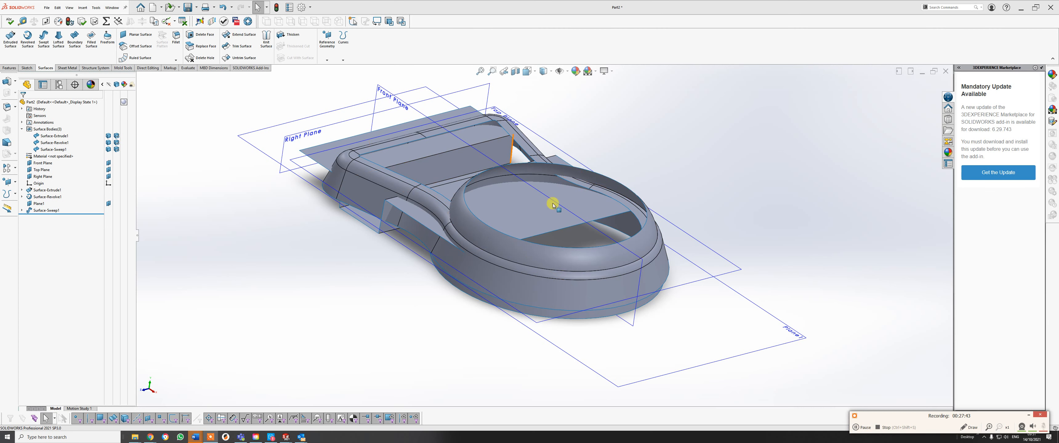
Step: Create a reference plane offset 106 mm from the Right Plane, passing through the round end of the model
mouse_move(508, 246)
middle_mouse_down()
mouse_move(445, 227)
mouse_move(522, 243)
middle_mouse_up()
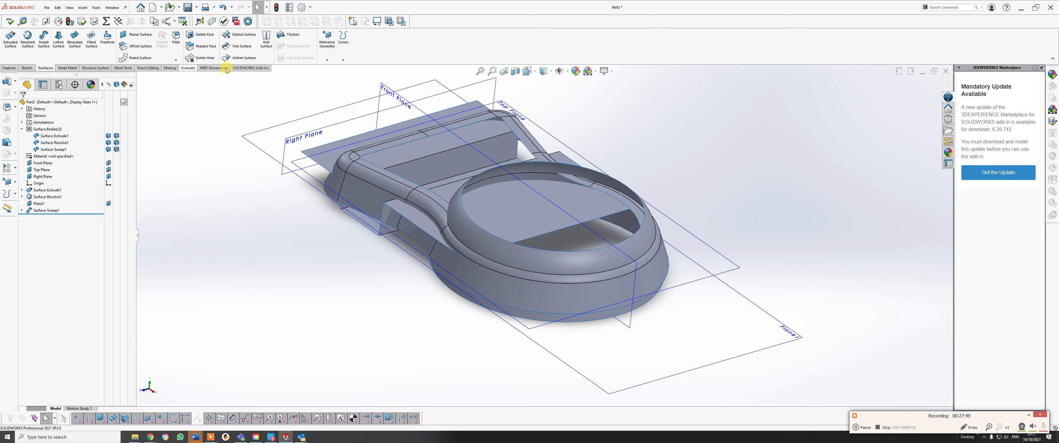
left_click(324, 36)
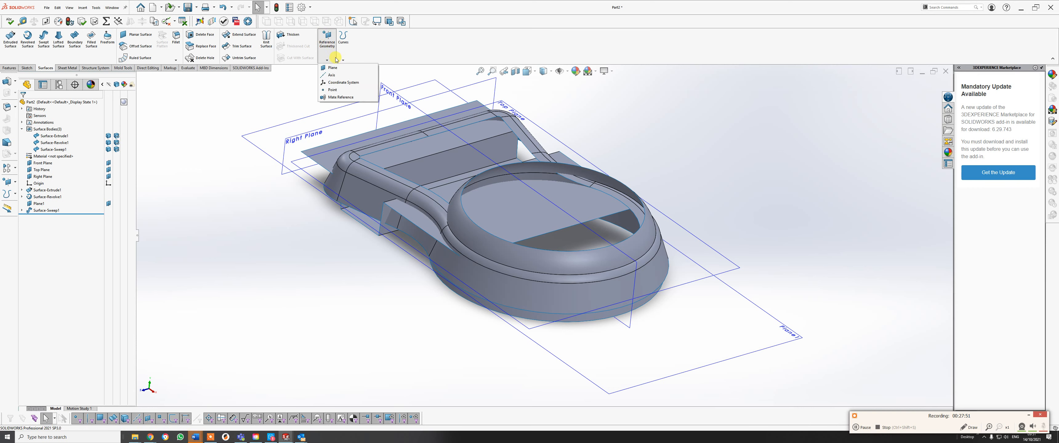
left_click(333, 69)
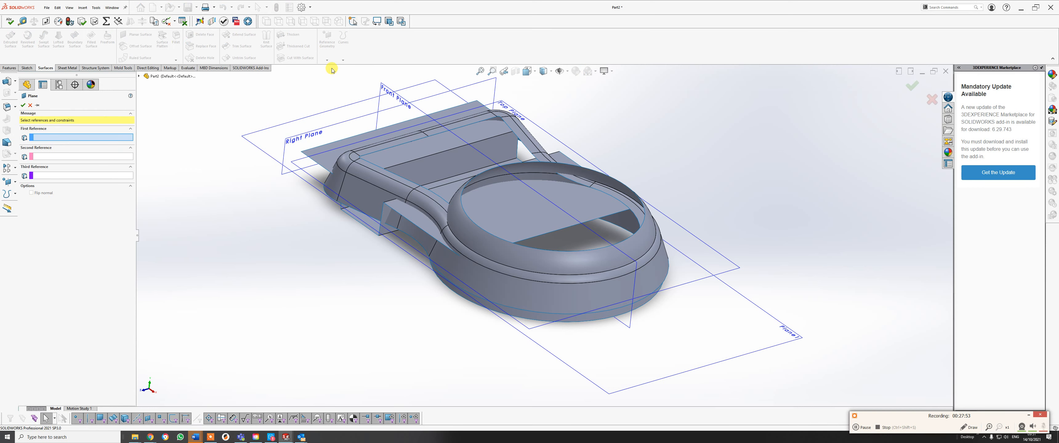
left_click(296, 149)
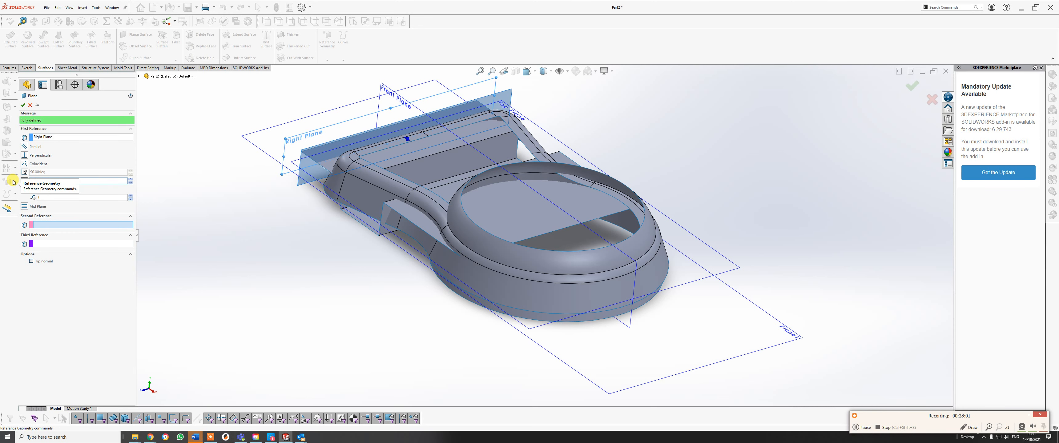
key("Return")
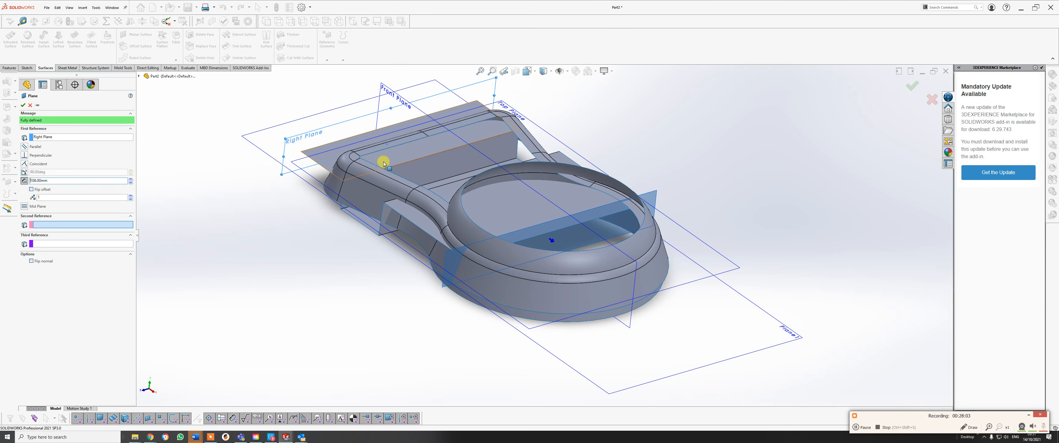
middle_click_drag(477, 252, 480, 237)
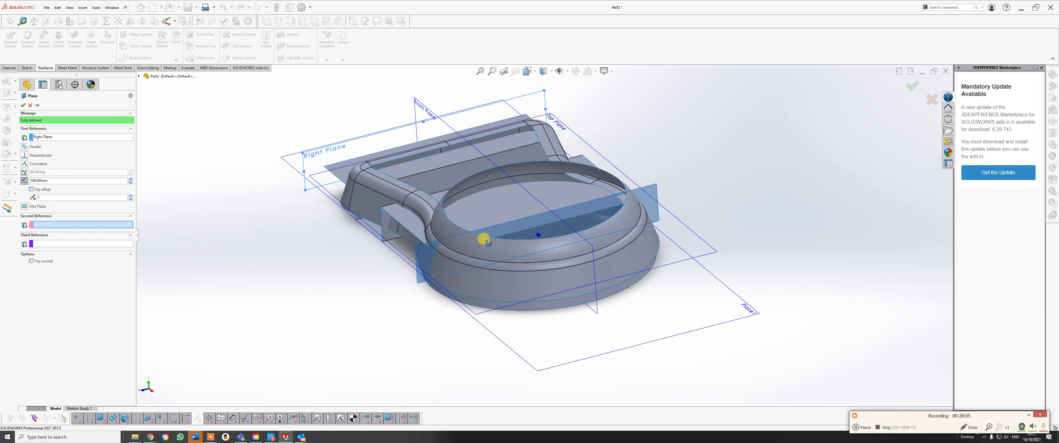
left_click(23, 106)
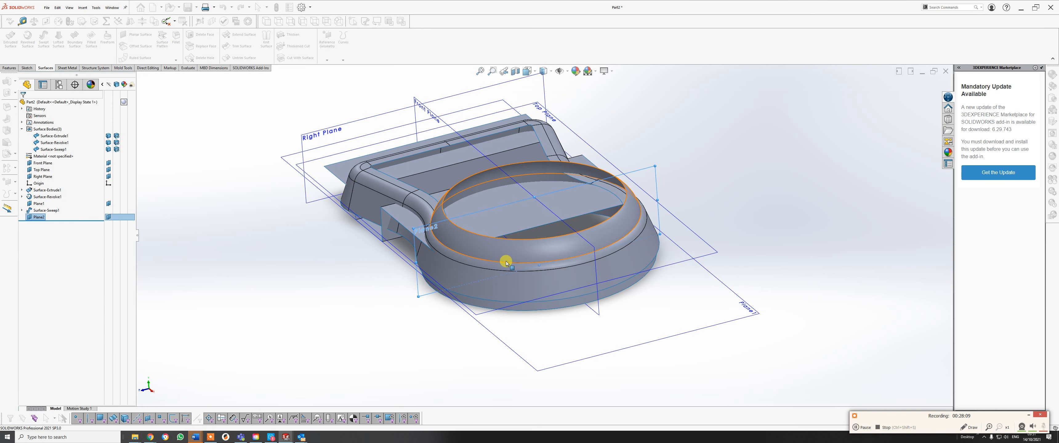
Step: Start a sketch on the new offset plane and draw a vertical centerline upward from the origin
left_click(27, 68)
left_click(9, 37)
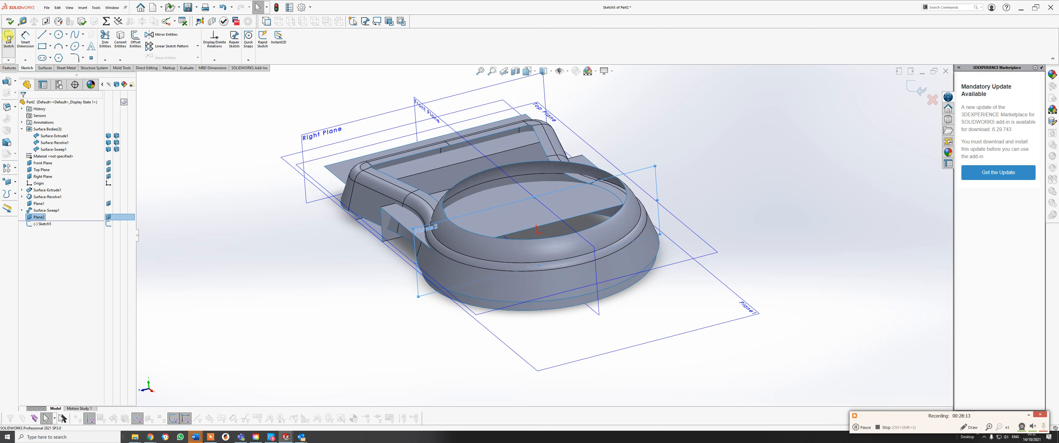
left_click(50, 35)
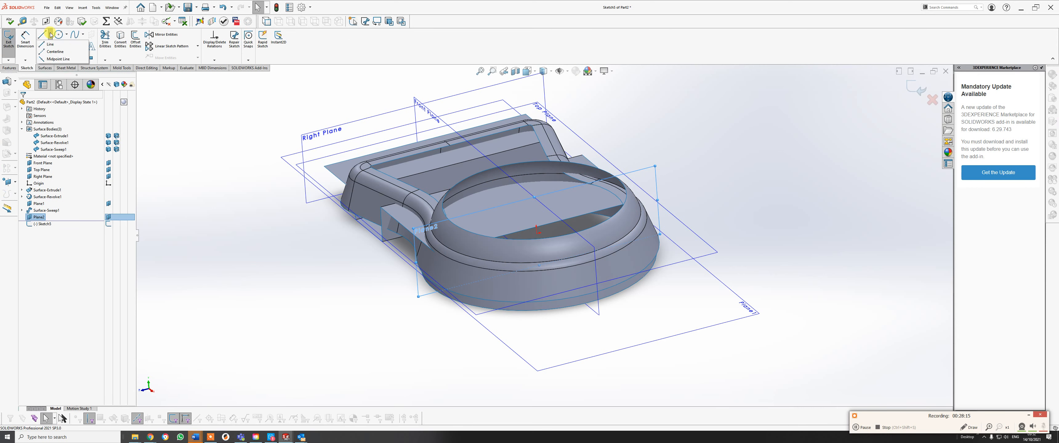
left_click(50, 52)
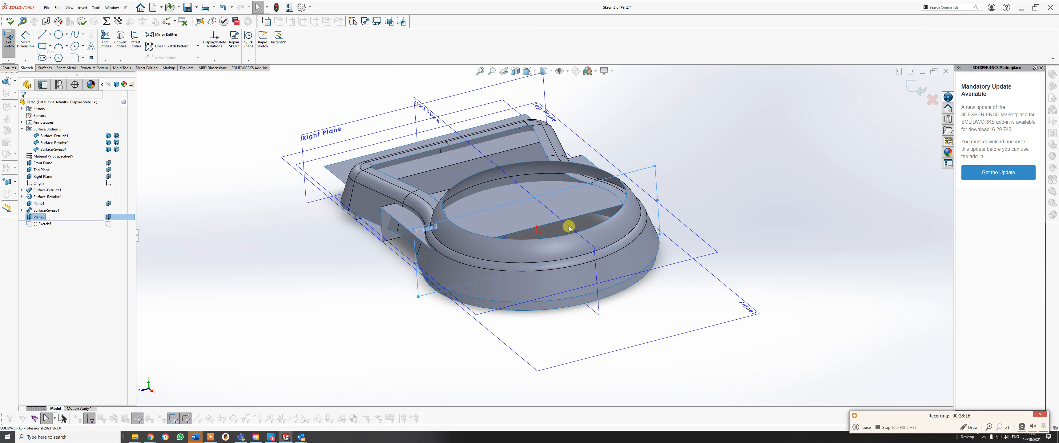
left_click(537, 234)
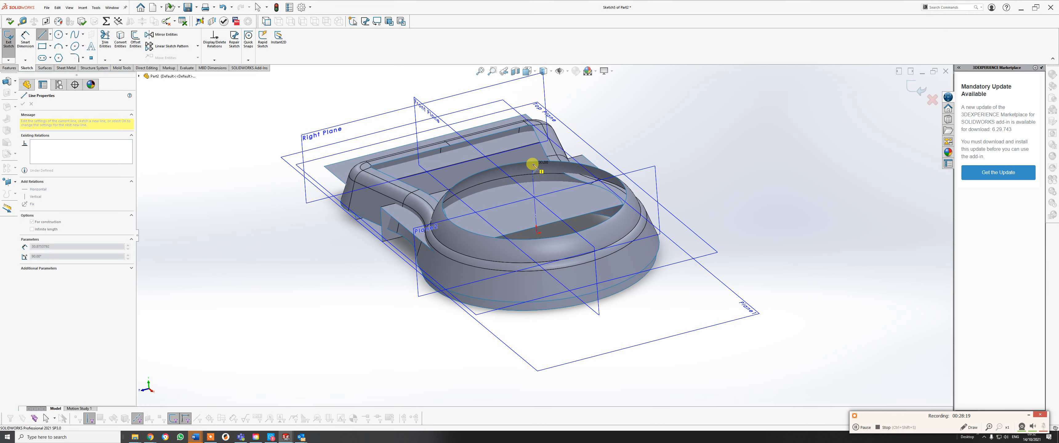
left_click(533, 164)
right_click(539, 167)
left_click(549, 172)
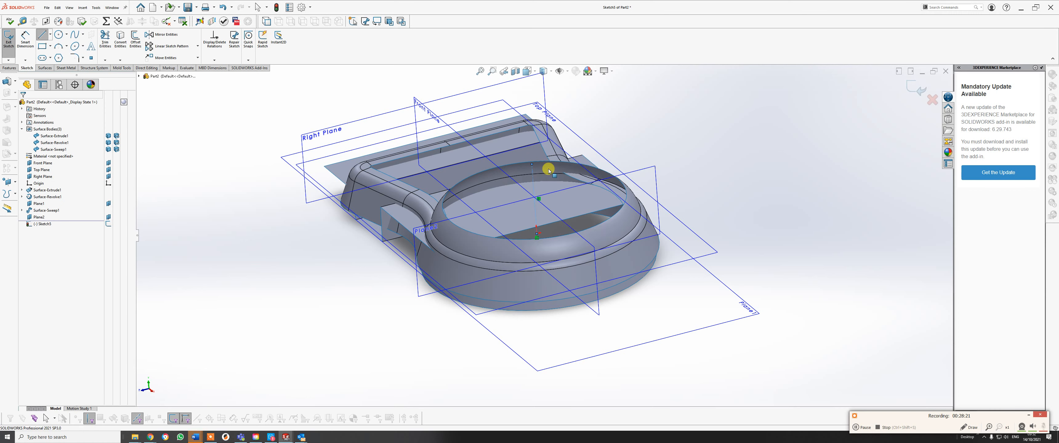
Step: In the Right view, sketch a slightly slanted line crossing the model's full height on one side of the centerline
middle_click_drag(537, 224, 511, 224)
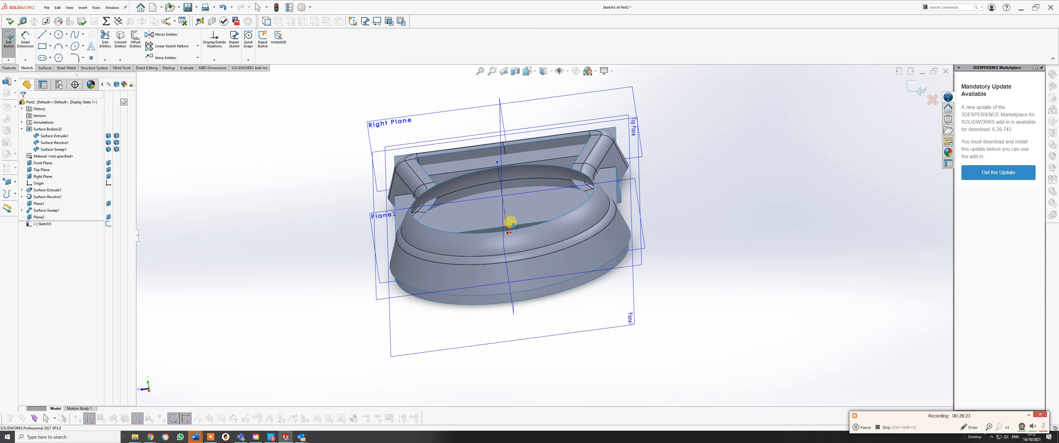
key("space")
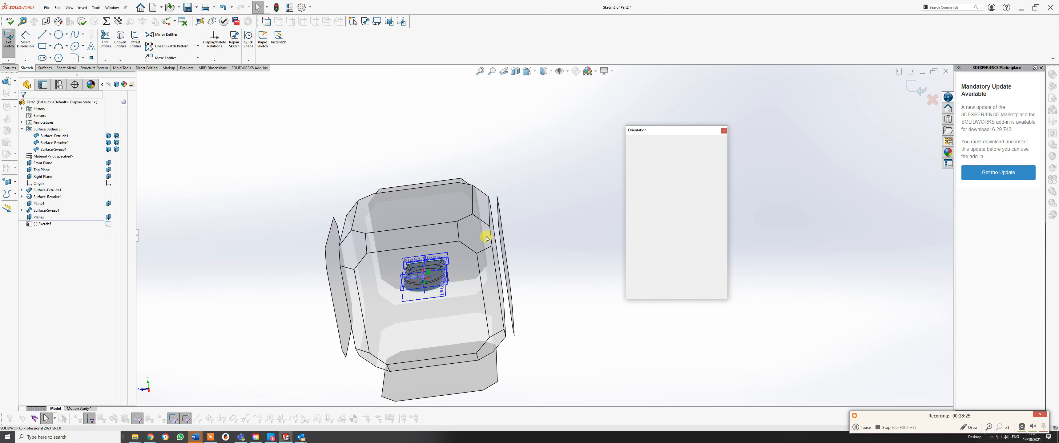
left_click(447, 313)
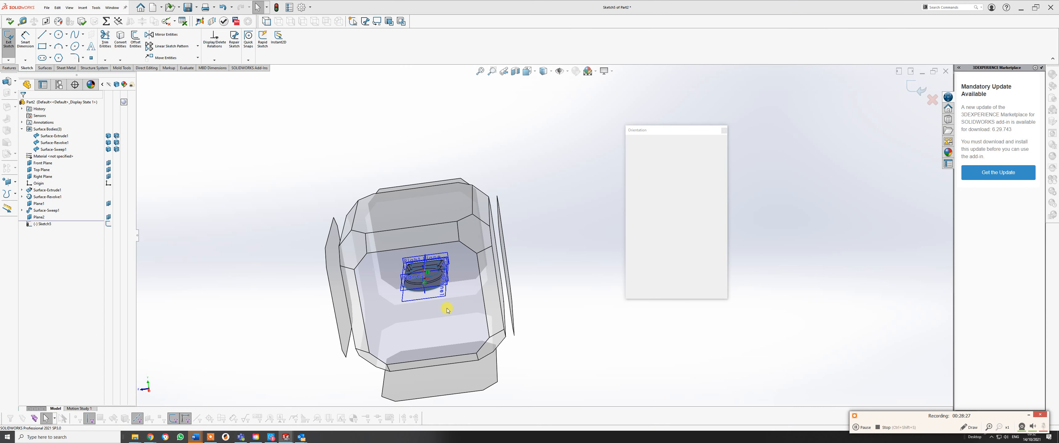
left_click(448, 310)
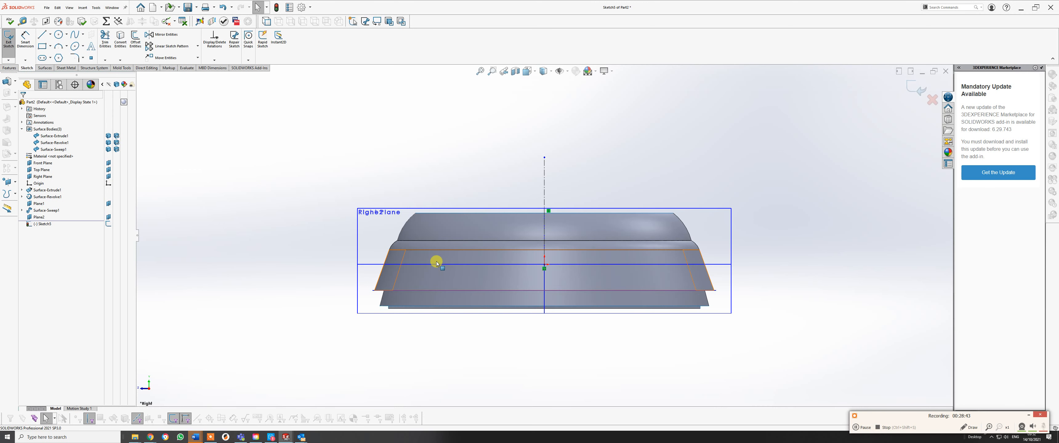
left_click(42, 34)
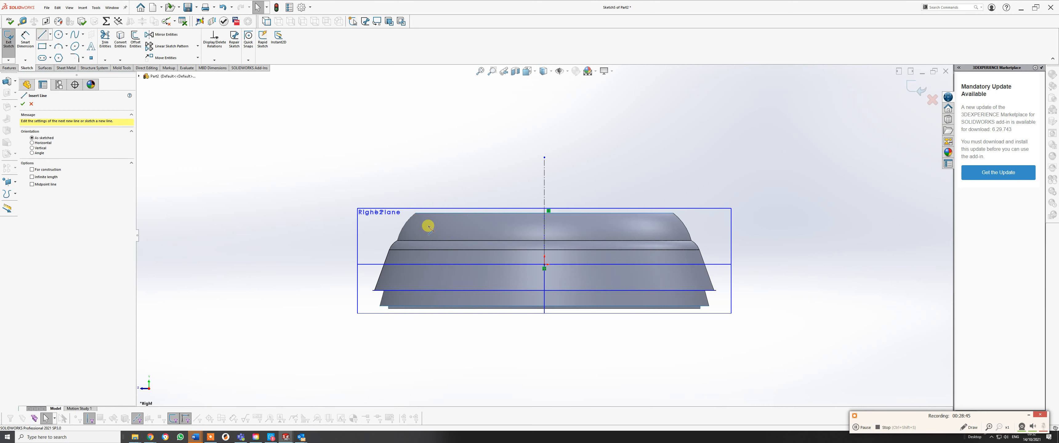
left_click(422, 193)
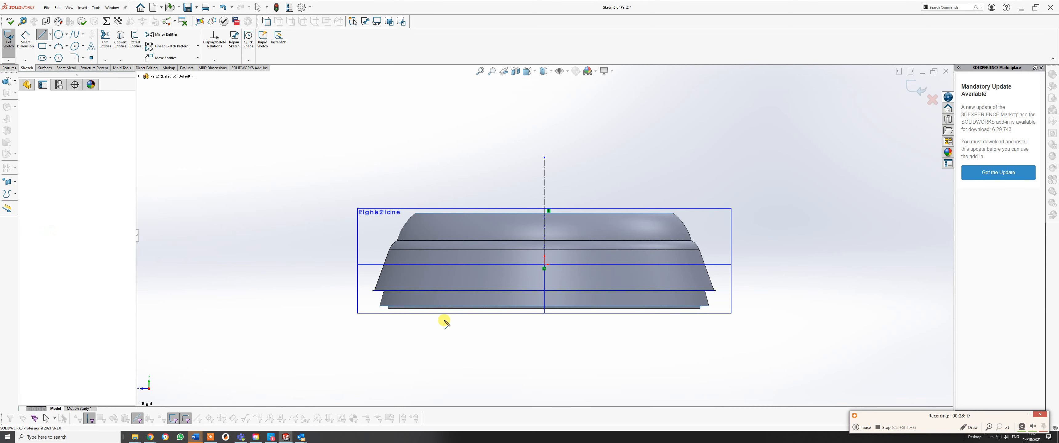
left_click(434, 330)
right_click(434, 329)
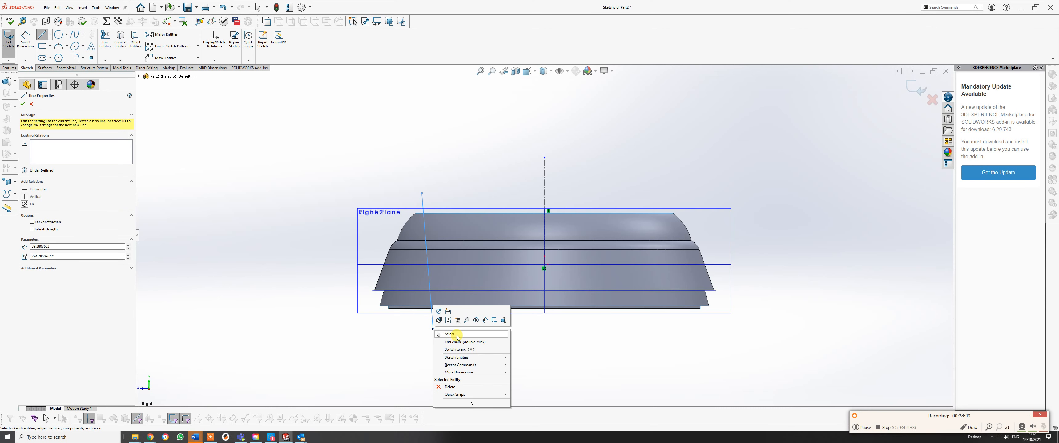
left_click(456, 335)
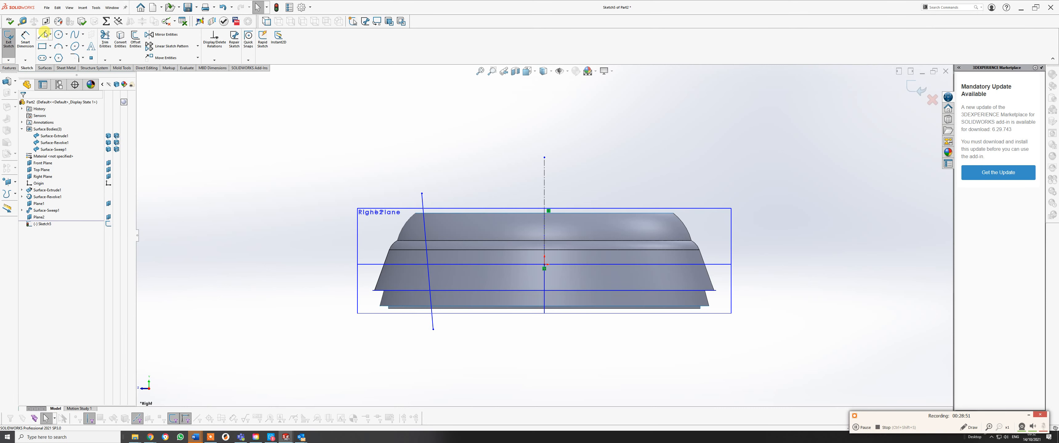
Step: Sketch a second line slanted the opposite way across the model's full height, on the other side of the centerline
left_click(42, 34)
left_click(685, 187)
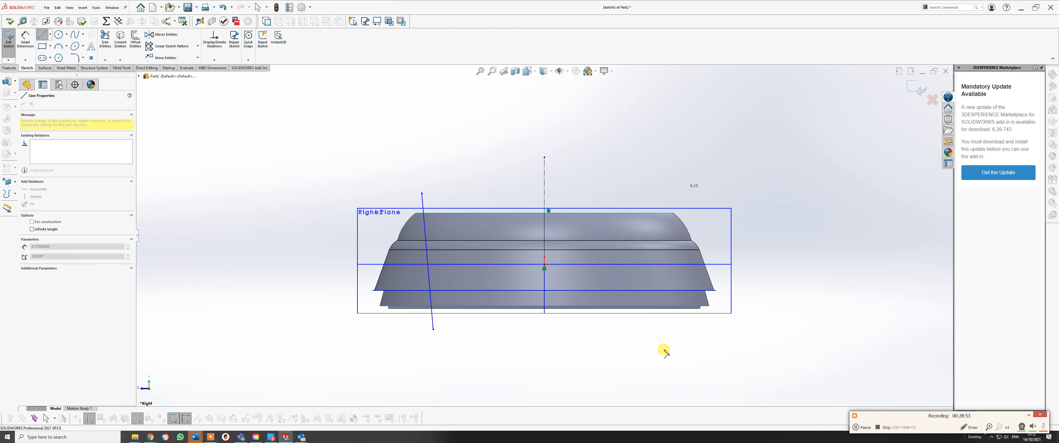
left_click(673, 342)
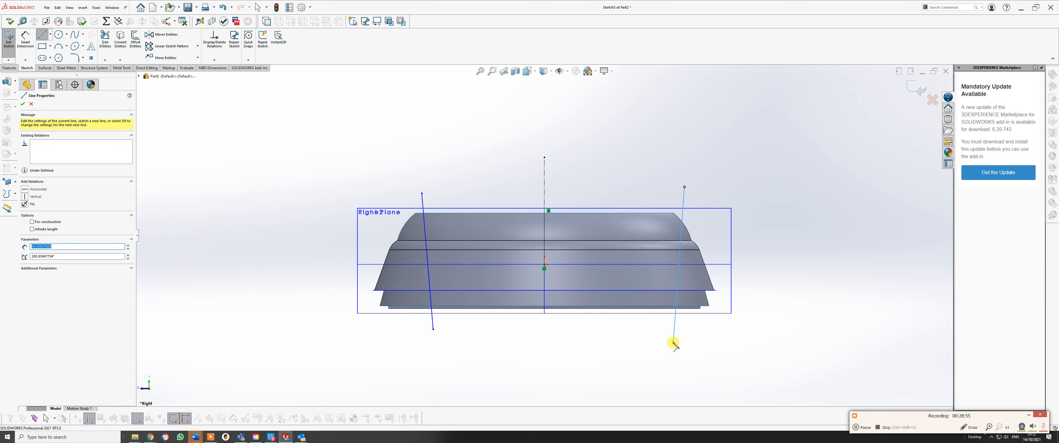
Step: Make the two slanted side lines symmetric about the vertical centerline
right_click(674, 343)
left_click(691, 347)
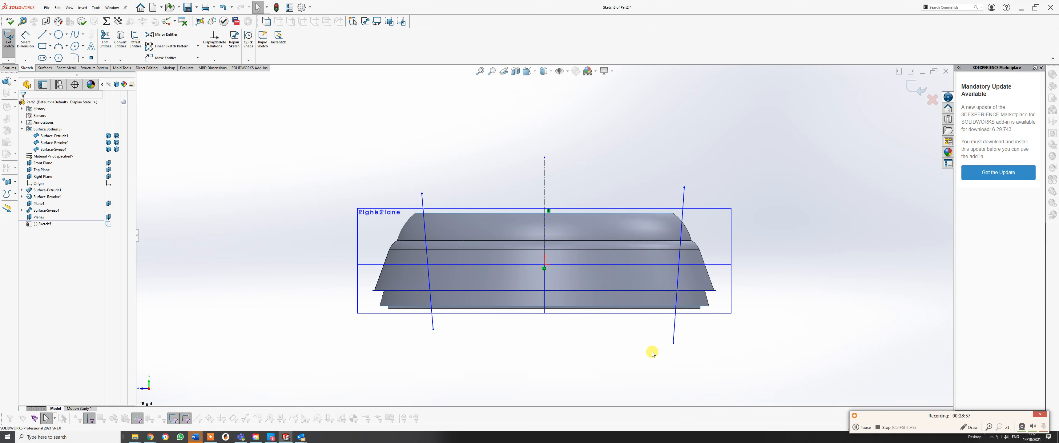
left_click(428, 258)
left_click(545, 224)
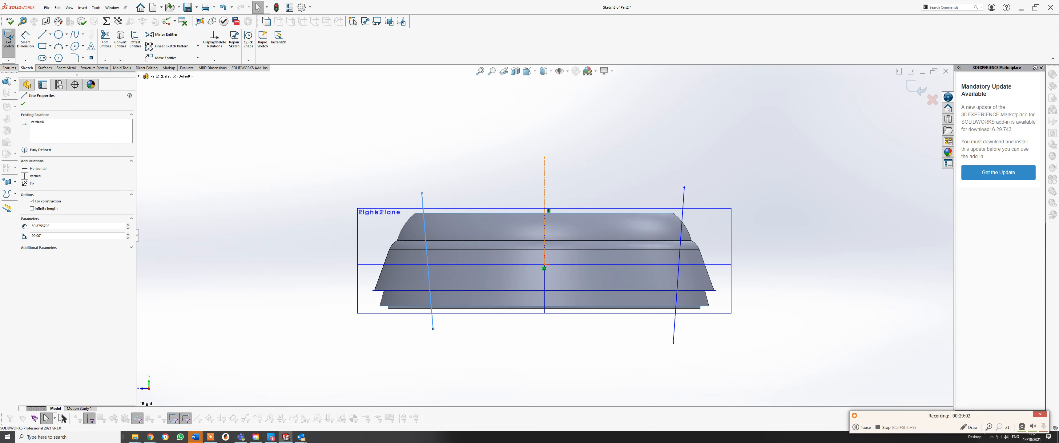
left_click(681, 241, "ctrl")
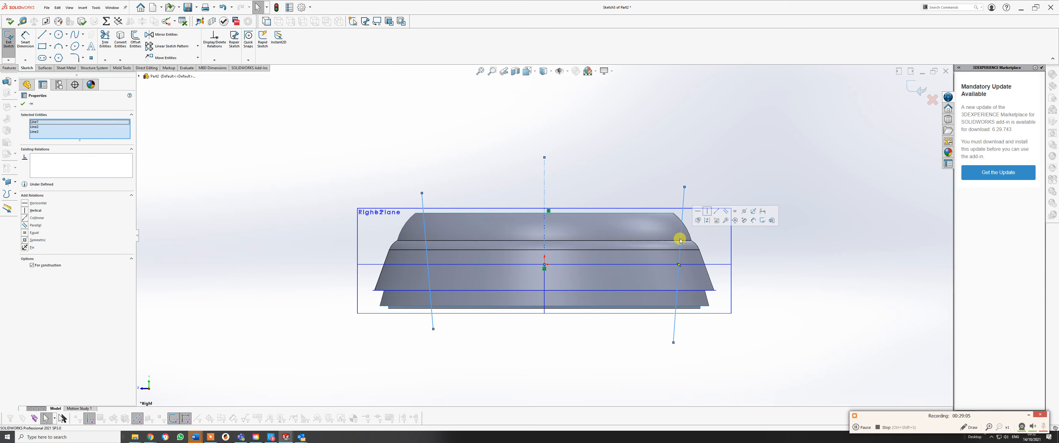
left_click(744, 212)
key("Escape")
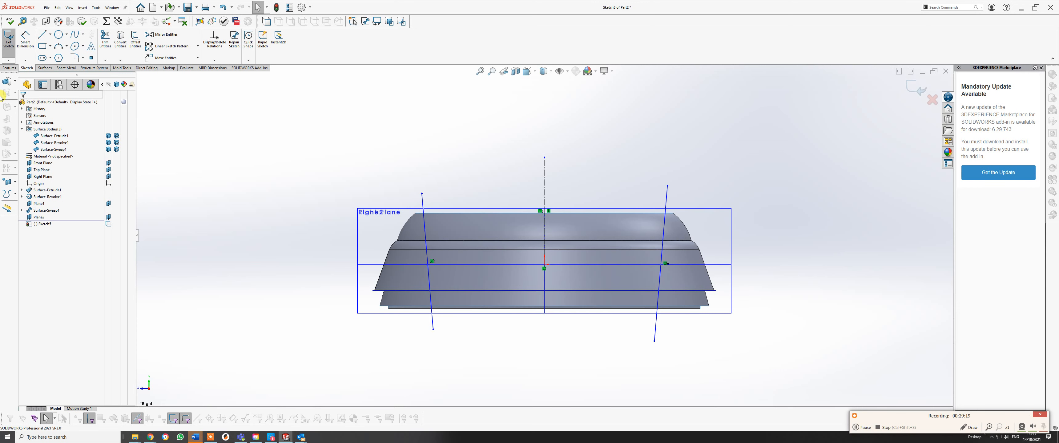
Step: Draw a horizontal construction line about 67 mm long through the origin, connecting the two slanted lines
left_click(22, 42)
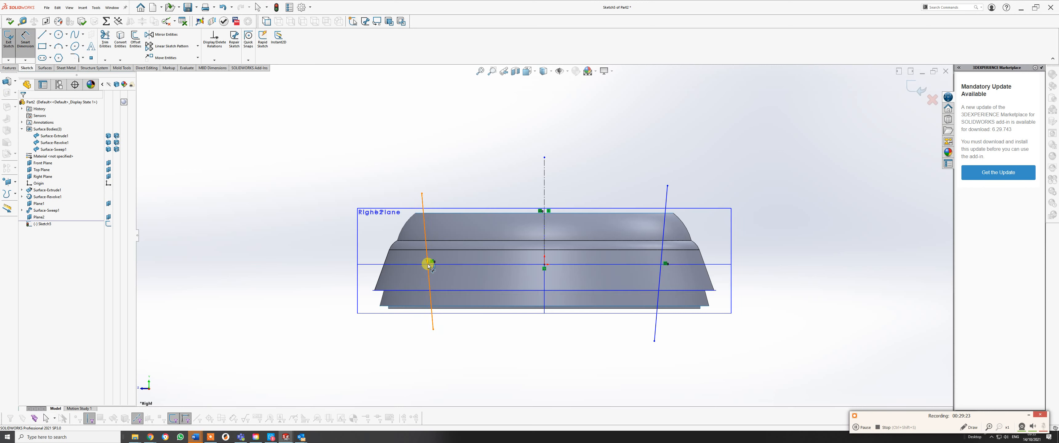
left_click(50, 34)
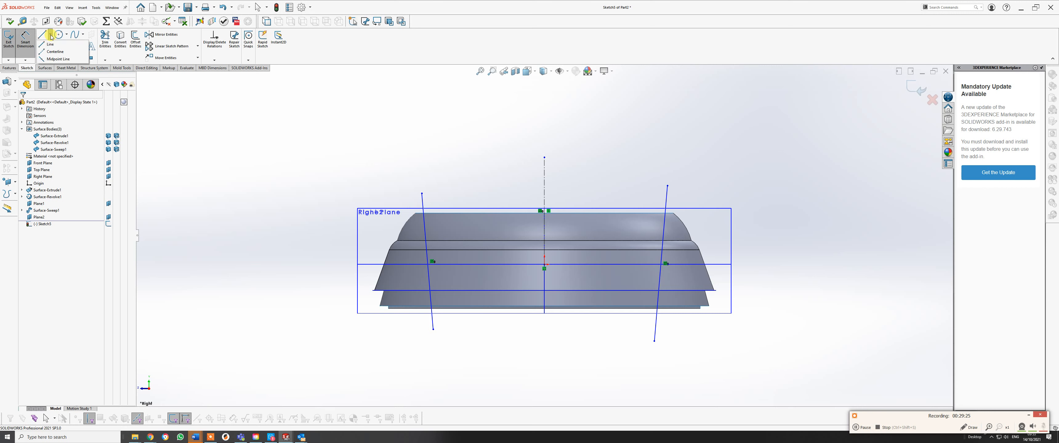
left_click(54, 46)
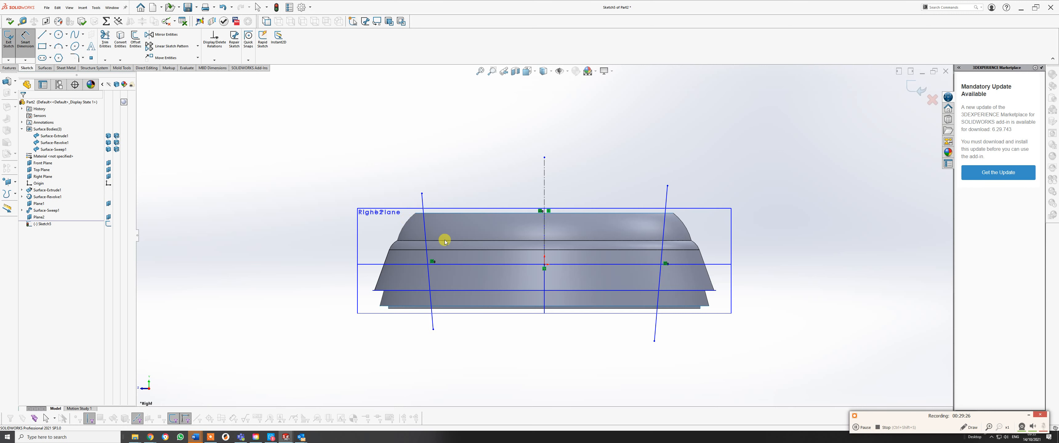
left_click(428, 264)
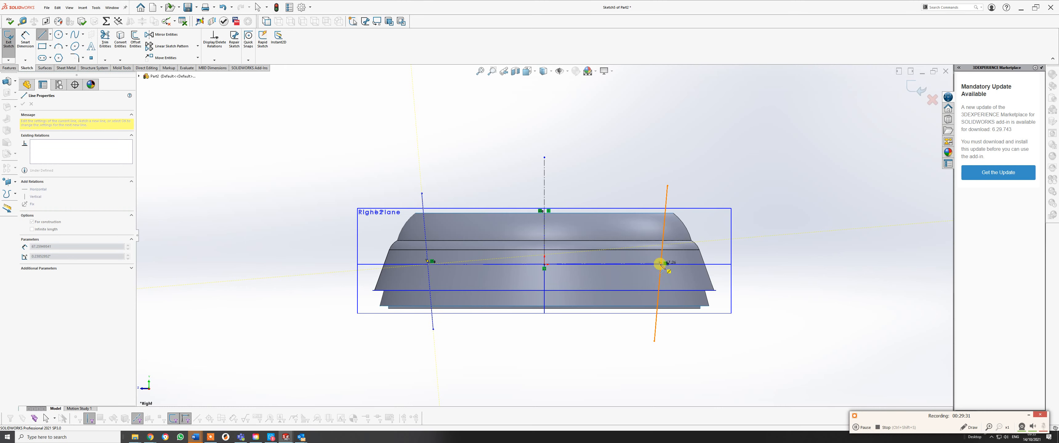
left_click(687, 265)
right_click(688, 266)
left_click(697, 271)
Step: Make the horizontal construction line's two endpoints symmetric about the vertical centerline
mouse_move(673, 277)
middle_mouse_down()
mouse_move(667, 290)
mouse_move(684, 277)
middle_mouse_up()
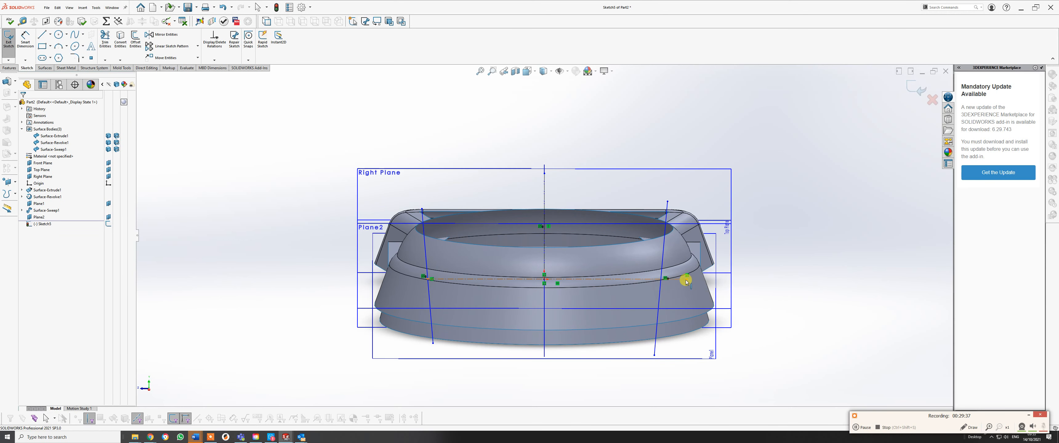
left_click(667, 279)
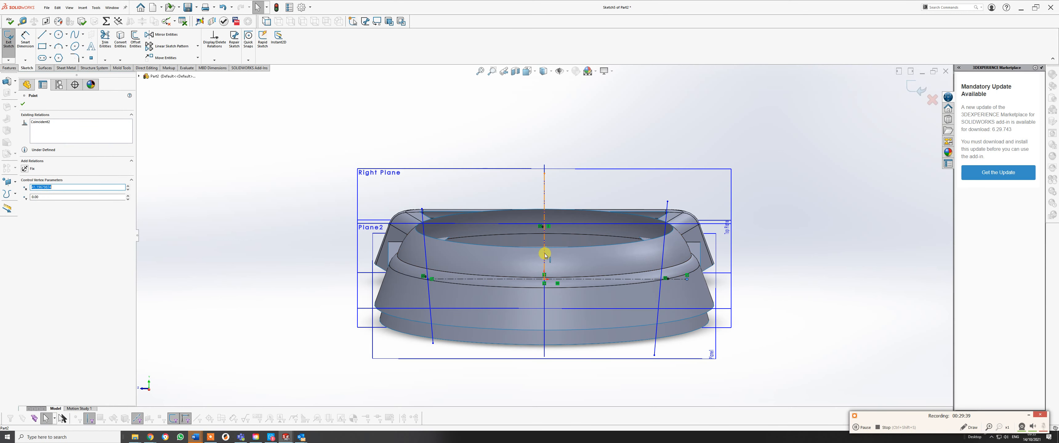
left_click(428, 279, "ctrl")
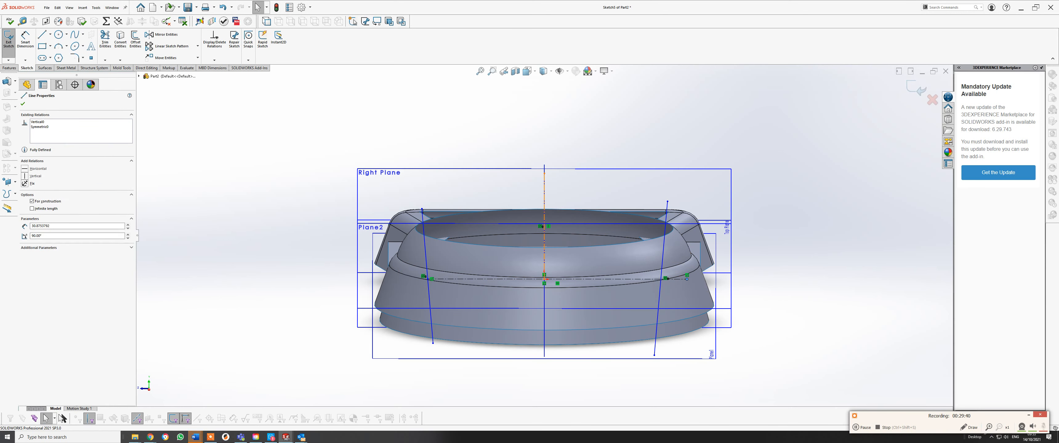
left_click(425, 278, "ctrl")
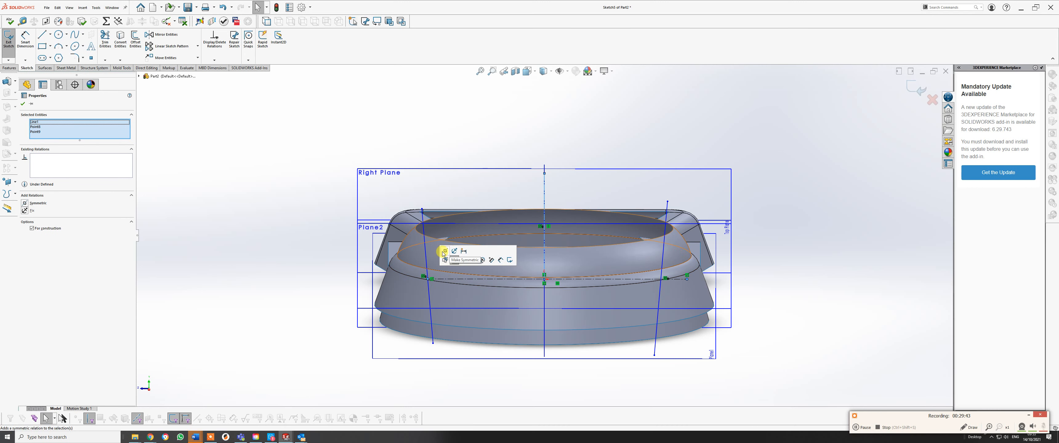
left_click(445, 251)
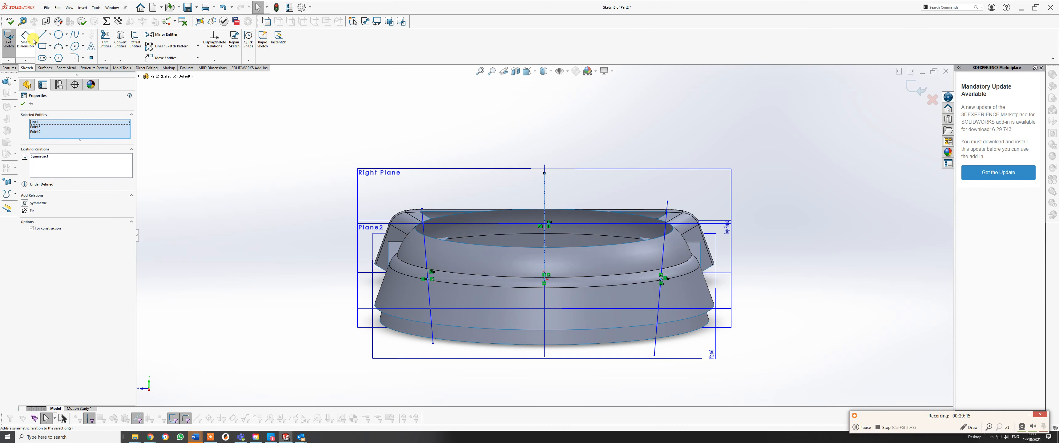
Step: Dimension the horizontal construction line between the slanted lines to 65 mm
left_click(172, 95)
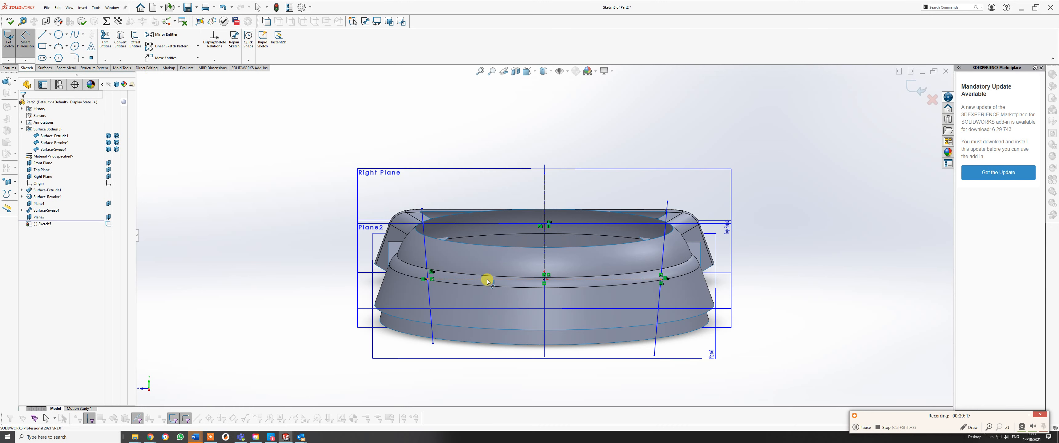
left_click(487, 281)
left_click(552, 386)
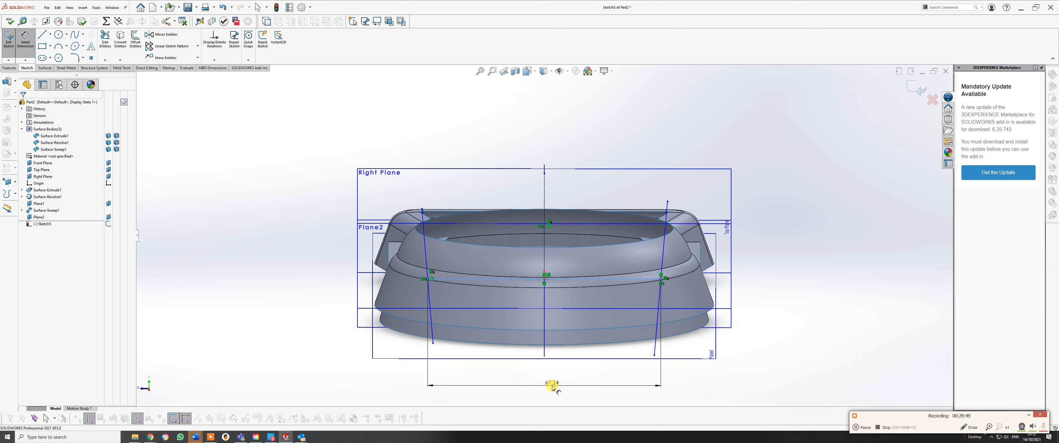
type("65")
key("Return")
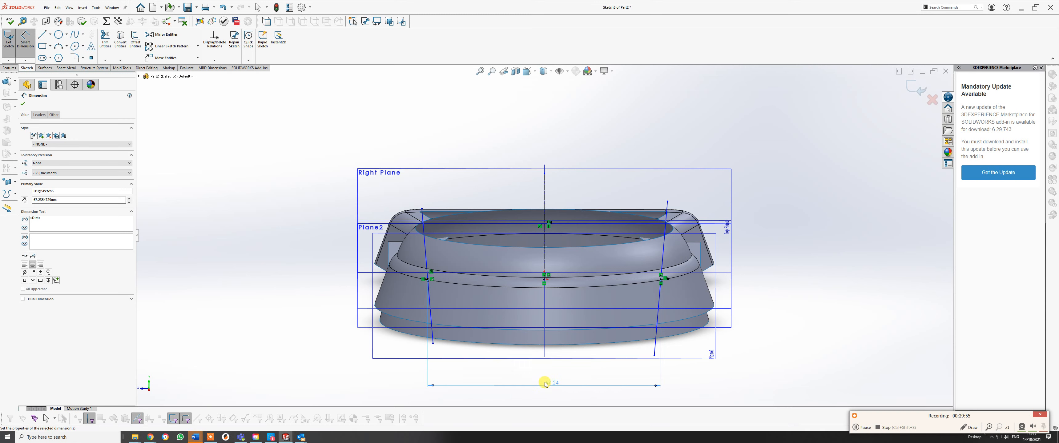
scroll(660, 277, "down", 2)
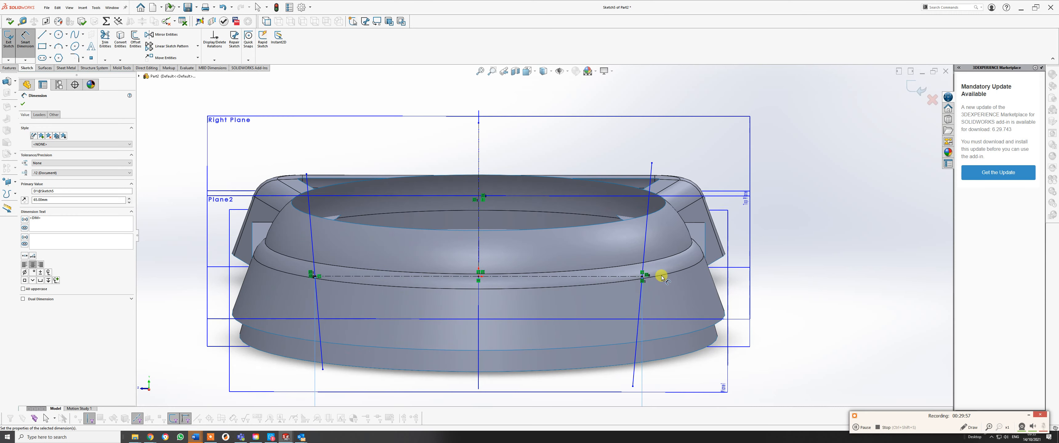
key("Escape")
key("Escape")
Step: Dimension the angle between one slanted line and the vertical centerline to 3 degrees
left_click(643, 277)
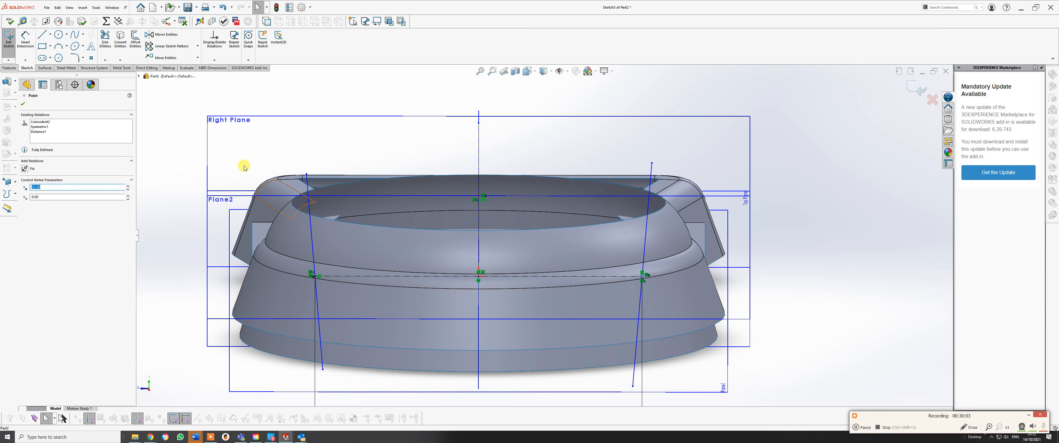
left_click(25, 39)
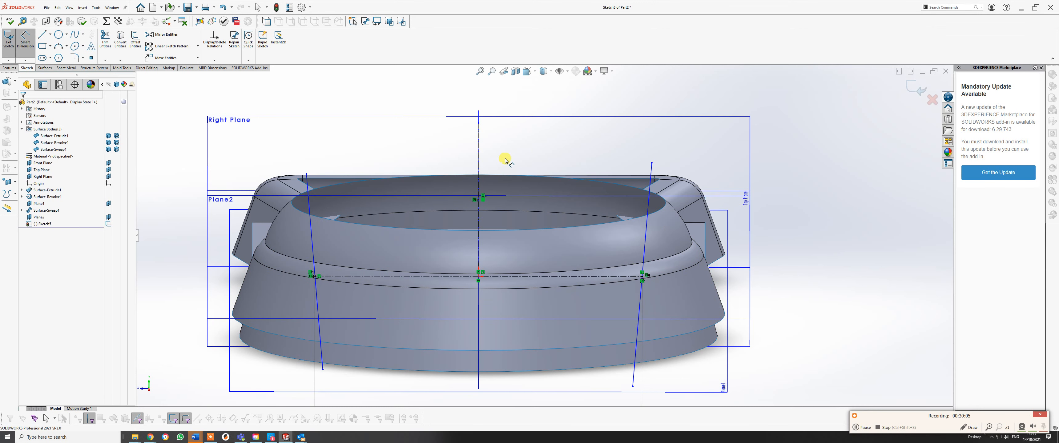
left_click(309, 230)
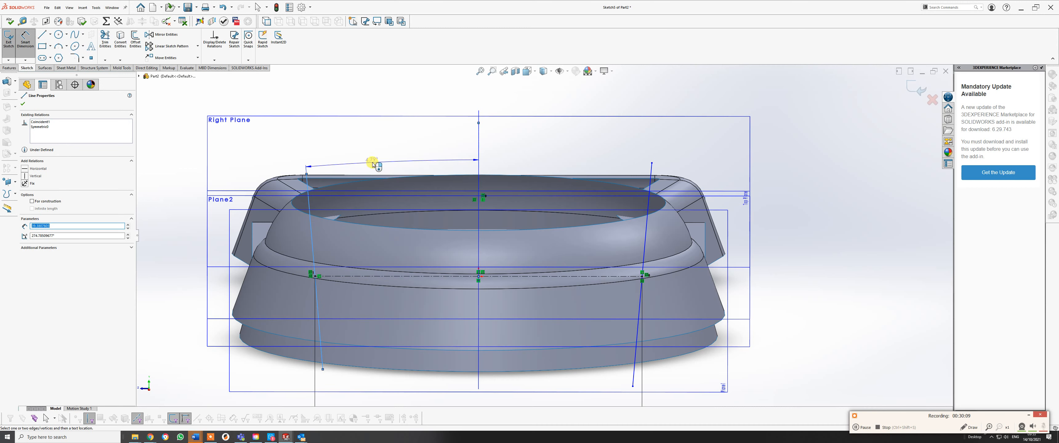
left_click(373, 164)
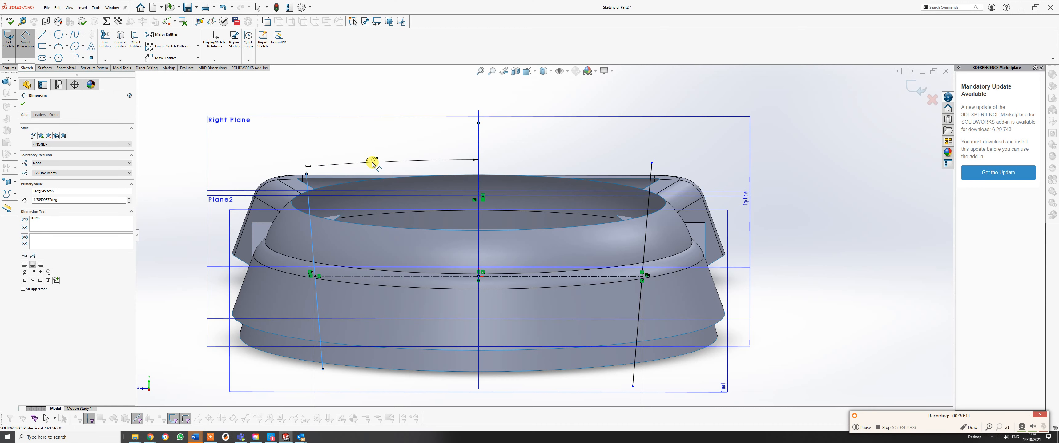
type("3")
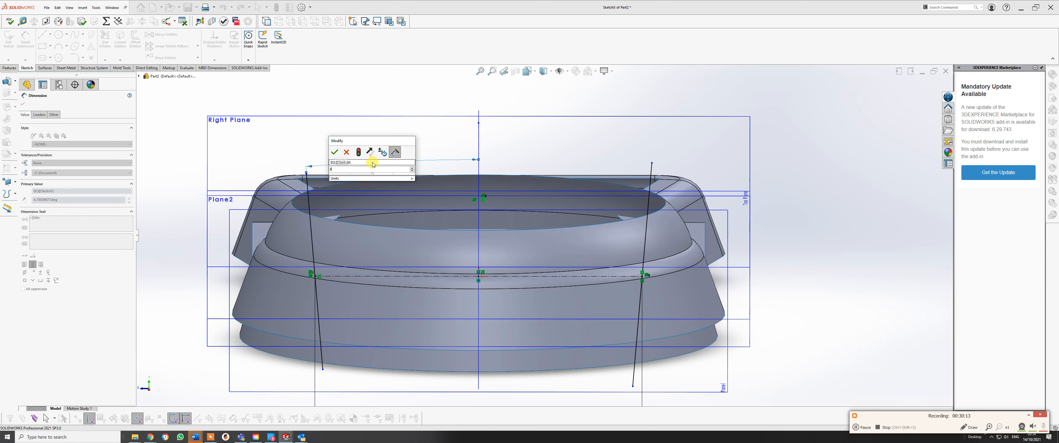
key("Return")
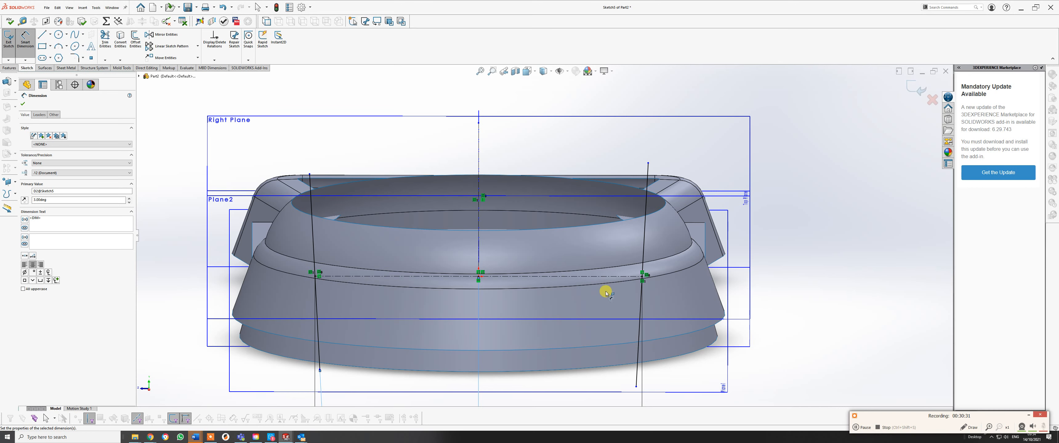
Step: Align the upper endpoints of the two slanted lines with a Horizontal relation
scroll(588, 297, "up", 1)
scroll(545, 284, "down", 1)
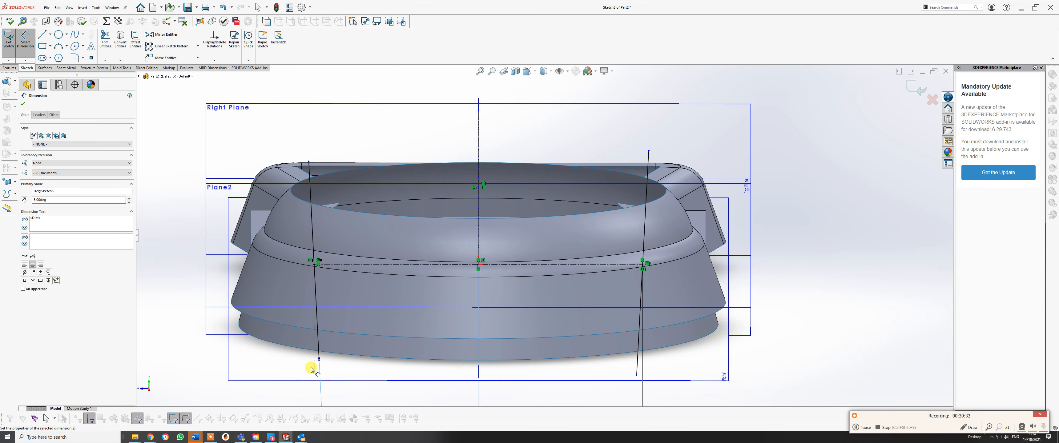
key("Escape")
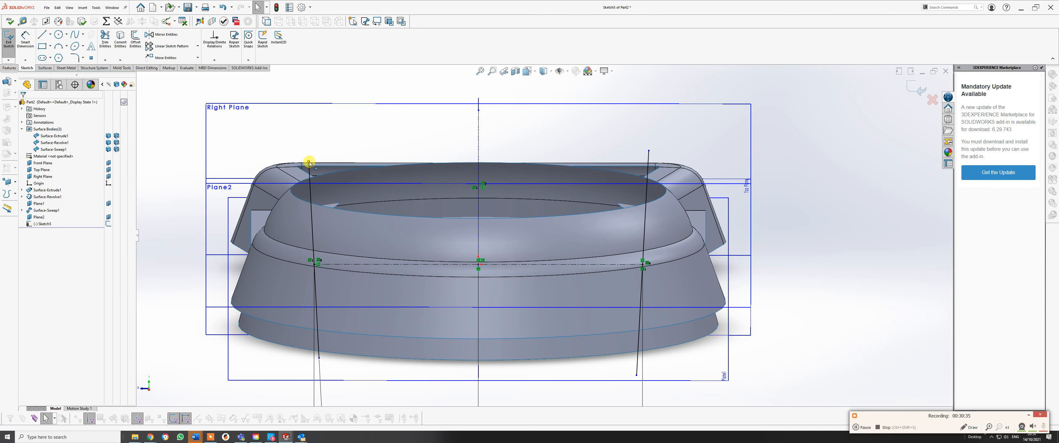
left_click(309, 163)
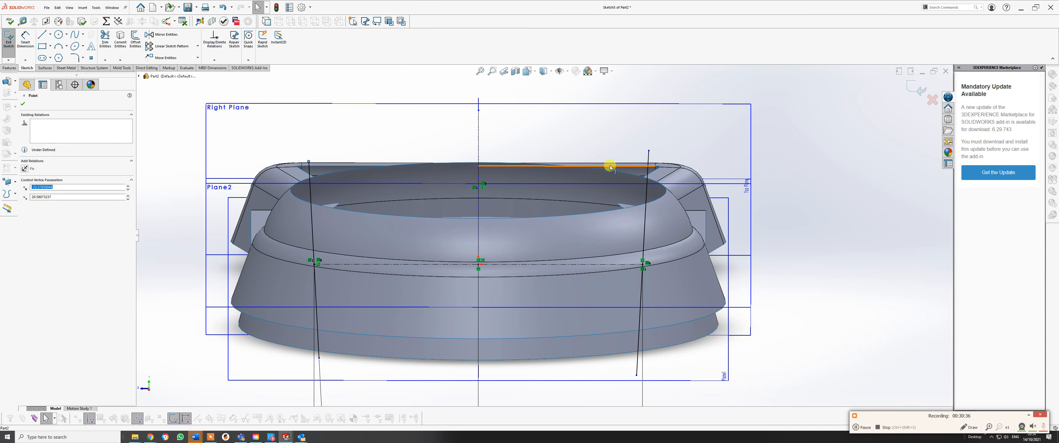
left_click(649, 150, "ctrl")
left_click(668, 123)
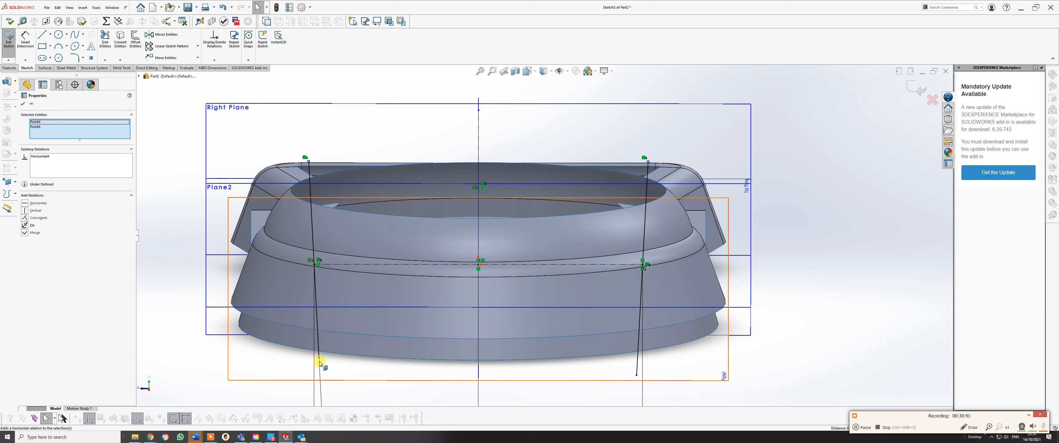
Step: Align the lower endpoints of the two slanted lines with a Horizontal relation
left_click(638, 376)
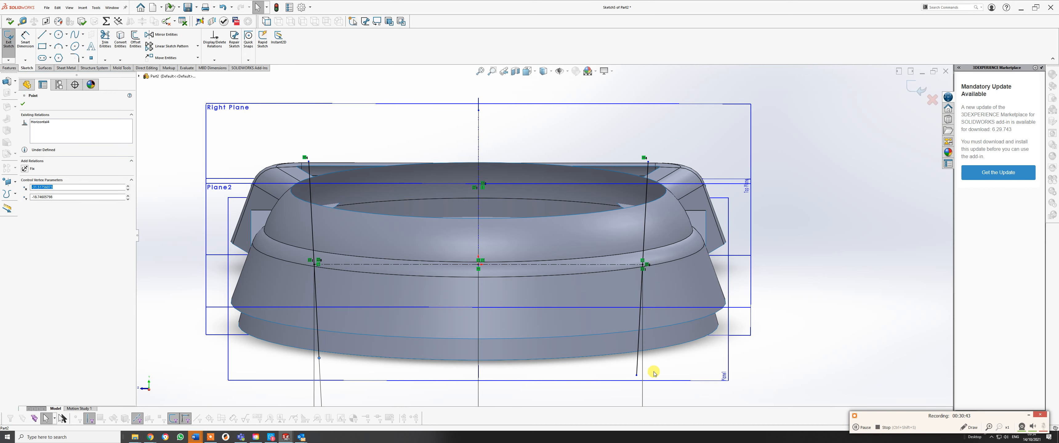
left_click(637, 375, "ctrl")
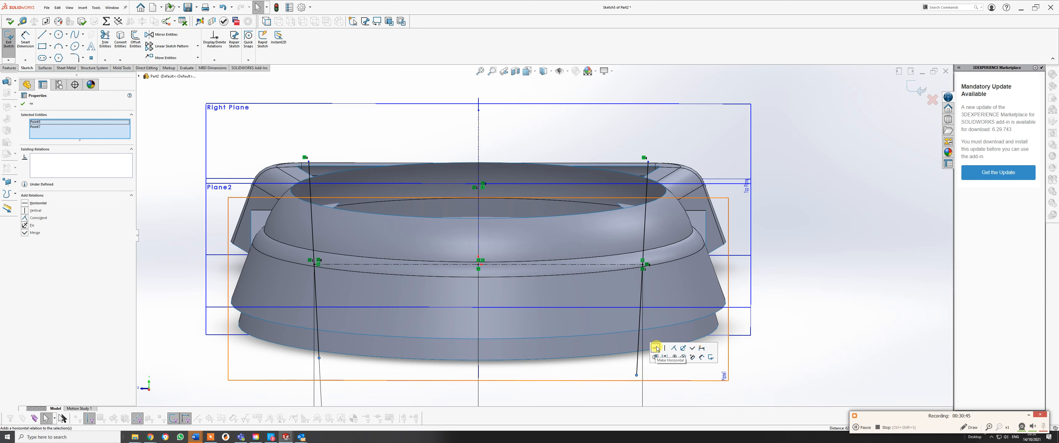
left_click(657, 349)
left_click(816, 360)
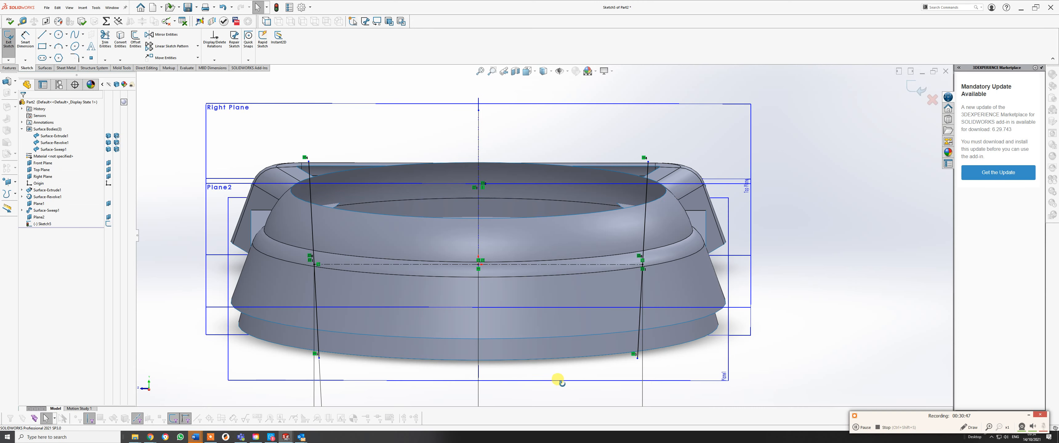
middle_click_drag(558, 377, 564, 367)
key("space")
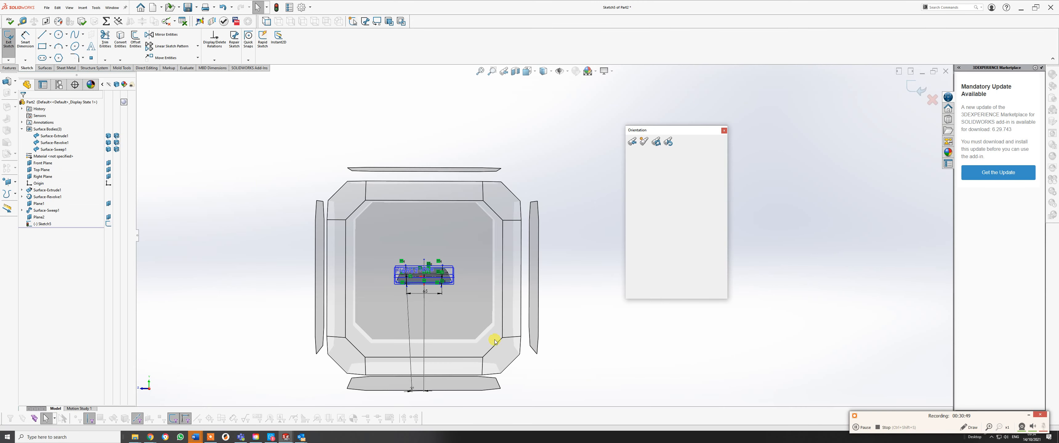
left_click(464, 321)
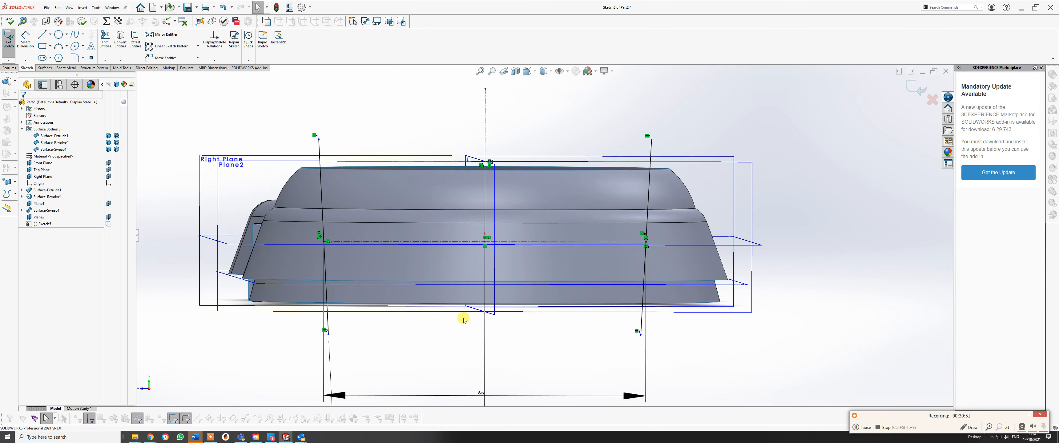
scroll(574, 106, "down", 3)
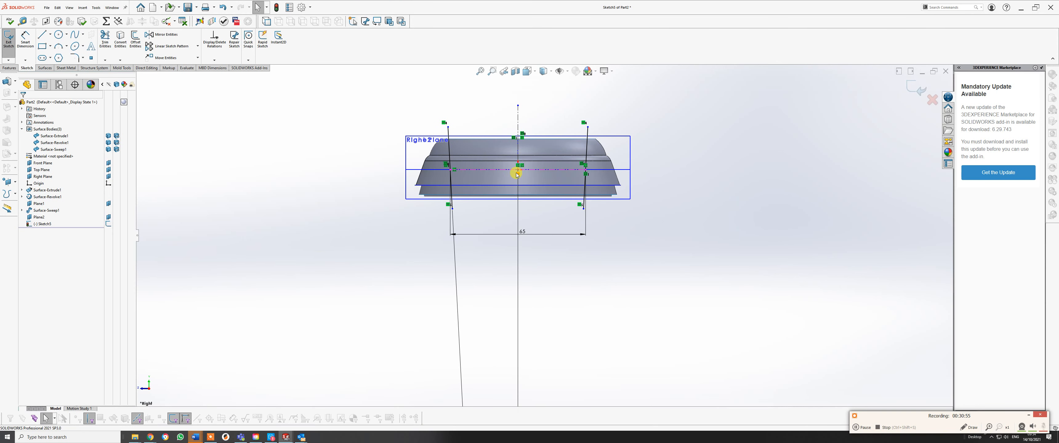
mouse_move(525, 231)
middle_mouse_down()
mouse_move(570, 218)
mouse_move(607, 258)
mouse_move(610, 246)
mouse_move(617, 253)
middle_mouse_up()
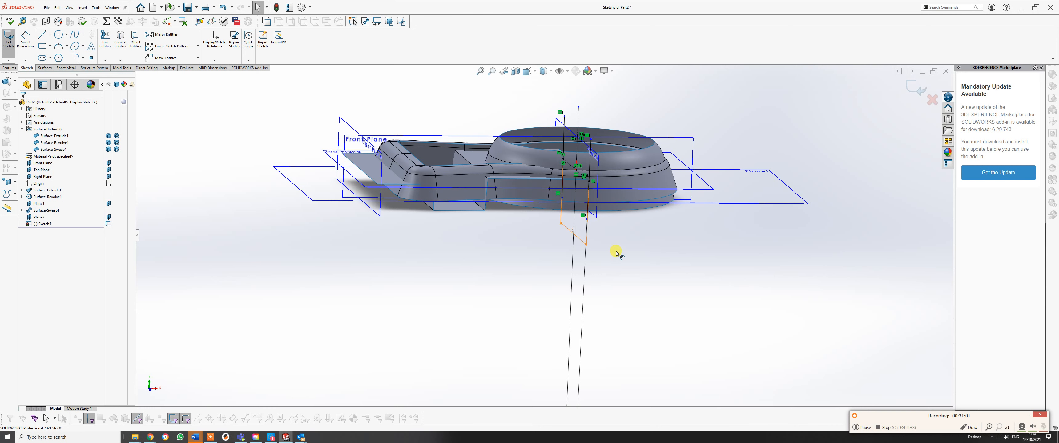
key("Escape")
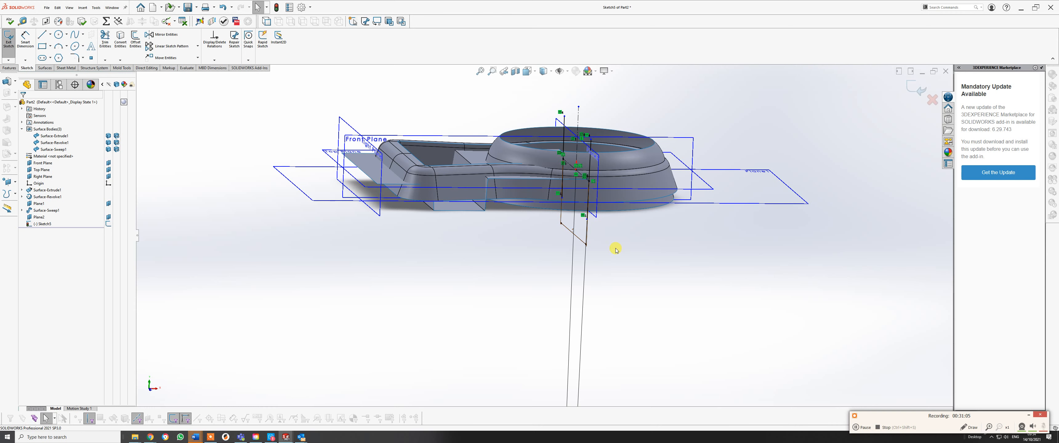
Step: Extrude the two slanted lines as surfaces in the reversed direction, Up To Vertex at the outer end edge of the stepped surface's flat portion
mouse_move(543, 226)
middle_mouse_down()
mouse_move(546, 237)
mouse_move(429, 204)
middle_mouse_up()
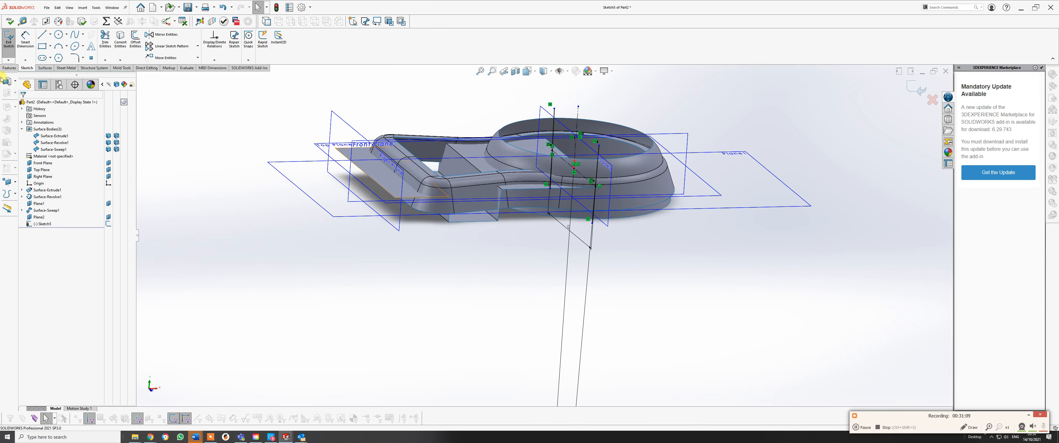
left_click(44, 67)
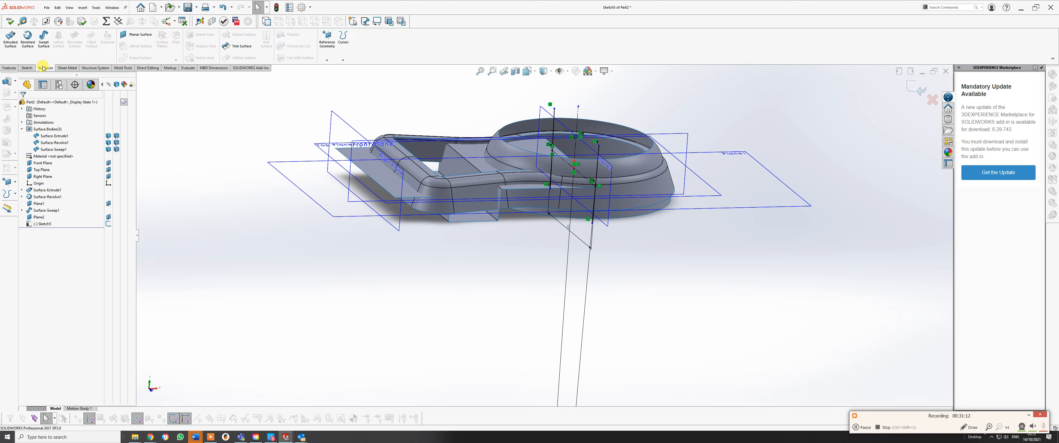
left_click(10, 37)
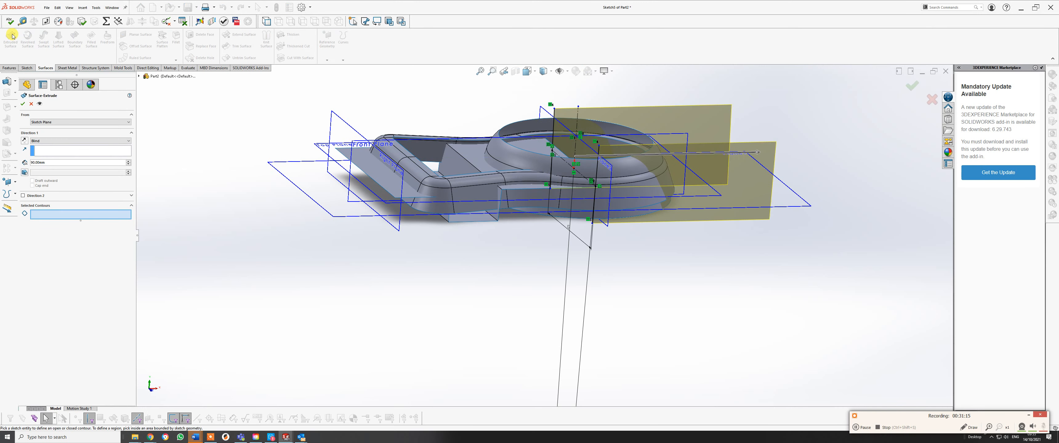
left_click(24, 141)
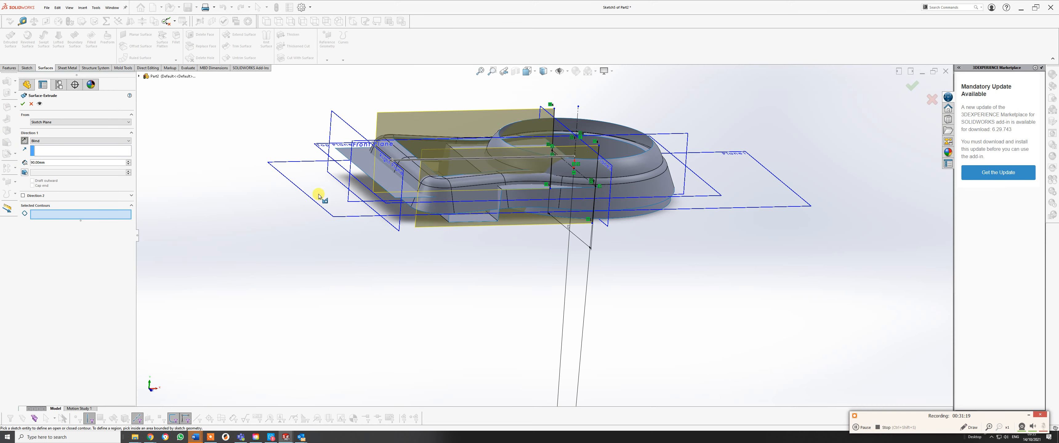
middle_click_drag(319, 196, 360, 223)
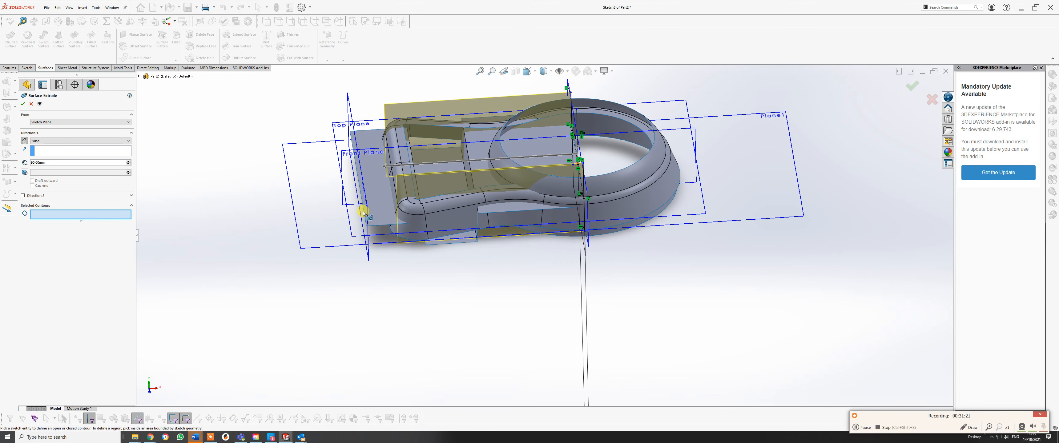
left_click(33, 142)
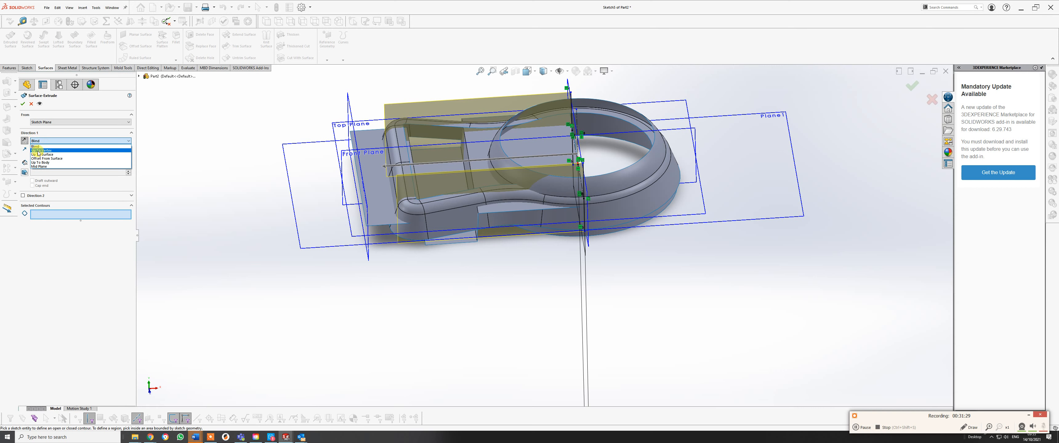
left_click(41, 151)
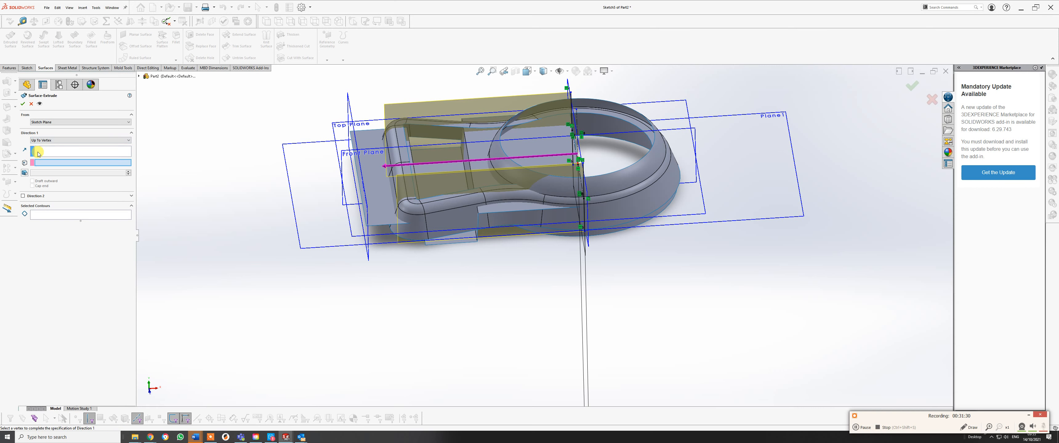
left_click(366, 219)
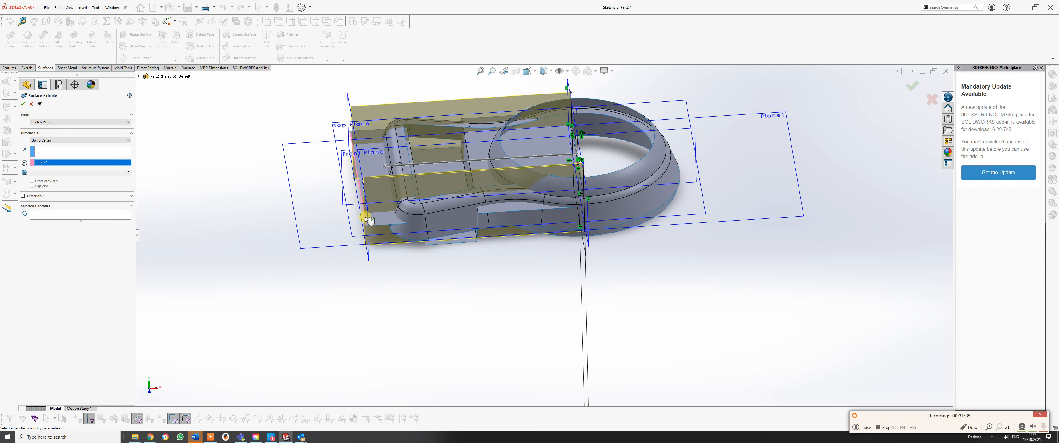
right_click(365, 219)
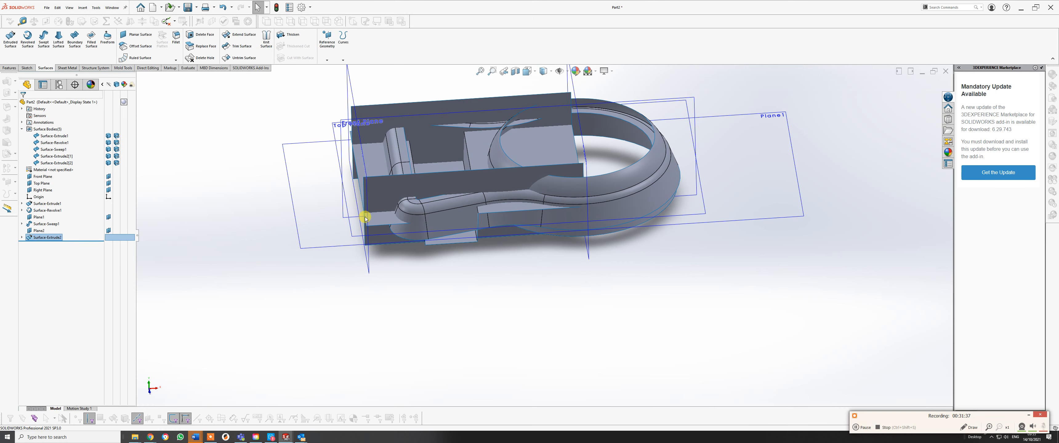
Step: Reopen the sketch of the two slanted side surfaces for editing
middle_click_drag(407, 202, 503, 254)
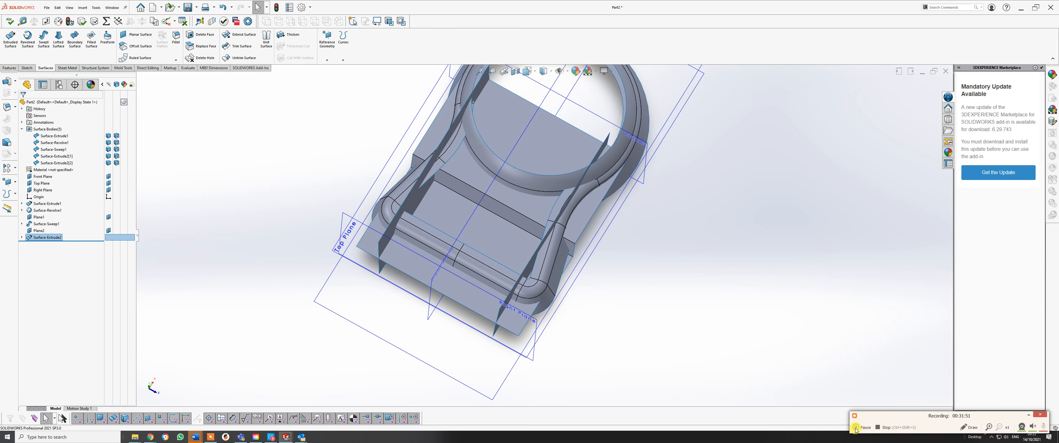
middle_click_drag(507, 218, 509, 145)
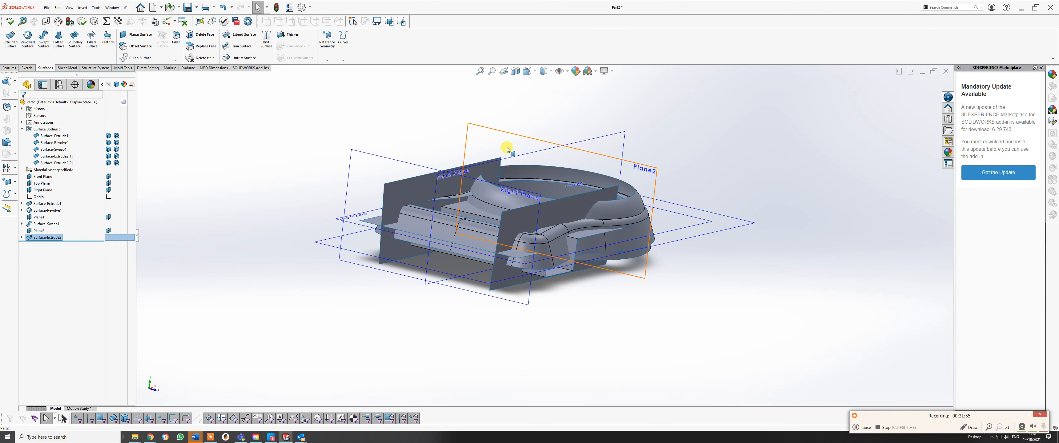
left_click(22, 238)
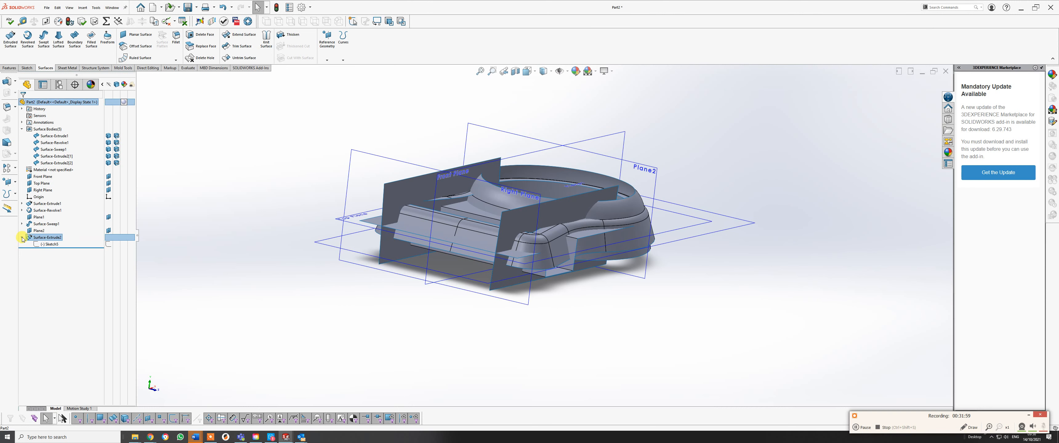
right_click(42, 245)
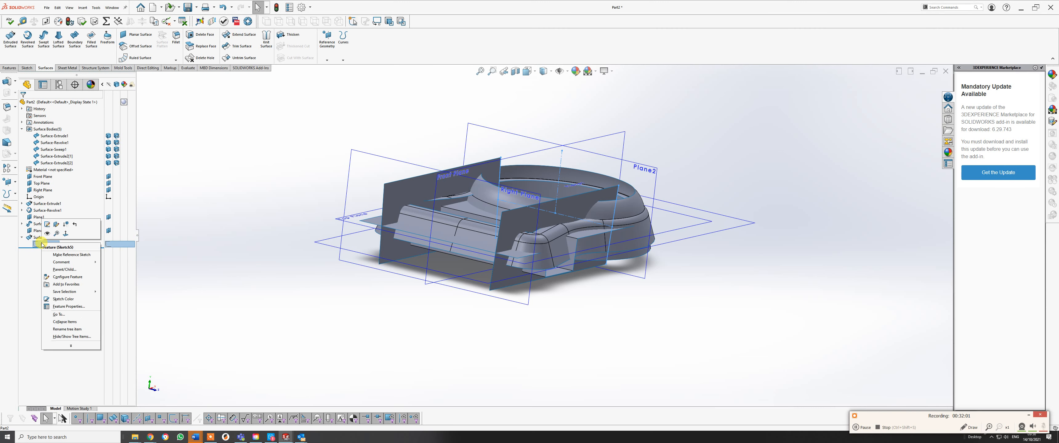
left_click(47, 224)
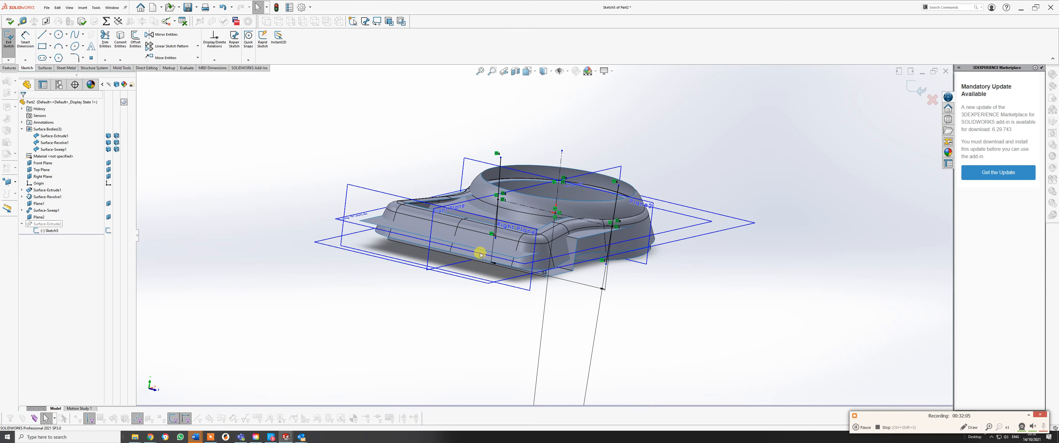
Step: Delete the horizontal construction line between the slanted lines, along with its associated dimension
mouse_move(492, 239)
middle_mouse_down()
mouse_move(490, 264)
mouse_move(470, 268)
mouse_move(484, 273)
mouse_move(494, 260)
middle_mouse_up()
mouse_move(524, 235)
middle_mouse_down()
mouse_move(511, 246)
mouse_move(508, 234)
middle_mouse_up()
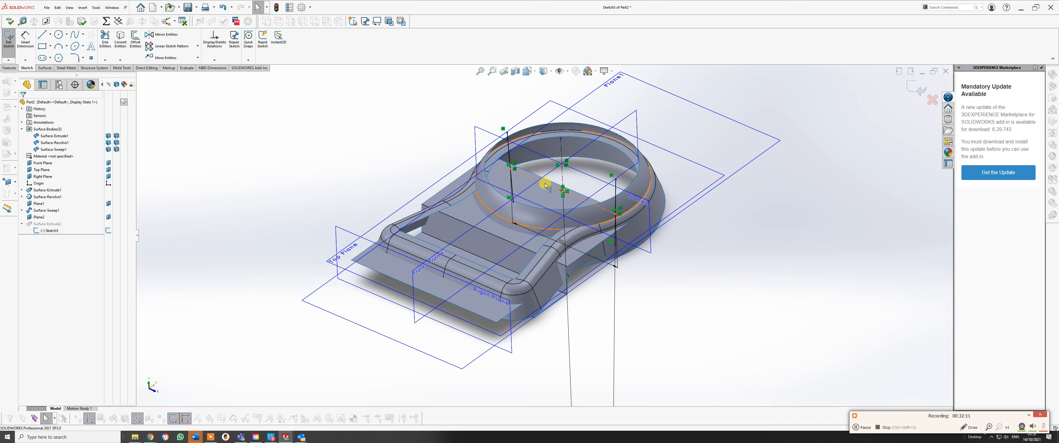
left_click(546, 185)
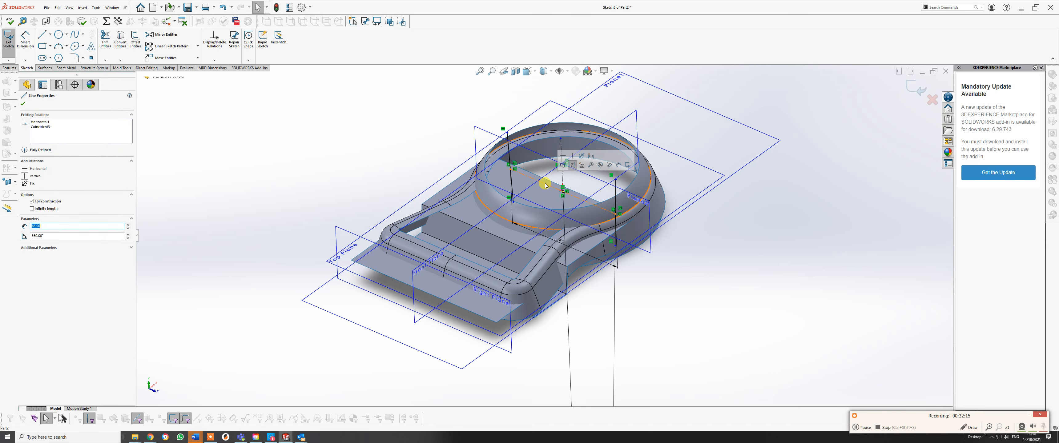
key("Delete")
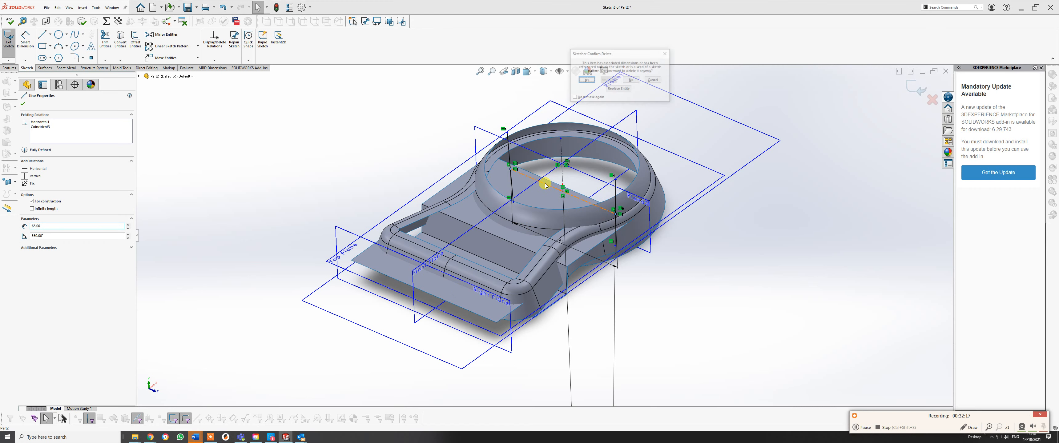
left_click(586, 80)
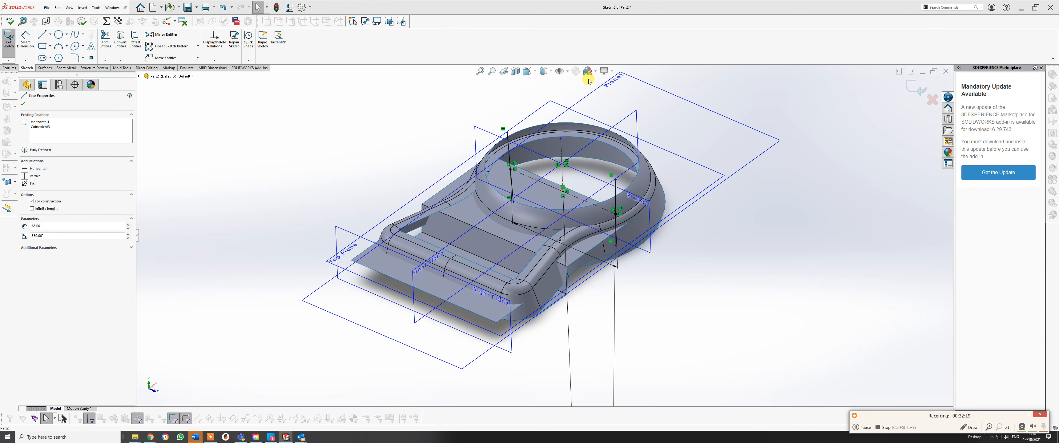
Step: Sketch a horizontal construction line about 60 mm long between the lower portions of the slanted lines, in the Right view
middle_click_drag(559, 205, 531, 163)
key("space")
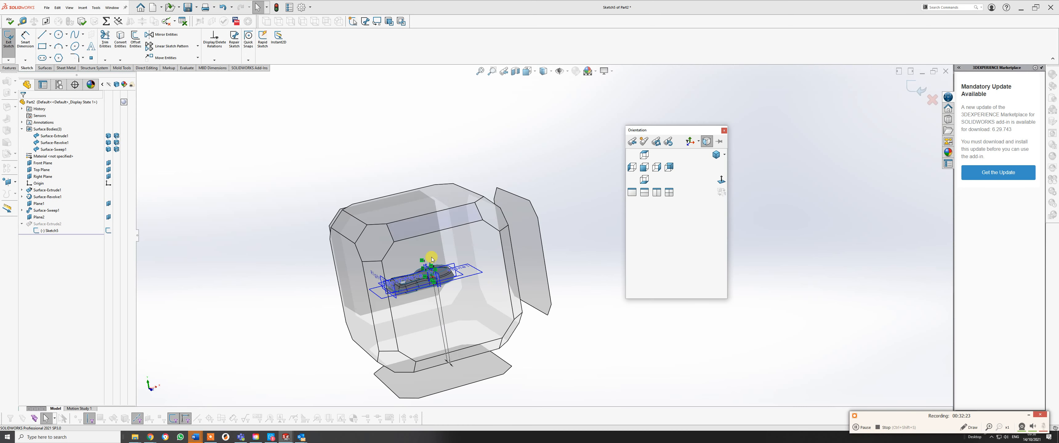
left_click(537, 262)
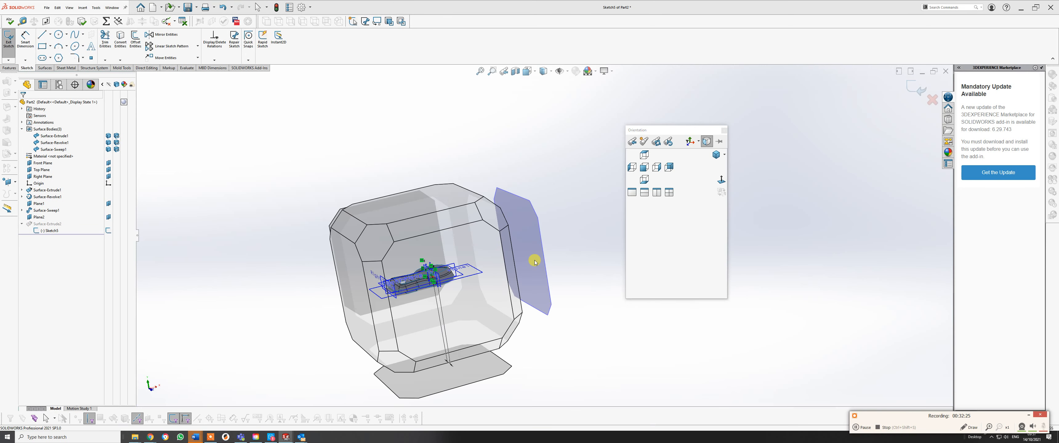
scroll(553, 113, "down", 5)
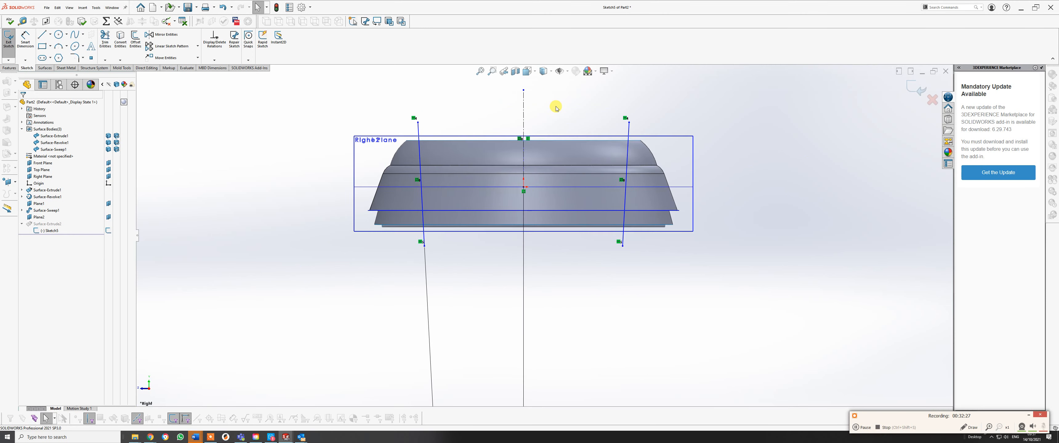
left_click(50, 36)
left_click(53, 52)
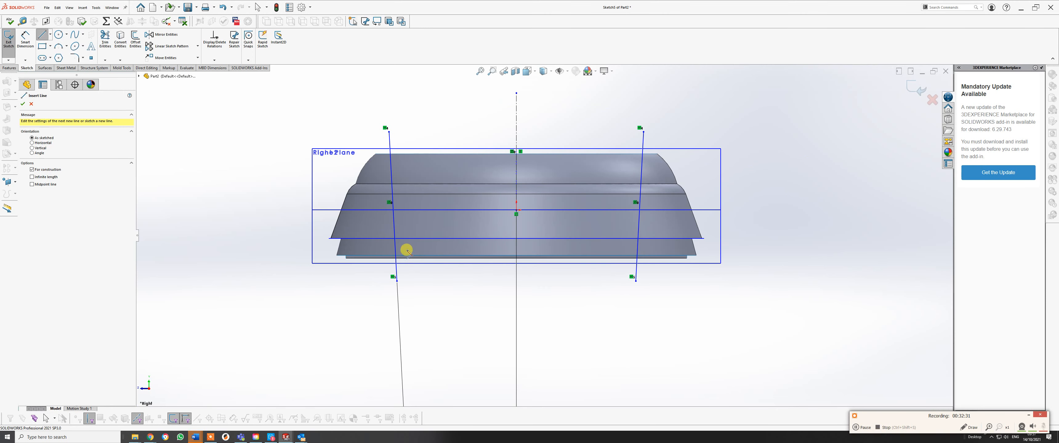
left_click(400, 246)
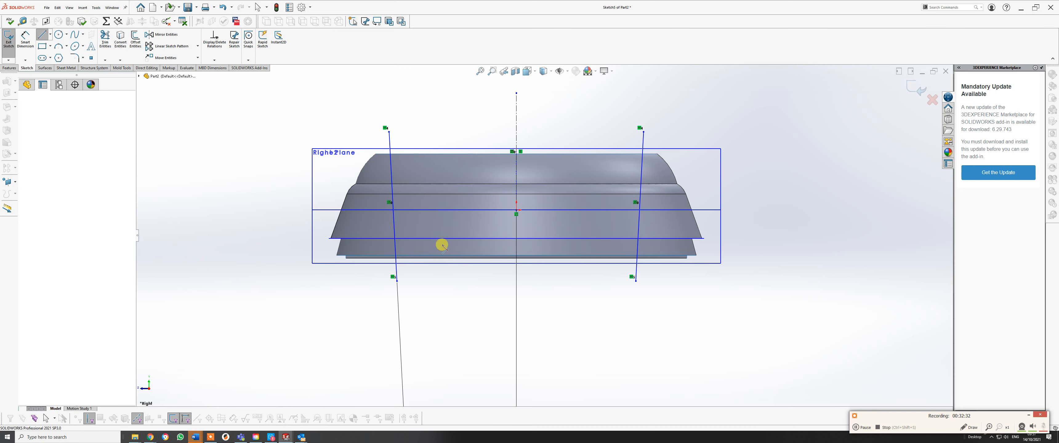
left_click(630, 247)
right_click(630, 247)
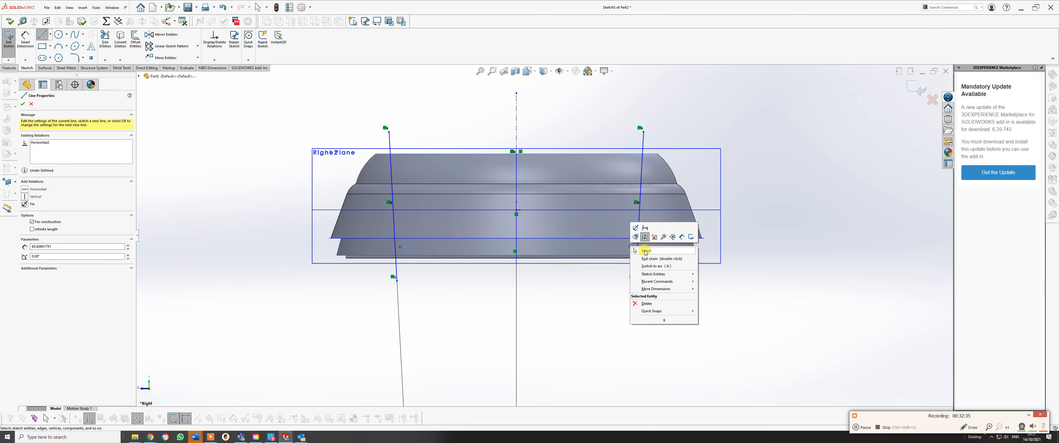
left_click(643, 250)
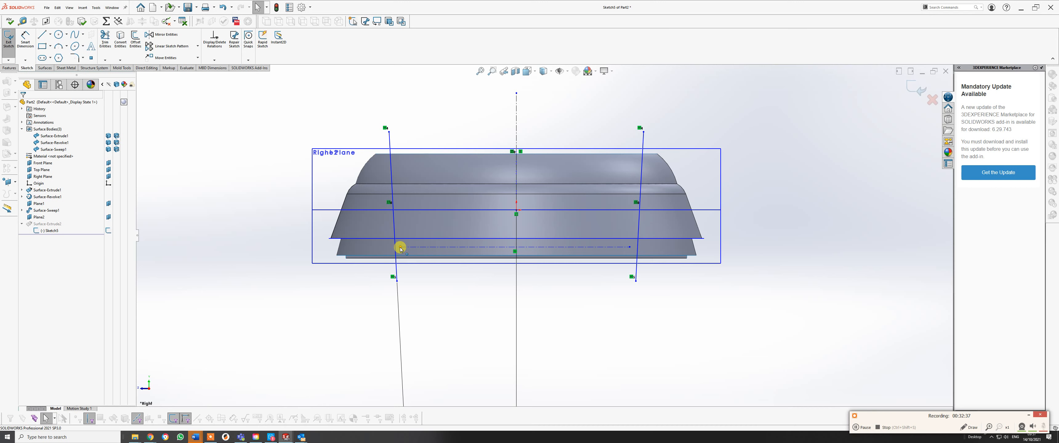
Step: Make the new construction line's endpoints symmetric about the vertical centerline
left_click(401, 248)
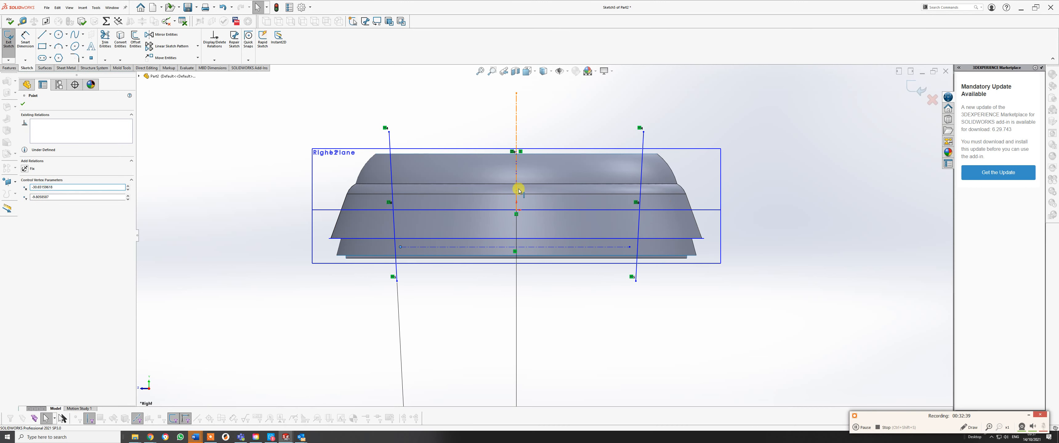
left_click(628, 248, "ctrl")
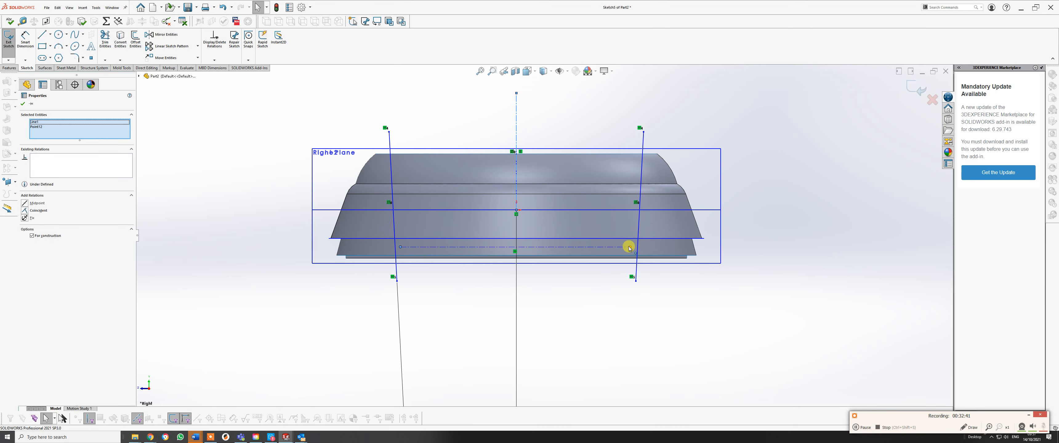
left_click(630, 248, "ctrl")
left_click(647, 219)
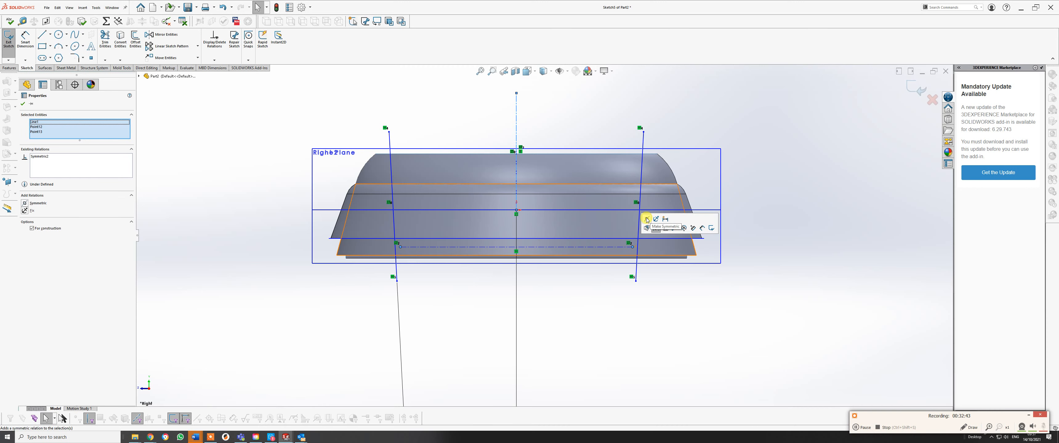
left_click(541, 342)
Step: Make the horizontal construction line collinear with the lower transverse edge of the extruded stepped surface
mouse_move(518, 281)
middle_mouse_down()
mouse_move(575, 278)
mouse_move(610, 337)
middle_mouse_up()
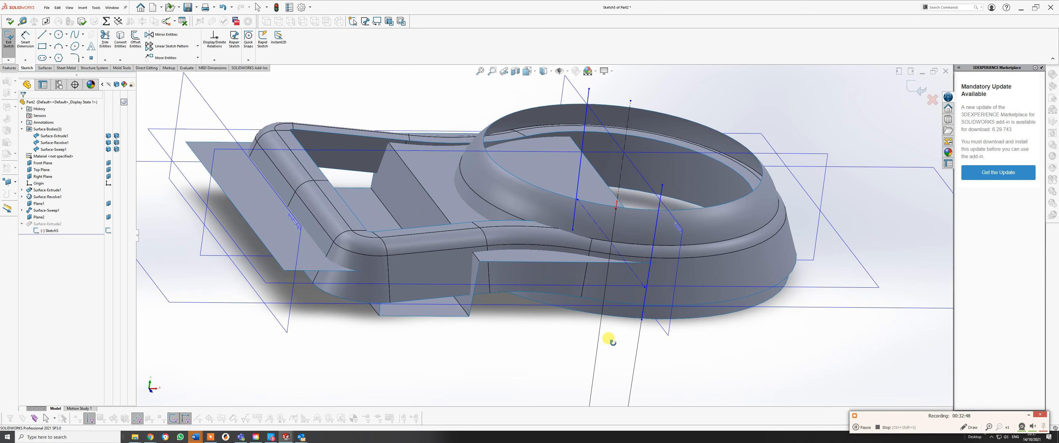
left_click(634, 276)
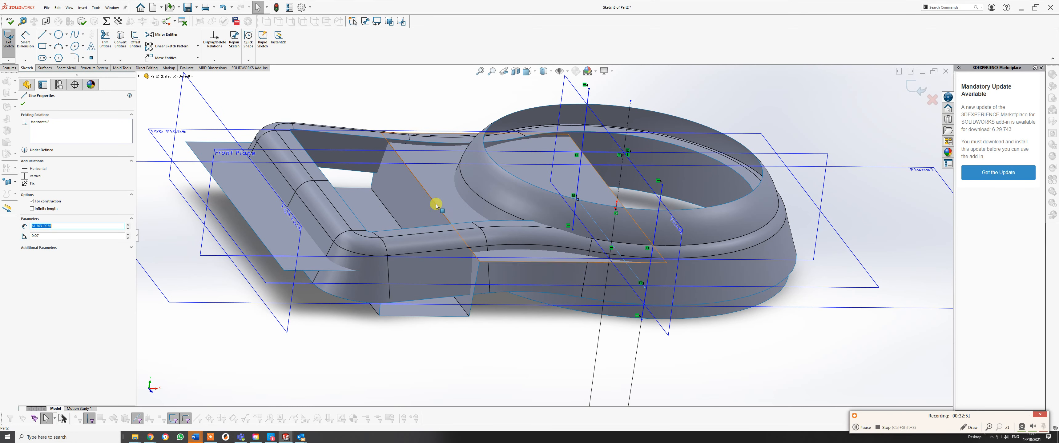
left_click(395, 222, "ctrl")
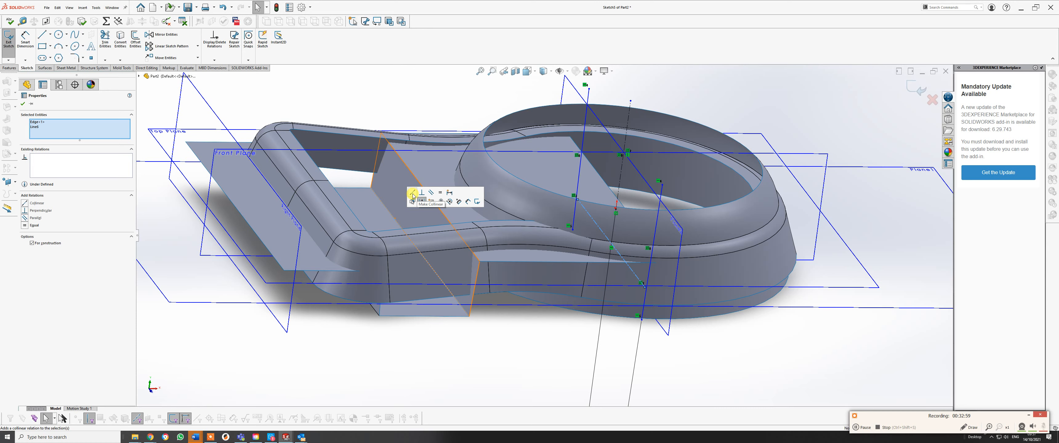
Step: Make the horizontal construction line's endpoint coincident with the adjacent slanted line
middle_click_drag(633, 338, 710, 325)
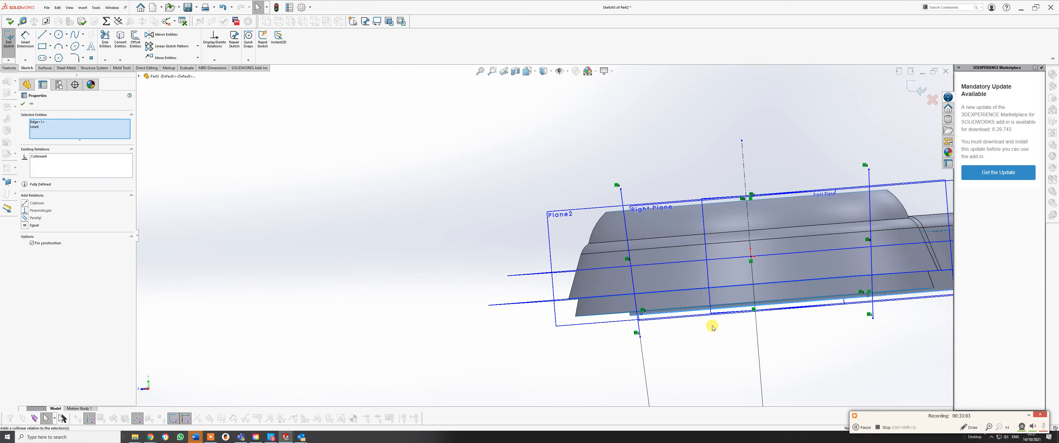
scroll(678, 320, "down", 3)
left_click(652, 308)
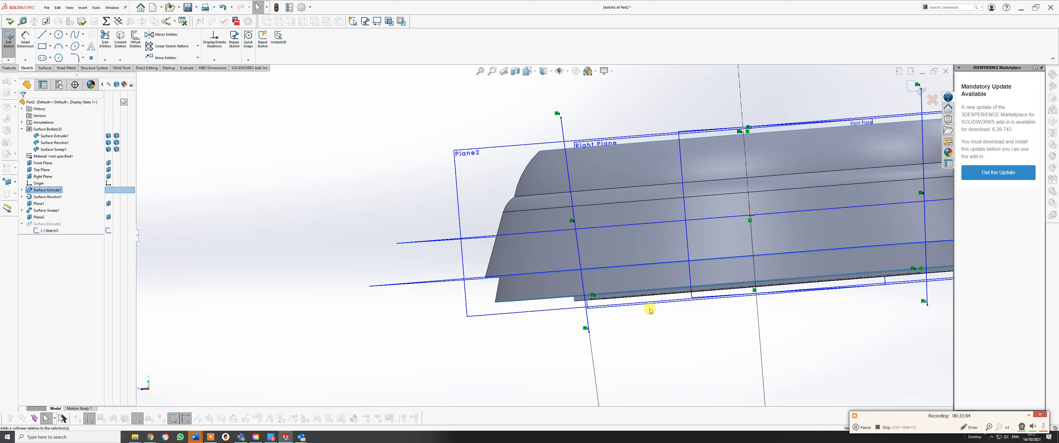
left_click(584, 294)
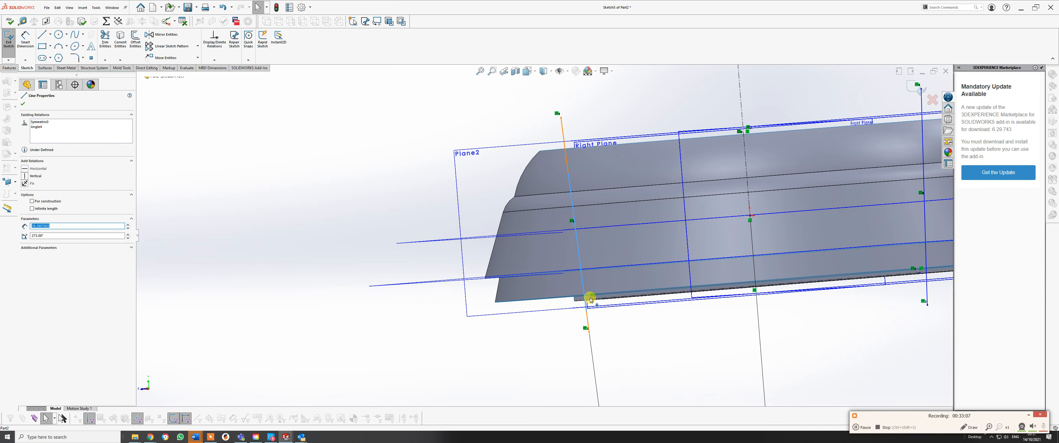
left_click(593, 295, "ctrl")
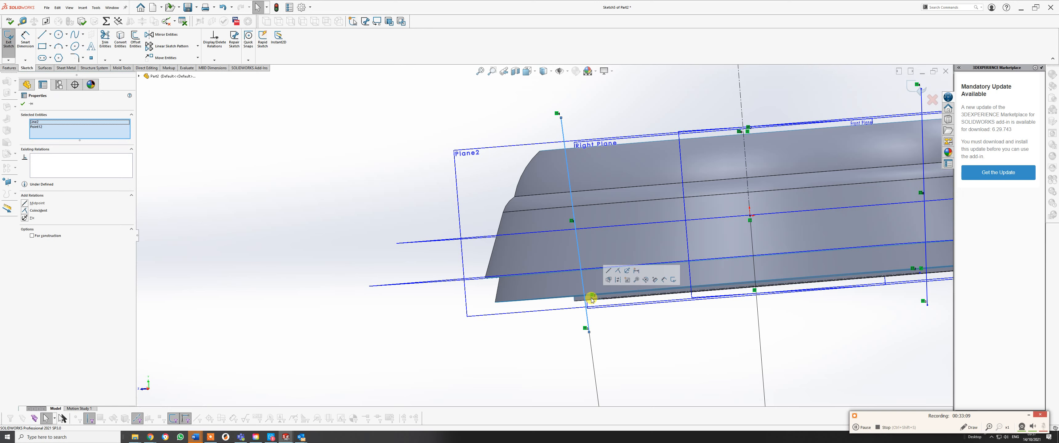
left_click(618, 272)
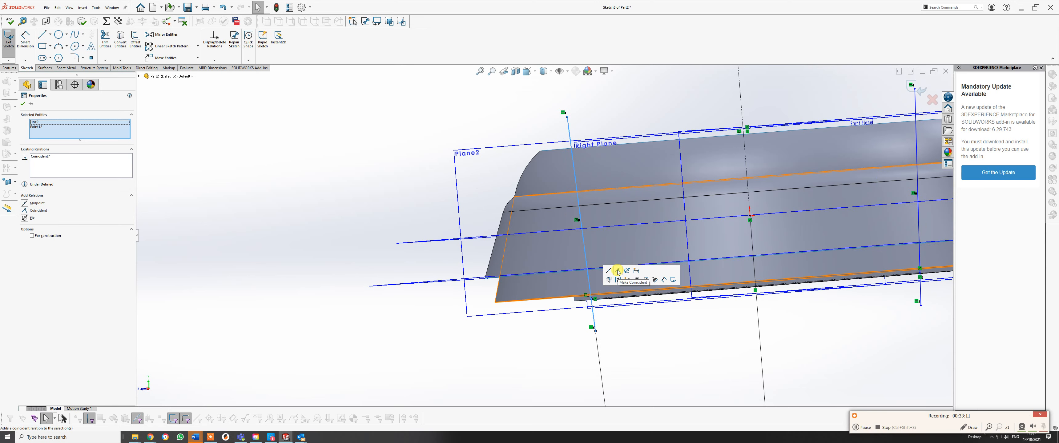
middle_click_drag(681, 303, 703, 300)
mouse_move(679, 268)
middle_mouse_down()
mouse_move(728, 247)
mouse_move(839, 267)
mouse_move(726, 249)
mouse_move(650, 279)
middle_mouse_up()
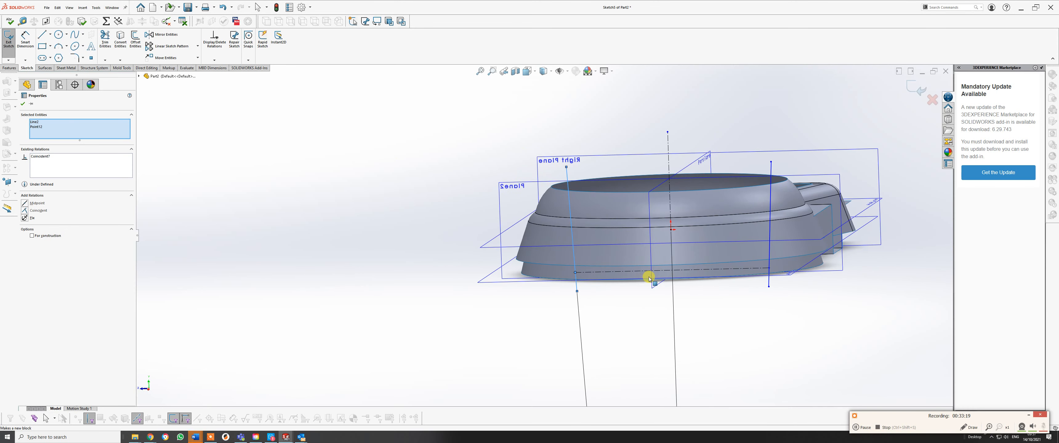
left_click(25, 39)
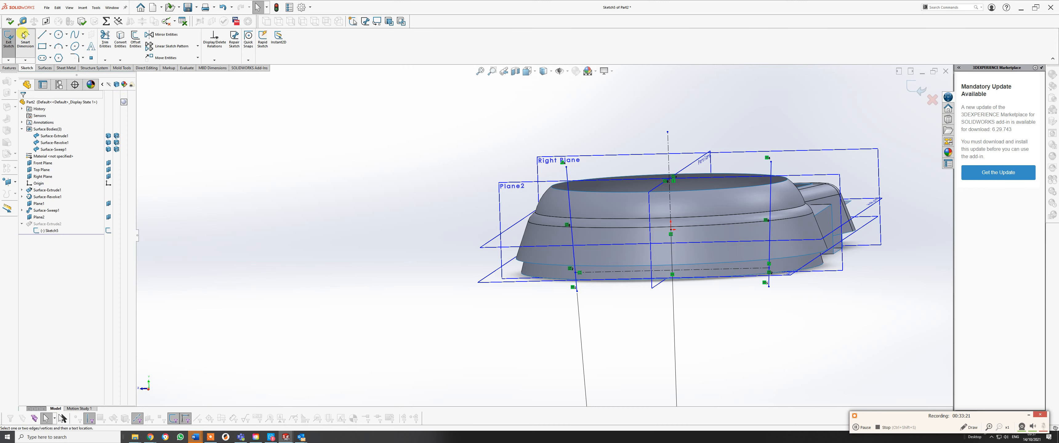
left_click(670, 209)
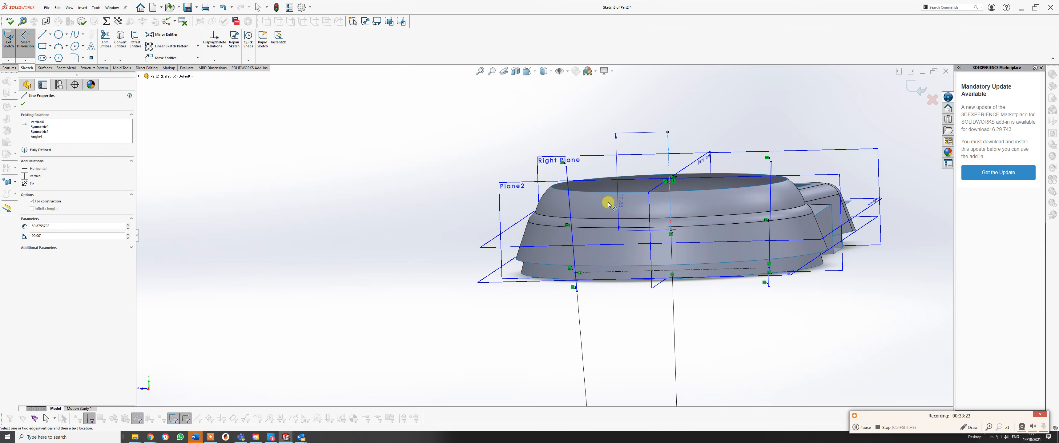
left_click(572, 213)
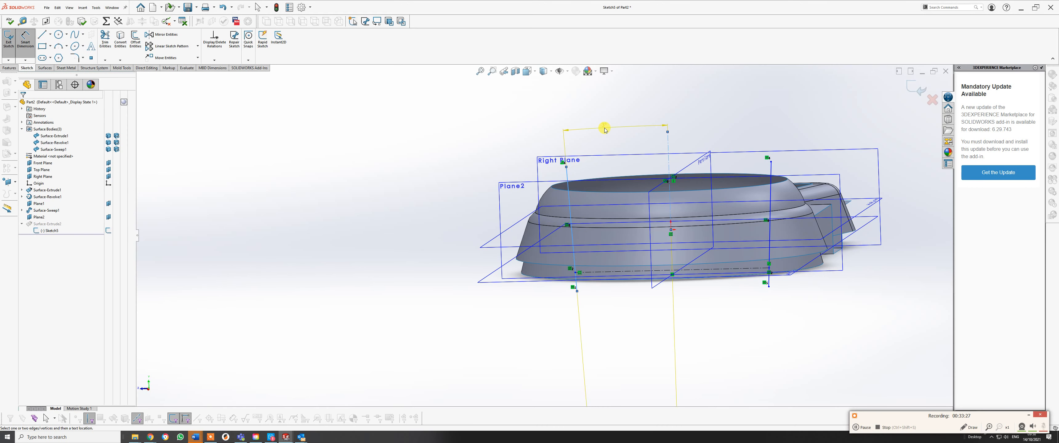
left_click(605, 130)
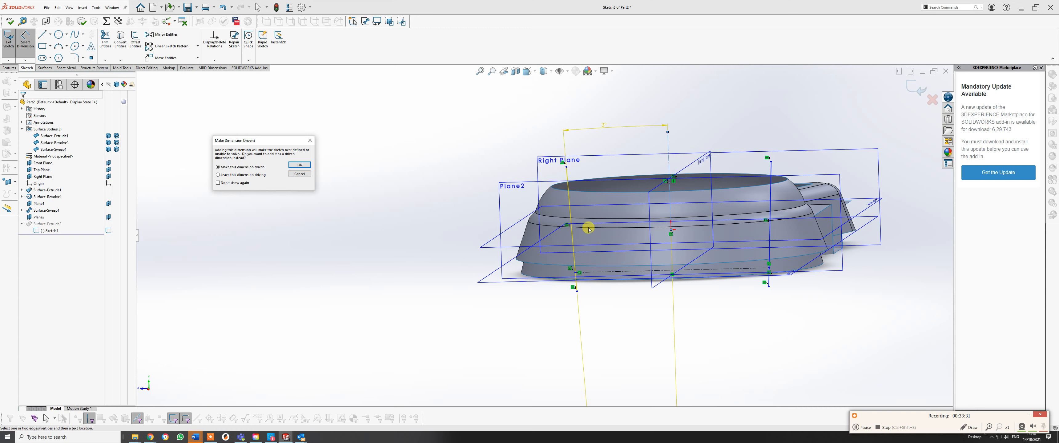
left_click(300, 174)
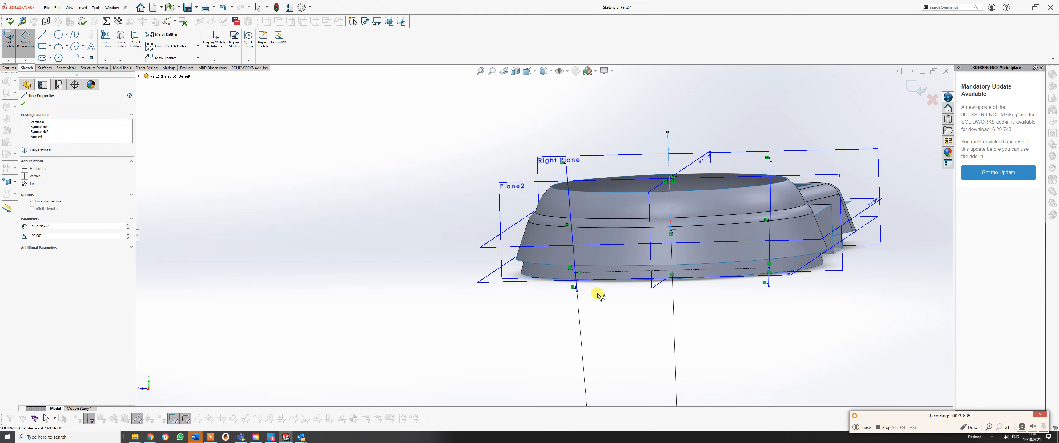
Step: Dimension the horizontal construction line between the slanted lines to 65 mm and exit the sketch
left_click(610, 272)
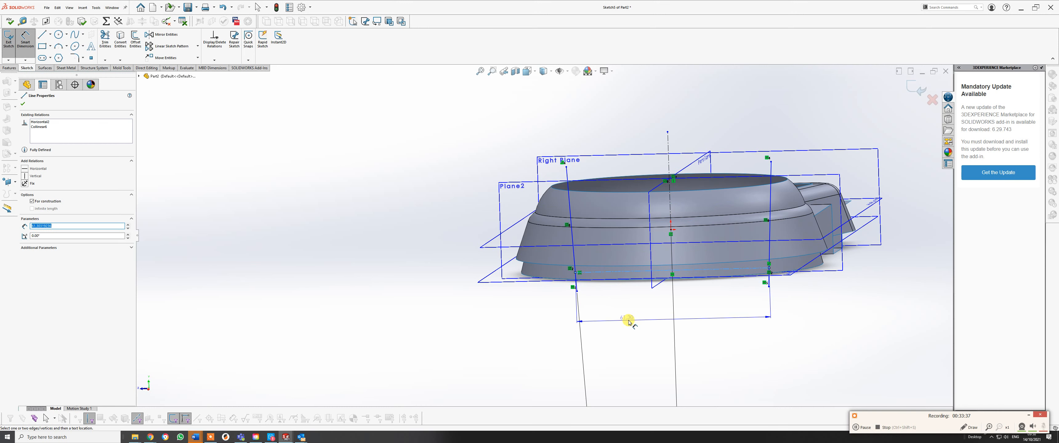
left_click(634, 319)
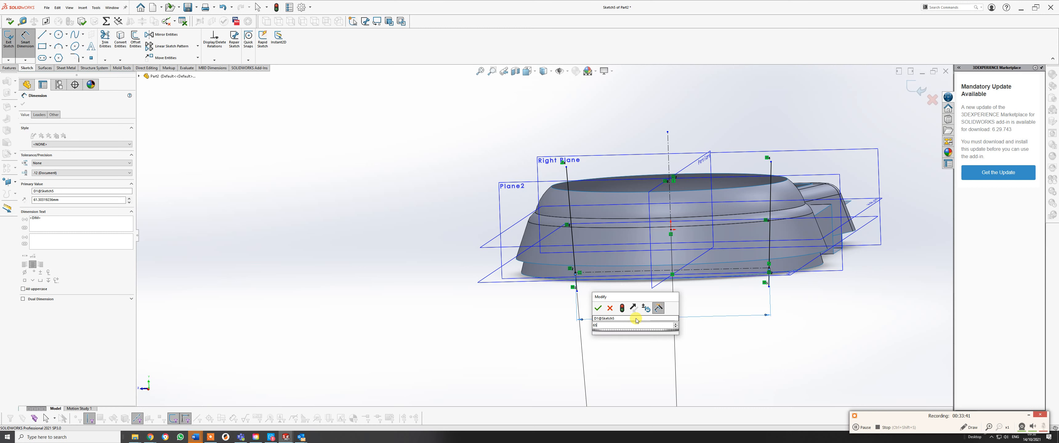
key("Return")
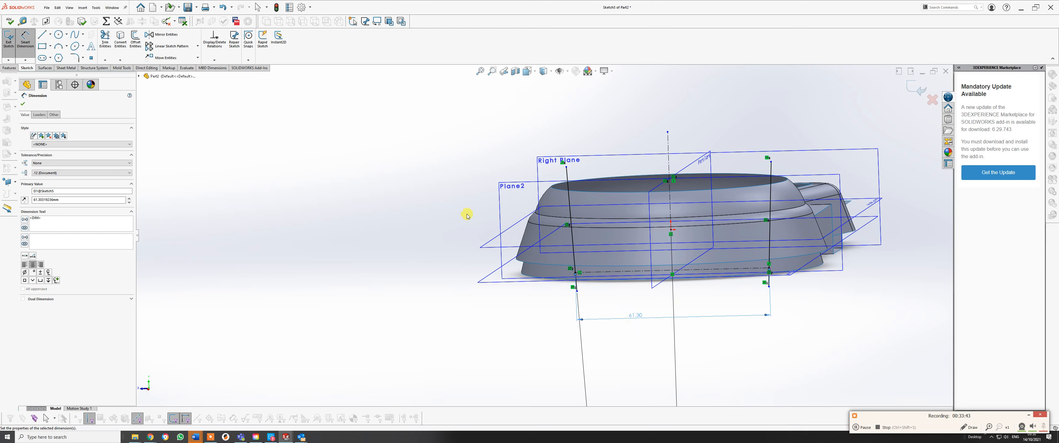
left_click(912, 89)
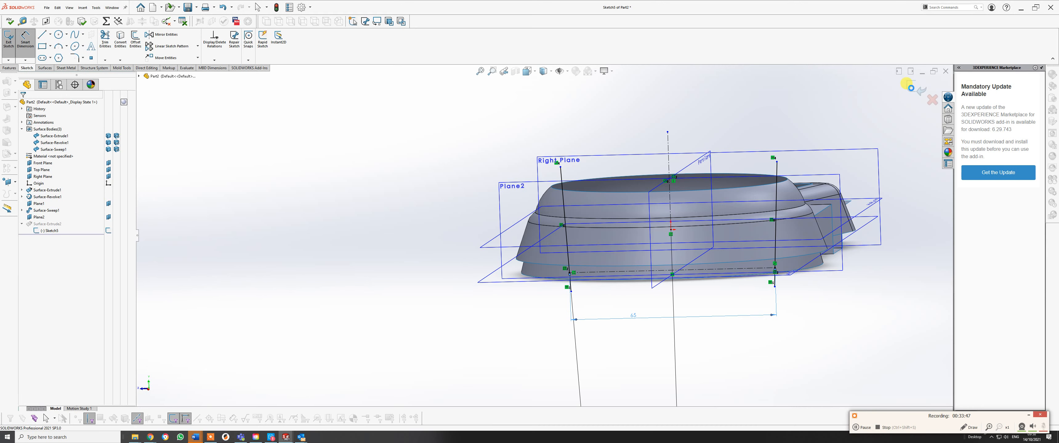
left_click(912, 88)
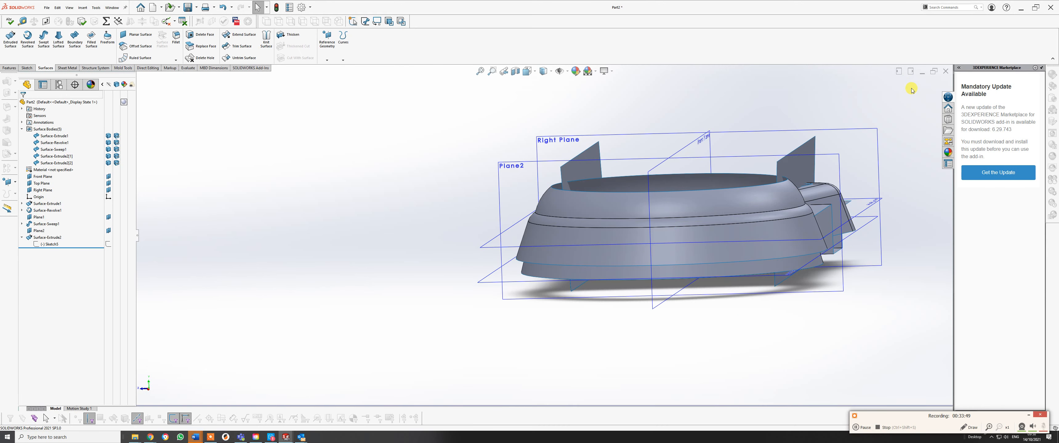
Step: Examine how the slanted side surfaces intersect the swept and stepped surfaces from several angles
mouse_move(646, 244)
middle_mouse_down()
mouse_move(644, 291)
mouse_move(660, 282)
mouse_move(657, 300)
mouse_move(646, 287)
mouse_move(643, 166)
mouse_move(650, 185)
mouse_move(781, 173)
mouse_move(750, 173)
mouse_move(756, 189)
middle_mouse_up()
middle_click_drag(792, 184, 657, 229)
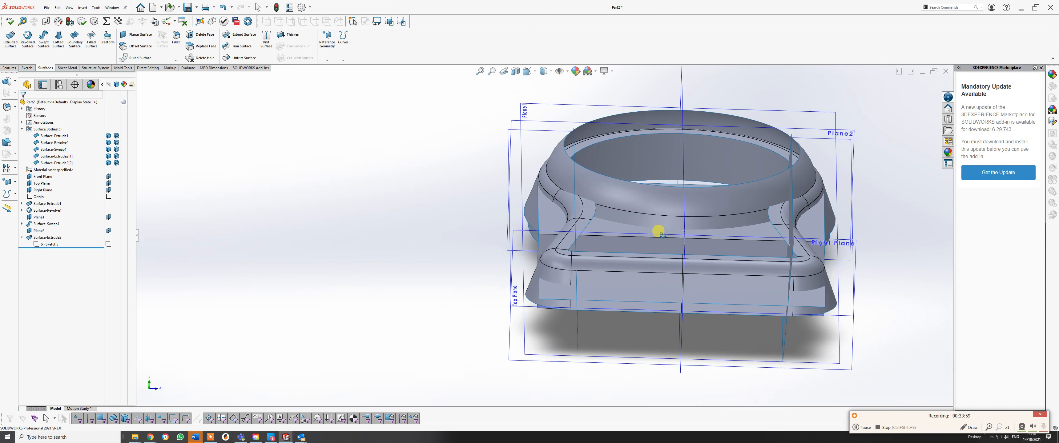
left_click(855, 428)
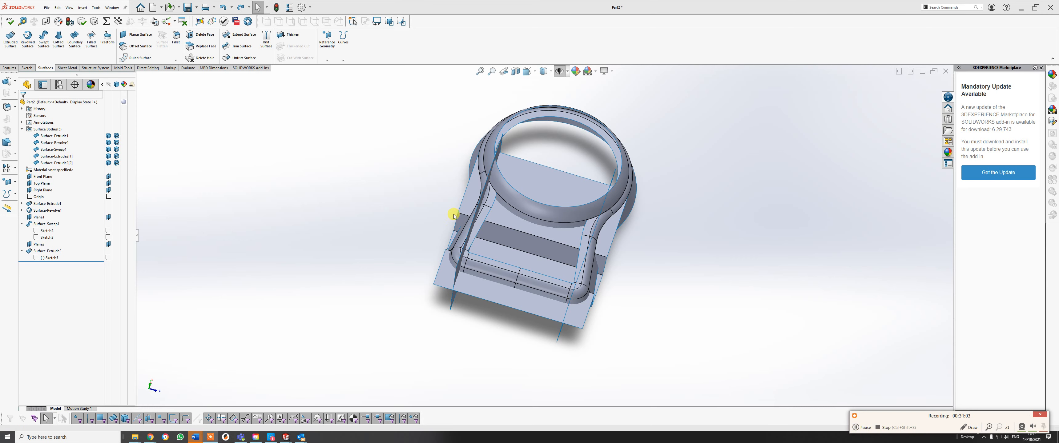
mouse_move(453, 216)
middle_mouse_down()
mouse_move(450, 228)
mouse_move(463, 215)
middle_mouse_up()
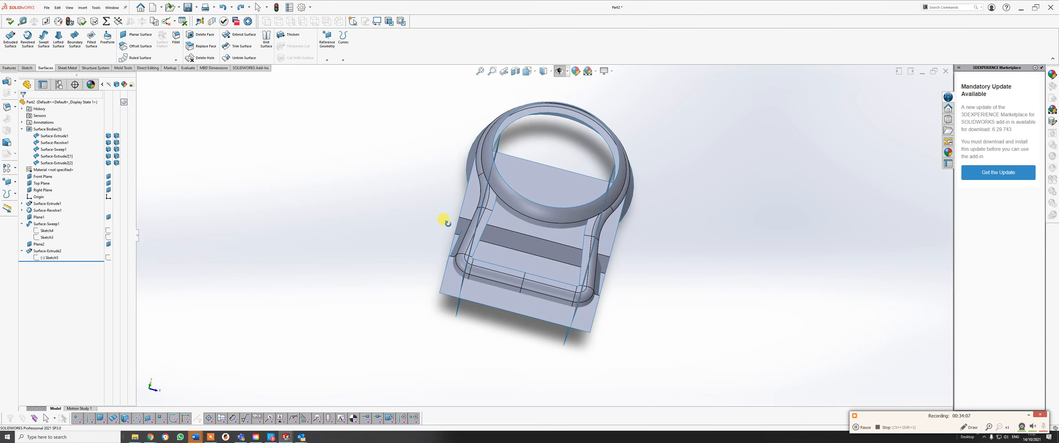
mouse_move(444, 227)
middle_mouse_down()
mouse_move(456, 233)
mouse_move(445, 267)
mouse_move(400, 266)
mouse_move(397, 297)
mouse_move(447, 209)
mouse_move(431, 216)
middle_mouse_up()
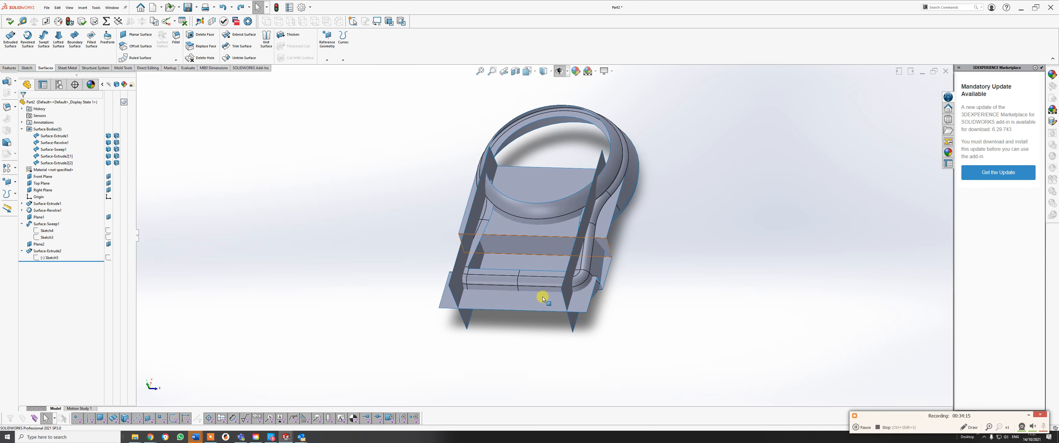
scroll(587, 264, "down", 2)
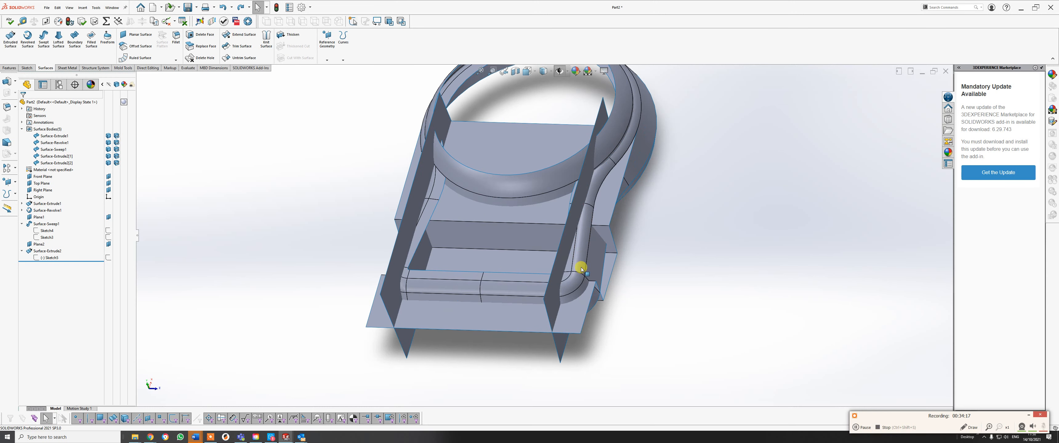
middle_click_drag(579, 274, 458, 260)
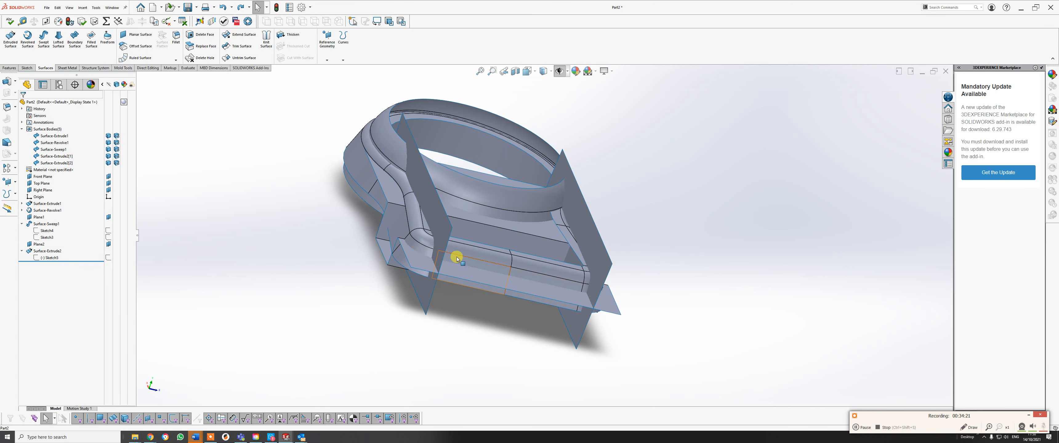
Step: Review the swept surface's profile and path definition in a straight-on top view, keeping its settings
left_click(421, 243)
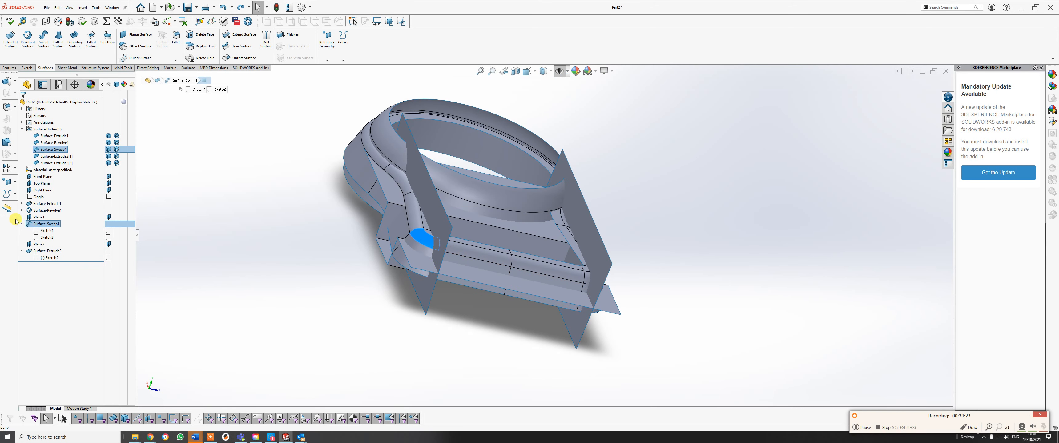
right_click(48, 224)
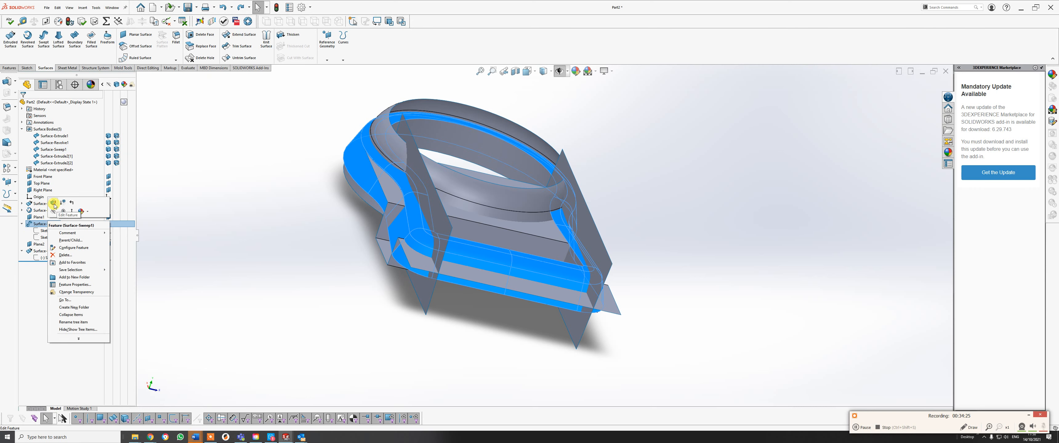
left_click(54, 206)
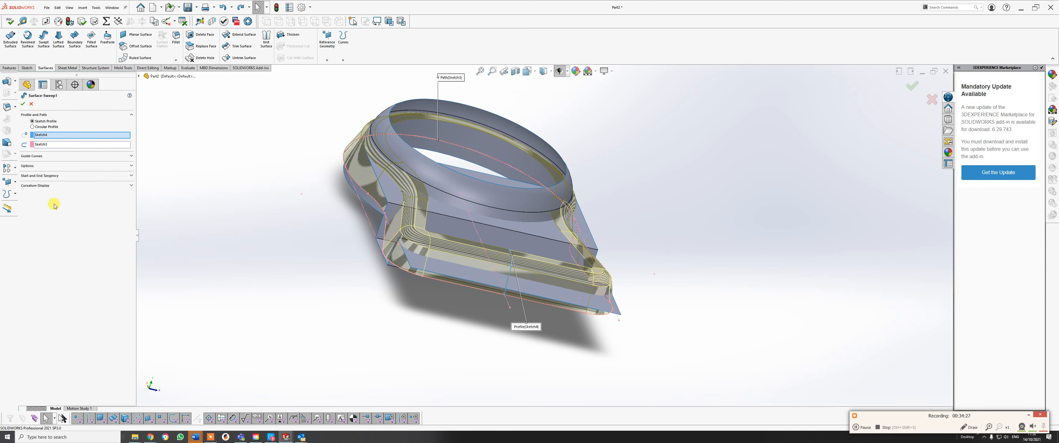
middle_click_drag(532, 247, 497, 312)
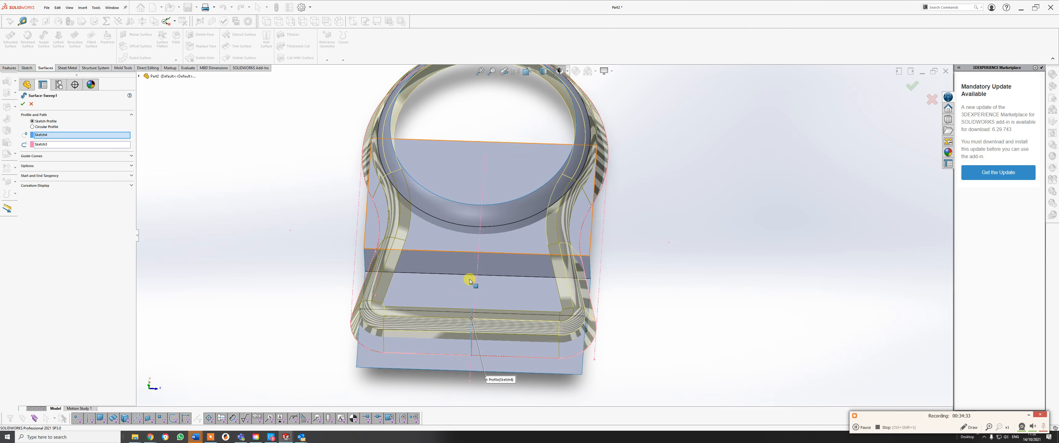
middle_click_drag(499, 279, 496, 349)
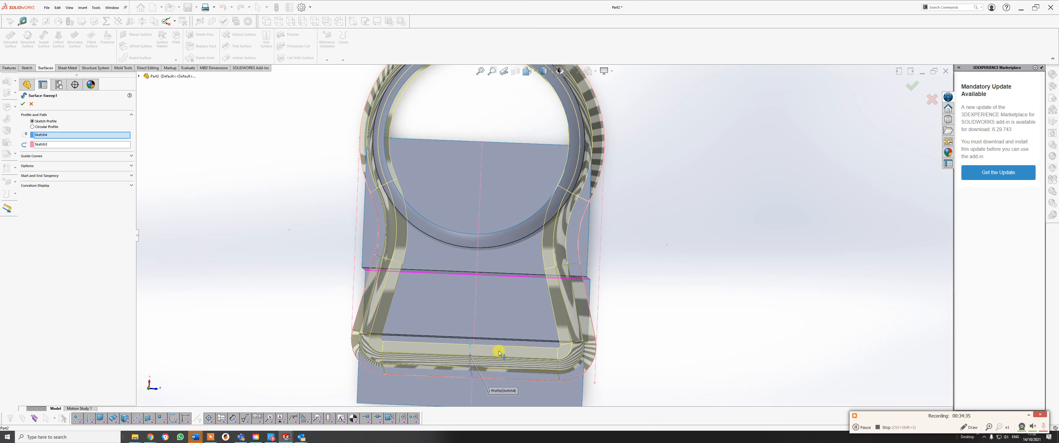
scroll(497, 352, "up", 3)
key("space")
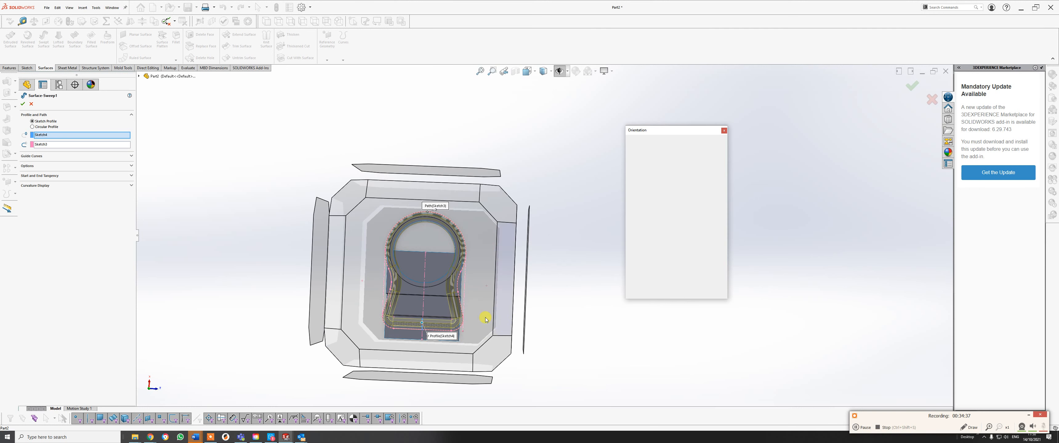
left_click(474, 326)
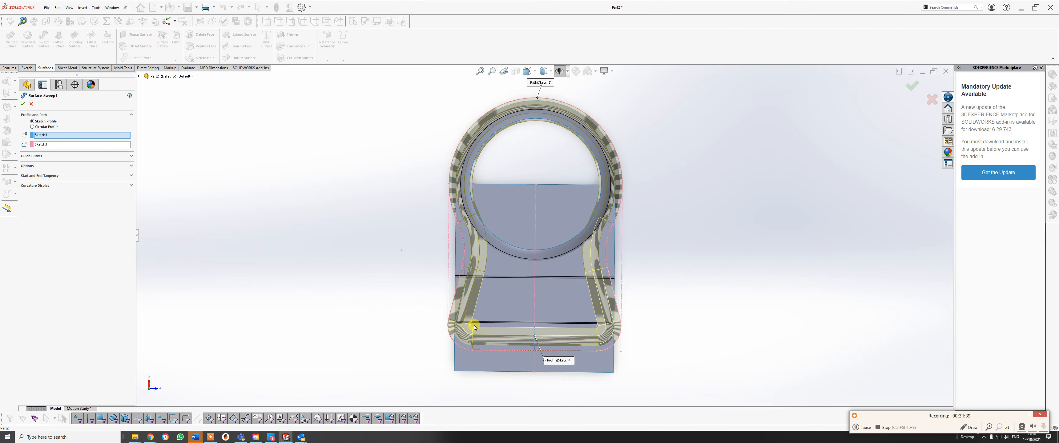
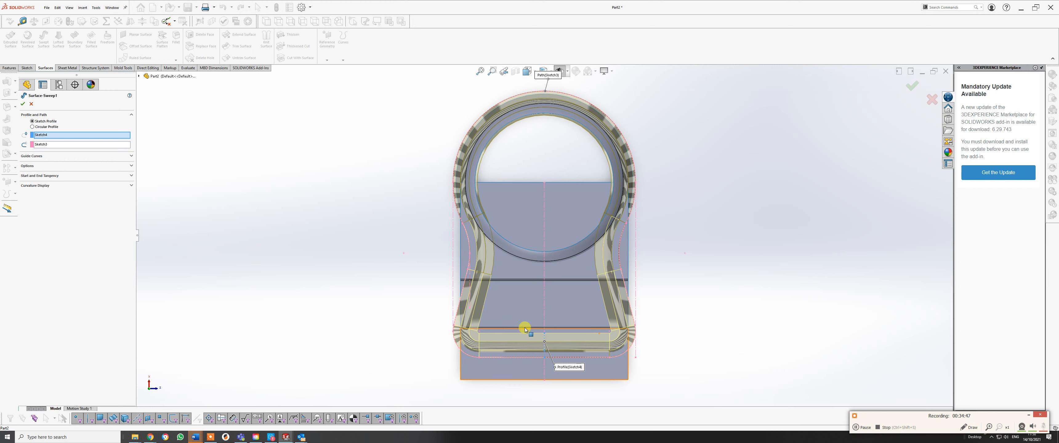
key("z")
key("z")
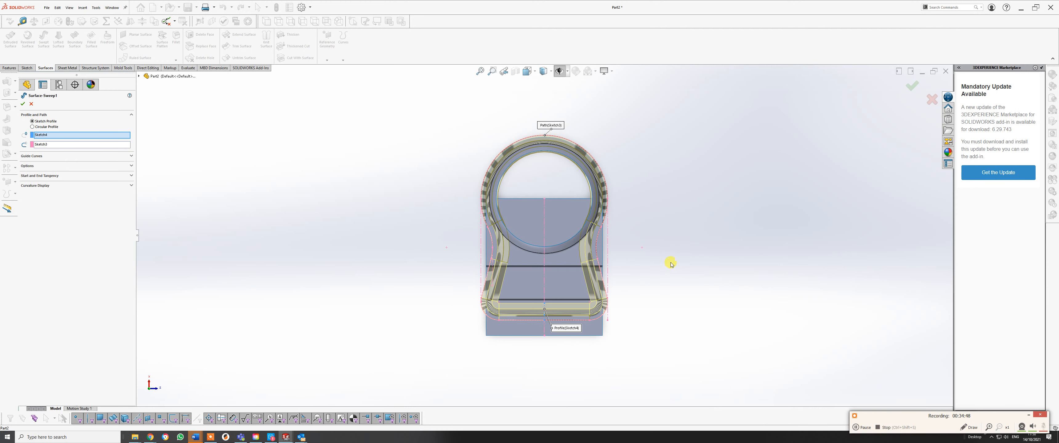
left_click(913, 86)
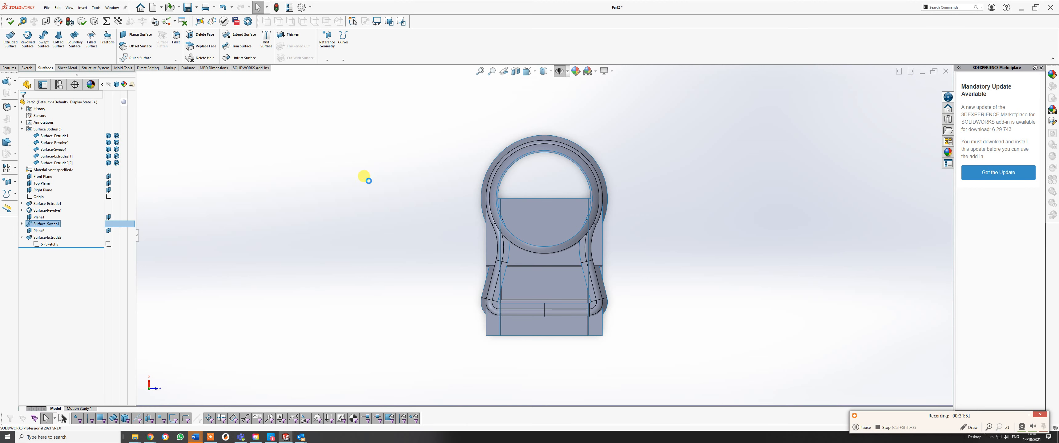
Step: Edit the swept surface's path sketch and set the length of its bottom straight line to 62 mm
left_click(22, 224)
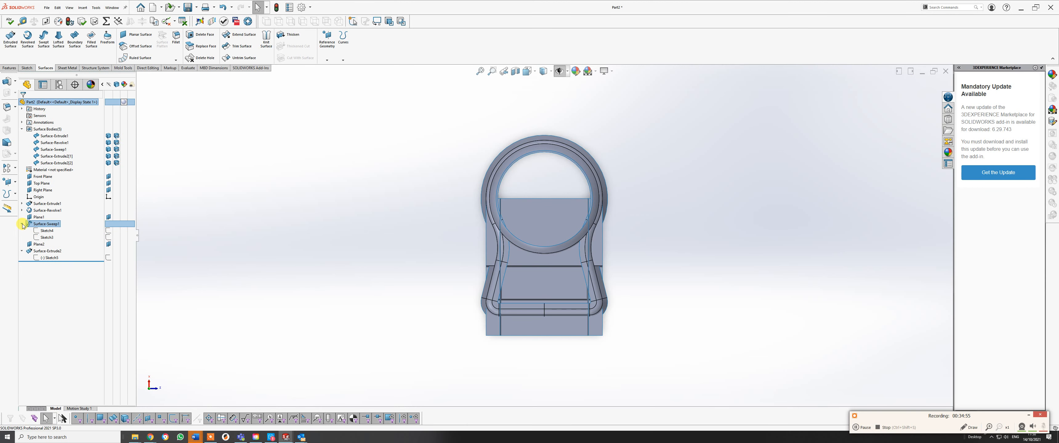
right_click(41, 239)
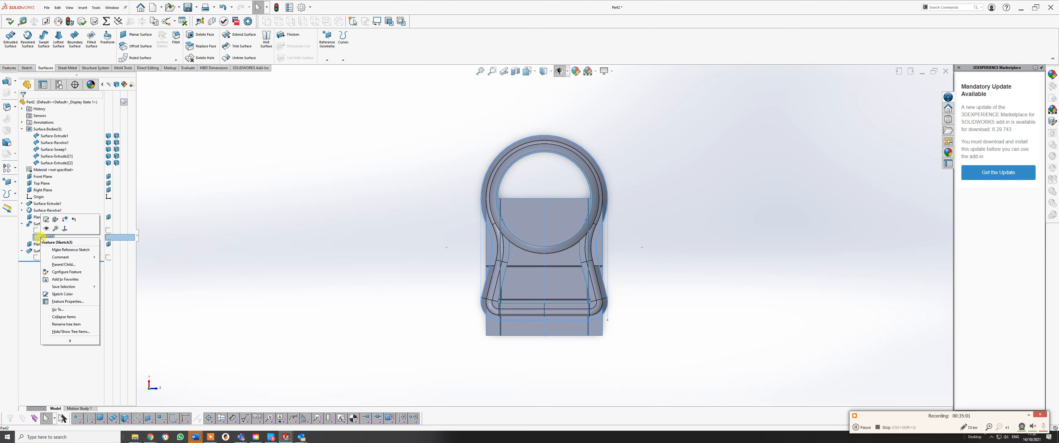
left_click(40, 217)
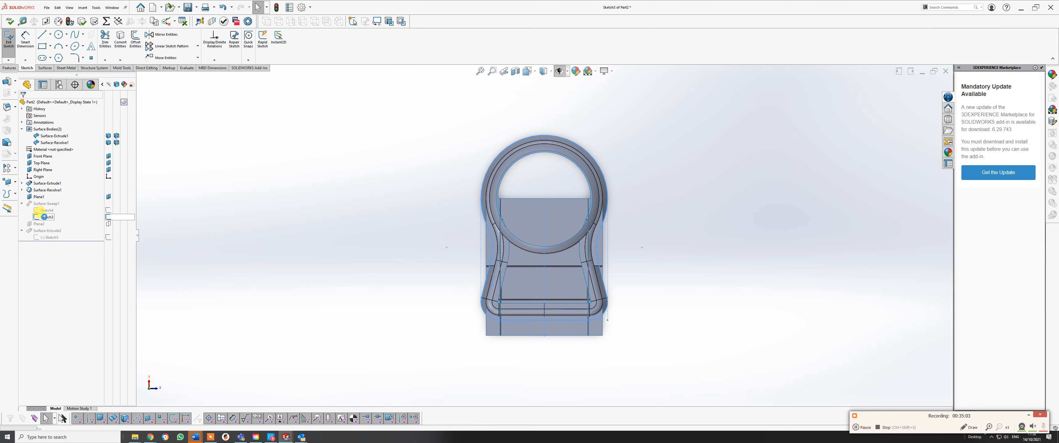
scroll(566, 301, "down", 3)
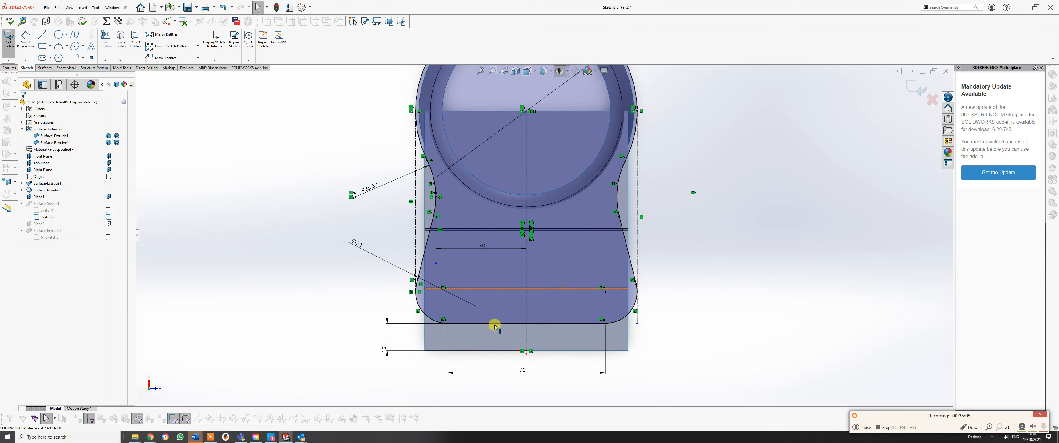
mouse_move(498, 324)
middle_mouse_down()
mouse_move(492, 279)
mouse_move(483, 306)
mouse_move(509, 362)
middle_mouse_up()
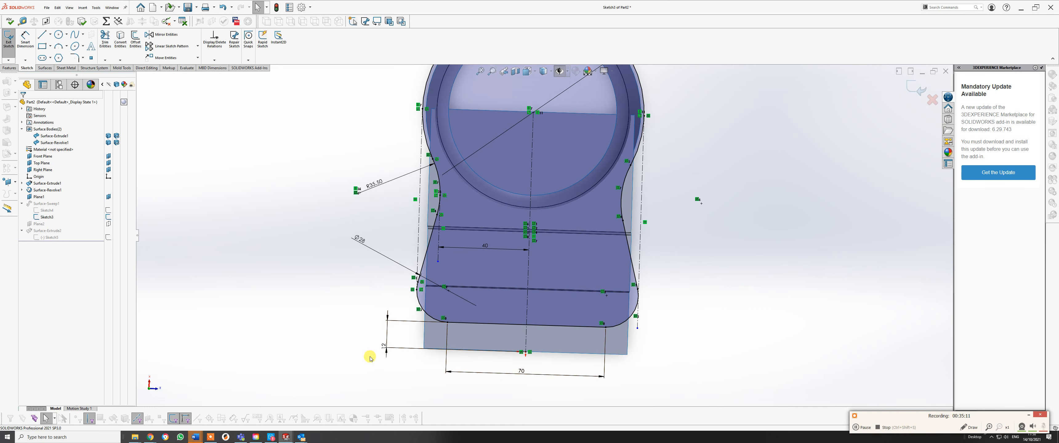
left_click(519, 371)
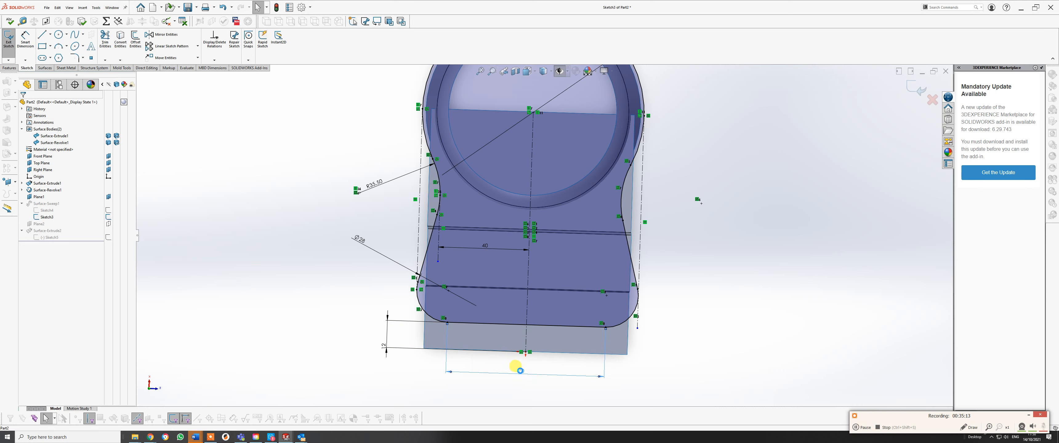
double_click(520, 371)
type("6")
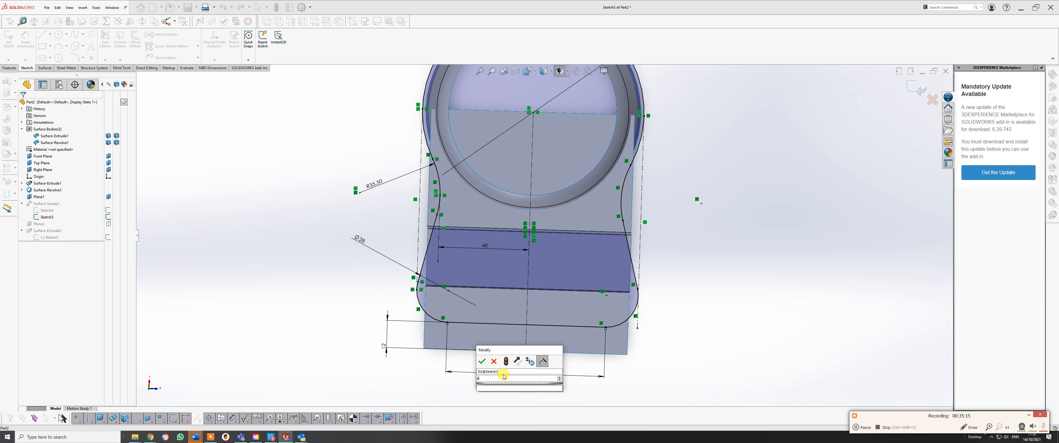
type("2")
key("Escape")
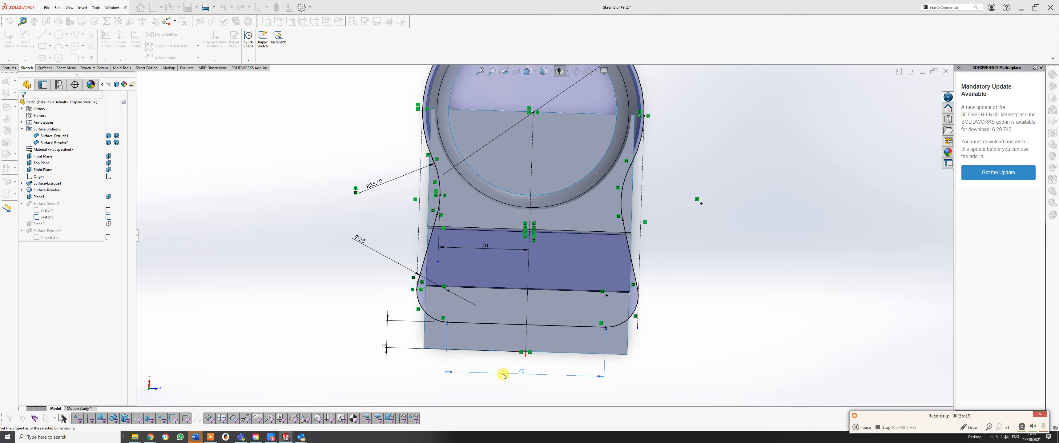
left_click(504, 375)
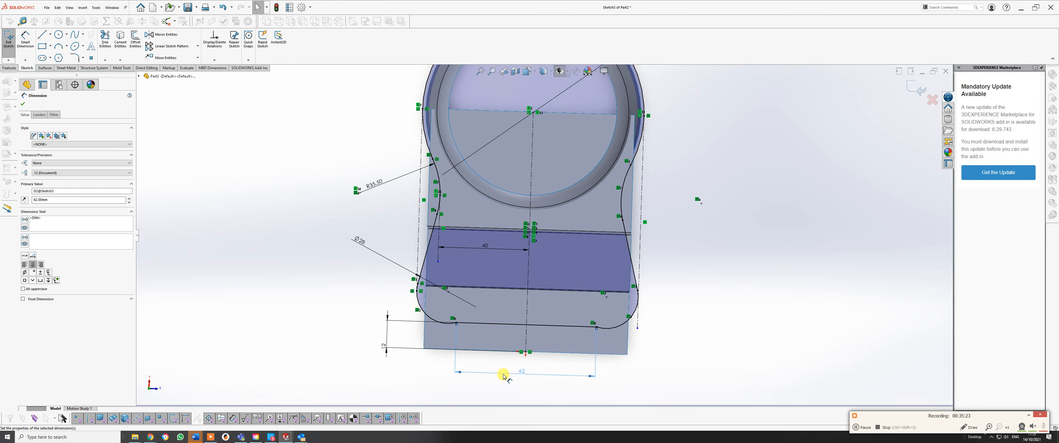
Step: Examine how the lower corner arcs meet the bottom line of the path sketch in a straight-on view
scroll(453, 312, "down", 6)
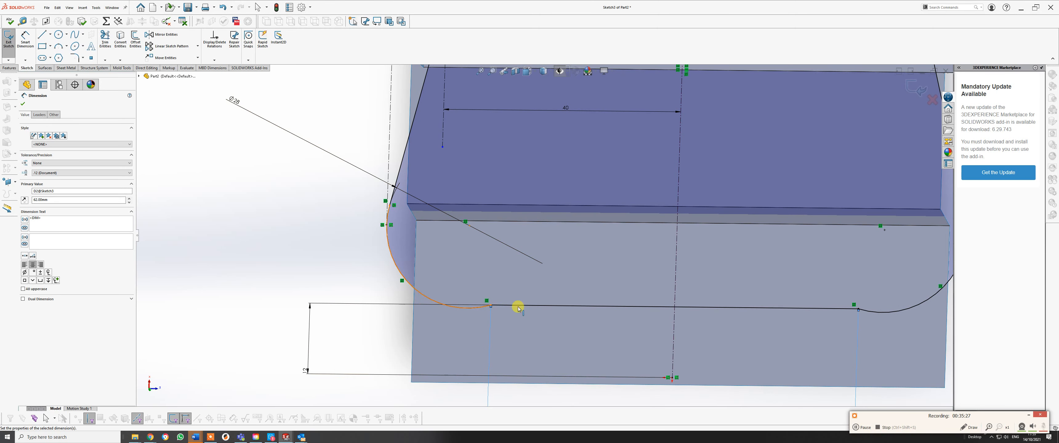
scroll(485, 303, "up", 8)
key("space")
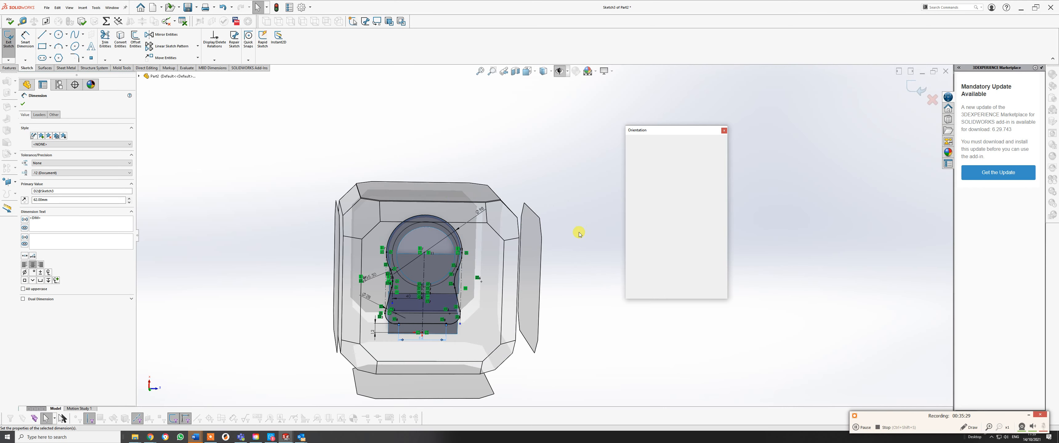
left_click(482, 332)
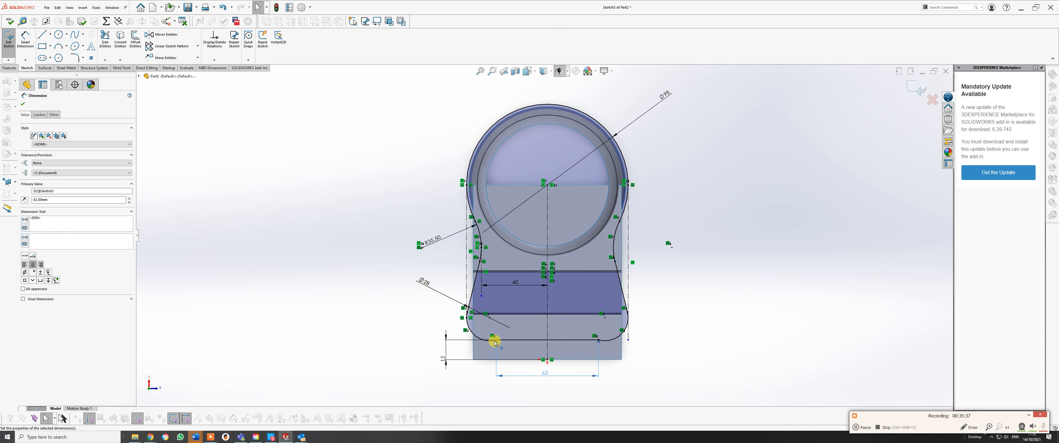
scroll(496, 338, "down", 3)
scroll(505, 312, "down", 1)
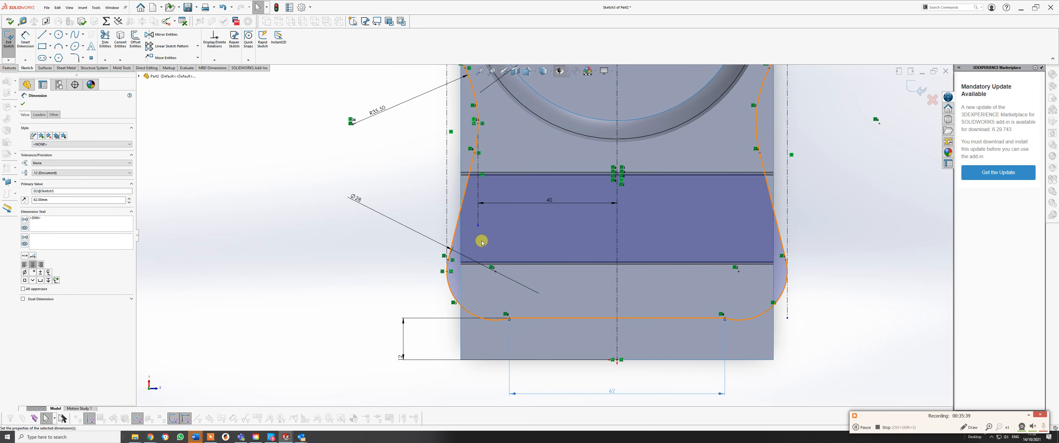
key("Escape")
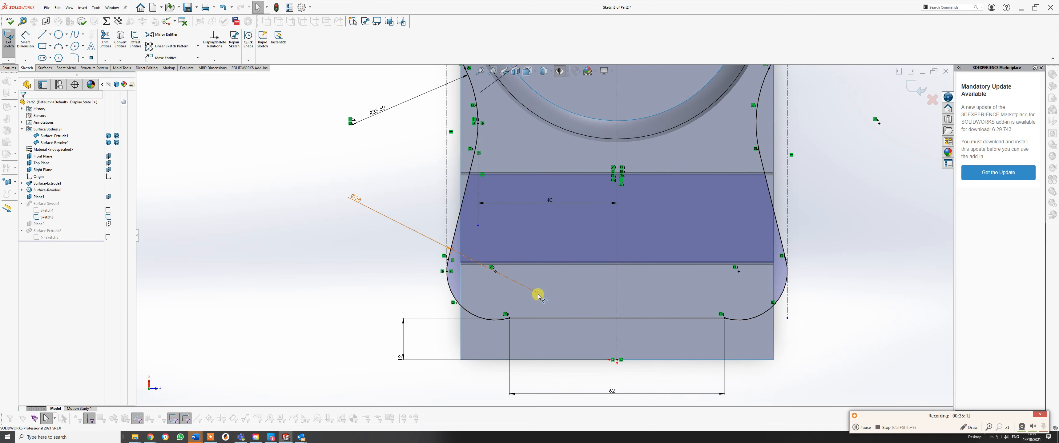
scroll(539, 292, "up", 1)
scroll(493, 325, "down", 1)
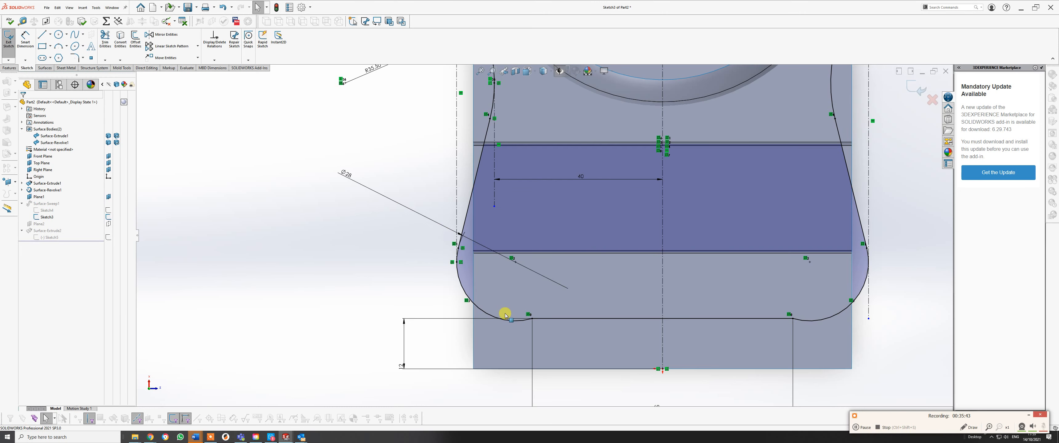
Step: Try to make the lower-left corner arc tangent to the bottom line, and undo the added relation
left_click(519, 324)
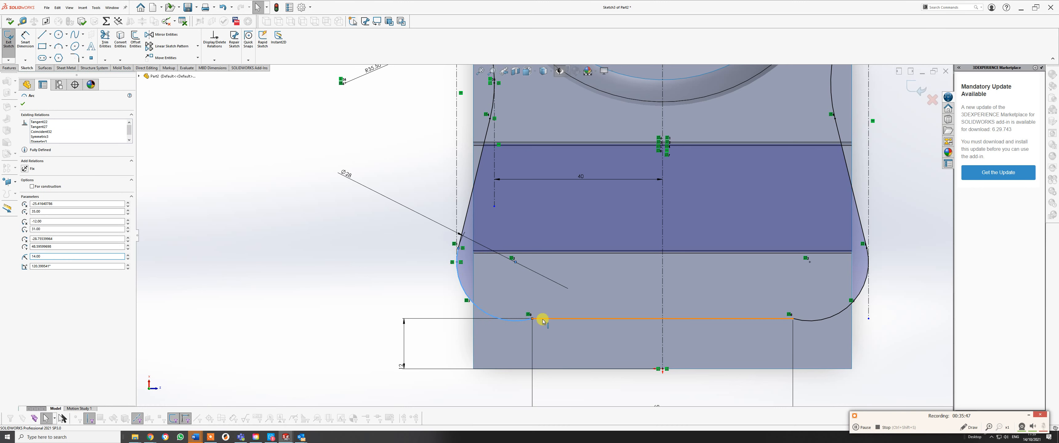
left_click(543, 322, "ctrl")
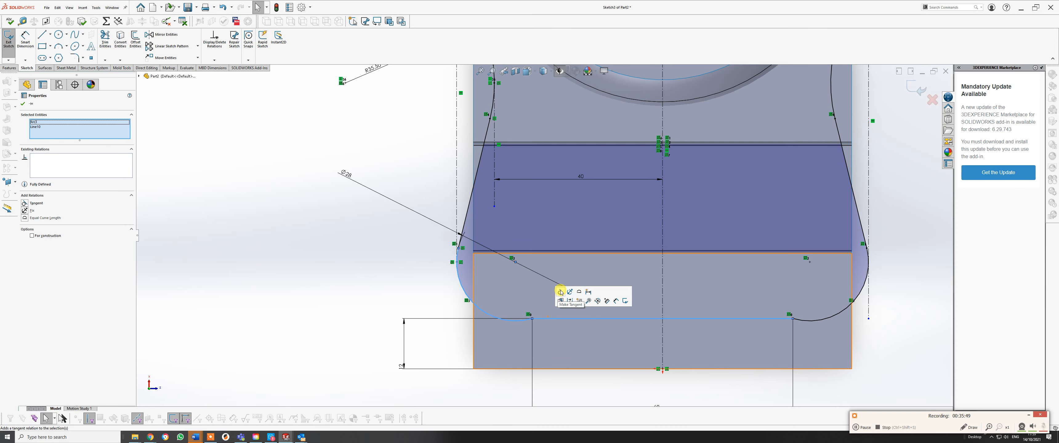
left_click(561, 292)
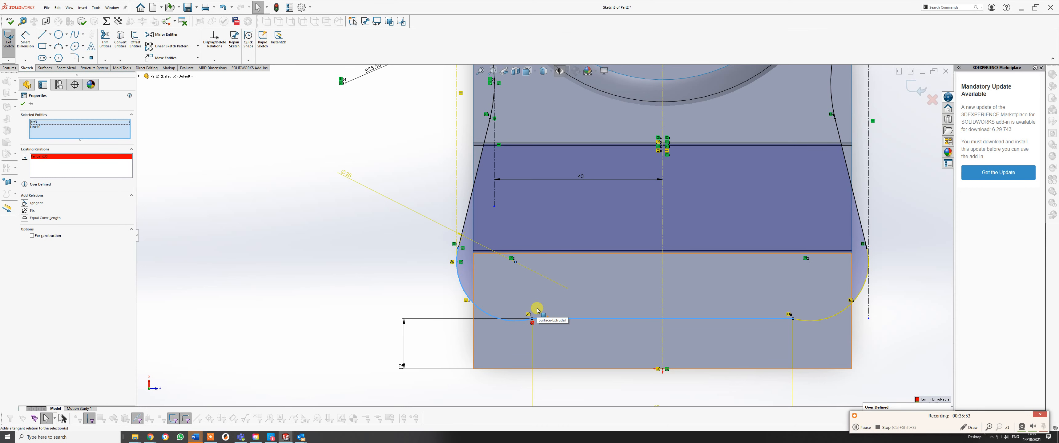
key("ctrl+z")
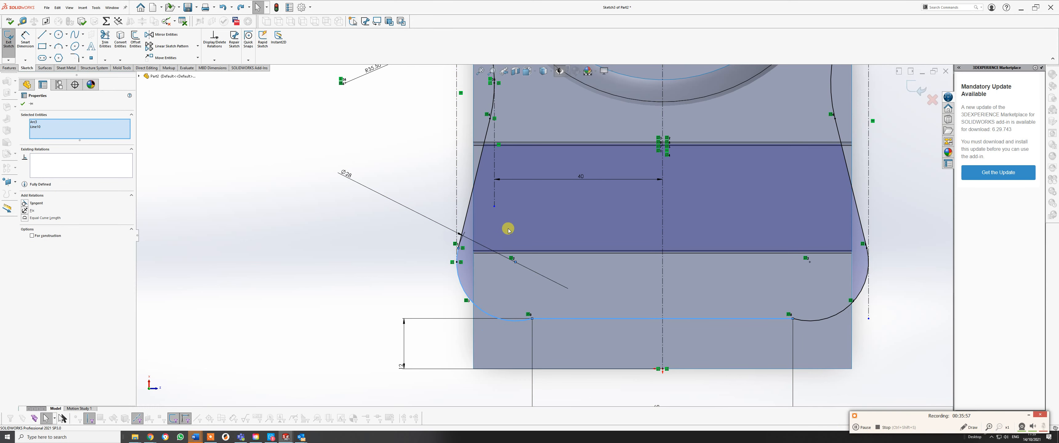
Step: Shorten the vertical construction line beside the lower-right corner arc by moving its lower endpoint upward
scroll(507, 218, "up", 4)
scroll(615, 181, "down", 2)
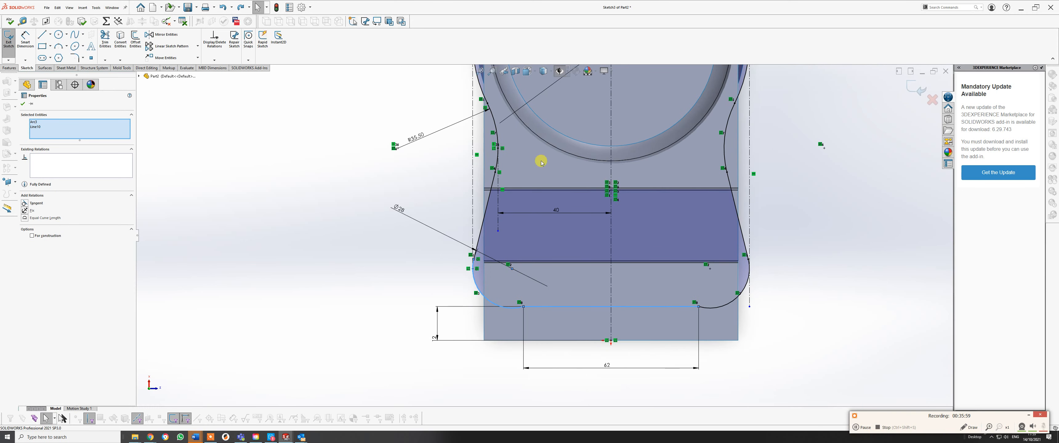
scroll(525, 208, "down", 2)
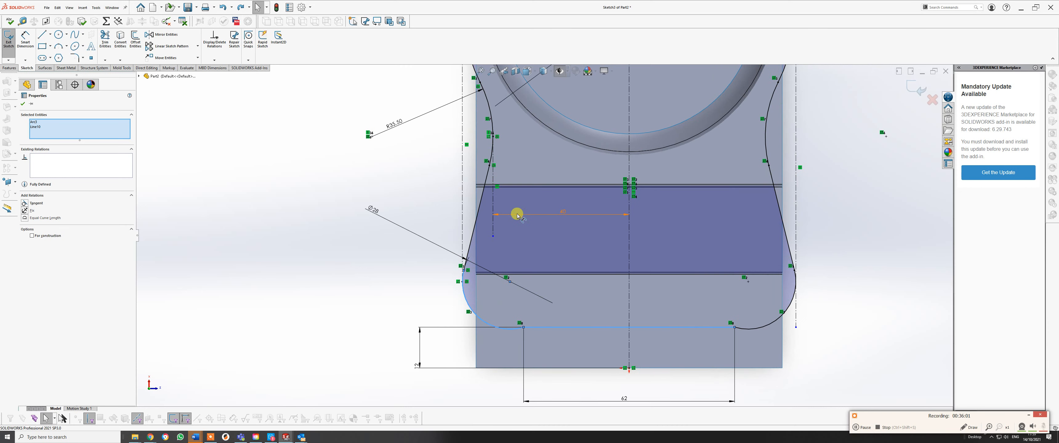
scroll(496, 269, "down", 2)
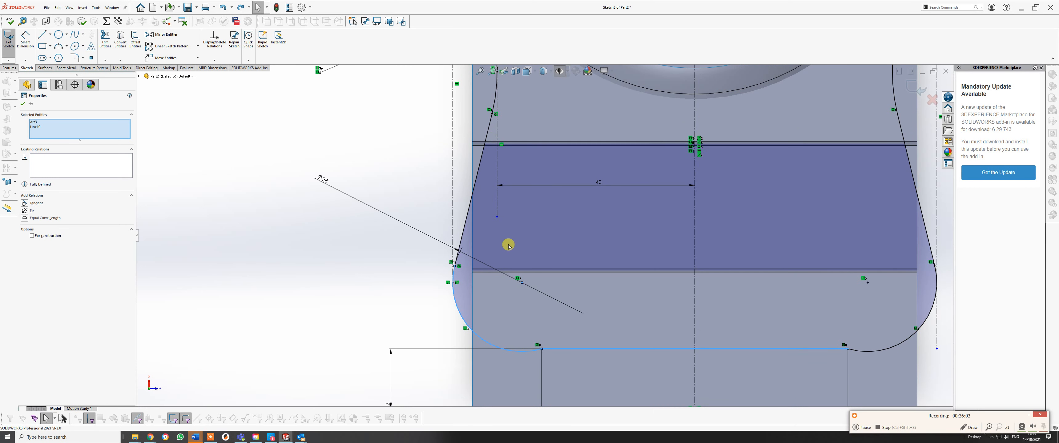
scroll(473, 263, "down", 2)
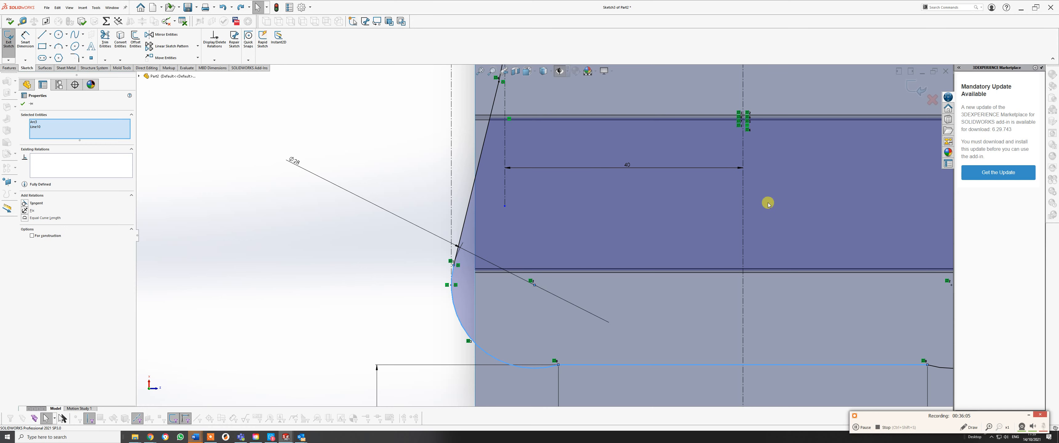
scroll(561, 245, "up", 5)
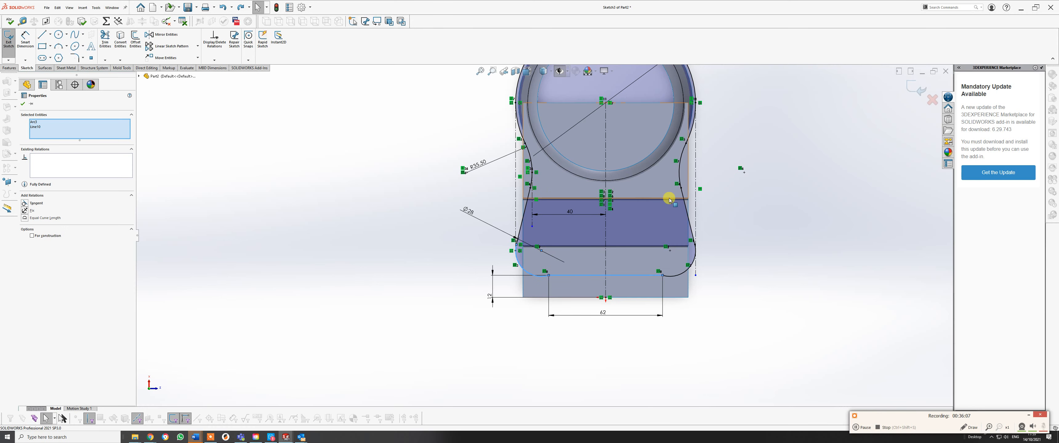
scroll(612, 259, "down", 2)
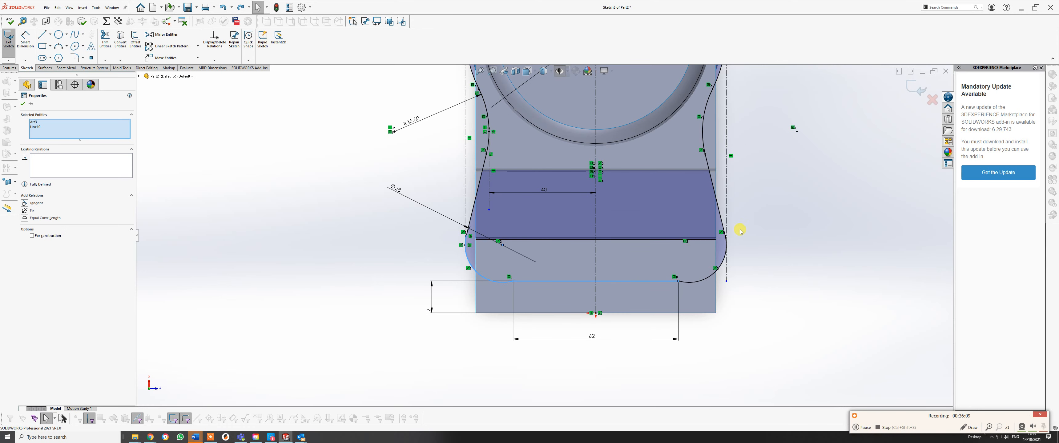
scroll(739, 230, "down", 1)
scroll(736, 214, "up", 2)
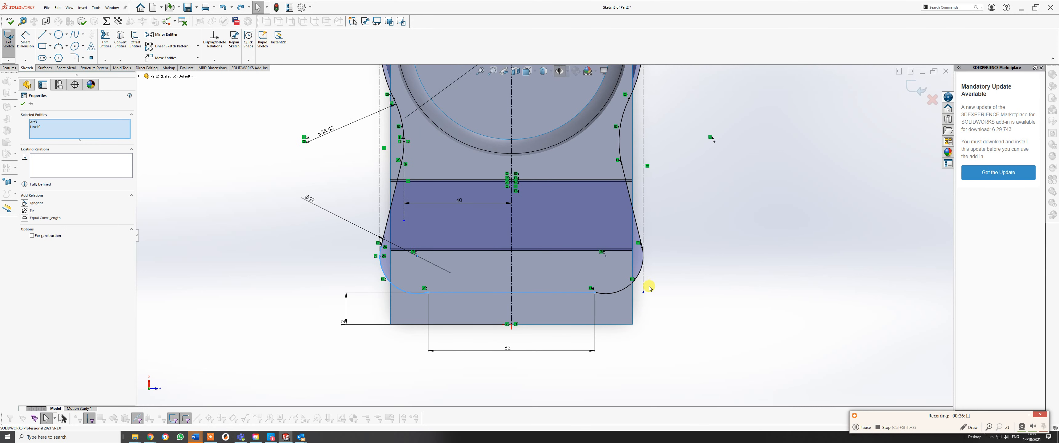
mouse_move(644, 294)
left_mouse_down()
mouse_move(646, 244)
mouse_move(660, 227)
left_mouse_up()
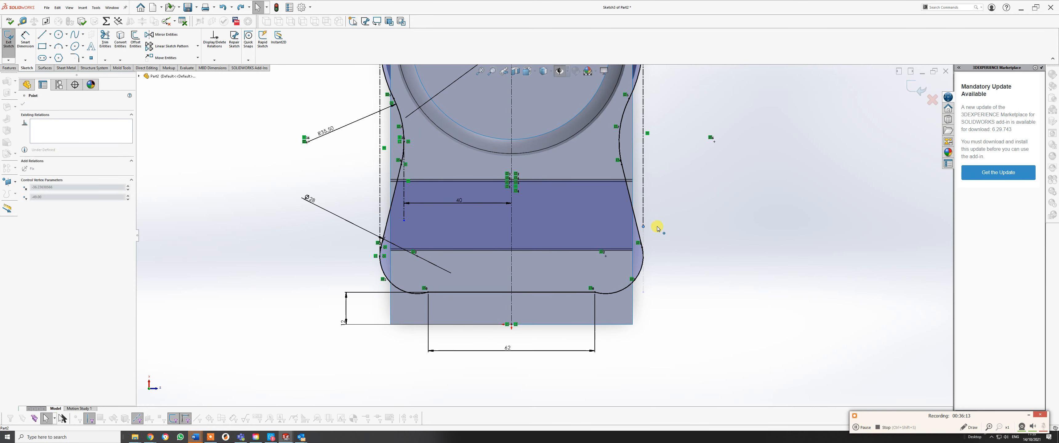
Step: Delete the relation tying the lower-left corner arc to the adjacent vertical construction line, and shorten that line upward from its lower end
scroll(394, 260, "down", 4)
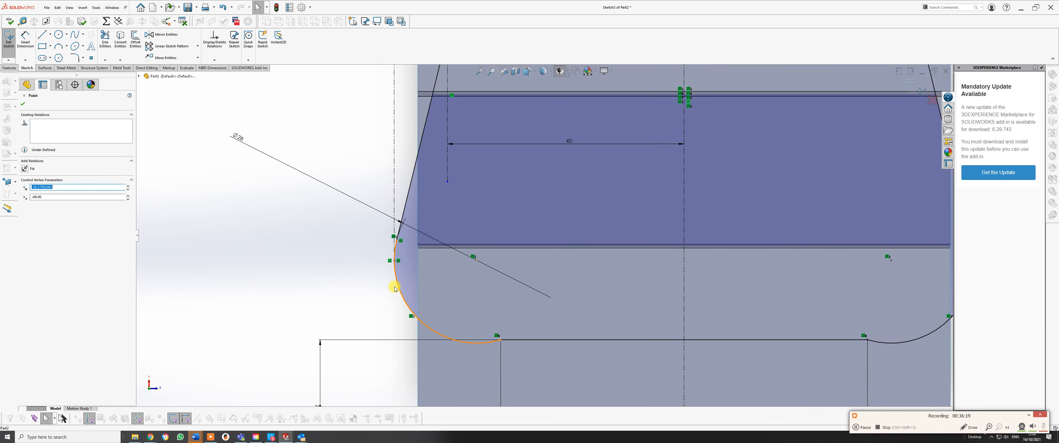
left_click(390, 263)
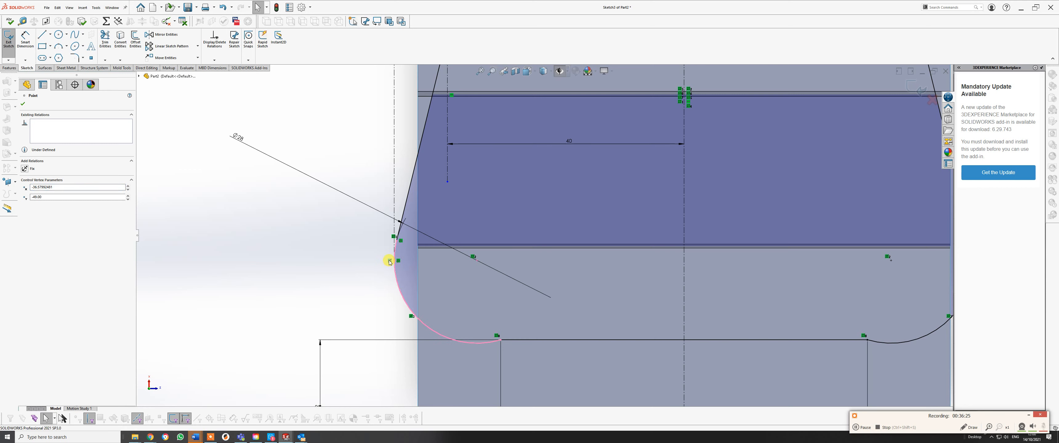
key("Delete")
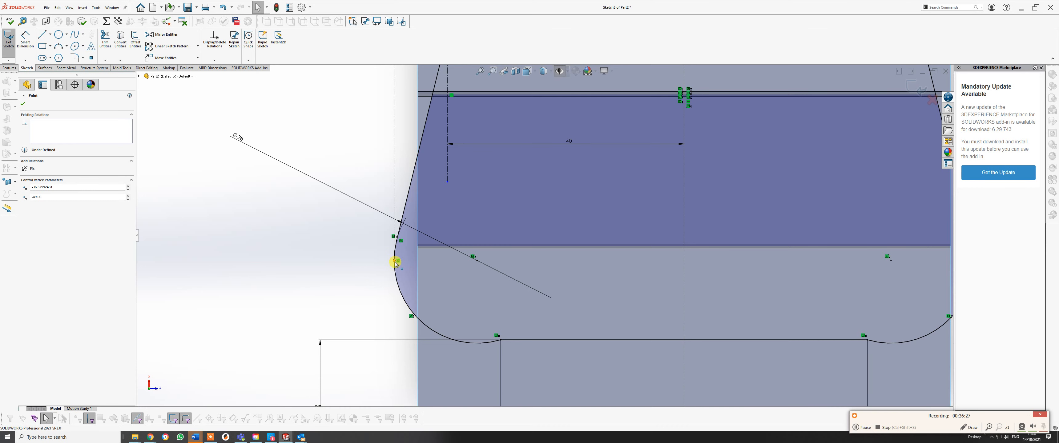
left_click_drag(396, 262, 395, 229)
left_click_drag(394, 178, 394, 168)
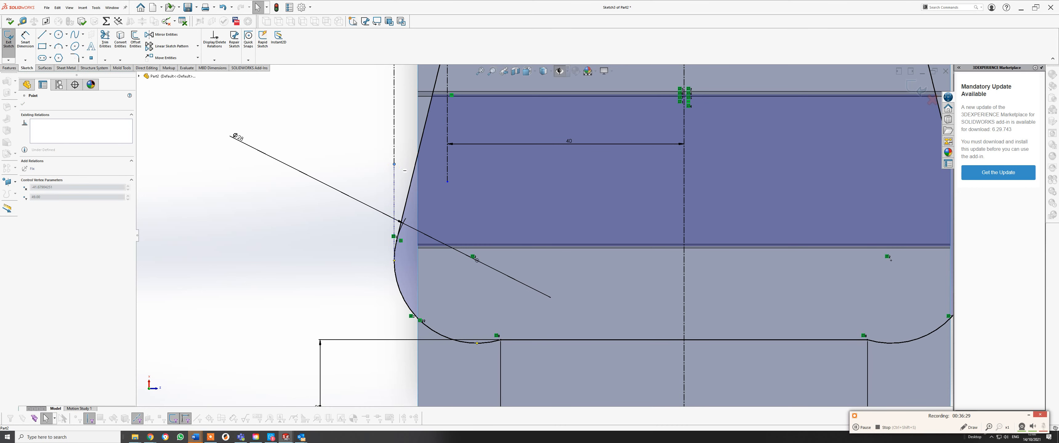
scroll(561, 287, "up", 3)
scroll(561, 285, "up", 2)
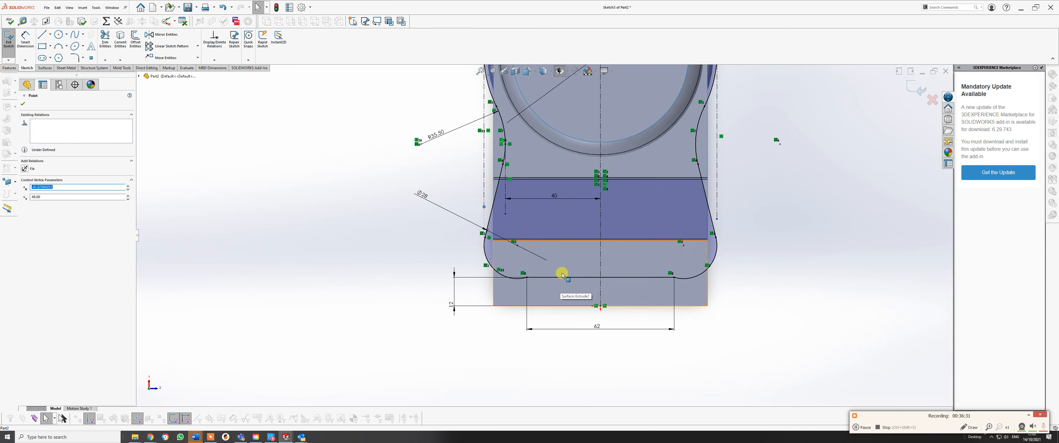
scroll(574, 116, "down", 2)
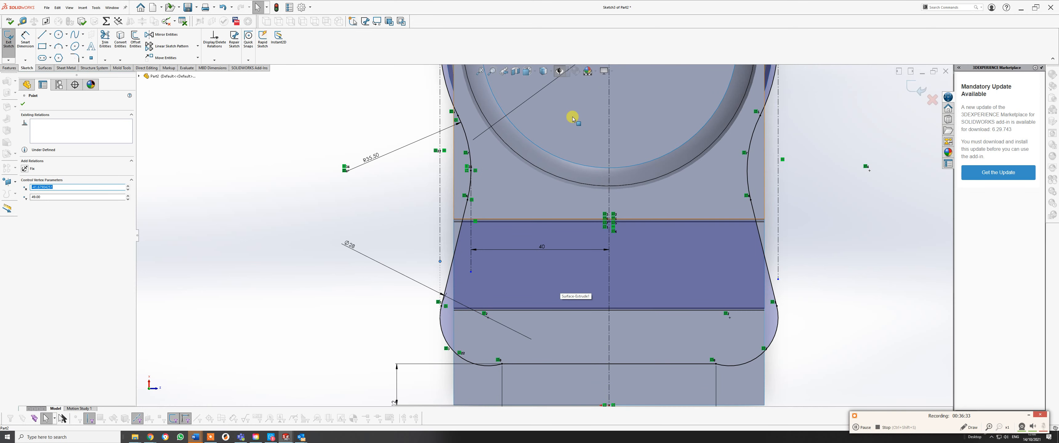
scroll(578, 321, "down", 1)
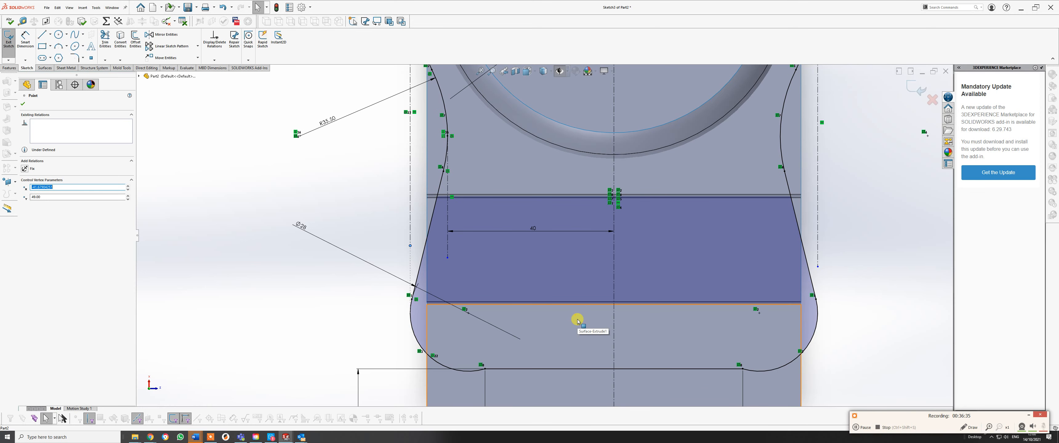
scroll(492, 357, "up", 1)
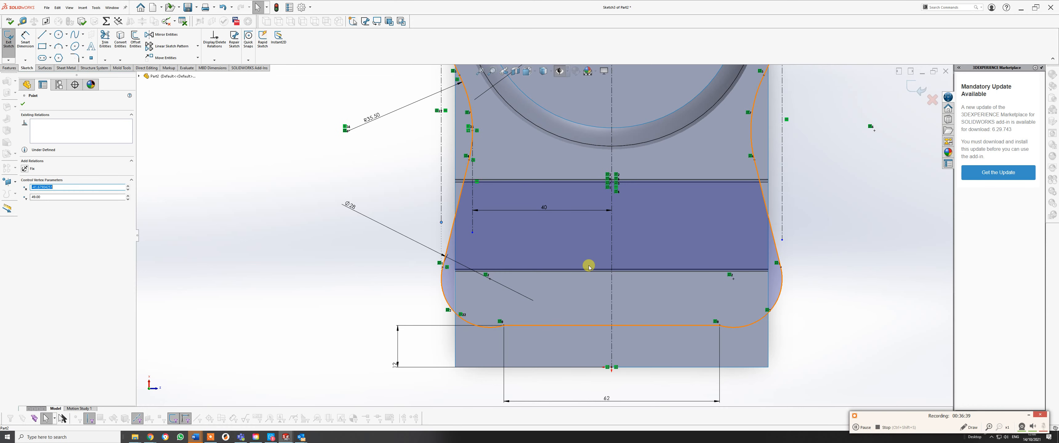
Step: Try to make the lower-left corner arc tangent to the sketch's bottom line, and undo the added relation
scroll(589, 266, "down", 1)
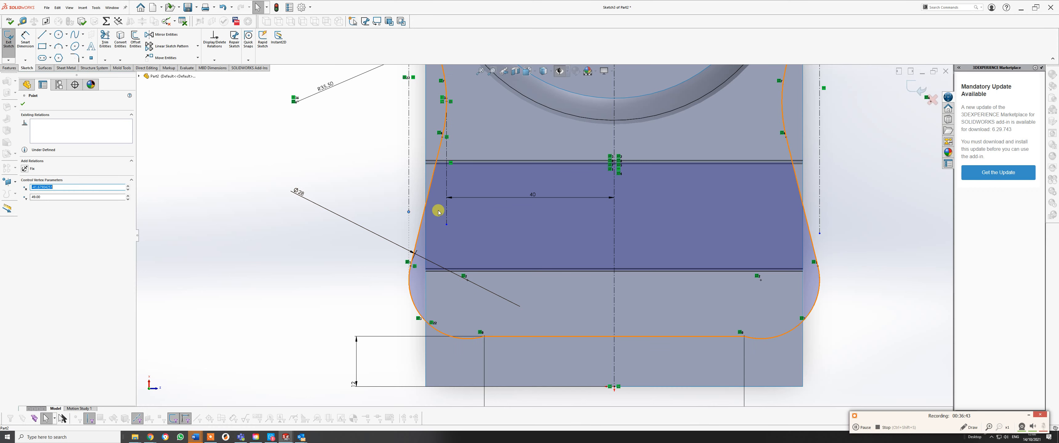
scroll(469, 202, "up", 2)
scroll(506, 356, "down", 1)
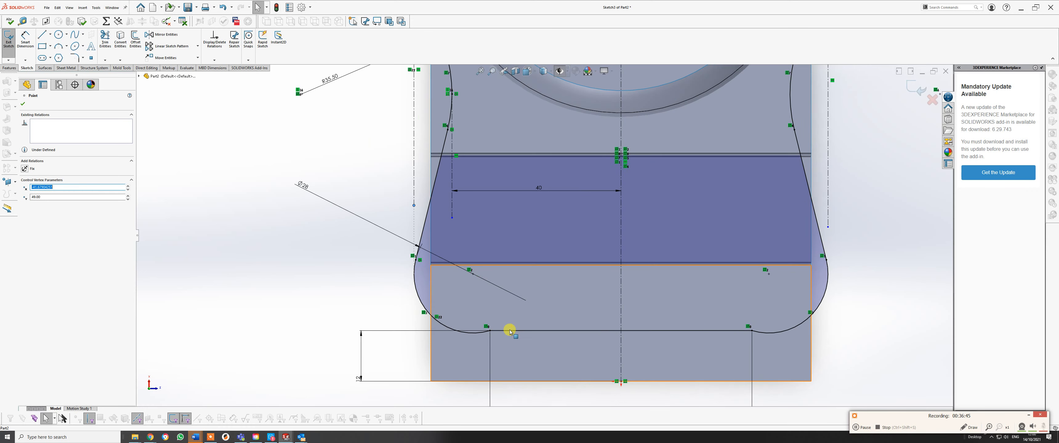
scroll(508, 330, "up", 1)
key("Escape")
left_click(486, 320)
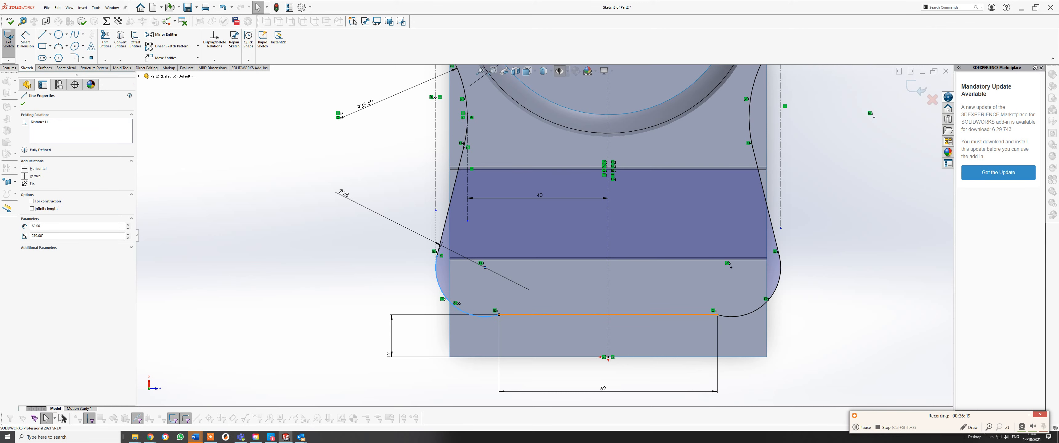
left_click(510, 316, "ctrl")
left_click(528, 286)
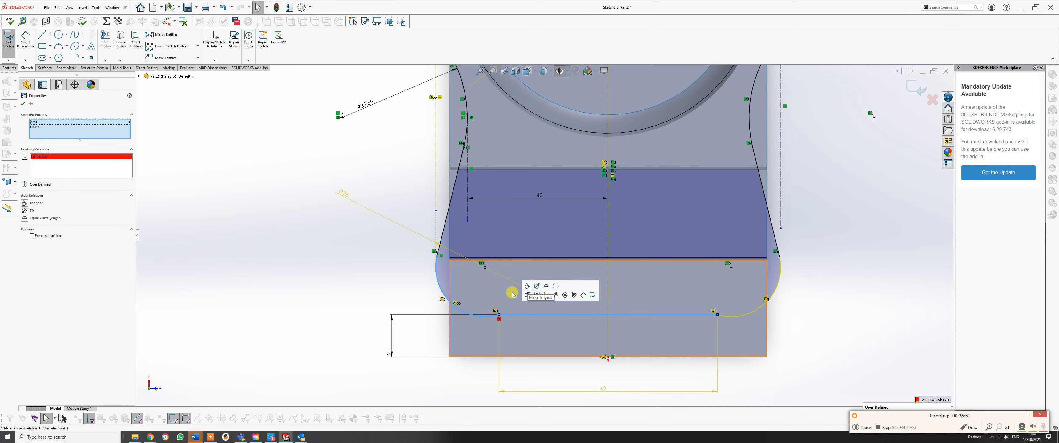
key("Escape")
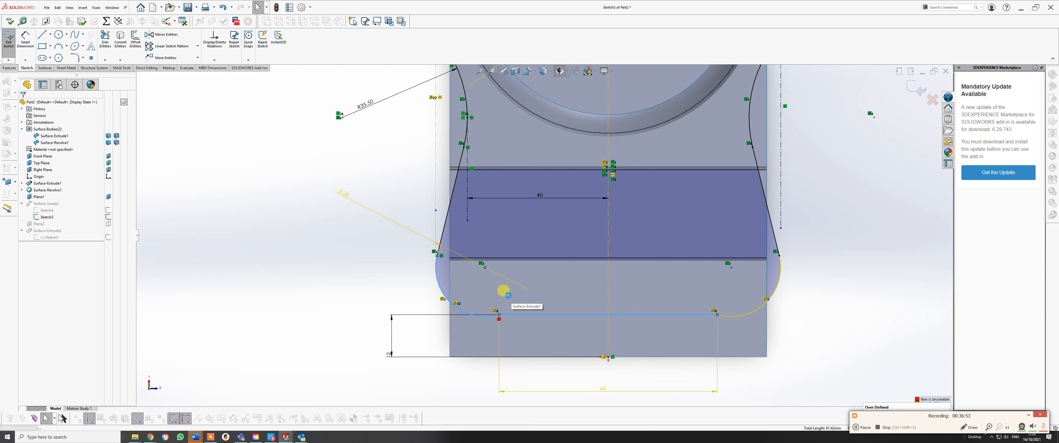
key("ctrl+z")
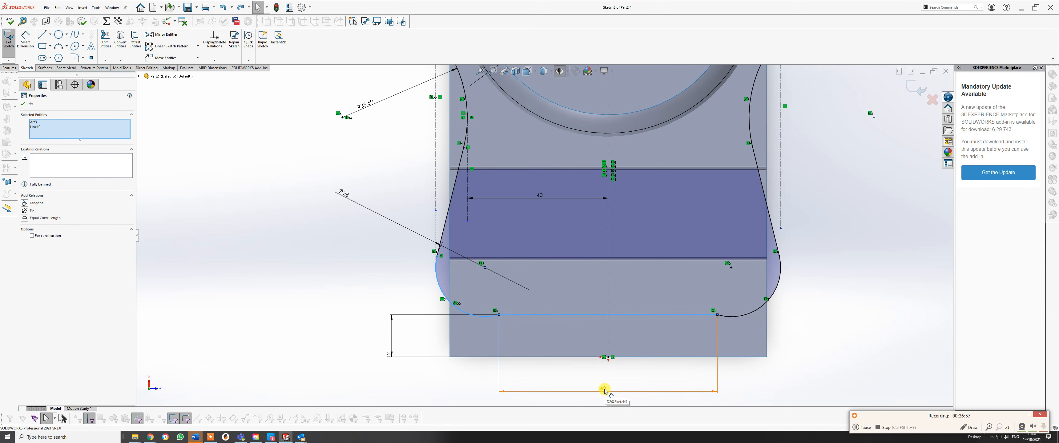
Step: Delete the symmetric relation that ties the bottom line's endpoints to the vertical centreline
scroll(553, 261, "up", 3)
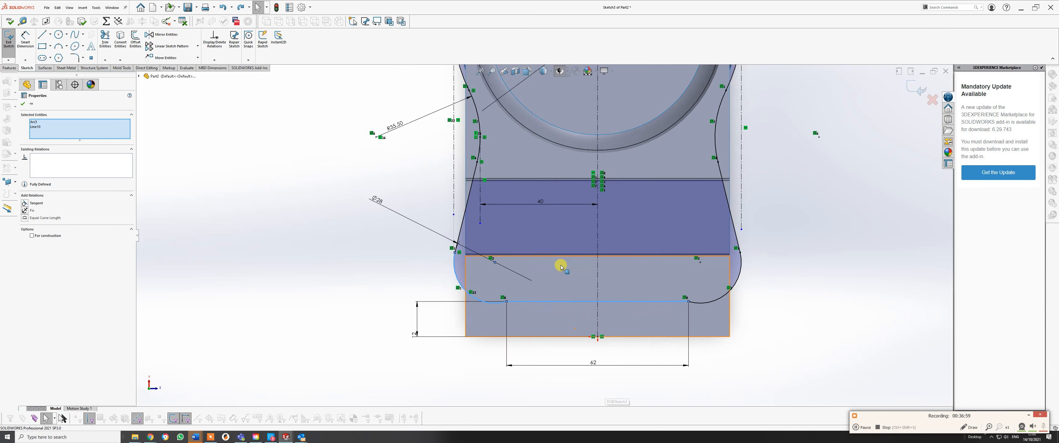
scroll(498, 253, "down", 2)
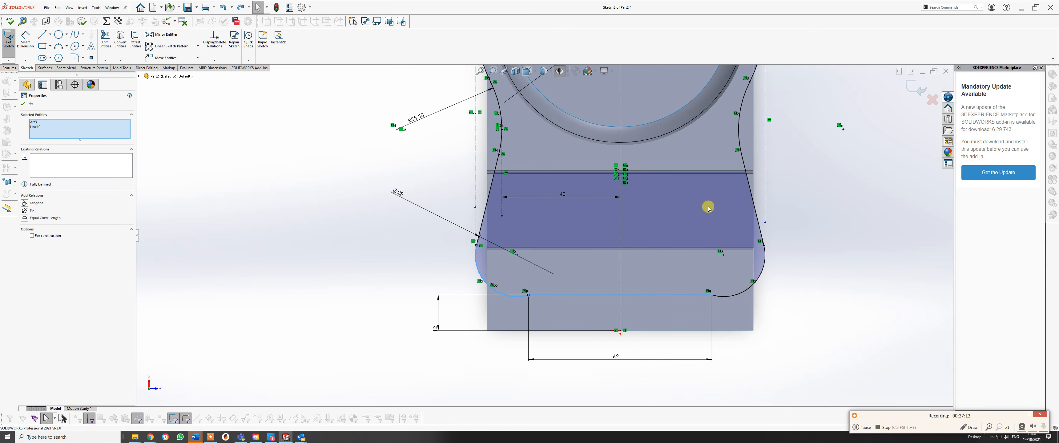
scroll(514, 255, "down", 1)
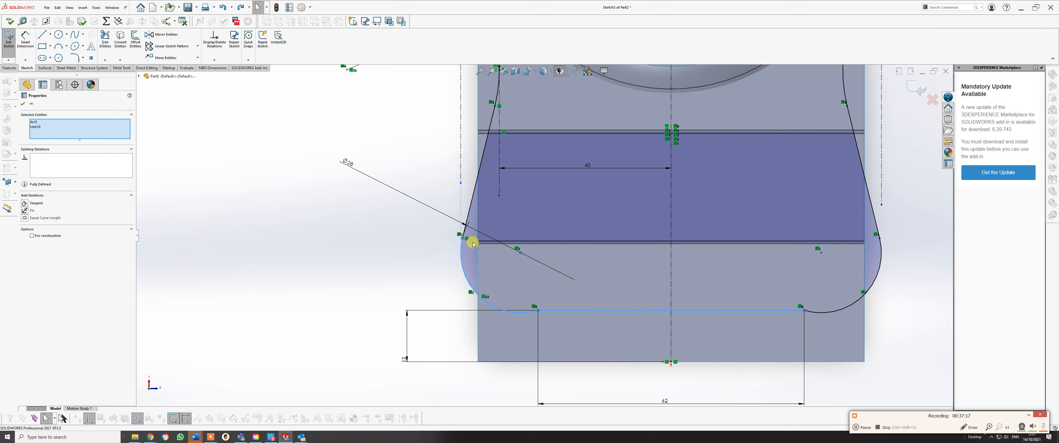
left_click(434, 272)
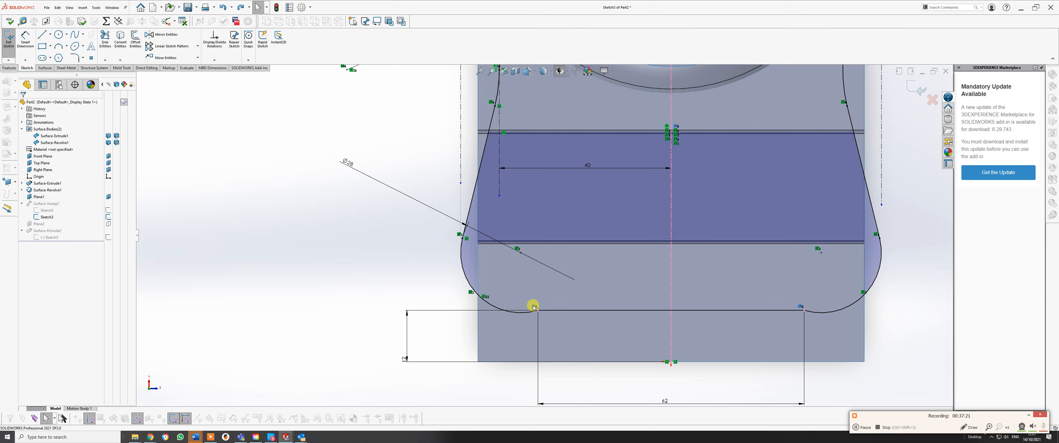
key("Delete")
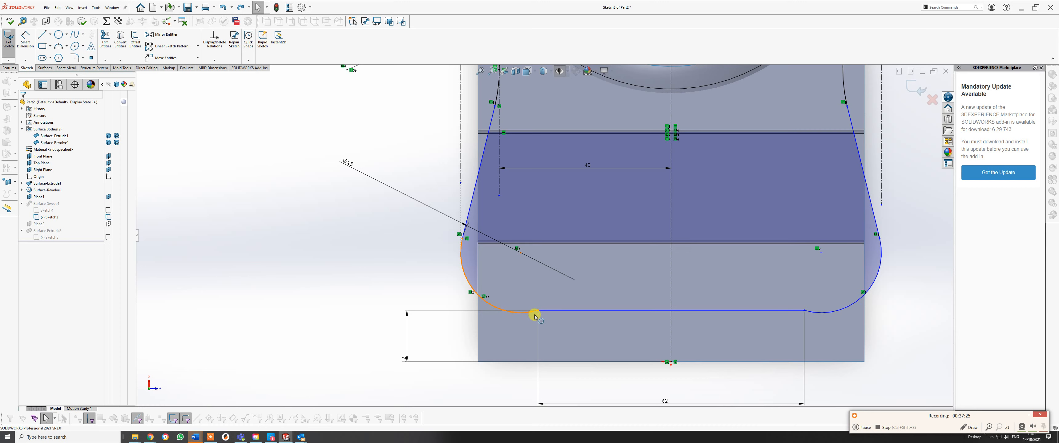
Step: Try the tangent relation between the lower-left corner arc and the freed bottom line, and undo it
left_click(529, 312)
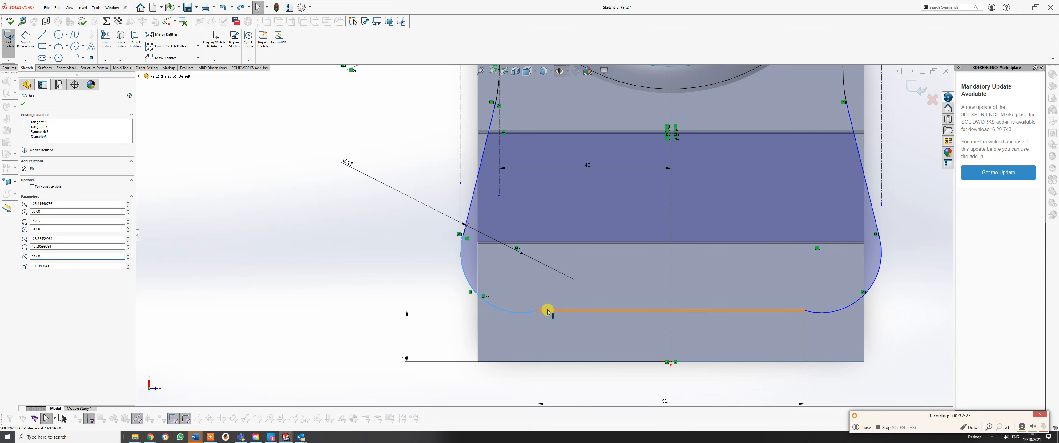
left_click(547, 311, "ctrl")
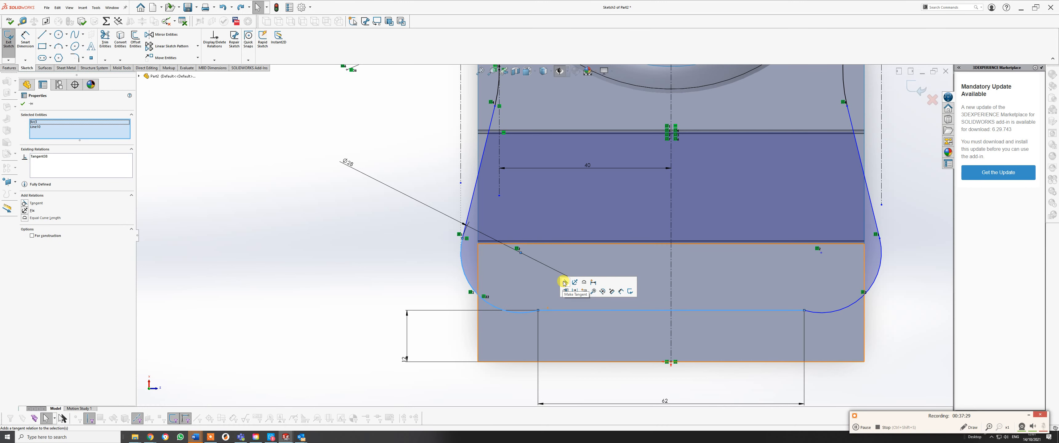
left_click(565, 283)
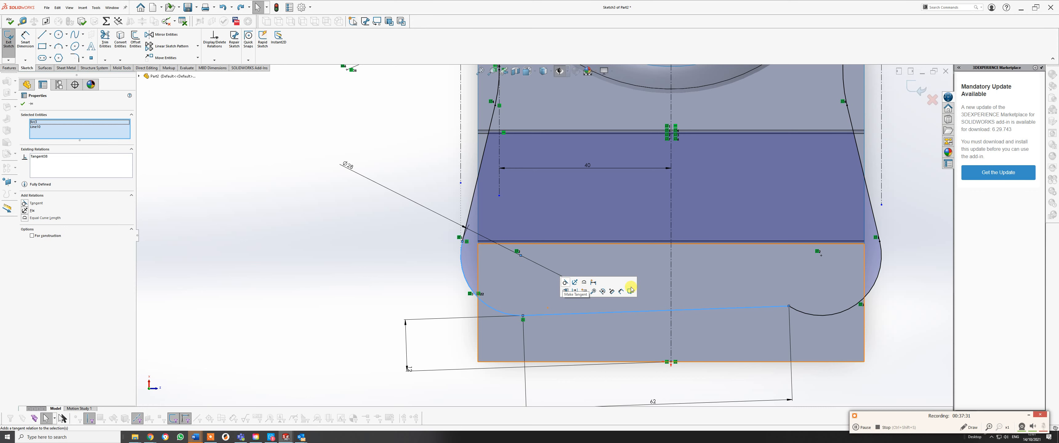
scroll(637, 284, "up", 3)
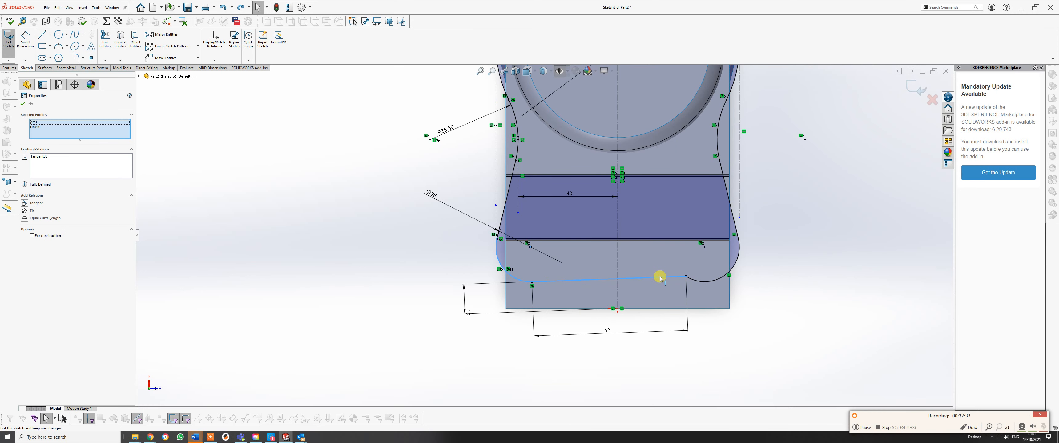
key("ctrl+z")
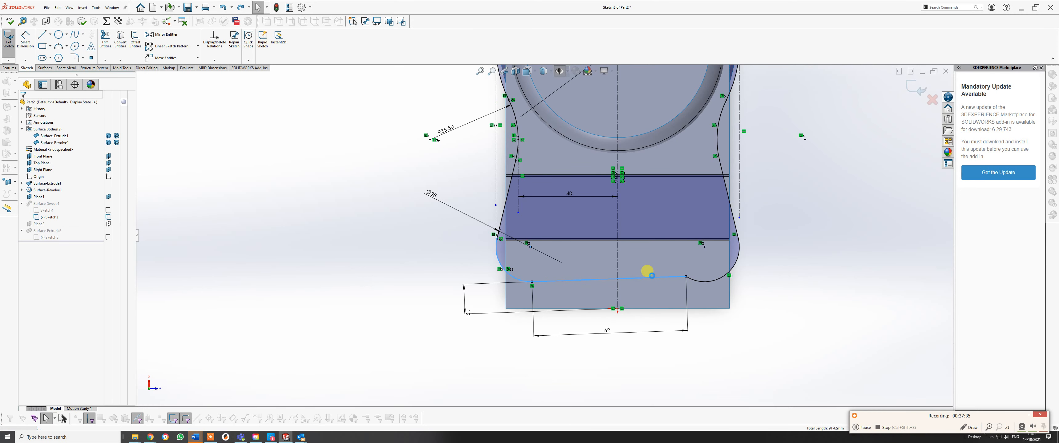
left_click(429, 240)
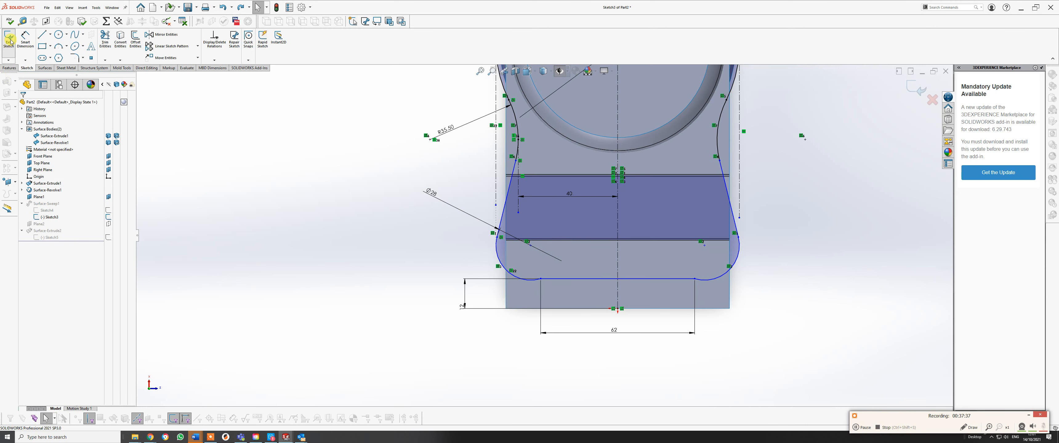
Step: Draw a vertical construction line about 25 mm long below the lower-left corner arc
left_click(50, 35)
left_click(52, 54)
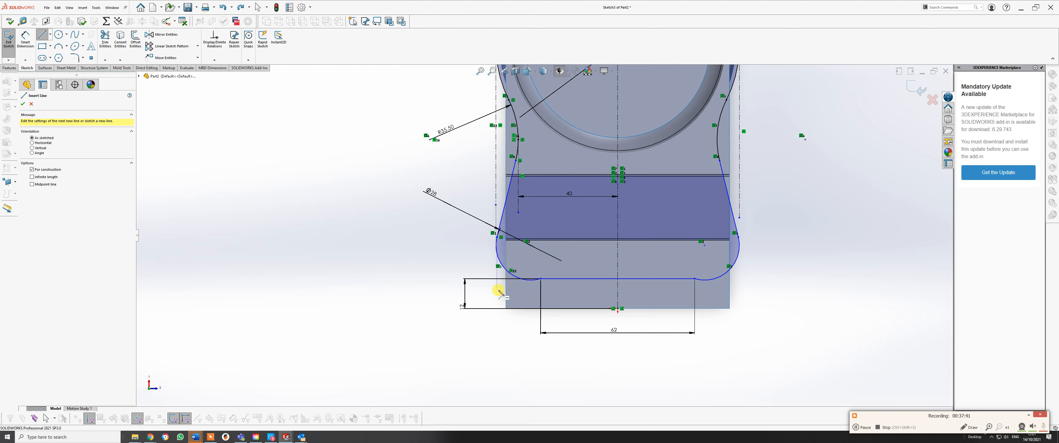
left_click(498, 289)
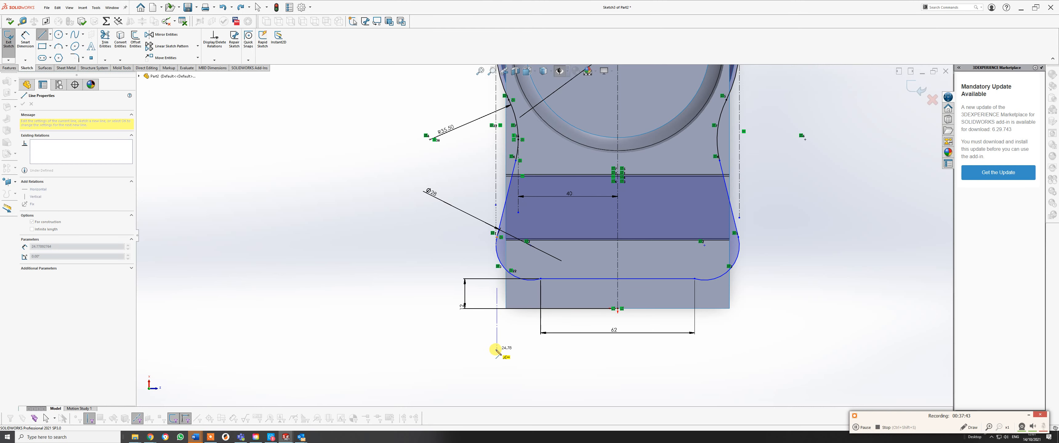
right_click(497, 350)
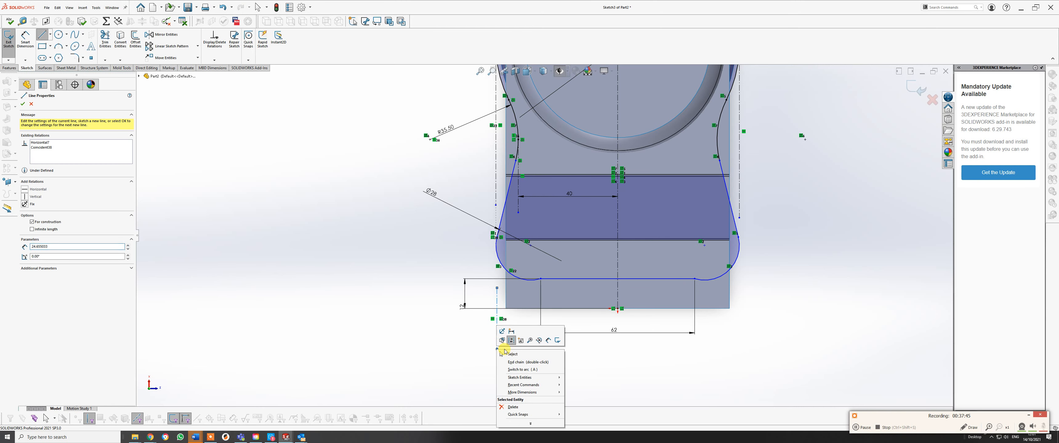
left_click(512, 349)
Step: Dimension the new construction line from the vertical centreline and try to set the distance to 45 mm
left_click(25, 39)
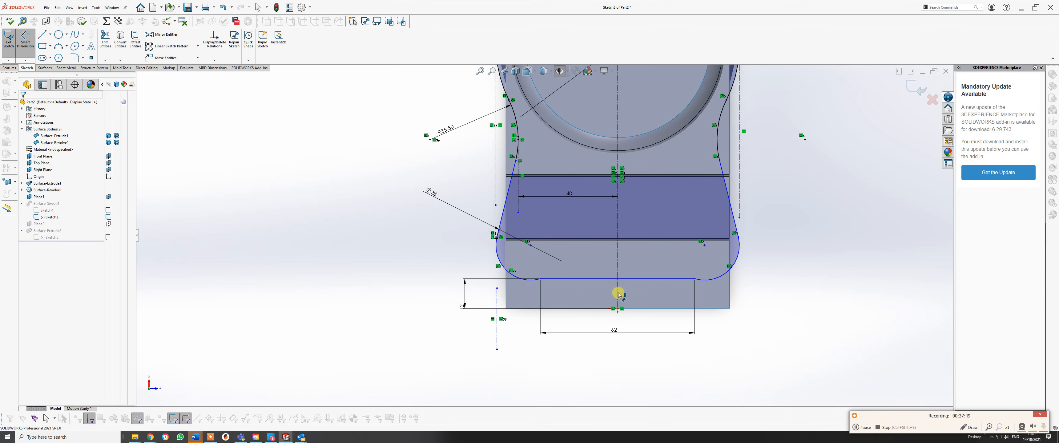
left_click(497, 297)
left_click(618, 309)
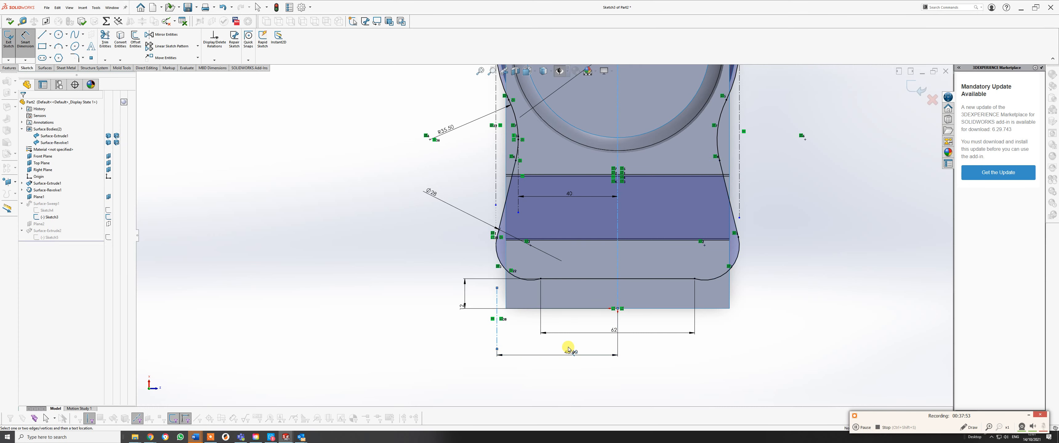
left_click(569, 349)
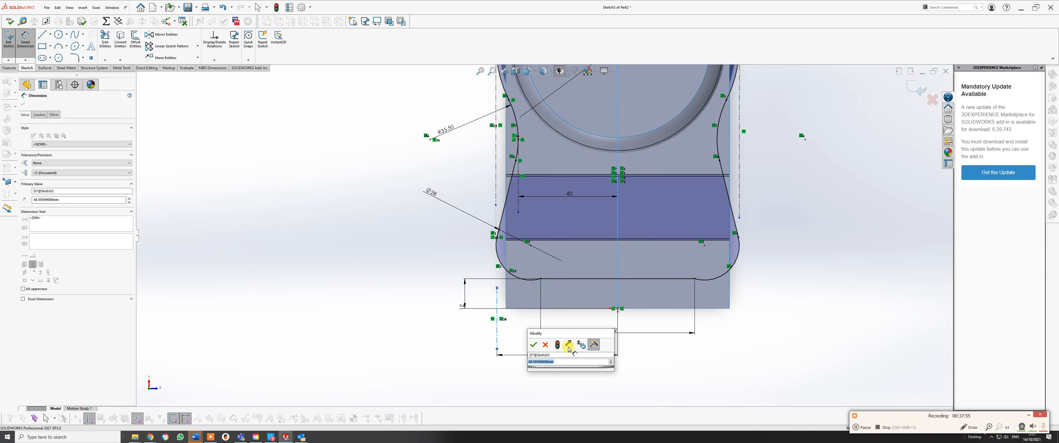
type("45")
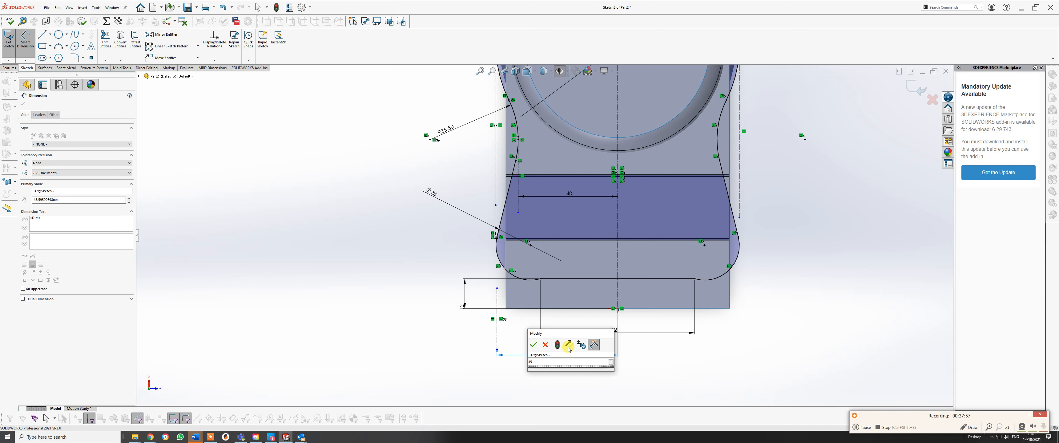
key("Escape")
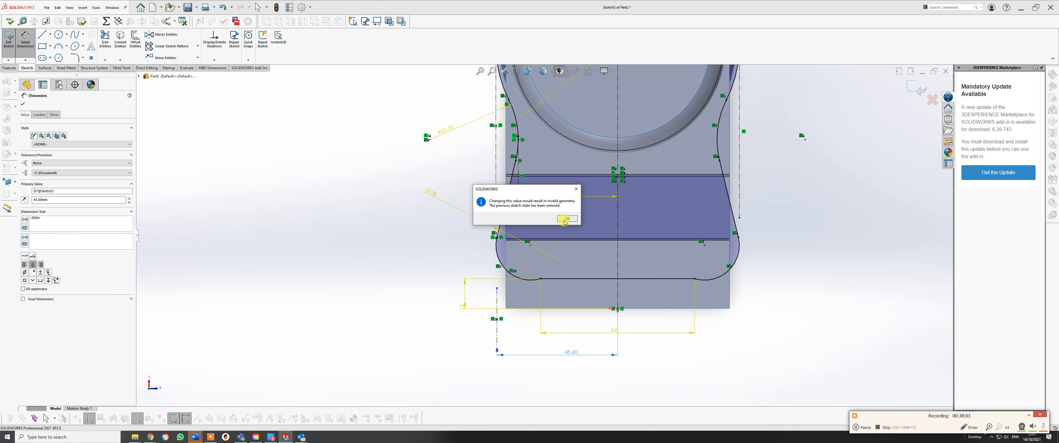
left_click(566, 219)
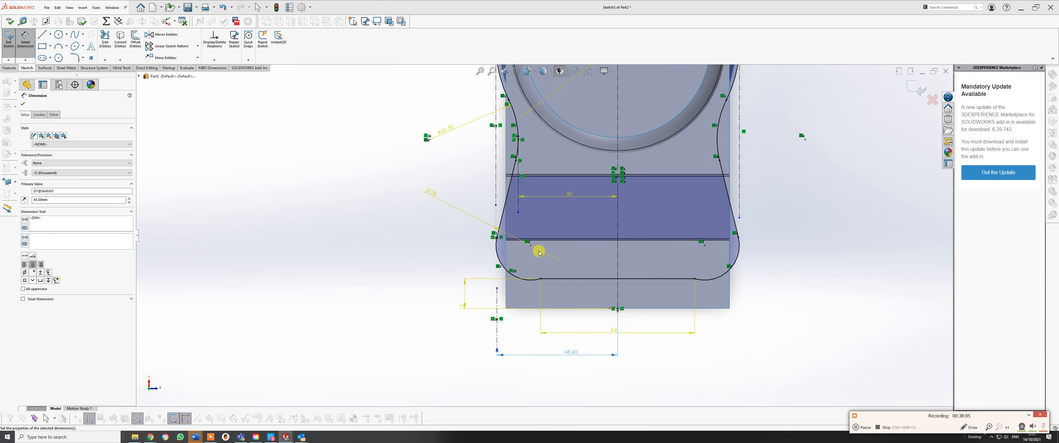
Step: Delete the relation that ties the new construction line to the upper end of the lower-left corner arc
scroll(540, 280, "down", 2)
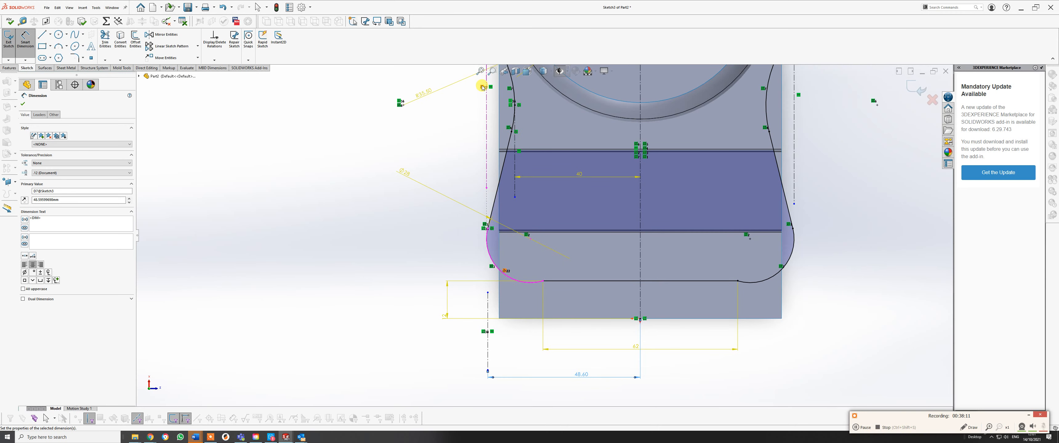
left_click(484, 229)
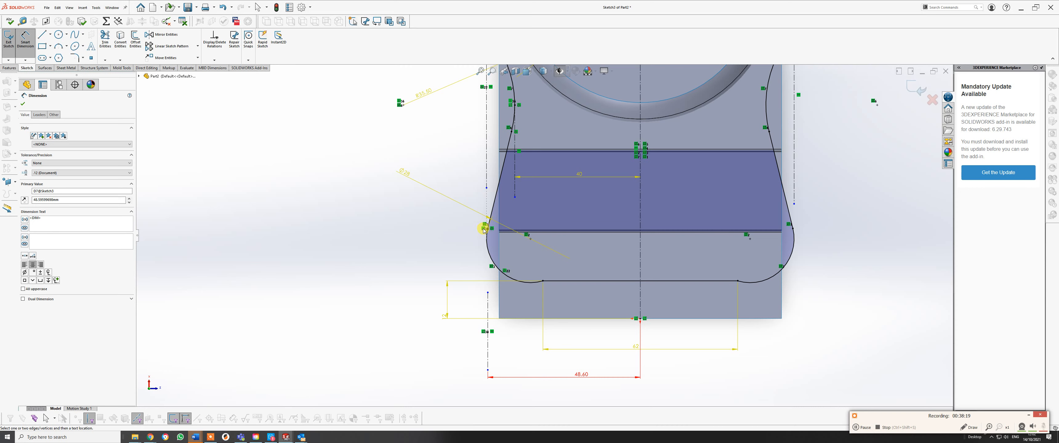
key("Escape")
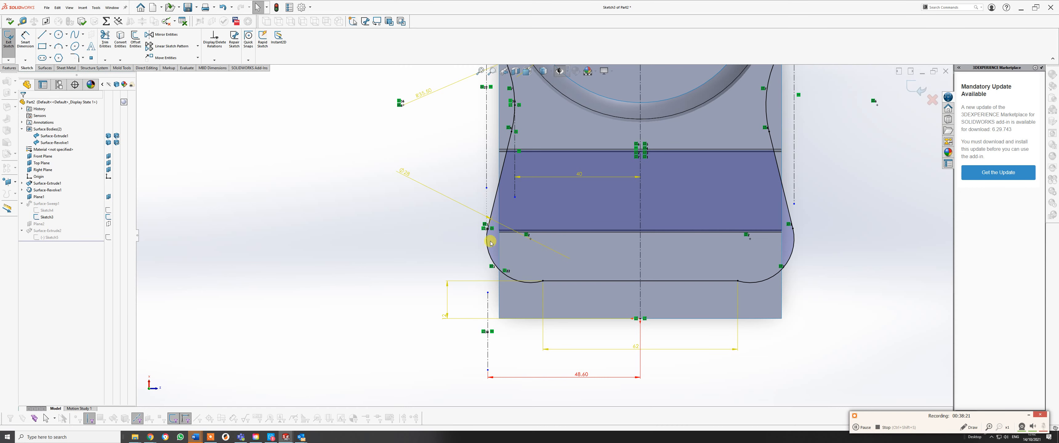
key("Delete")
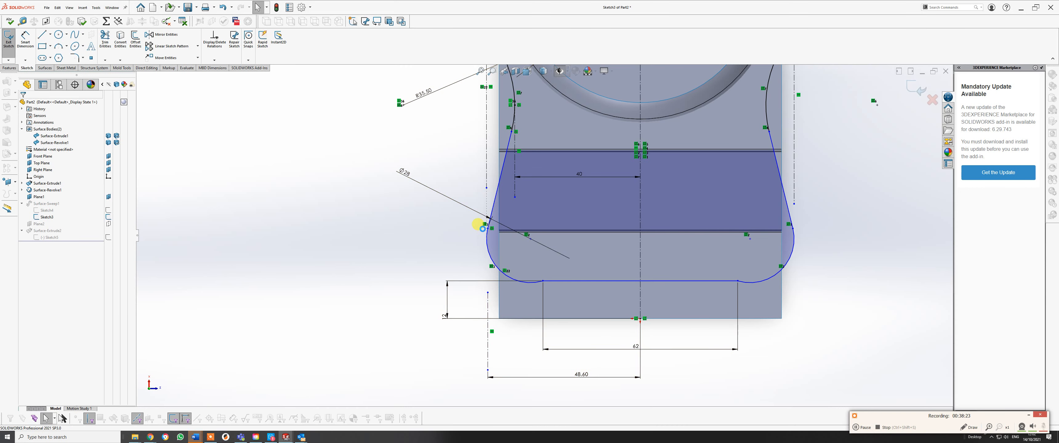
Step: Try to make the lower-left corner arc tangent to the new vertical construction line, and undo the added relation
left_click(488, 244)
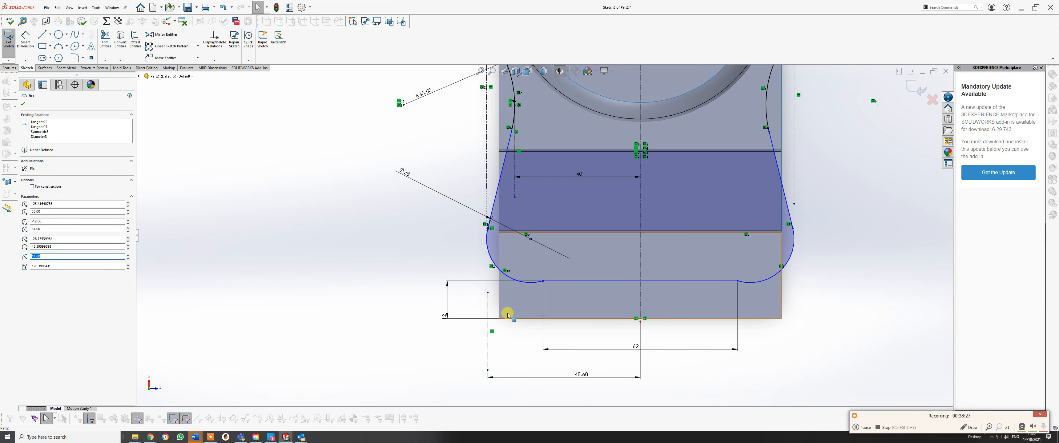
left_click(488, 309, "ctrl")
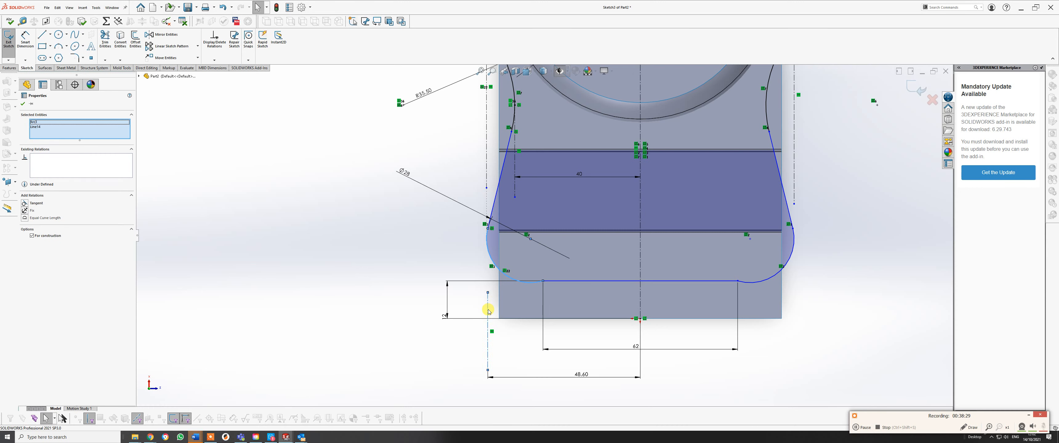
left_click(506, 283)
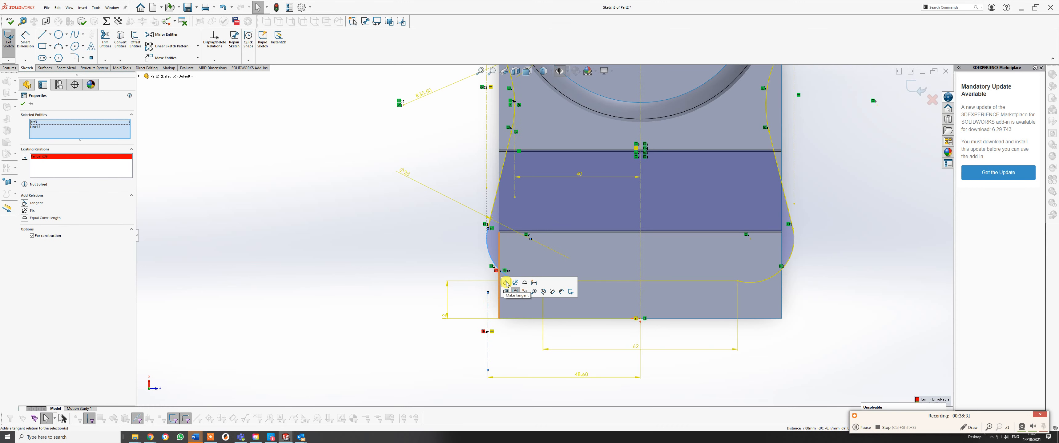
key("ctrl+z")
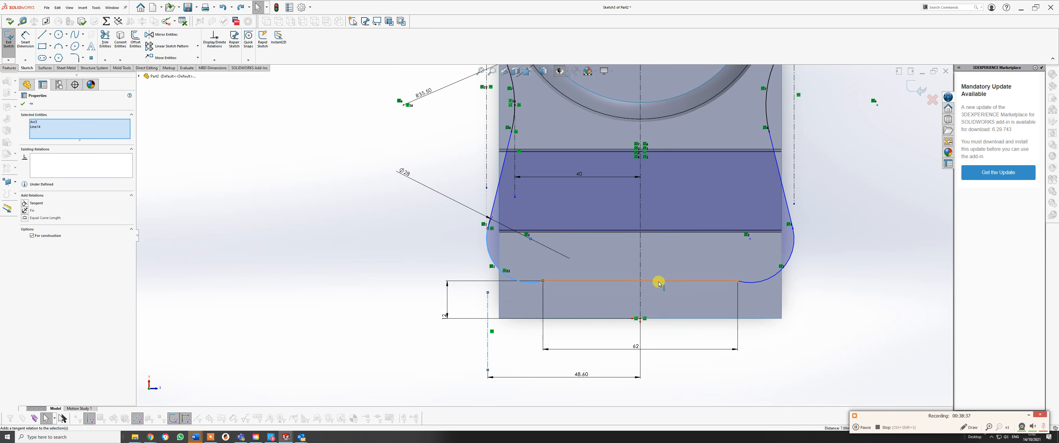
Step: Make the base line's two endpoints symmetric about the vertical centreline
left_click(543, 281)
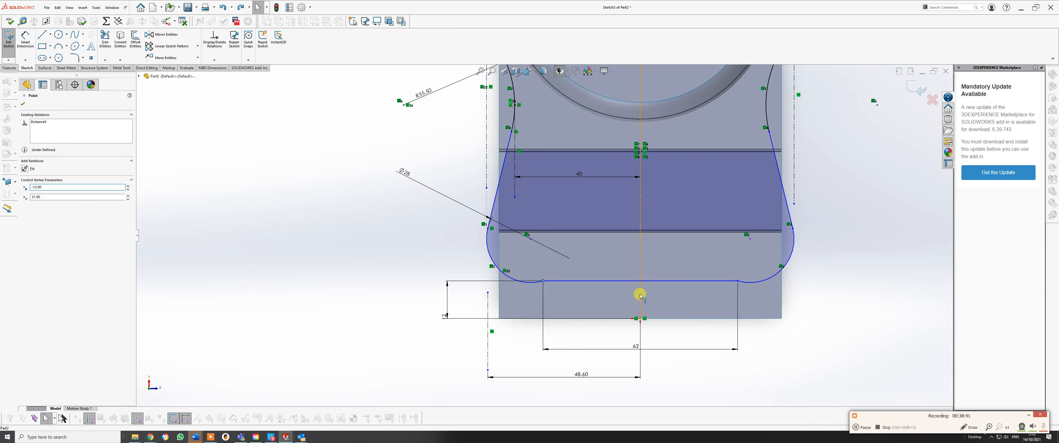
left_click(737, 281, "ctrl")
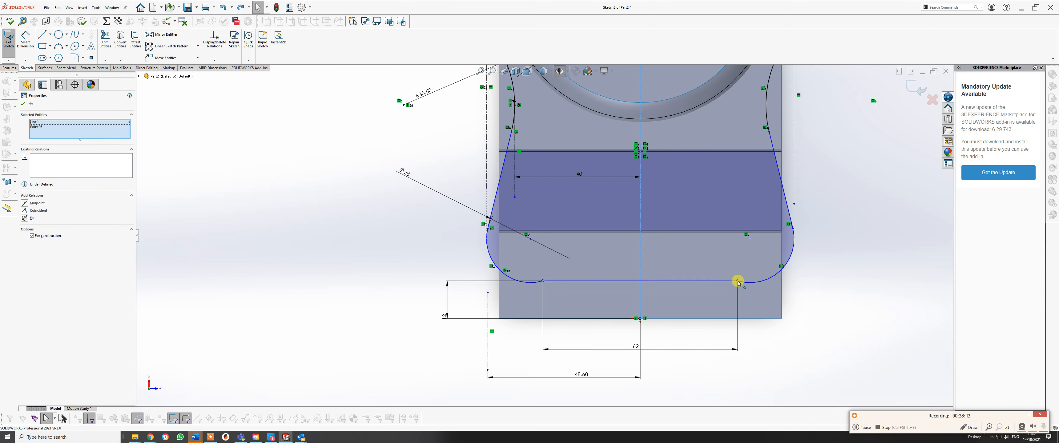
left_click(738, 282, "ctrl")
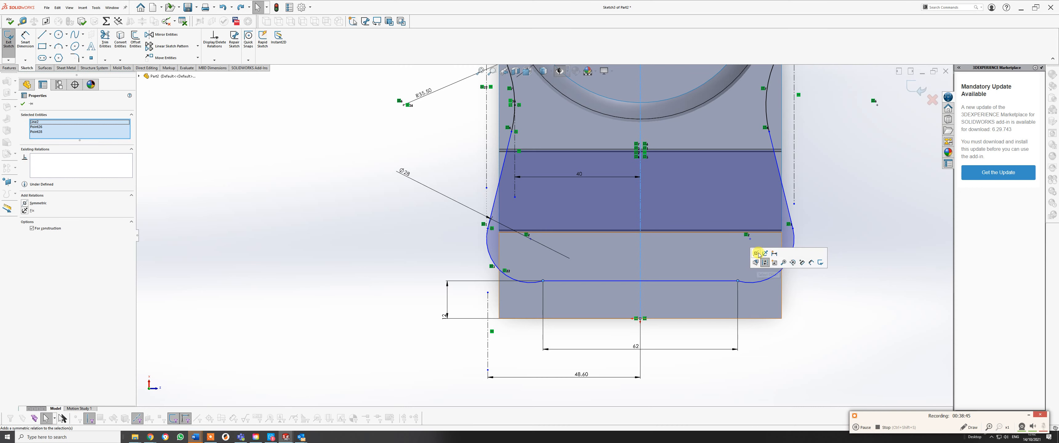
left_click(757, 255)
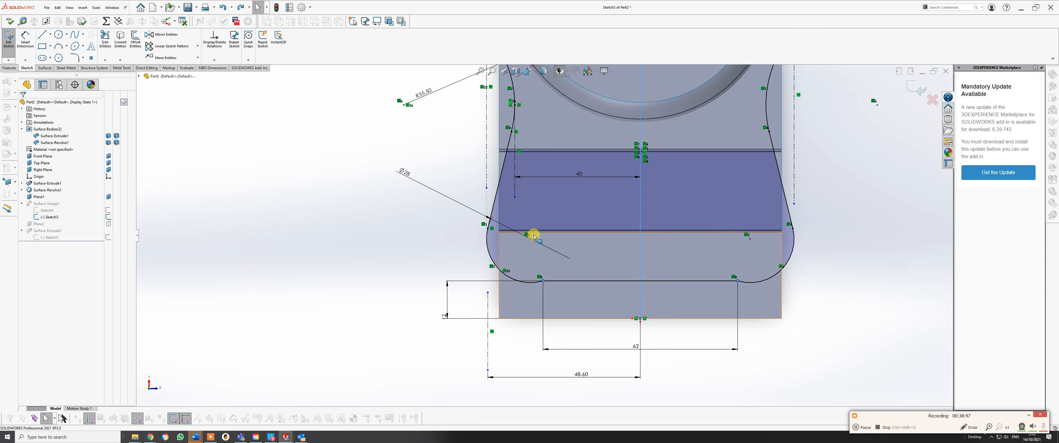
Step: Delete the relation between the lower-left corner arc and the upper-left vertical construction line
scroll(534, 238, "up", 2)
scroll(611, 207, "up", 3)
scroll(637, 203, "down", 2)
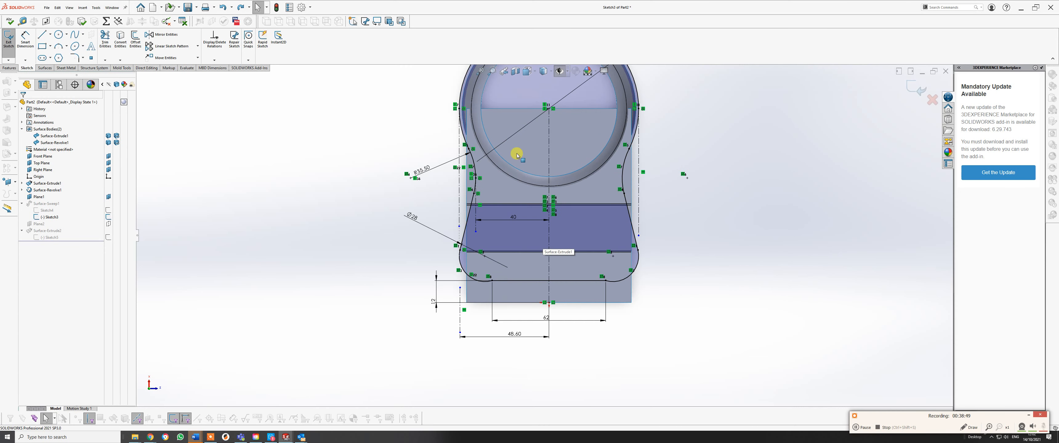
scroll(448, 240, "down", 2)
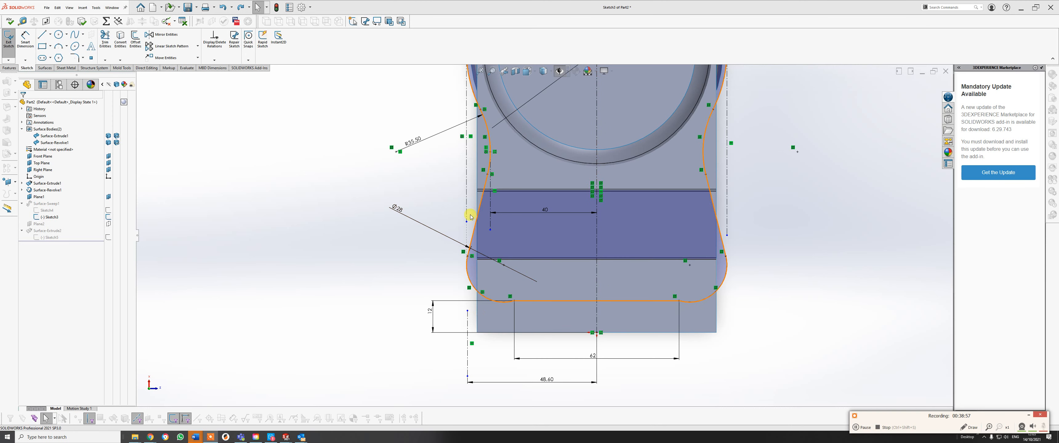
left_click(482, 293)
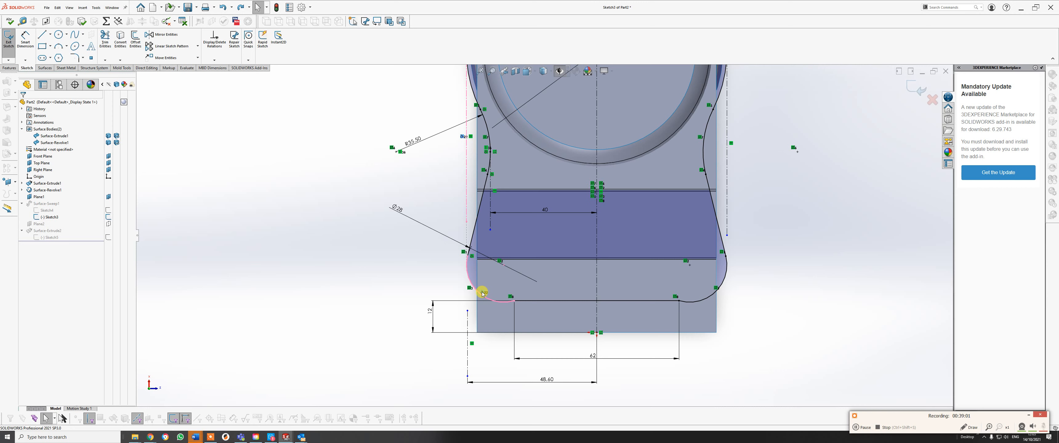
key("Delete")
Step: Make the lower-left corner arc tangent to the horizontal base line and exit the path sketch to rebuild the surfaces
left_click(484, 297)
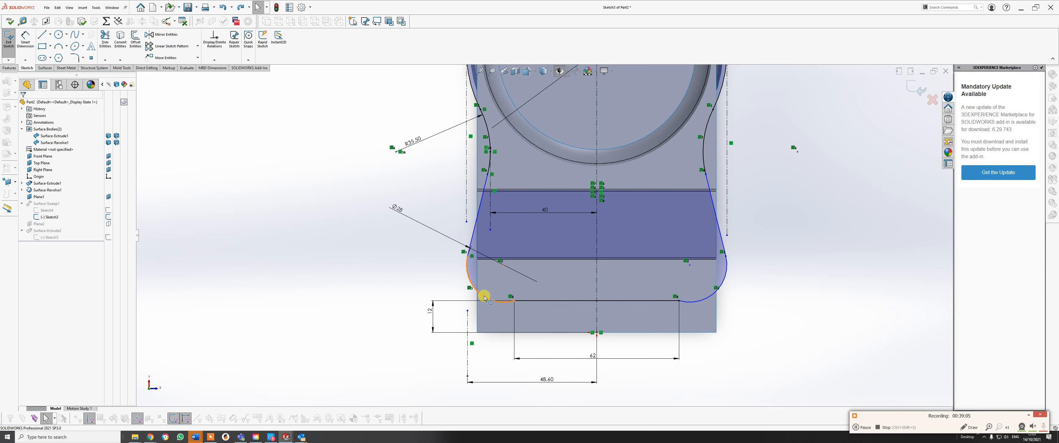
left_click(547, 301, "ctrl")
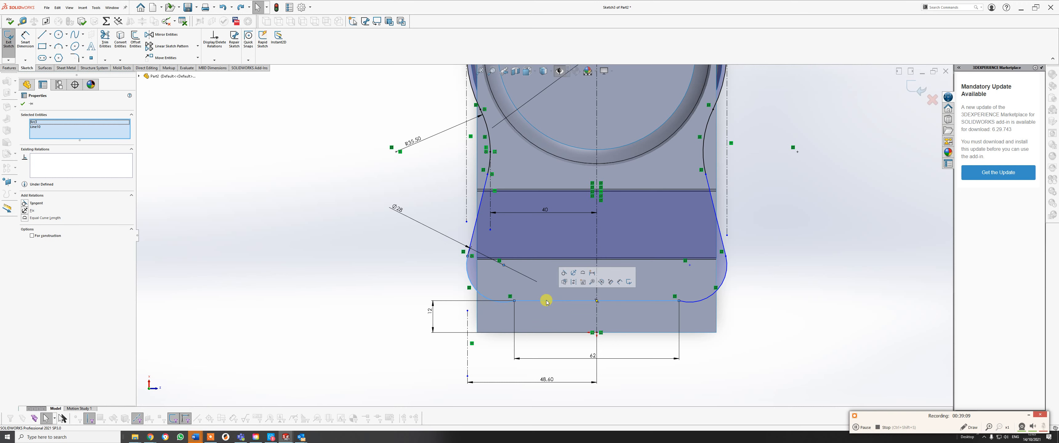
left_click(564, 274)
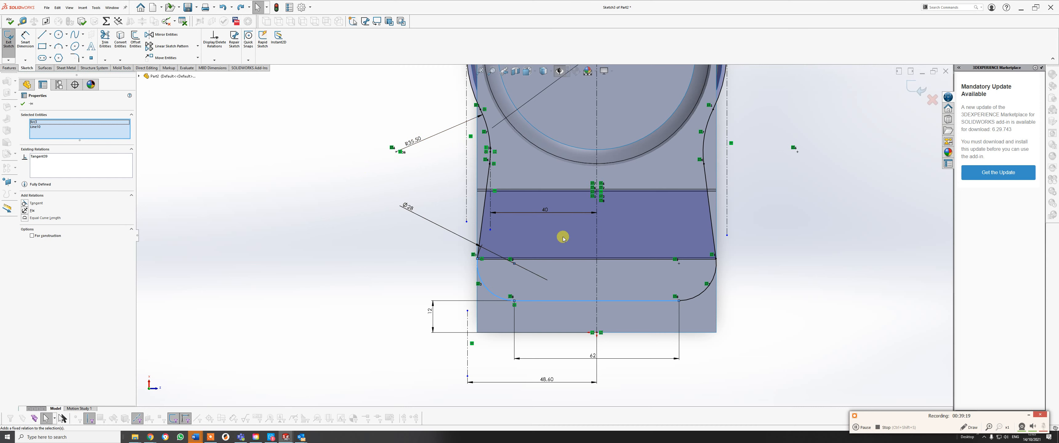
key("Escape")
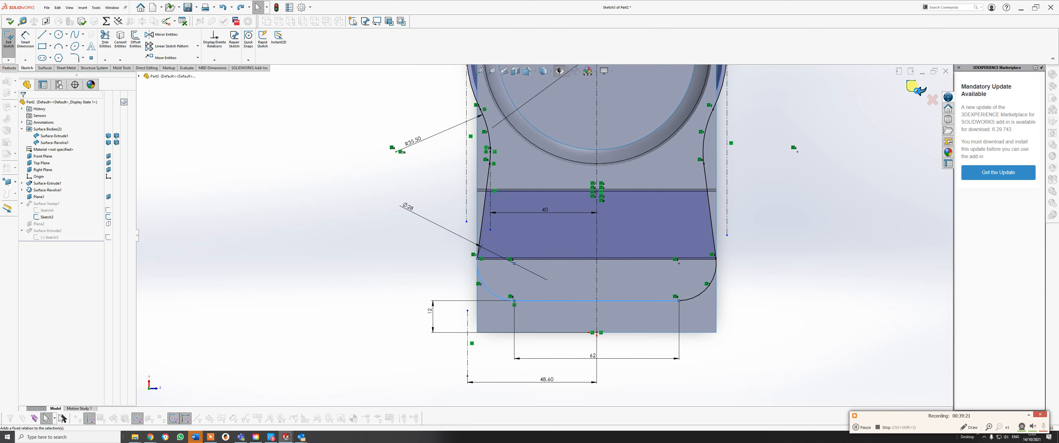
left_click(918, 91)
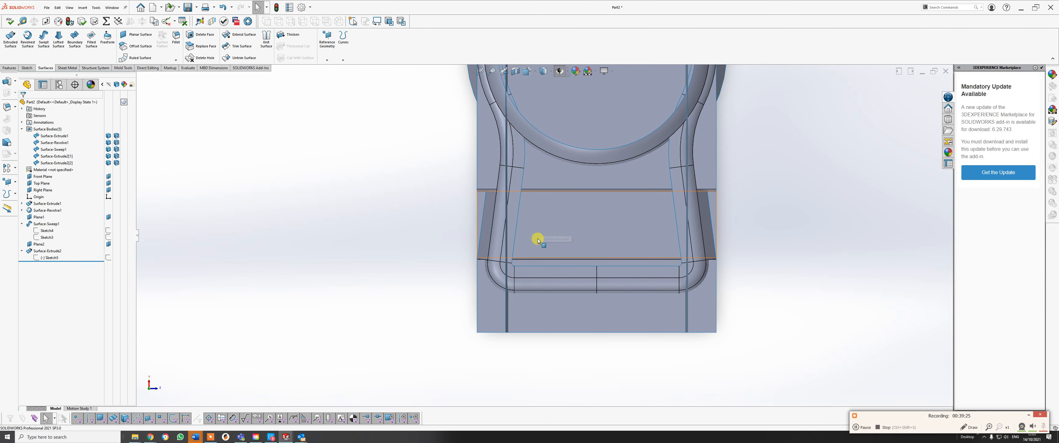
Step: Start a mutual surface trim with the base extrude, the sweep and both vertical extruded walls, leaving the revolved surface out
scroll(686, 270, "down", 3)
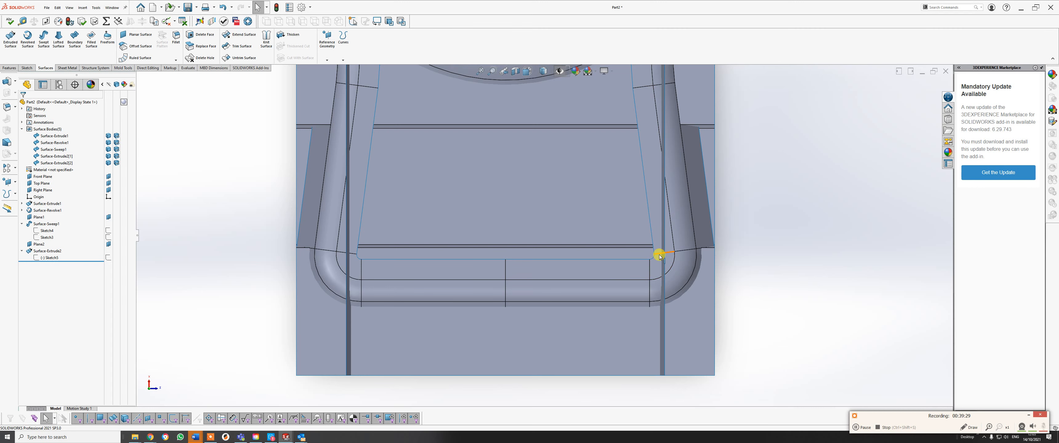
scroll(659, 253, "up", 3)
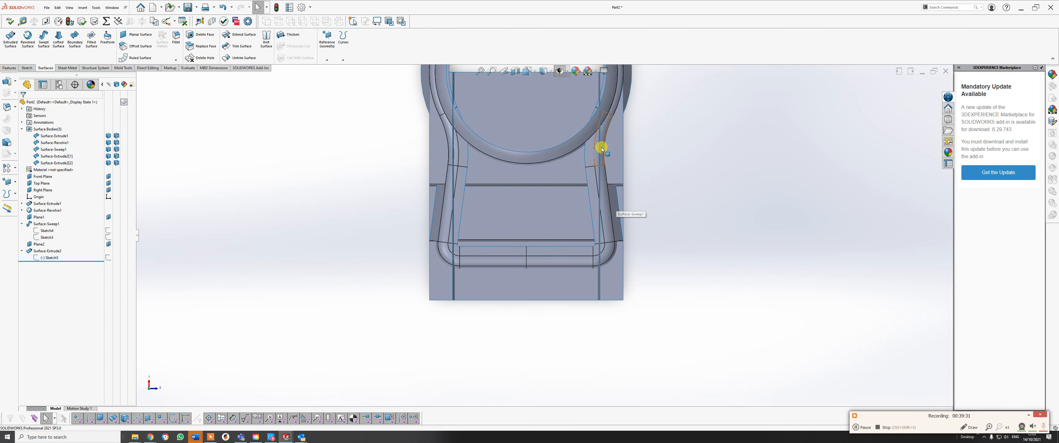
middle_click_drag(568, 239, 556, 222)
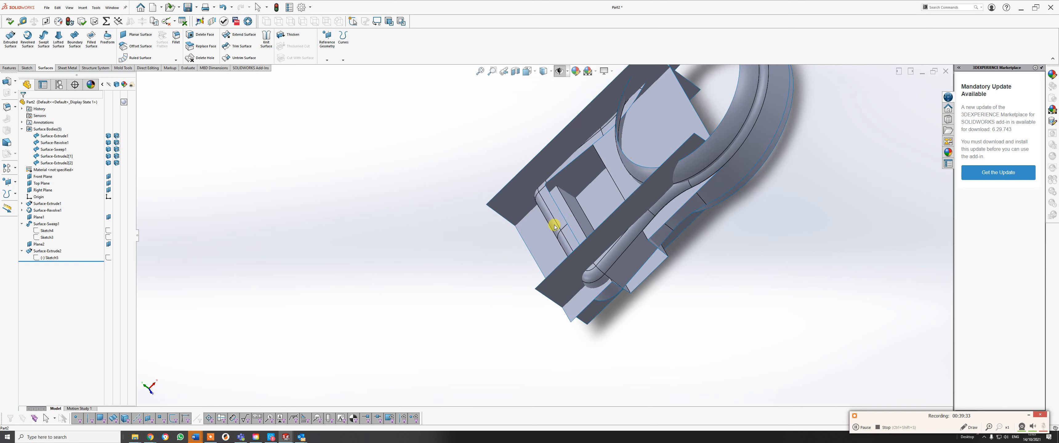
middle_click_drag(560, 187, 597, 208)
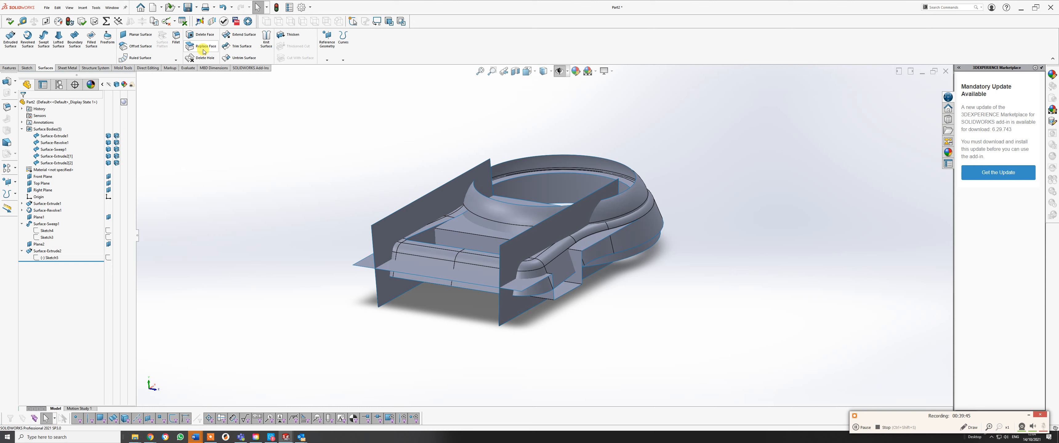
left_click(244, 47)
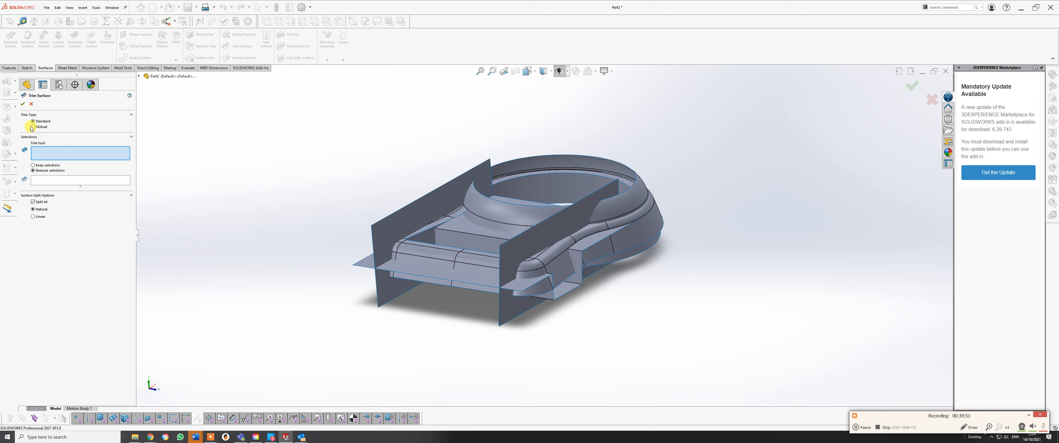
left_click(33, 127)
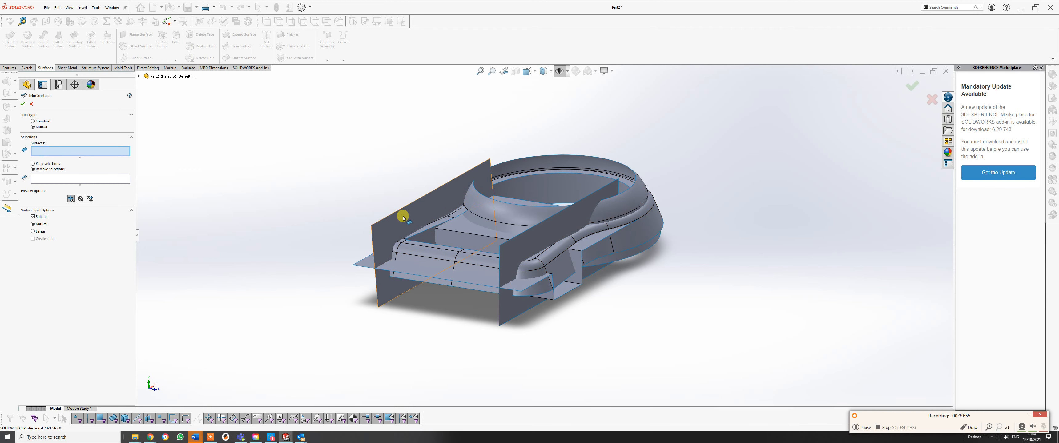
left_click(514, 219)
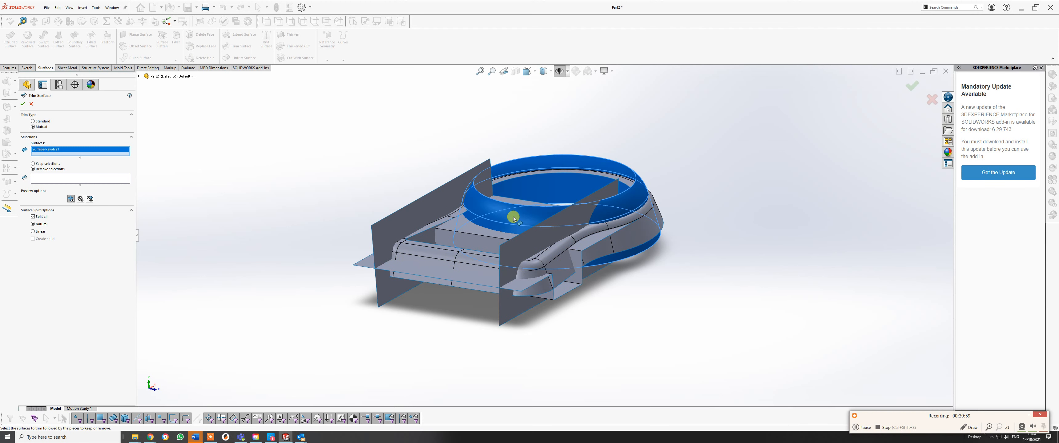
left_click(470, 240)
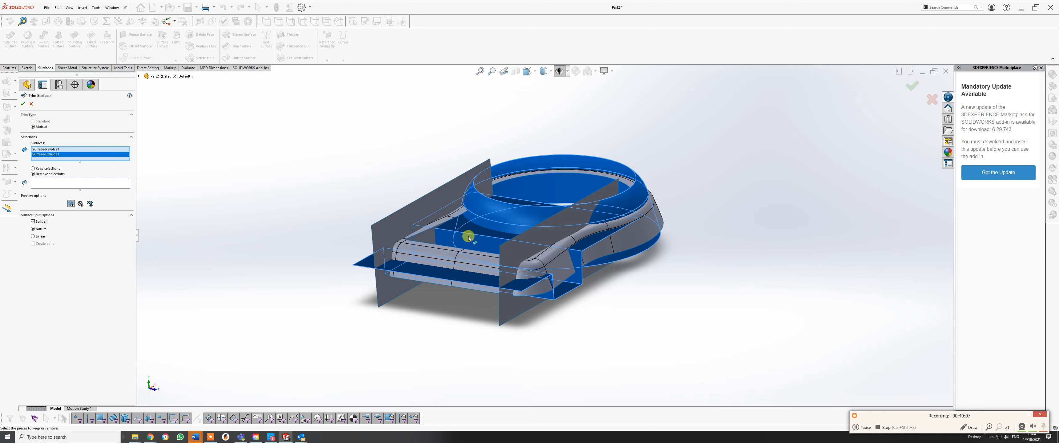
left_click(461, 261)
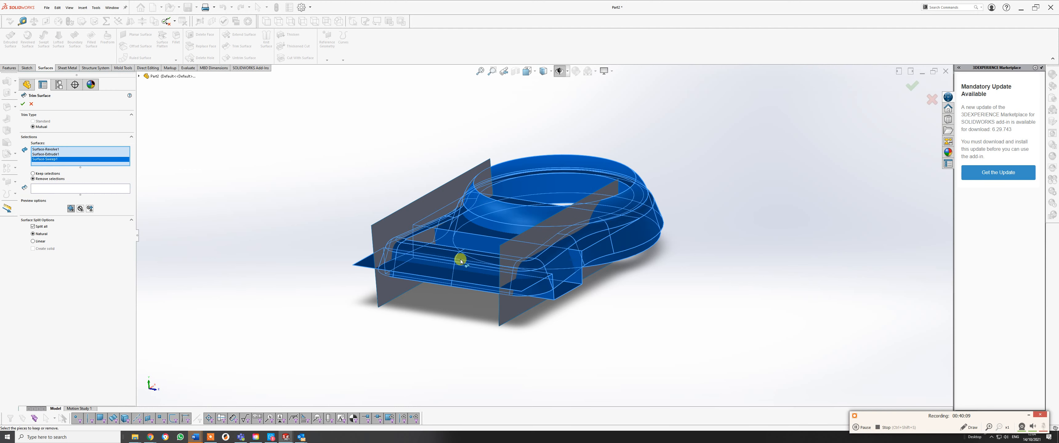
left_click(405, 214)
left_click(515, 247)
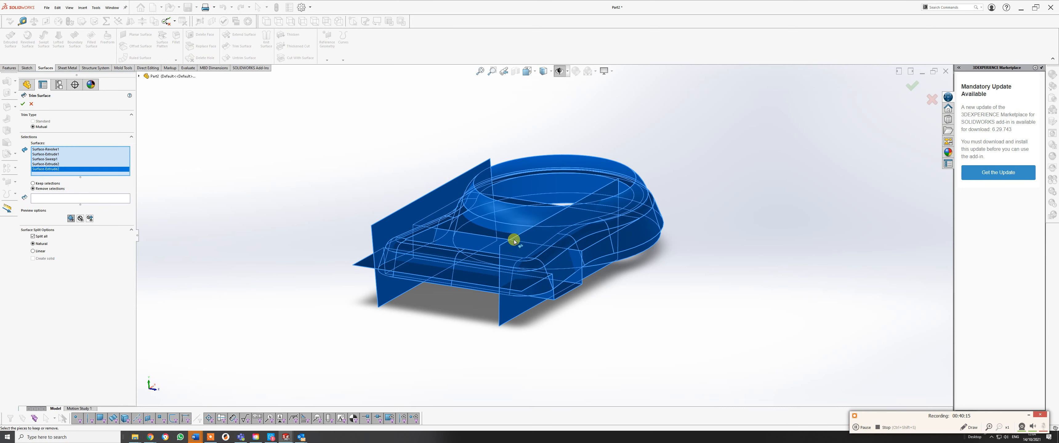
left_click(518, 214)
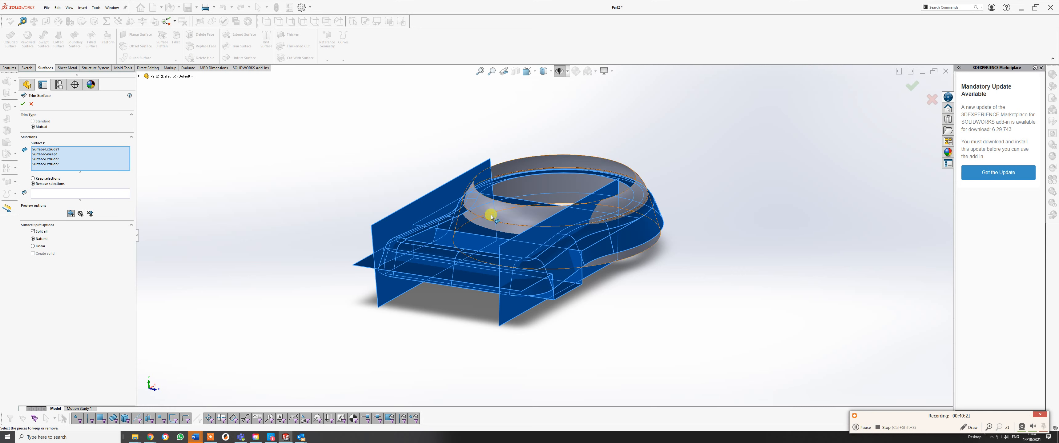
Step: Mark the base extrude's pieces that stick out beyond the sweep on the near side for removal in the trim
left_click(60, 196)
middle_click_drag(584, 325, 399, 282)
left_click(575, 262)
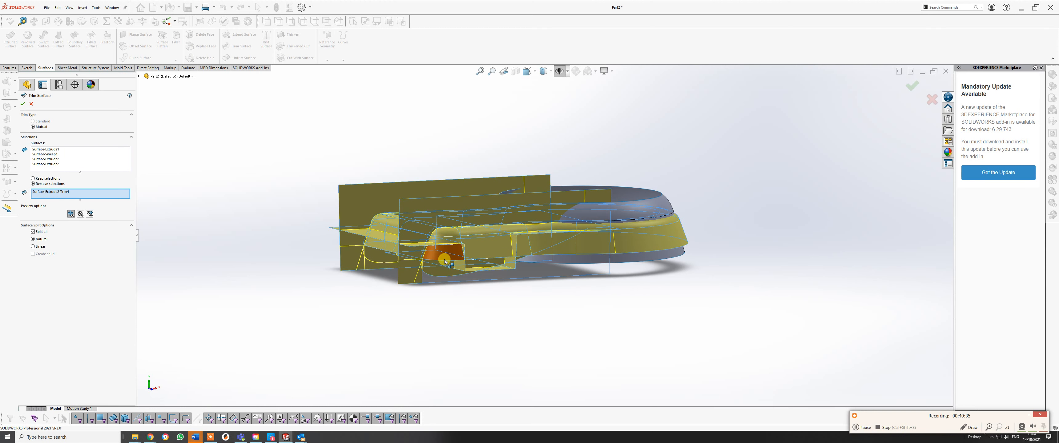
middle_click_drag(446, 288, 456, 362)
left_click(452, 350)
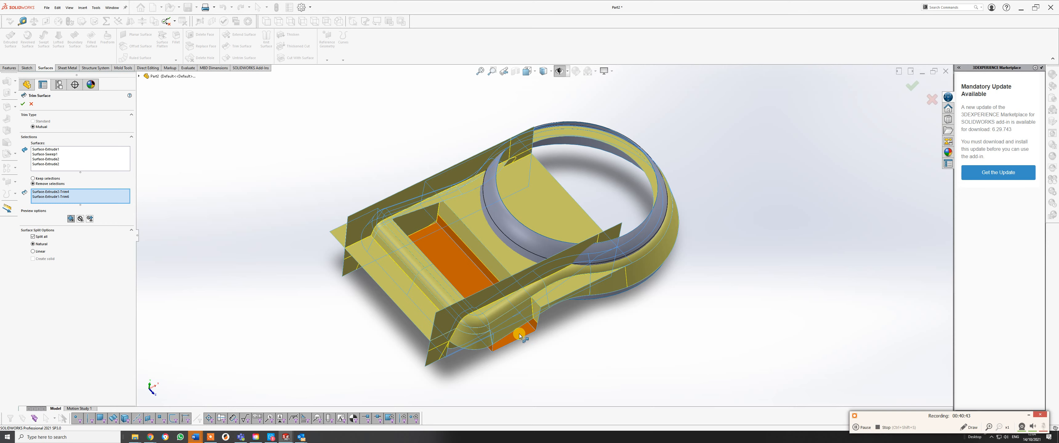
middle_click_drag(502, 347, 573, 255)
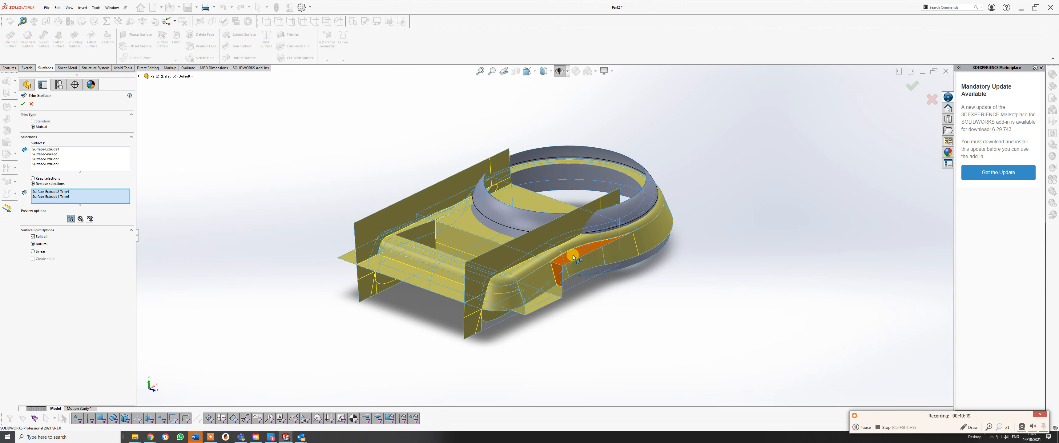
left_click(573, 255)
Step: Mark the base extrude's protruding pieces on the opposite side of the sweep for removal
middle_click_drag(605, 313, 476, 310)
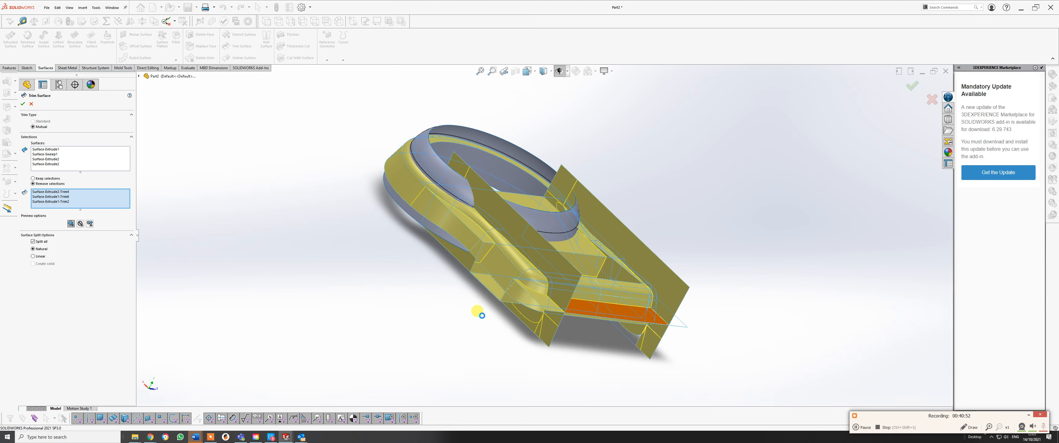
left_click(545, 306)
middle_click_drag(545, 307, 457, 272)
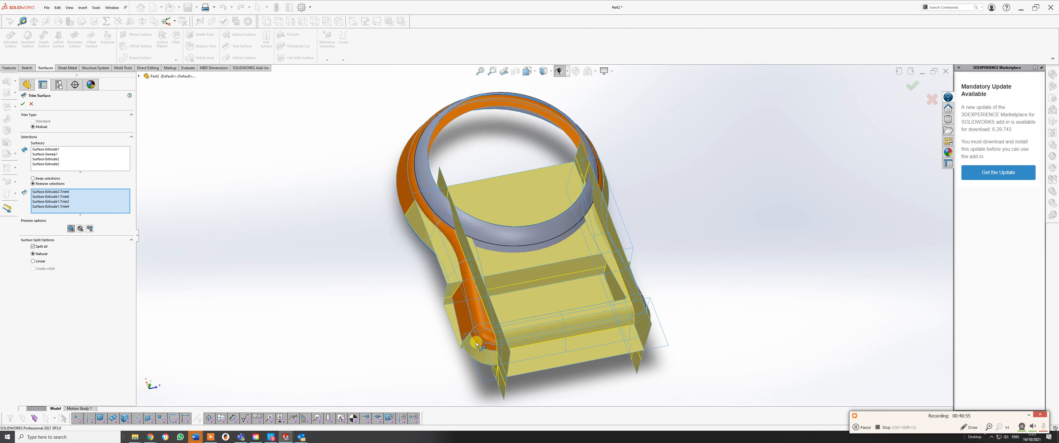
left_click(447, 264)
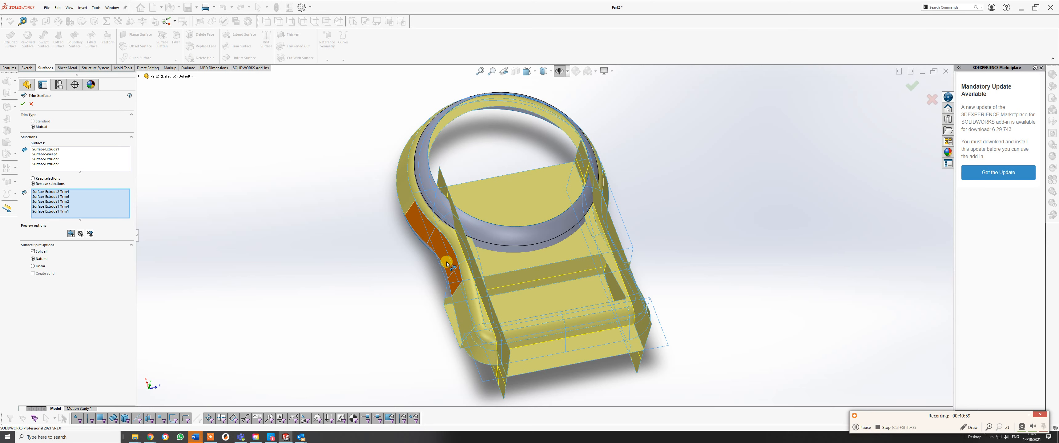
middle_click_drag(450, 296, 586, 265)
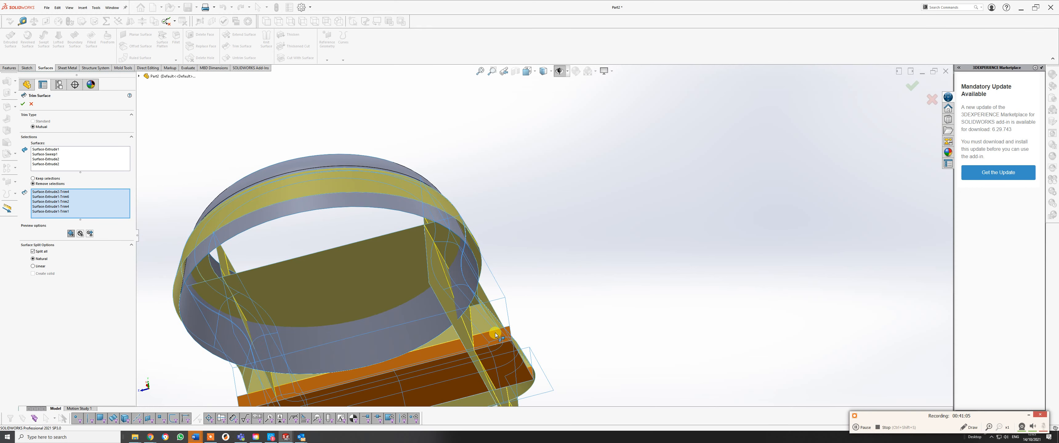
middle_click_drag(497, 337, 457, 333)
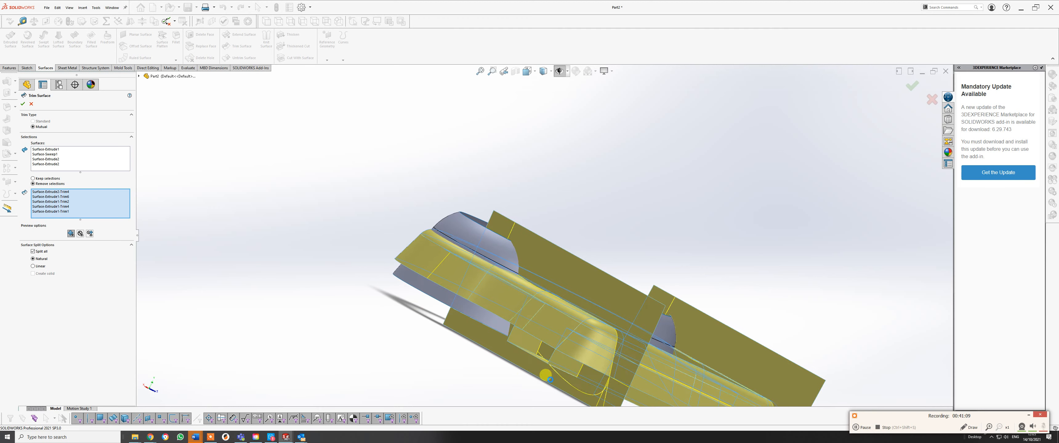
left_click(563, 364)
middle_click_drag(564, 364, 115, 223)
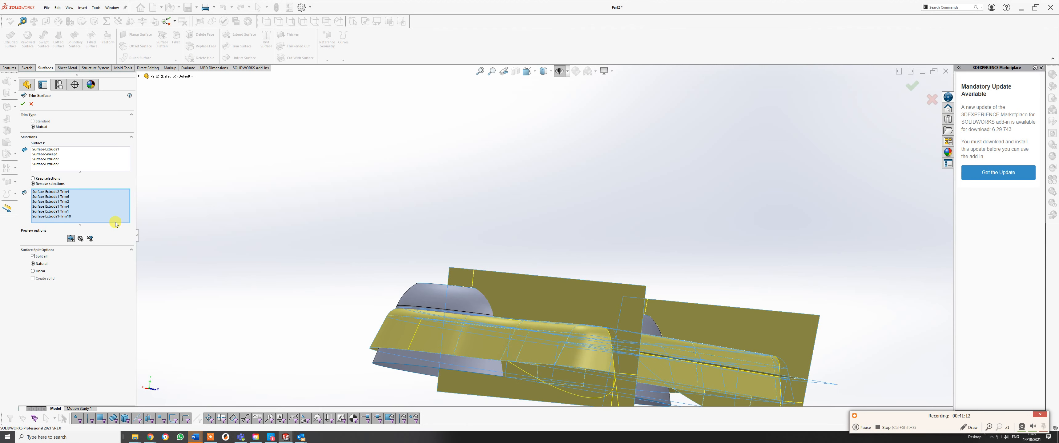
right_click(58, 217)
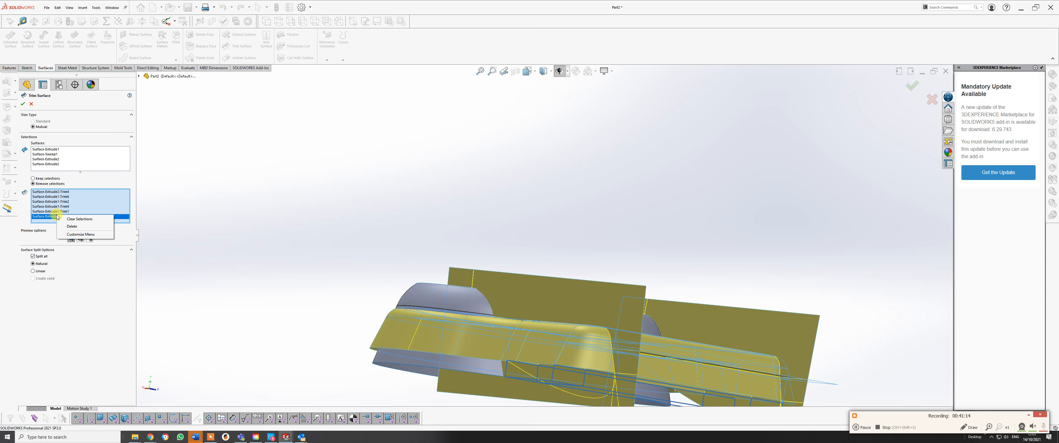
left_click(72, 227)
Step: Mark the vertical walls' lower pieces hanging below the sweep and base extrude for removal in the trim
scroll(520, 330, "up", 2)
middle_click_drag(521, 329, 549, 327)
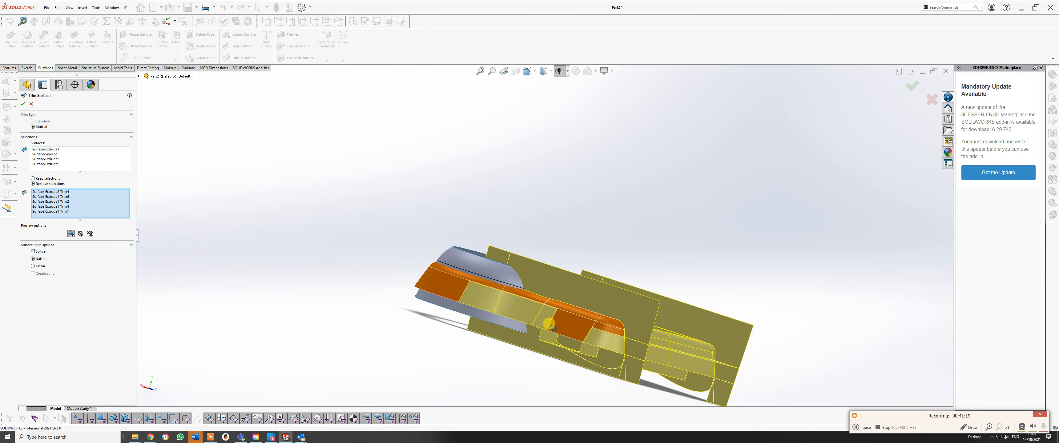
left_click(727, 395)
left_click(713, 399)
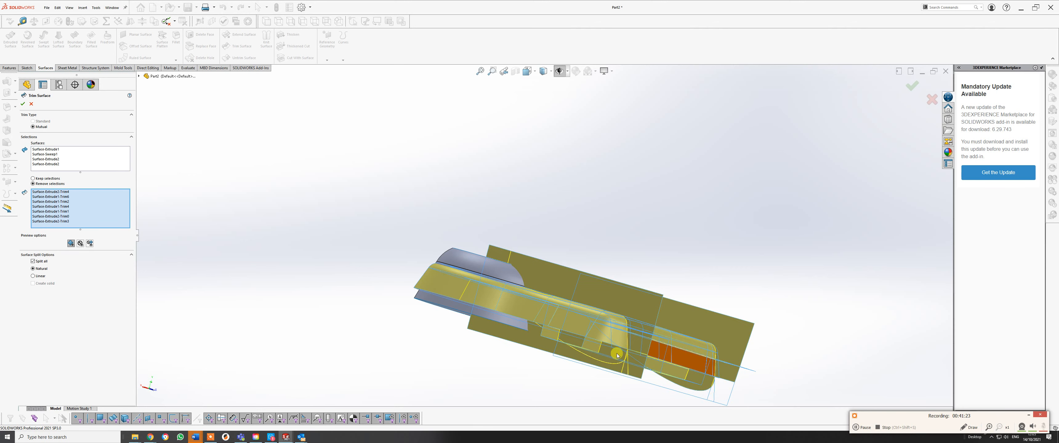
middle_click_drag(618, 354, 691, 218)
left_click(549, 359)
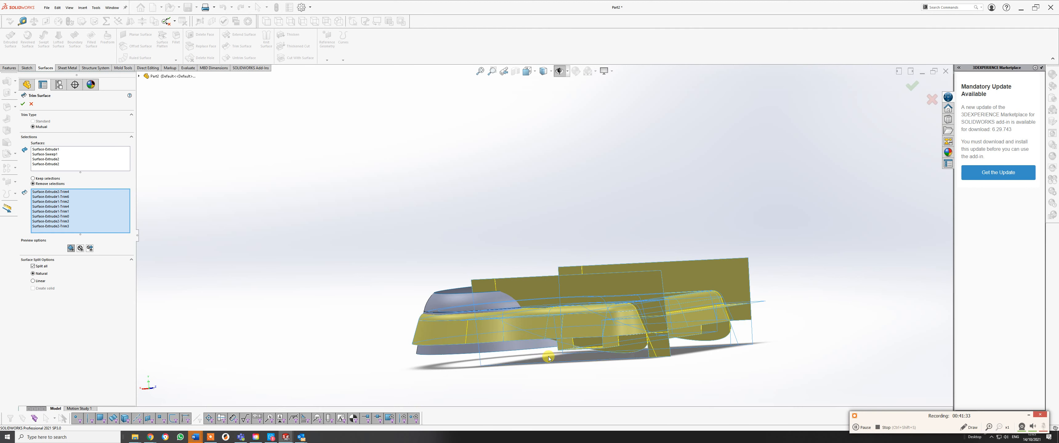
Step: Mark the remaining small lower pieces of both vertical walls around the sweep's end and underside for removal
middle_click_drag(640, 295, 628, 356)
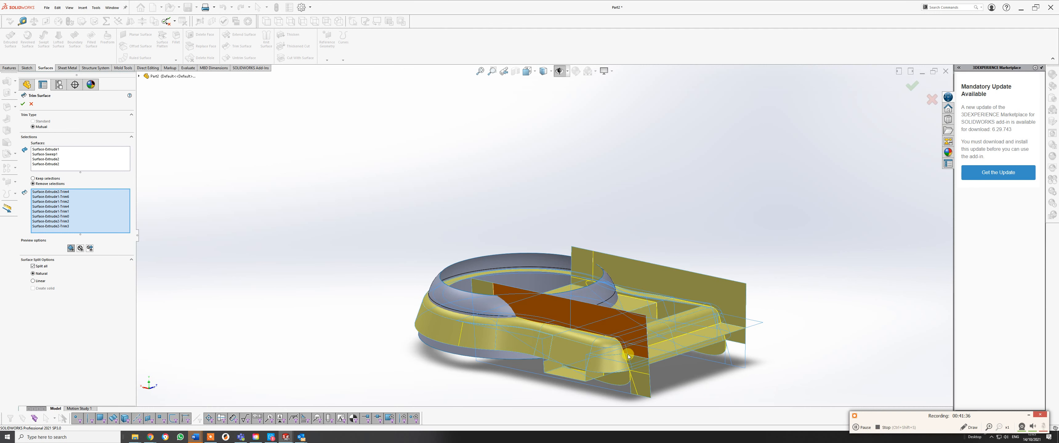
left_click(638, 390)
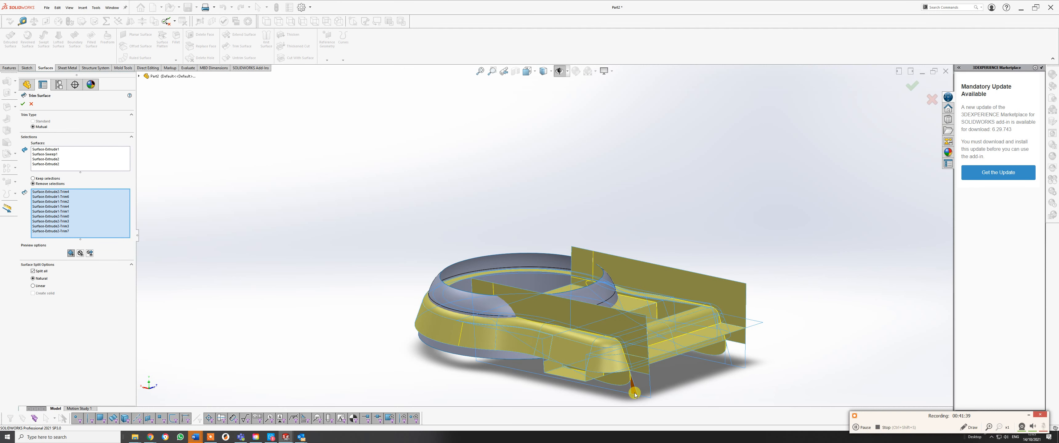
left_click(635, 394)
middle_click_drag(677, 354, 665, 303)
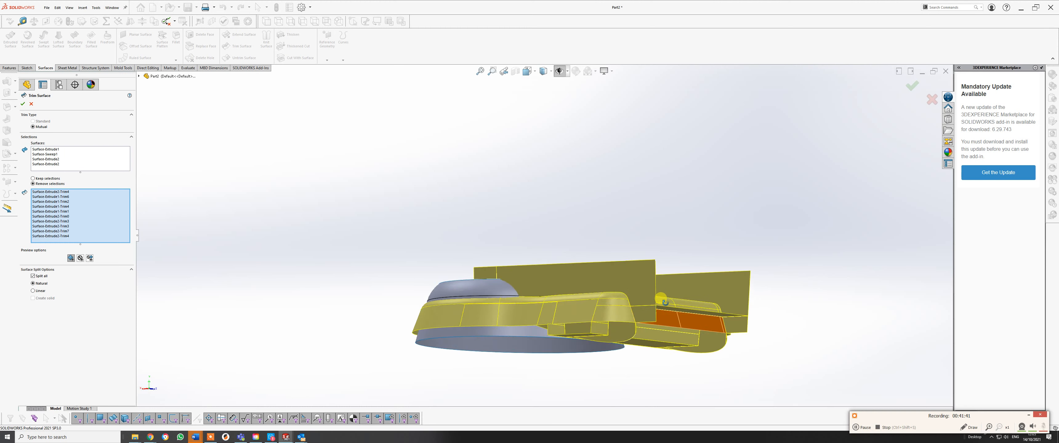
middle_click_drag(600, 315, 670, 264)
left_click(473, 363)
left_click(654, 346)
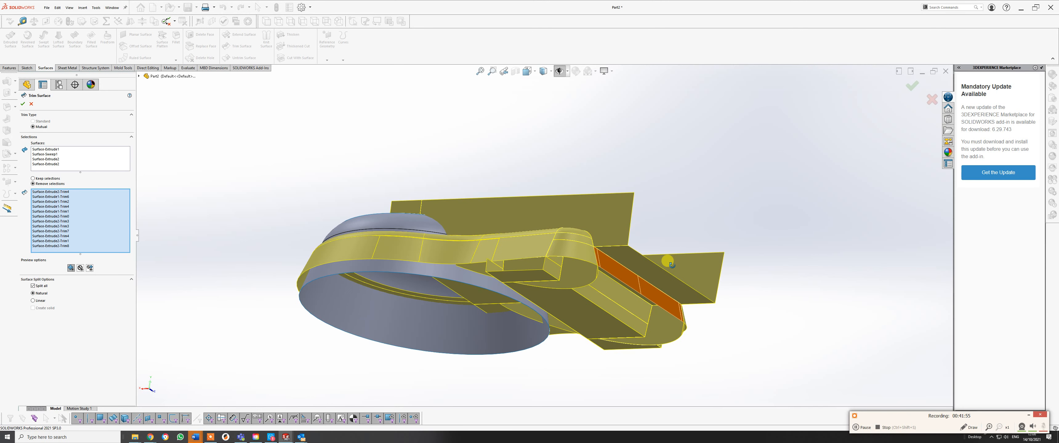
middle_click_drag(670, 264, 574, 280)
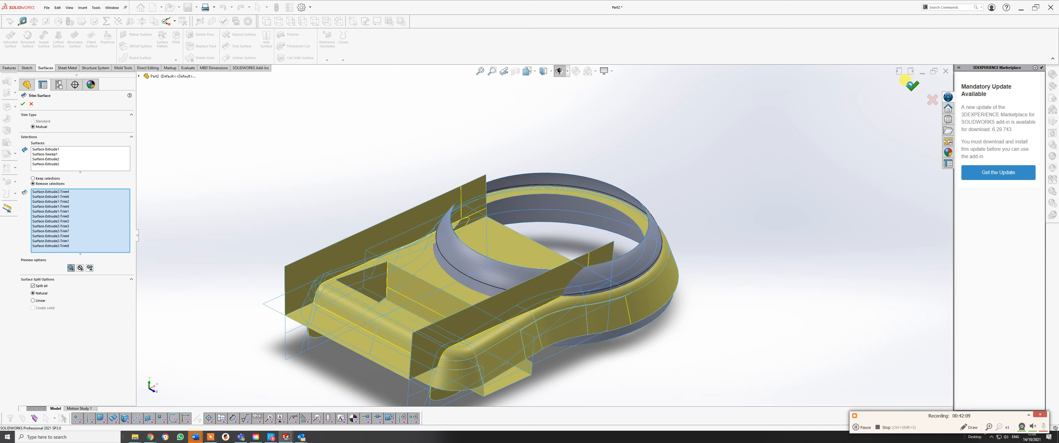
Step: Apply the mutual trim and check the resulting surfaces
left_click(911, 85)
middle_click_drag(471, 336, 493, 303)
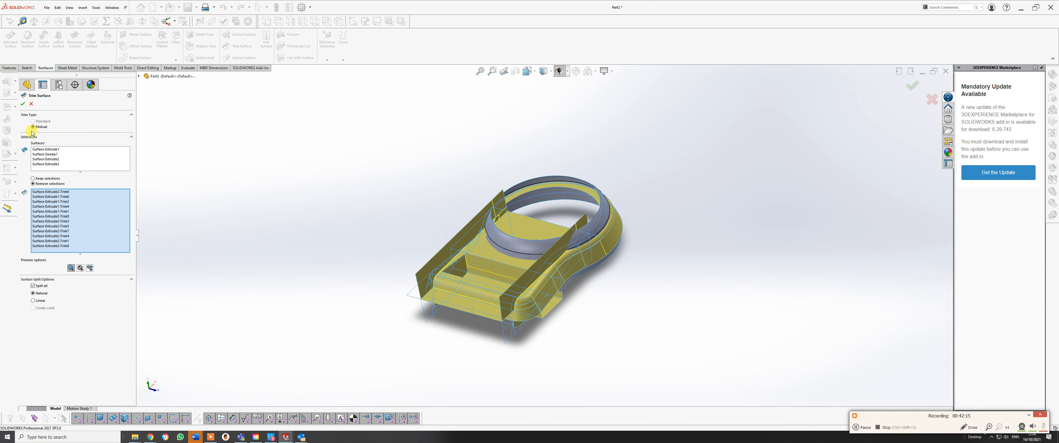
left_click(24, 104)
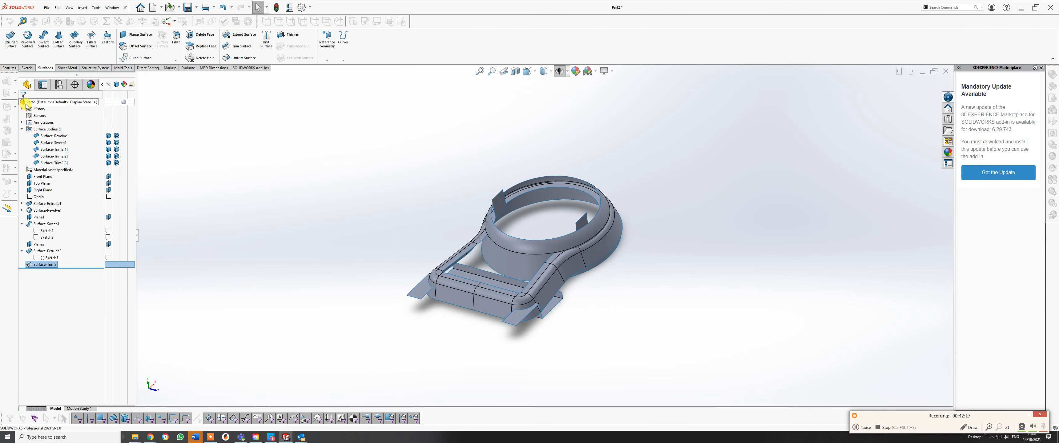
mouse_move(487, 268)
middle_mouse_down()
mouse_move(433, 325)
mouse_move(434, 350)
mouse_move(432, 185)
mouse_move(407, 171)
mouse_move(367, 185)
mouse_move(484, 250)
mouse_move(473, 244)
mouse_move(467, 272)
middle_mouse_up()
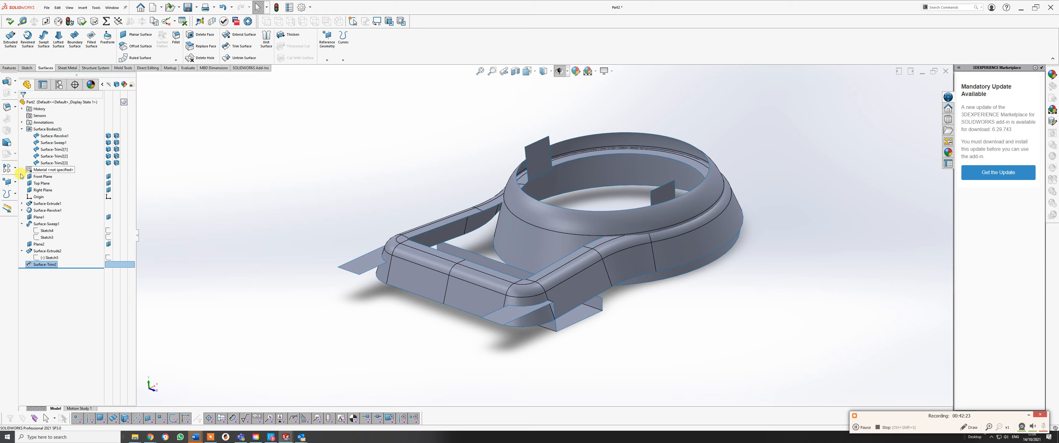
Step: Reopen the mutual surface trim for editing and clear all pieces marked for removal
right_click(51, 266)
left_click(57, 247)
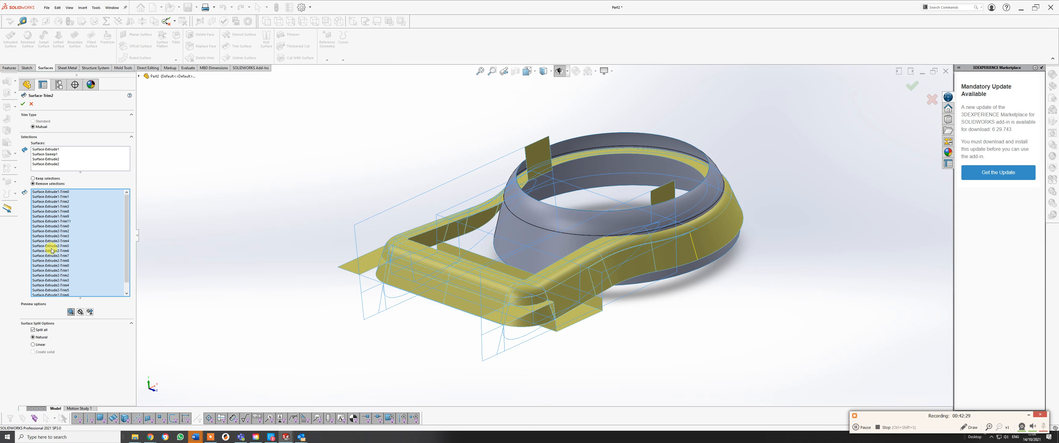
right_click(99, 242)
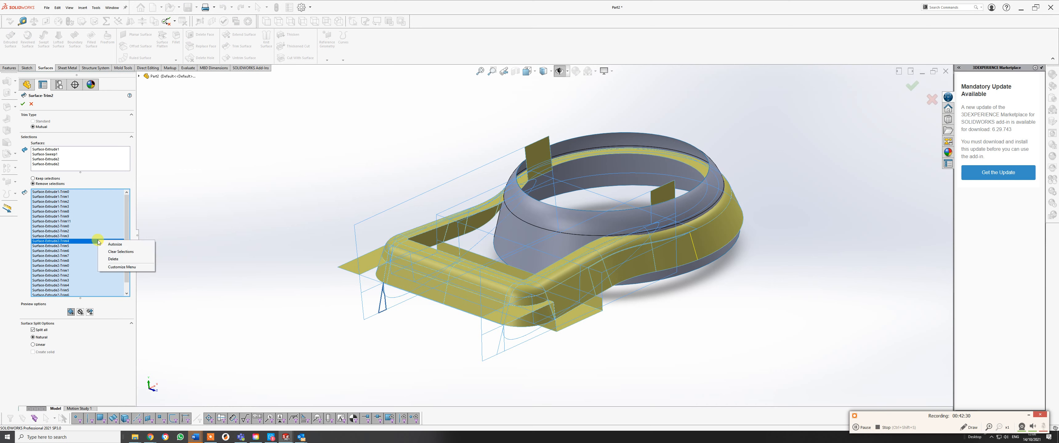
left_click(118, 252)
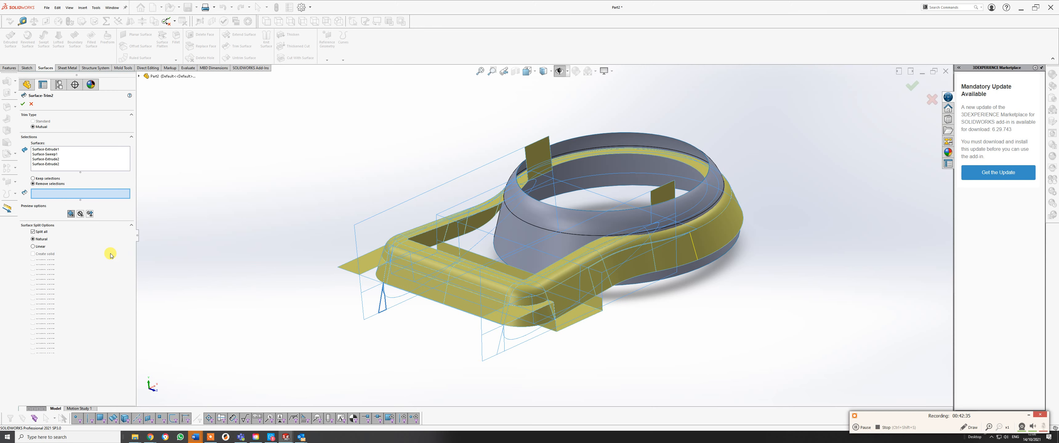
Step: Clear the trim's surface selection and reselect the sweep, the base extrude and both vertical walls as trimming surfaces
middle_click_drag(528, 296, 543, 360)
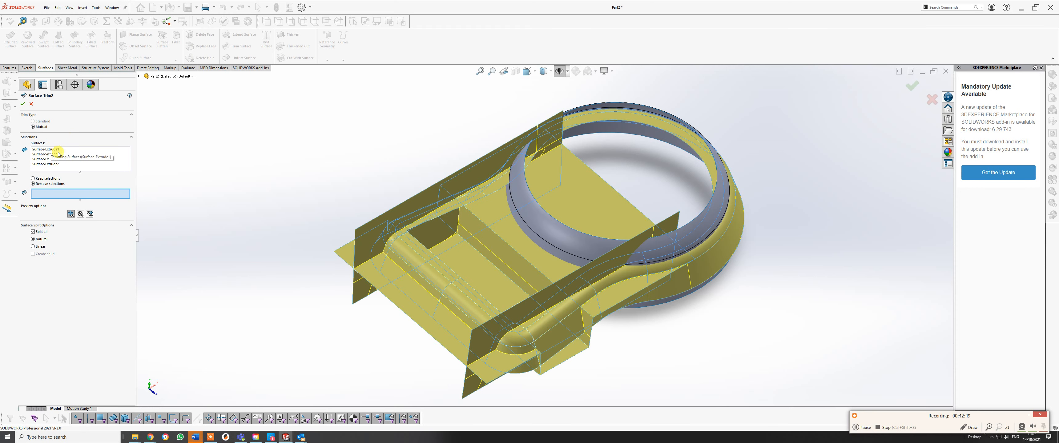
right_click(85, 153)
left_click(98, 159)
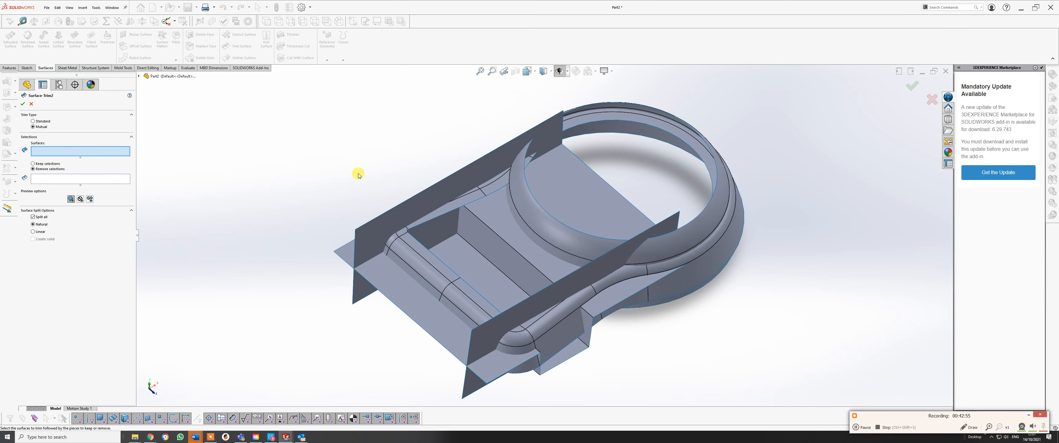
left_click(435, 286)
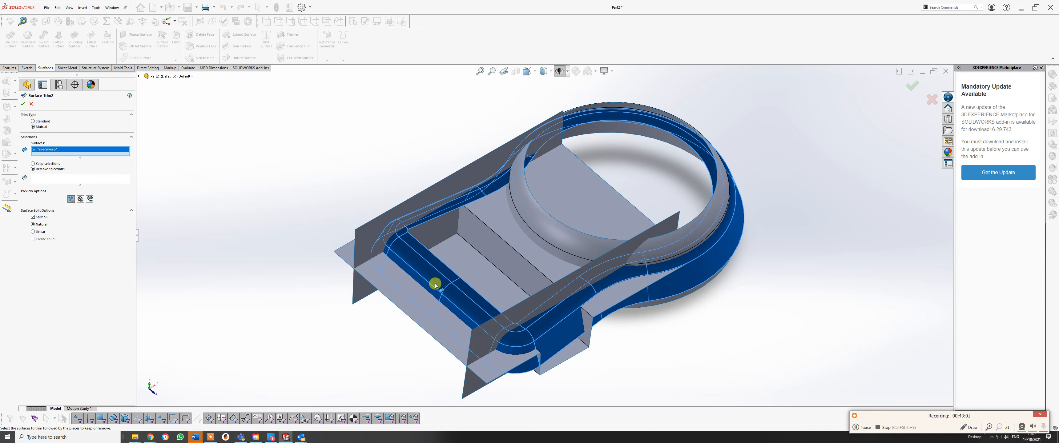
left_click(371, 277)
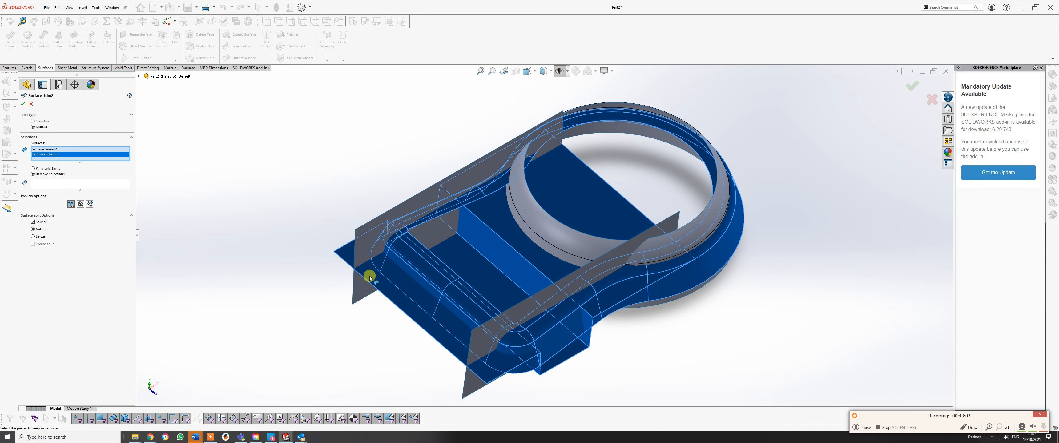
left_click(362, 229)
left_click(478, 348)
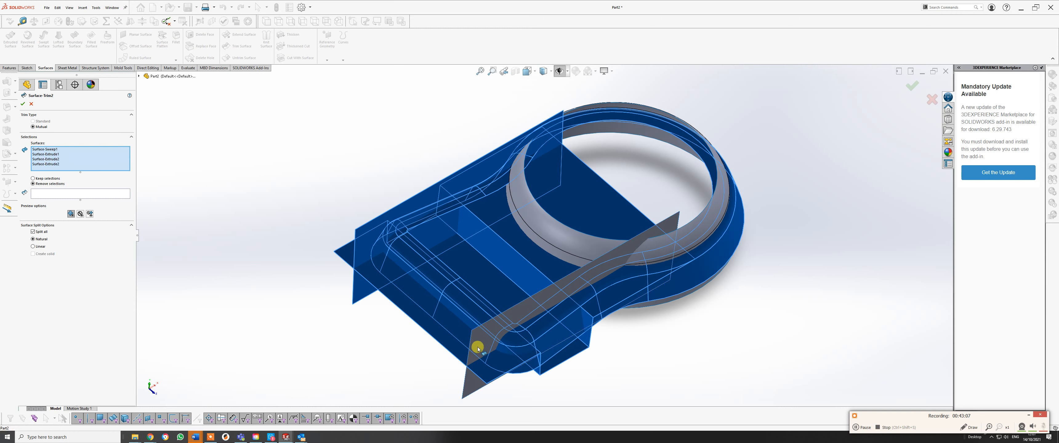
left_click(24, 105)
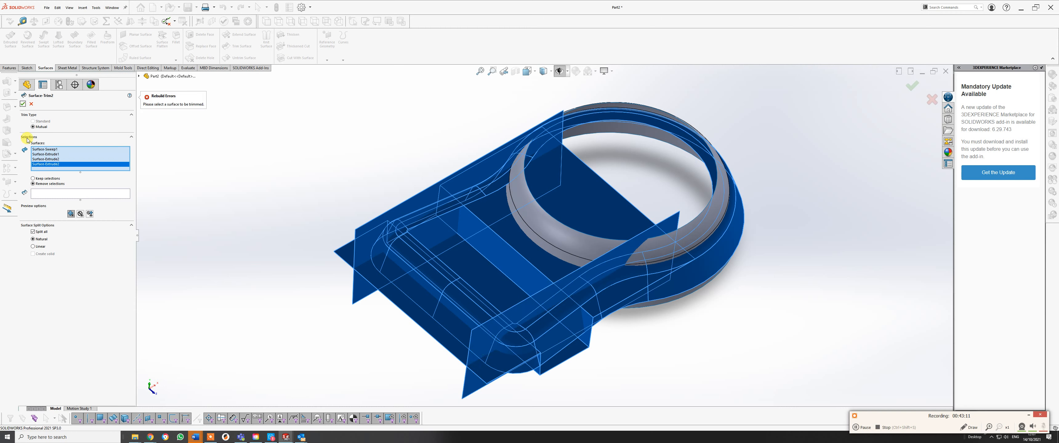
left_click(88, 194)
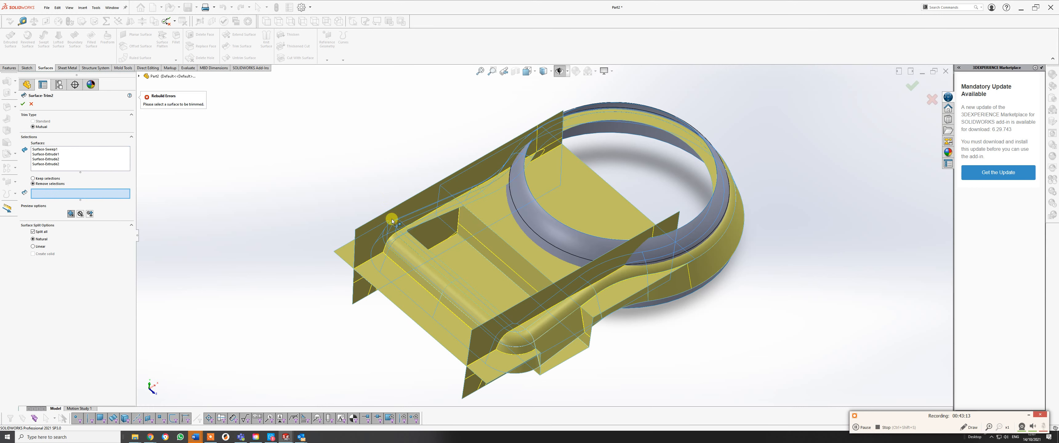
left_click(378, 229)
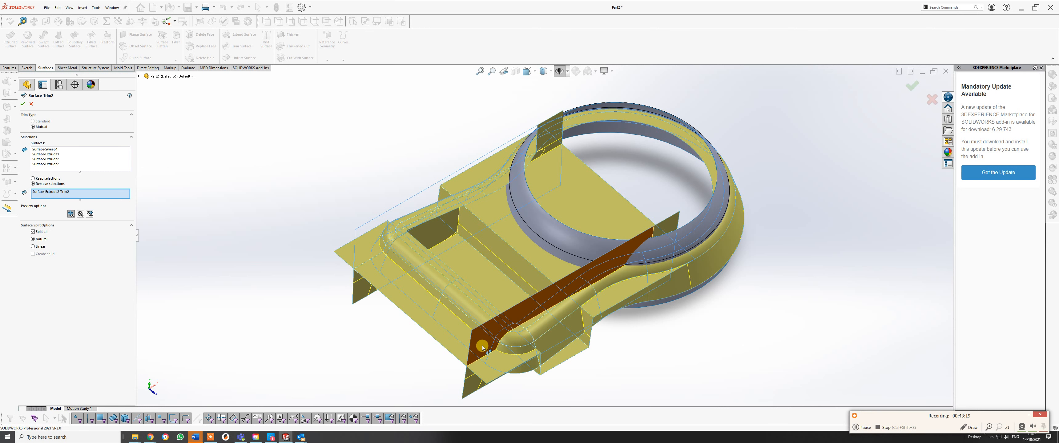
right_click(66, 193)
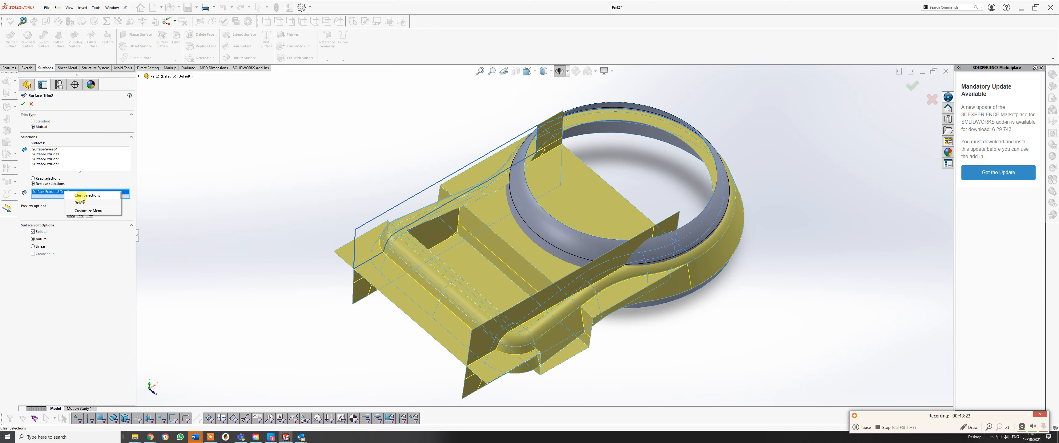
left_click(81, 195)
Step: Mark the base extrude's four pieces protruding outside the sweep and walls on both sides for removal
middle_click_drag(483, 271, 437, 293)
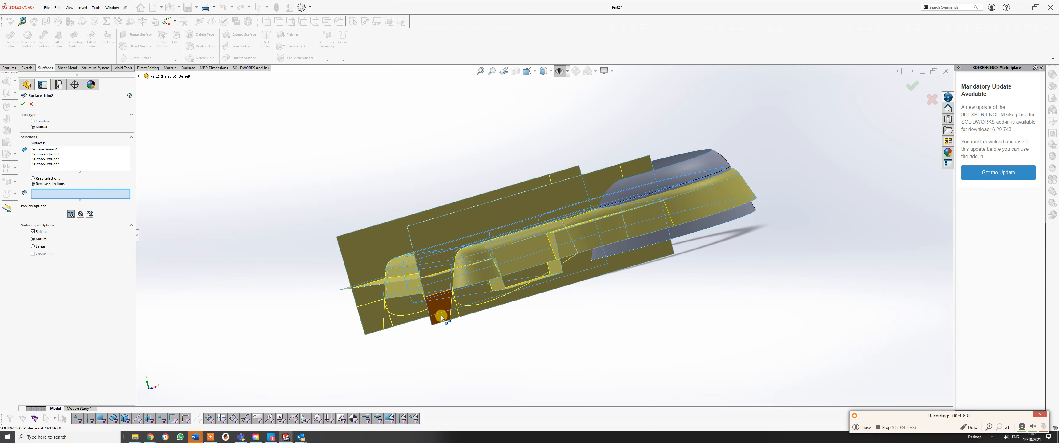
middle_click_drag(481, 307, 588, 303)
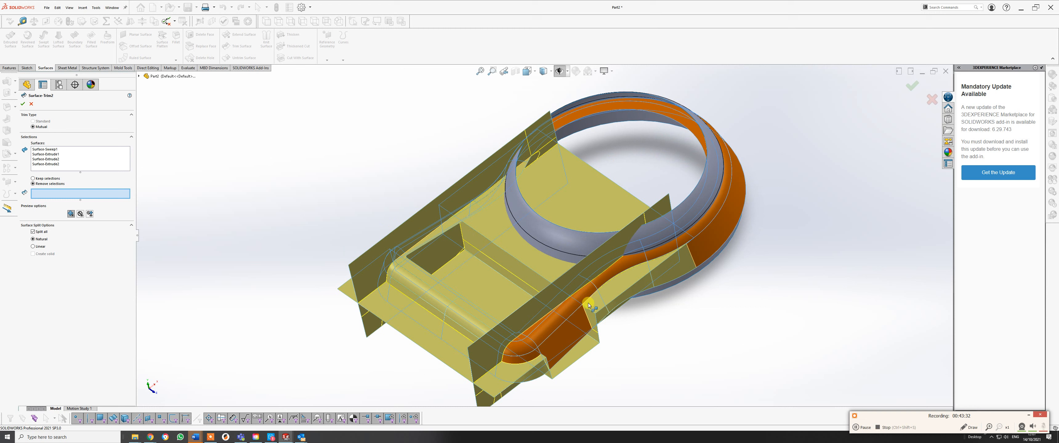
left_click(616, 291)
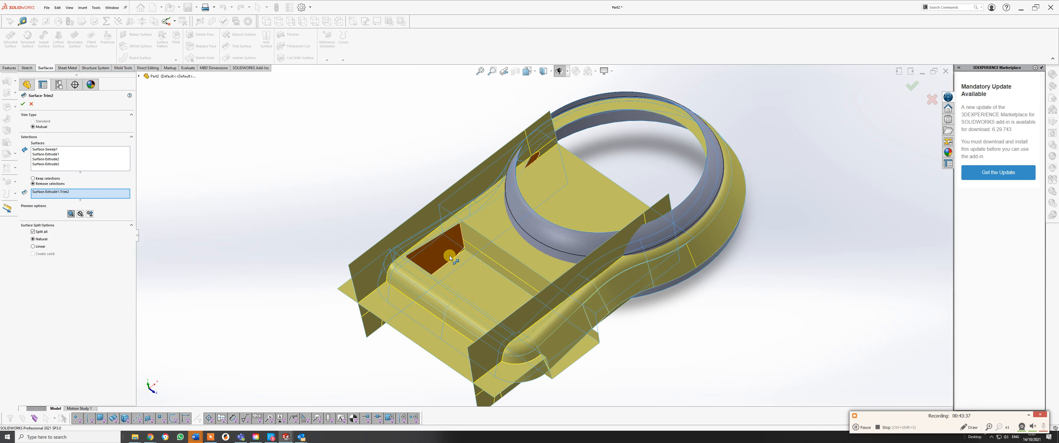
left_click(510, 382)
middle_click_drag(510, 382, 257, 336)
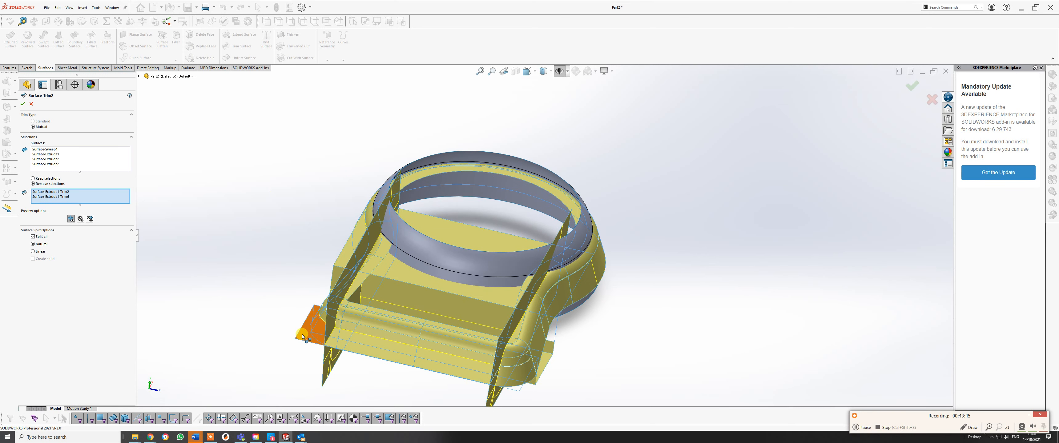
left_click(303, 333)
middle_click_drag(316, 310, 334, 277)
left_click(376, 293)
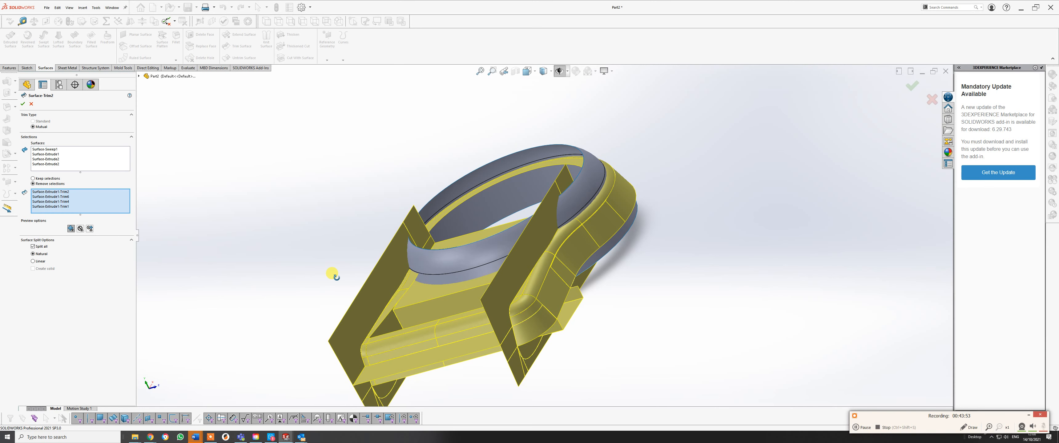
Step: Mark one vertical wall's lower pieces hanging beneath the base extrude for removal in the trim
mouse_move(334, 274)
middle_mouse_down()
mouse_move(334, 264)
mouse_move(332, 284)
middle_mouse_up()
middle_click_drag(335, 283, 421, 221)
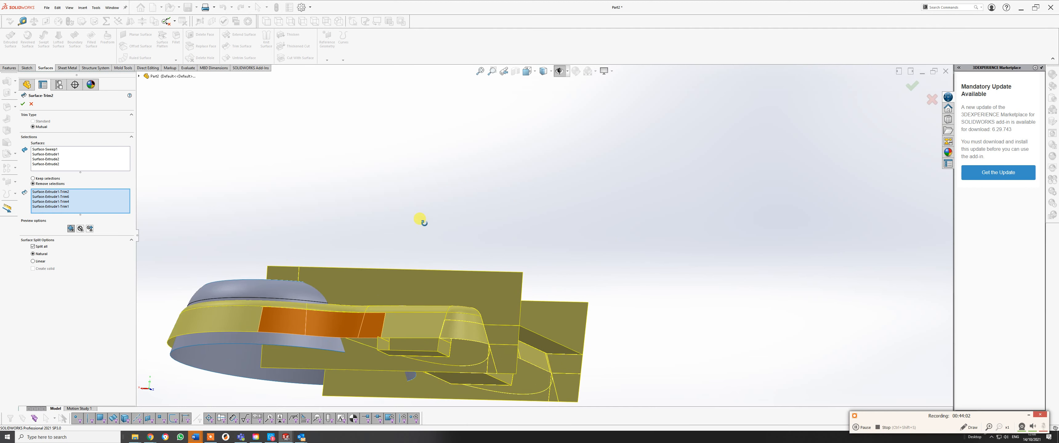
left_click(357, 368)
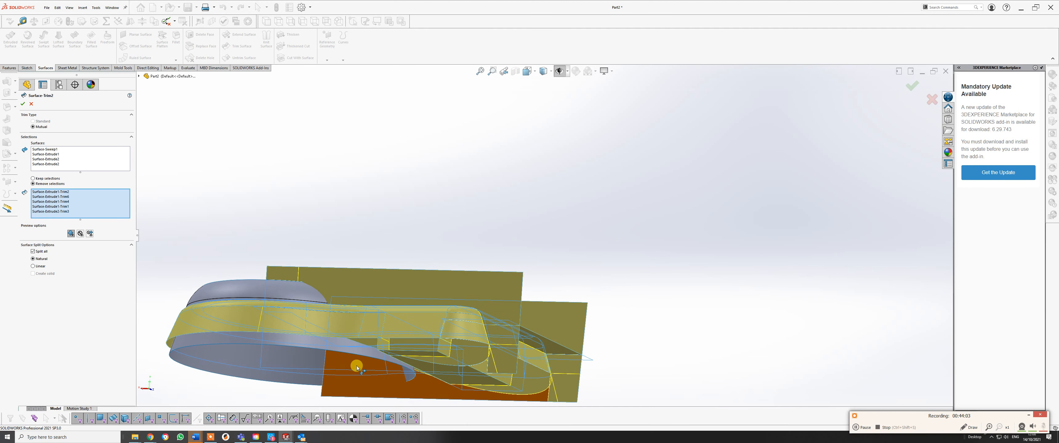
left_click(450, 399)
middle_click_drag(421, 325, 244, 359)
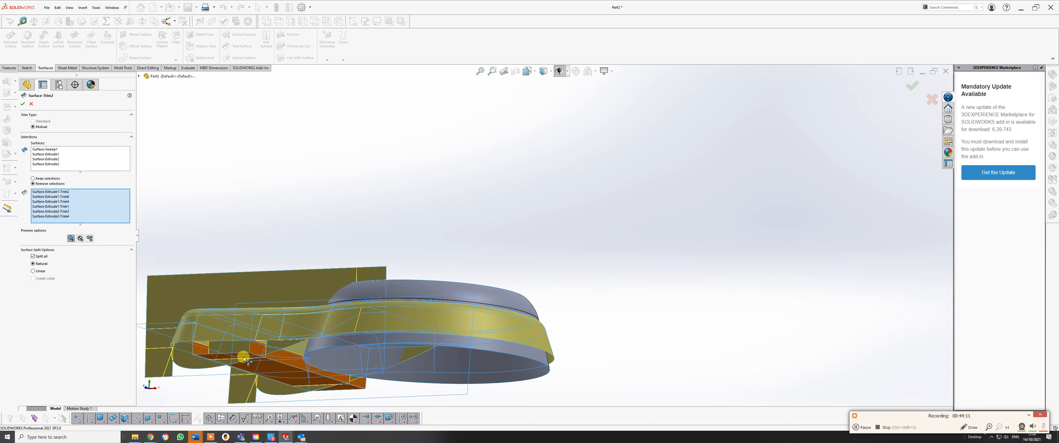
left_click(855, 428)
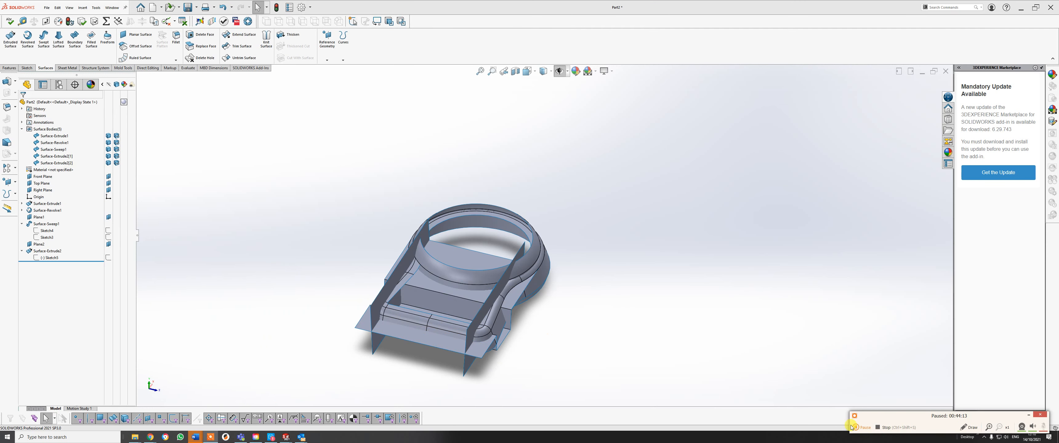
left_click(854, 428)
middle_click_drag(484, 277, 438, 272)
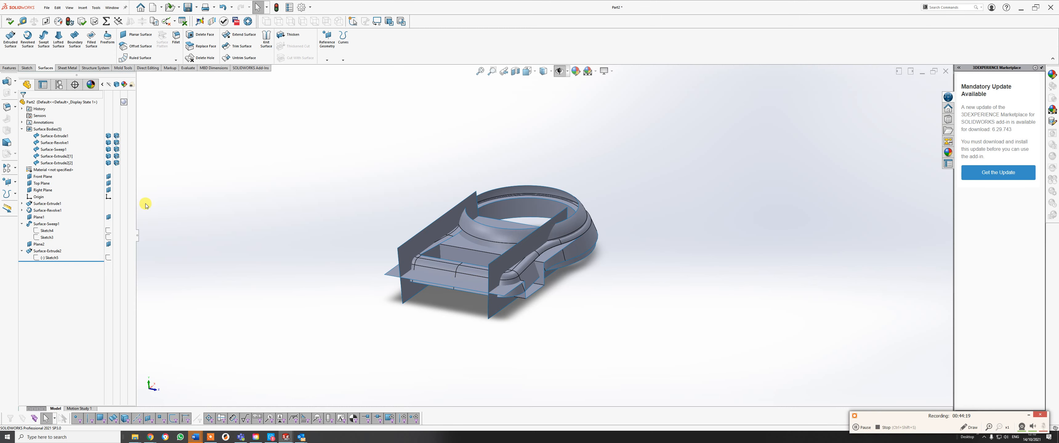
Step: Start a mutual surface trim with both vertical walls and the base extrude as trimming surfaces
left_click(236, 46)
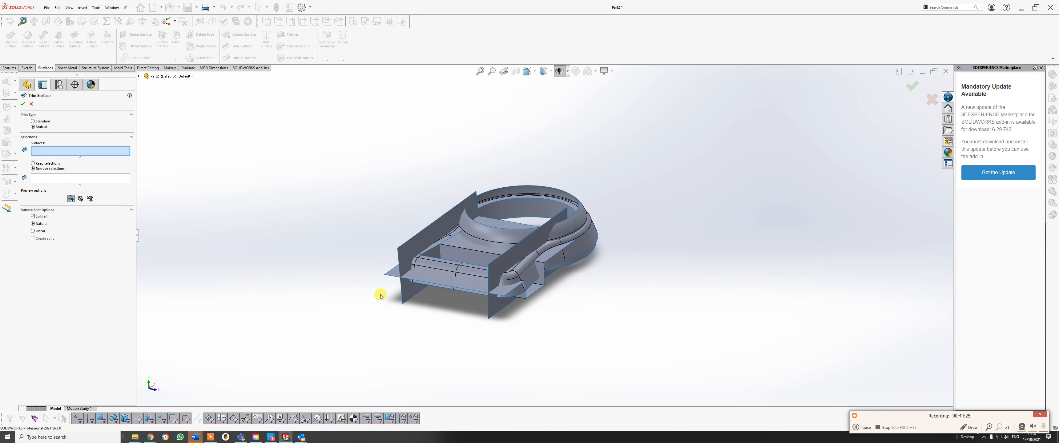
left_click(438, 229)
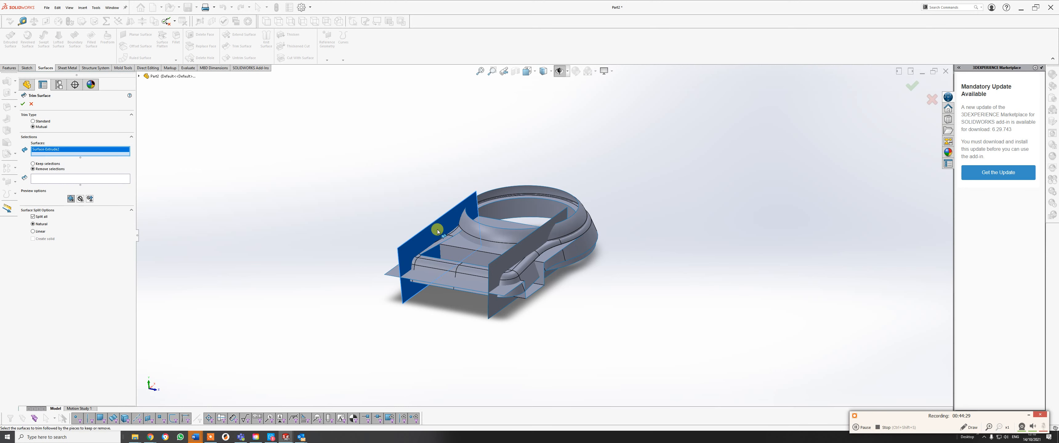
left_click(517, 259)
left_click(464, 285)
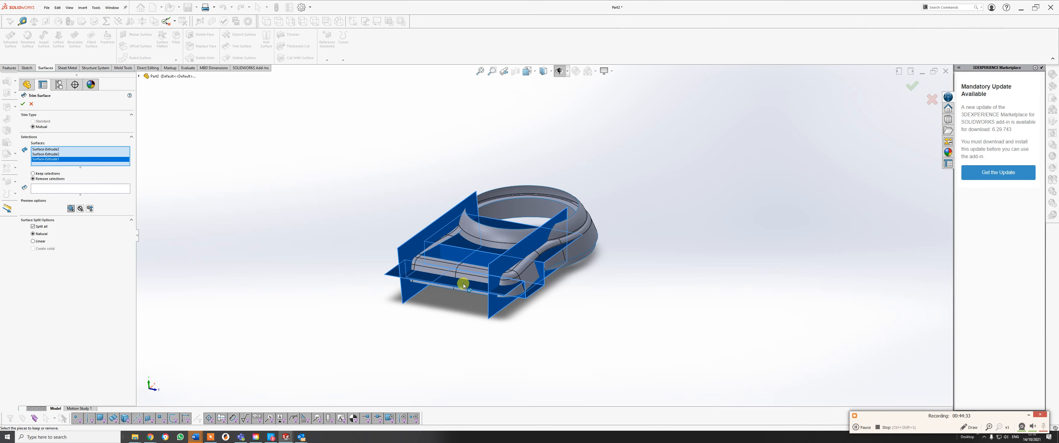
left_click(50, 188)
Step: Remove the base extrude's pieces outside the vertical walls and the walls' lower pieces beneath the base, completing the trim
scroll(574, 288, "down", 3)
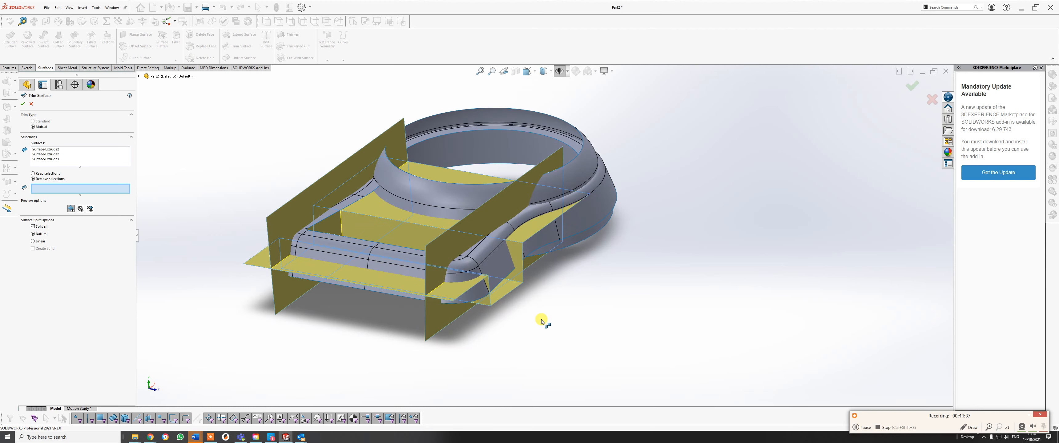
left_click(445, 295)
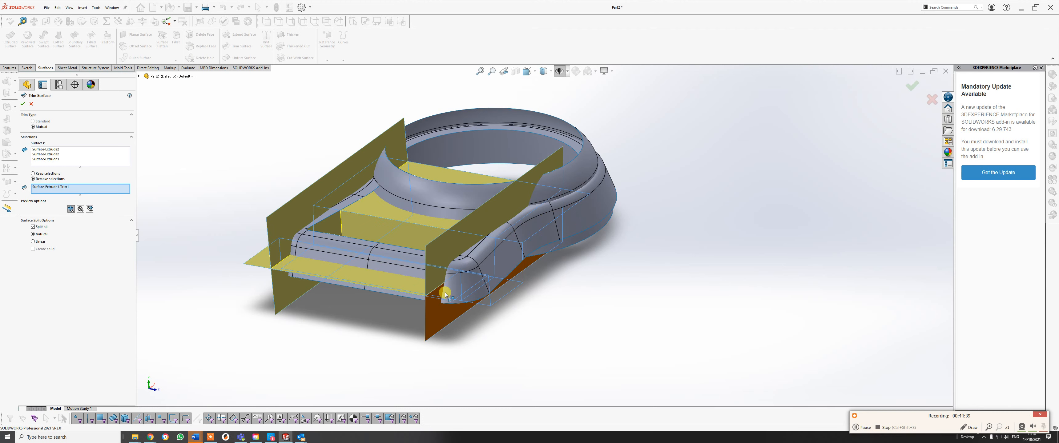
middle_click_drag(287, 304, 338, 360)
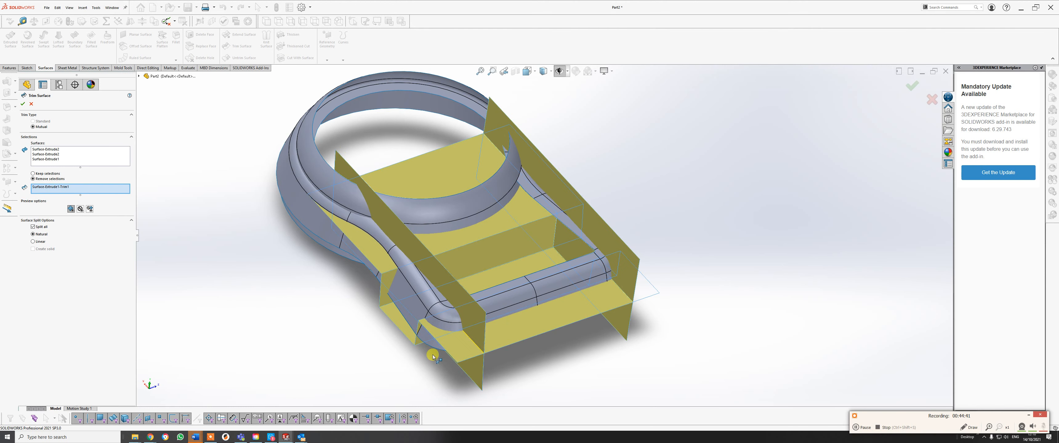
left_click(456, 344)
middle_click_drag(456, 345, 530, 348)
left_click(530, 348)
left_click(551, 354)
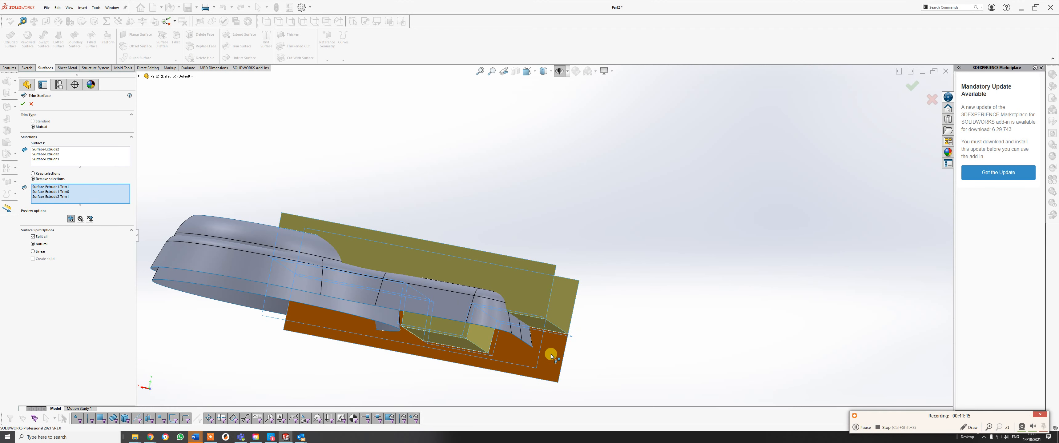
left_click(23, 105)
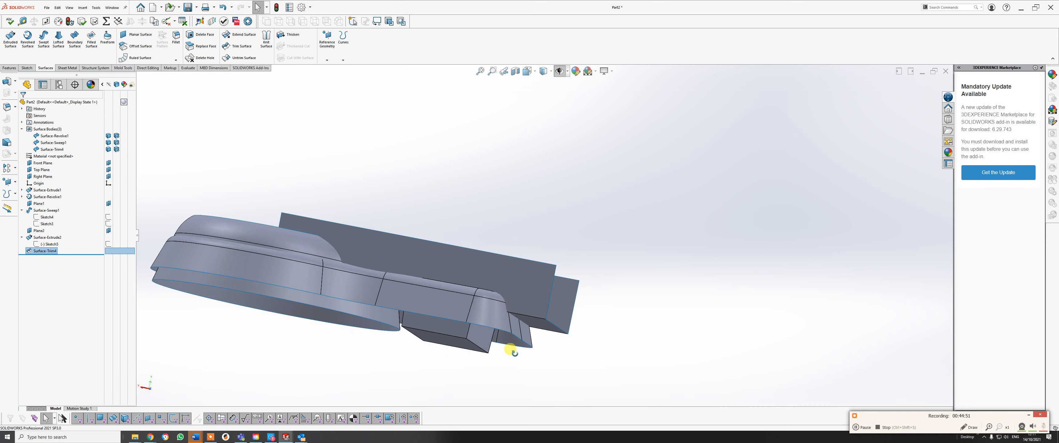
Step: Start another mutual trim with the sweep and the trimmed base-and-walls surface as trimming surfaces
middle_click_drag(509, 350, 416, 358)
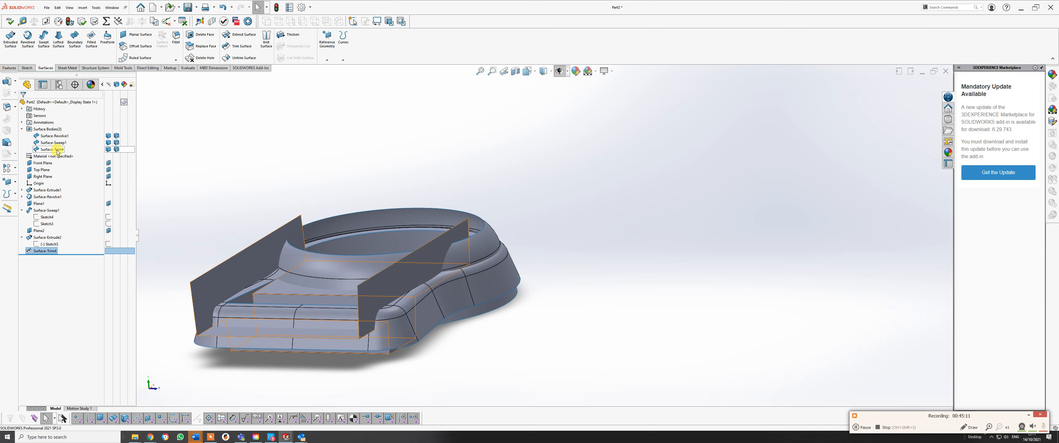
left_click(856, 428)
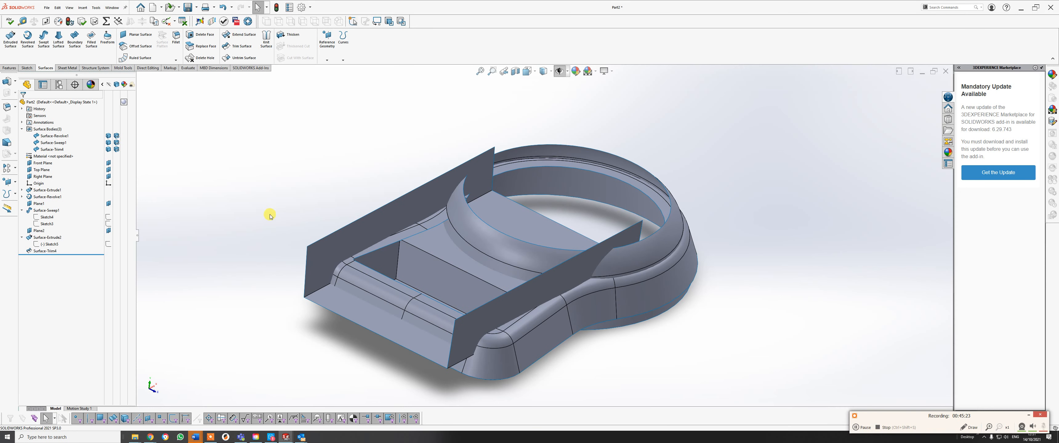
left_click(242, 46)
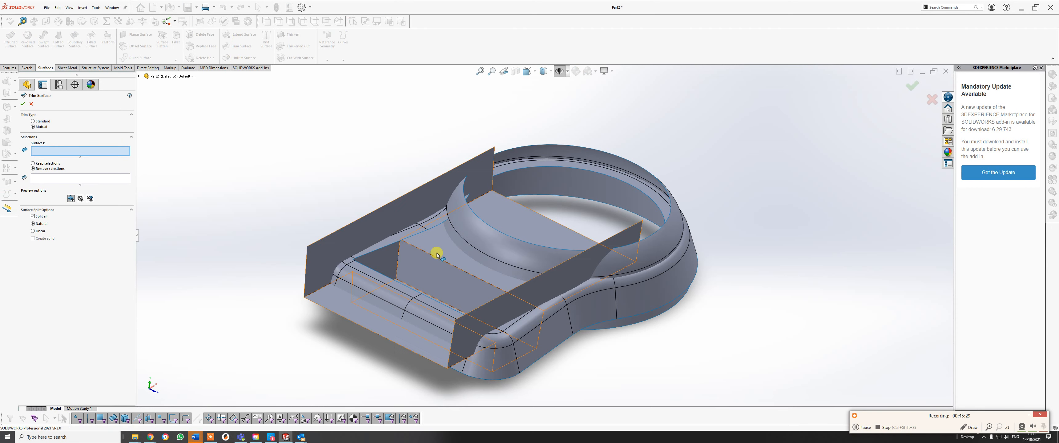
left_click(614, 315)
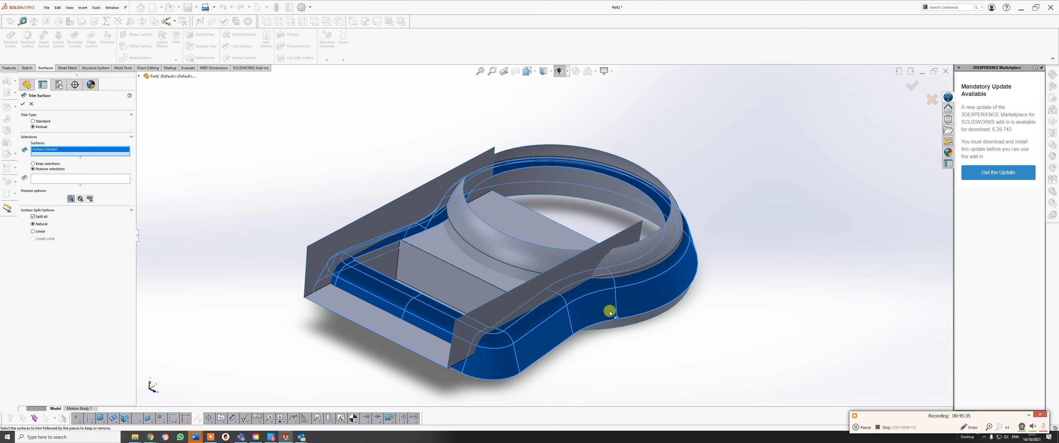
left_click(334, 242)
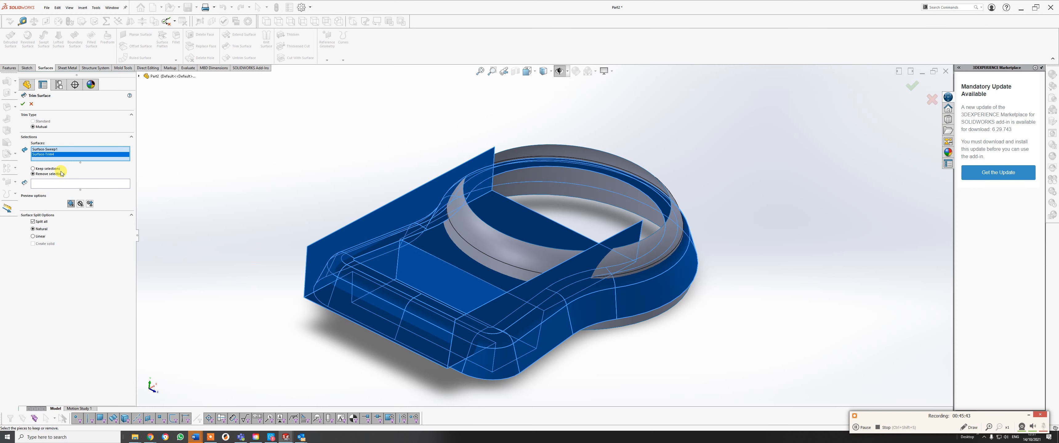
left_click(48, 185)
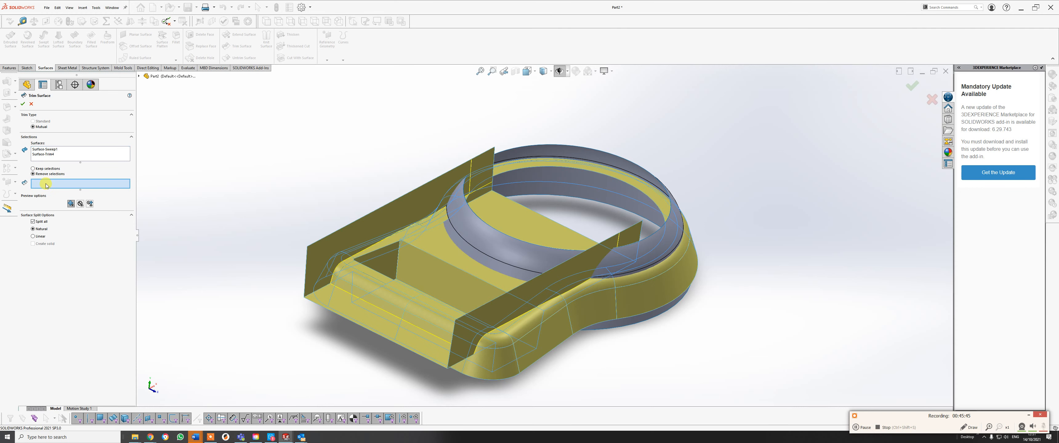
Step: Remove the wall and base pieces outside the sweep, the sweep's inner piece and the wall remnants near the ring, completing the trim
left_click(387, 212)
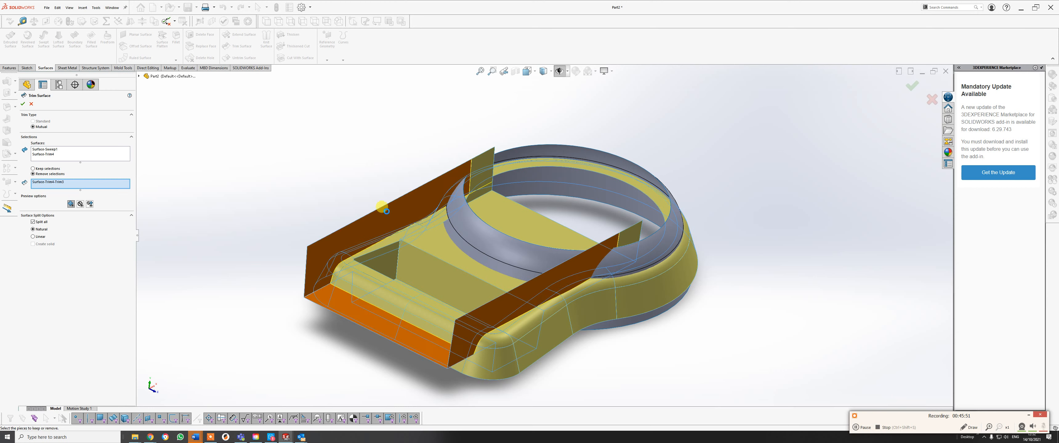
left_click(482, 162)
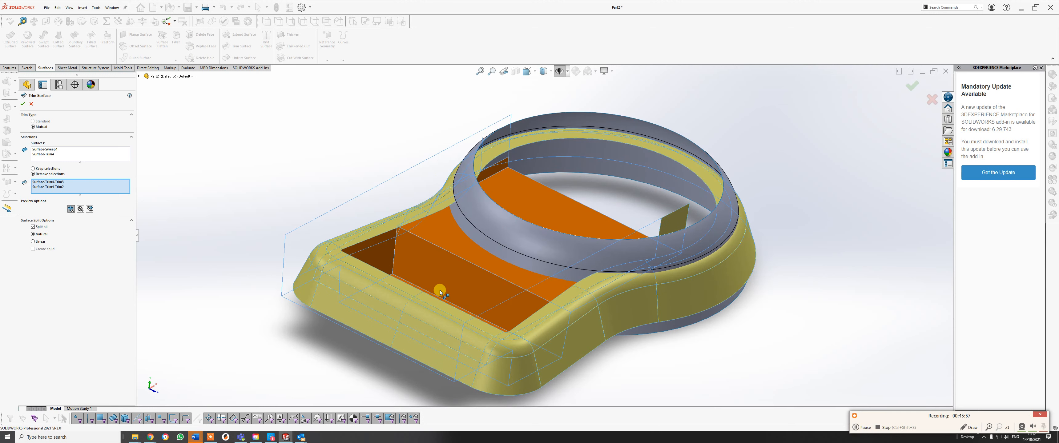
middle_click_drag(461, 285, 394, 322)
left_click(380, 328)
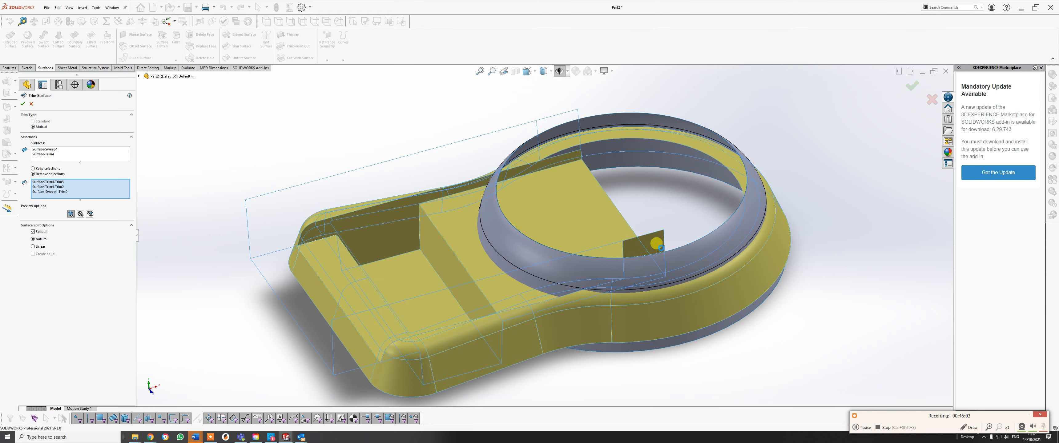
left_click(661, 249)
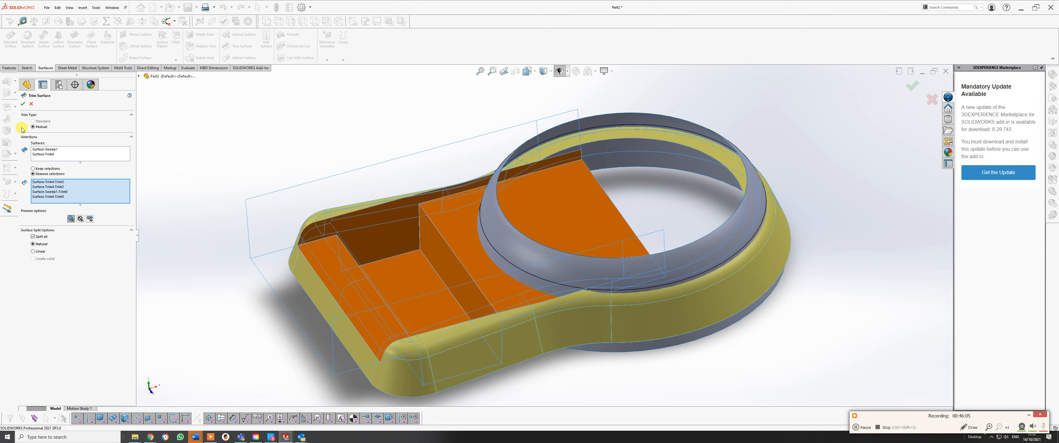
left_click(23, 105)
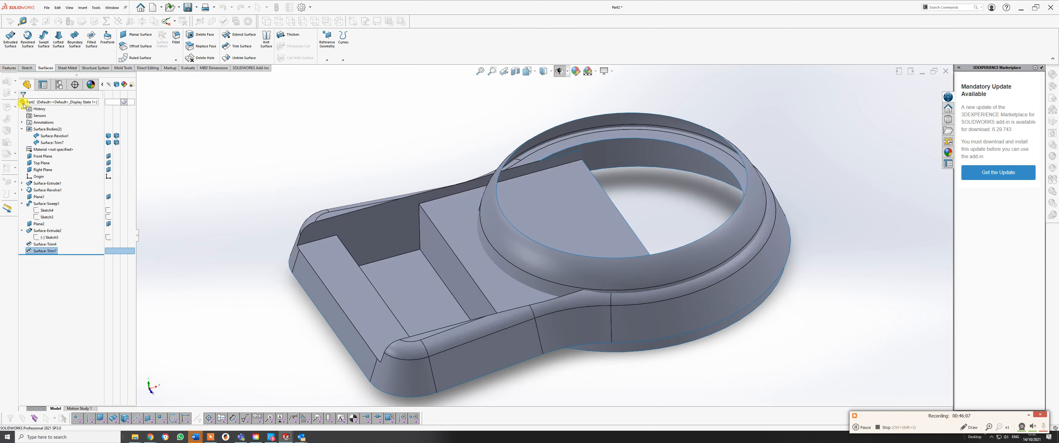
Step: Start a third mutual trim, clear its preselected surface, and select the revolved ring and the trimmed body as trimming surfaces
scroll(468, 312, "up", 3)
middle_click_drag(468, 312, 445, 327)
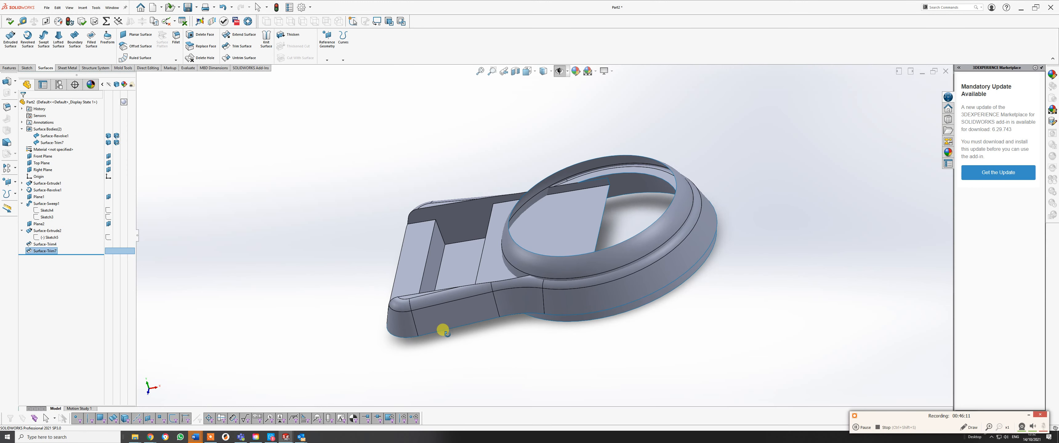
middle_click_drag(496, 301, 516, 332)
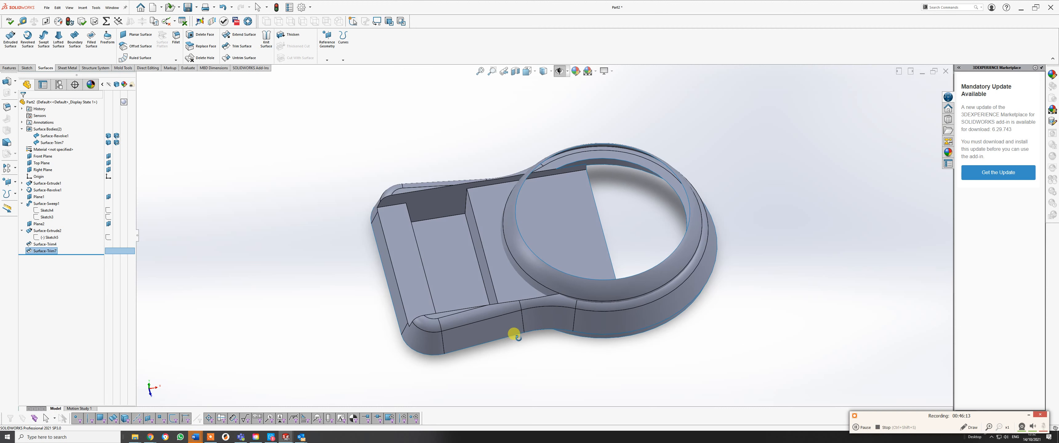
left_click(238, 46)
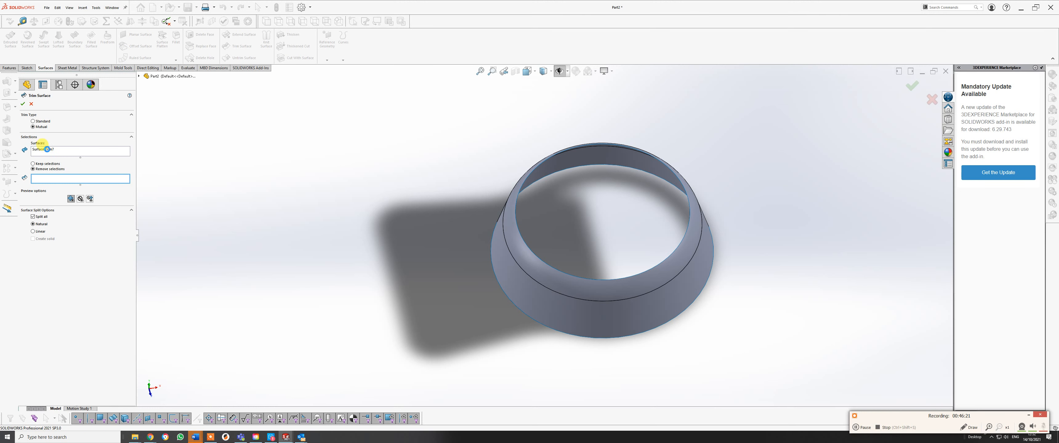
right_click(48, 151)
left_click(65, 155)
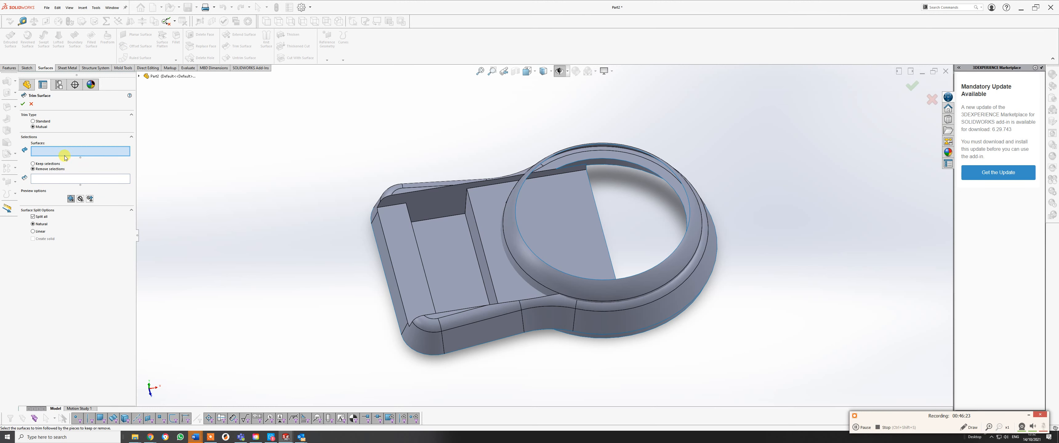
left_click(528, 266)
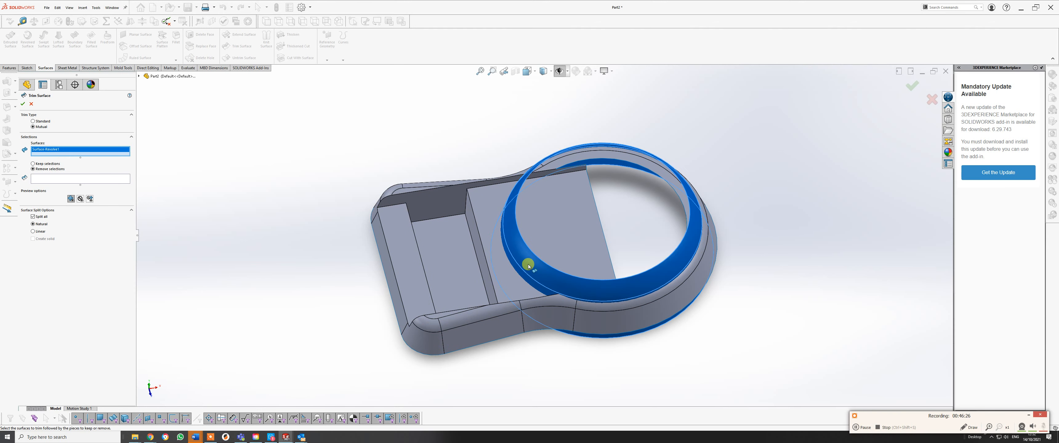
left_click(566, 220)
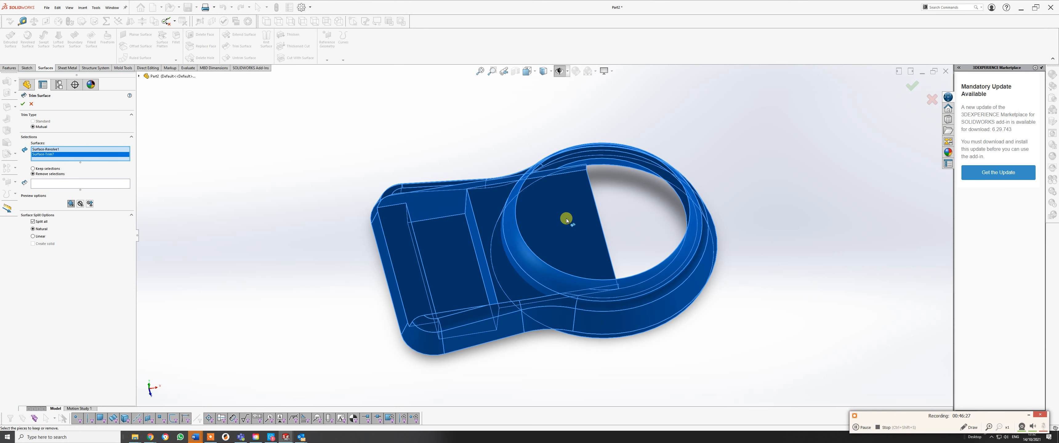
Step: Remove the base piece that extends inside the revolved ring's opening and complete the trim
left_click(54, 183)
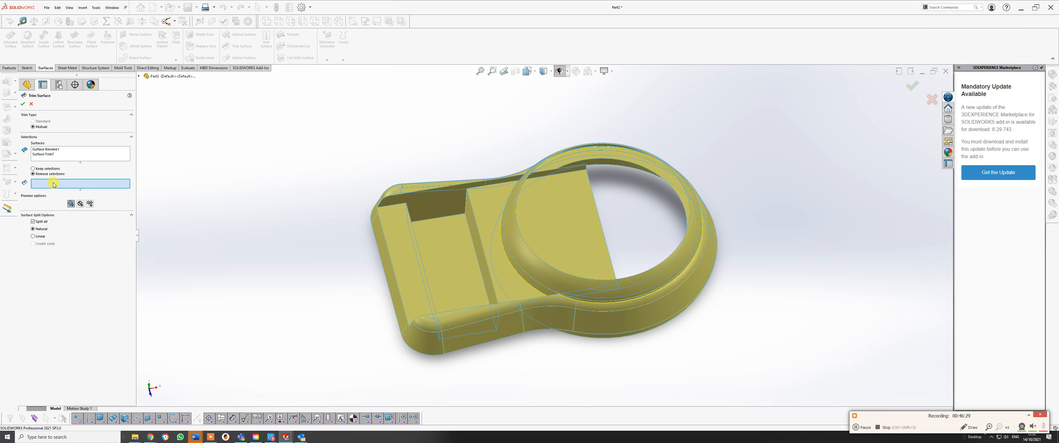
left_click(581, 236)
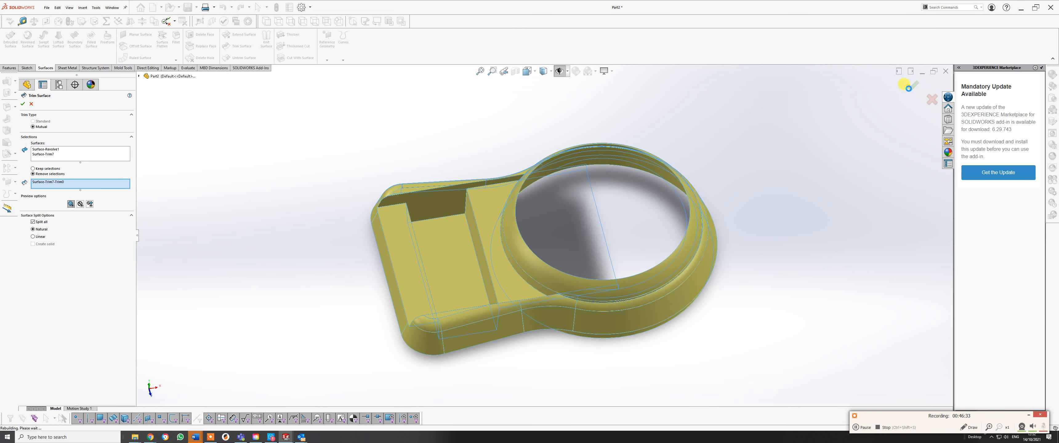
left_click(913, 85)
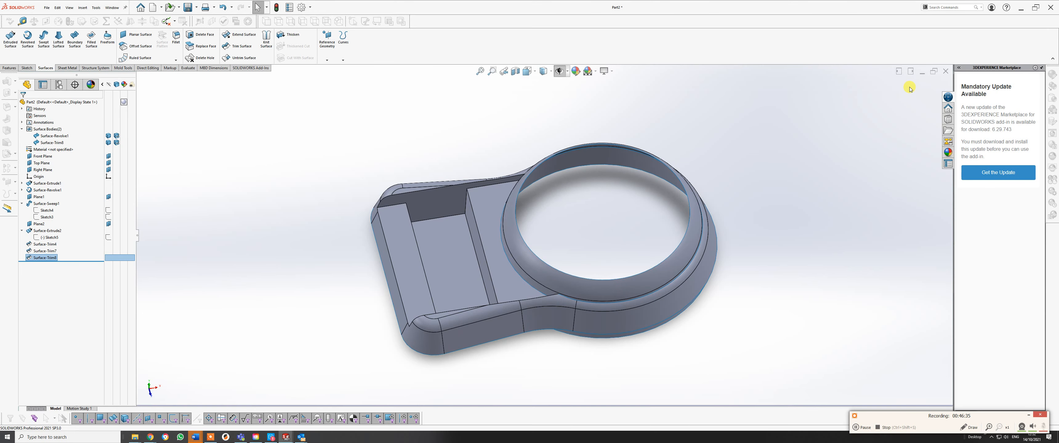
Step: Examine the trimmed body around the ring, the sweep edges and the recessed pocket from several angles
middle_click_drag(629, 297, 436, 262)
scroll(435, 261, "down", 3)
middle_click_drag(415, 309, 503, 272)
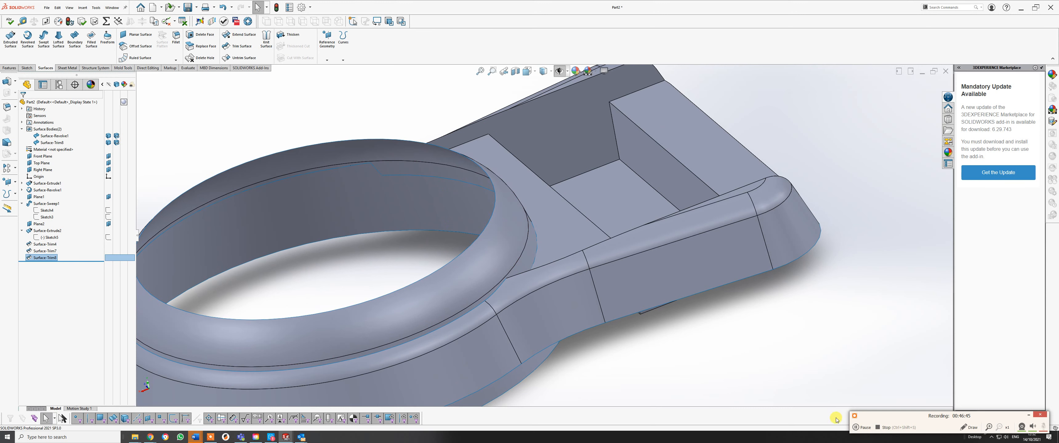
left_click(856, 428)
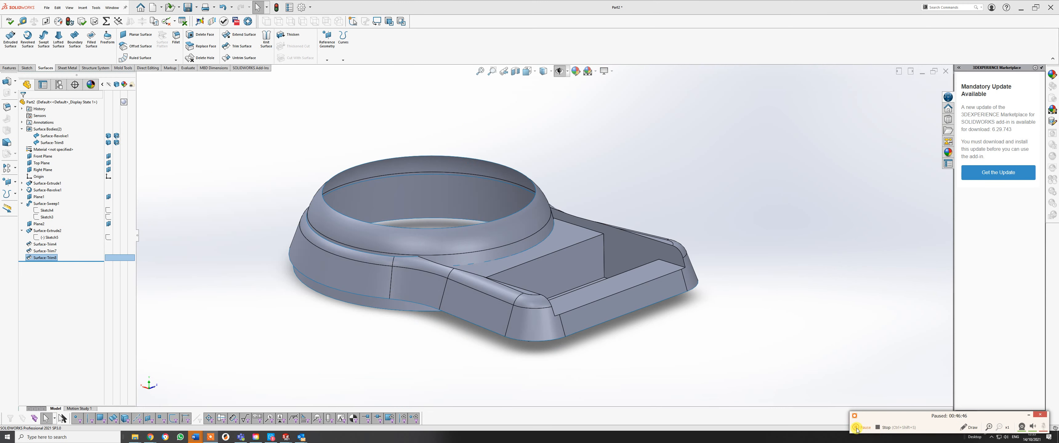
left_click(856, 427)
scroll(502, 200, "down", 2)
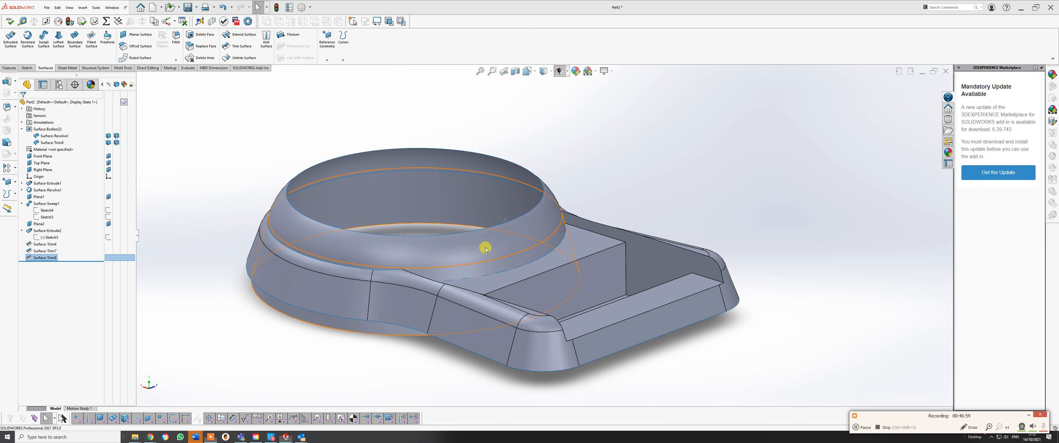
middle_click_drag(486, 249, 436, 296)
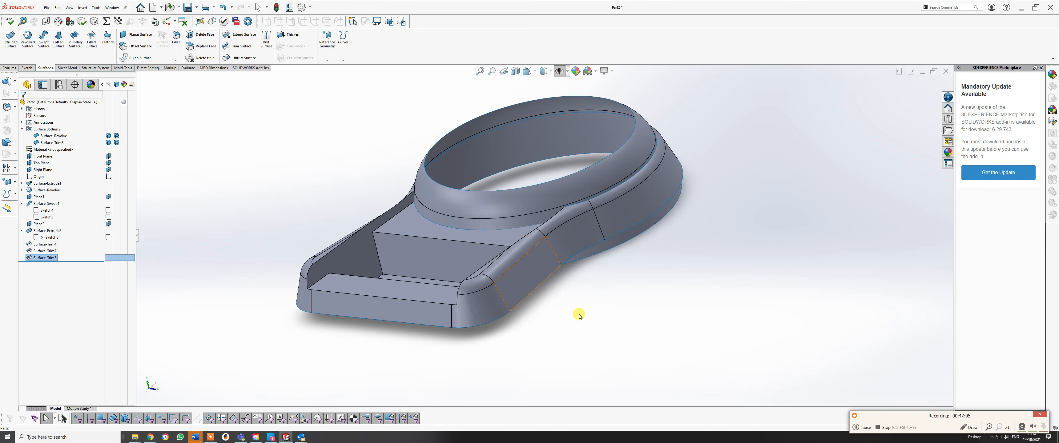
Step: Fillet the two long lower edges on the underside of the recessed pocket with a 3 mm radius
middle_click_drag(579, 309, 542, 86)
scroll(493, 100, "down", 2)
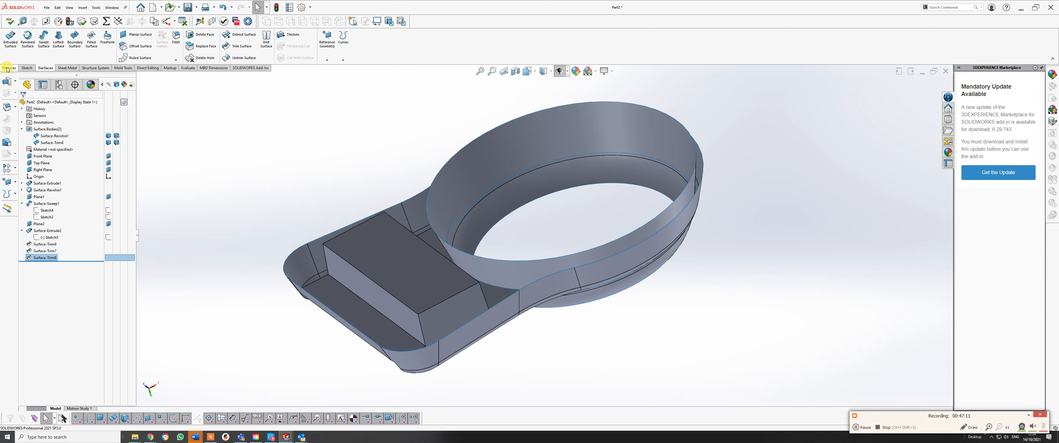
left_click(172, 40)
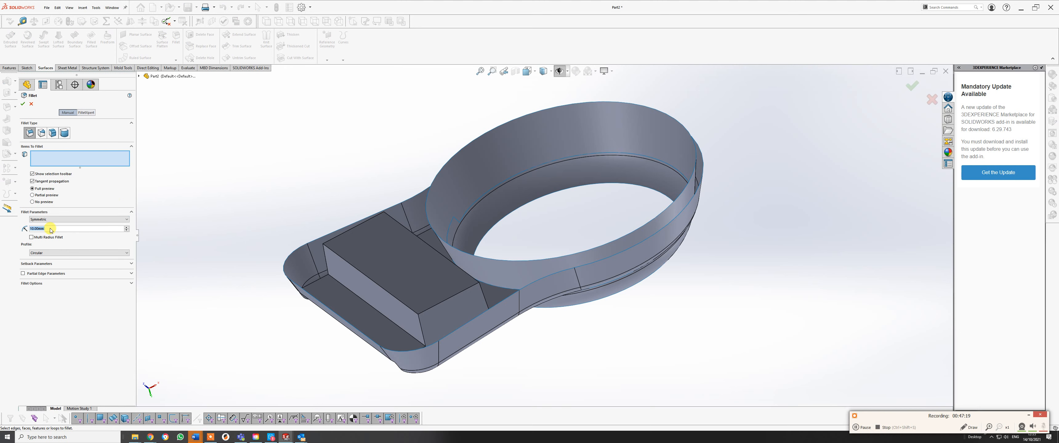
type("3")
key("Return")
left_click(372, 279)
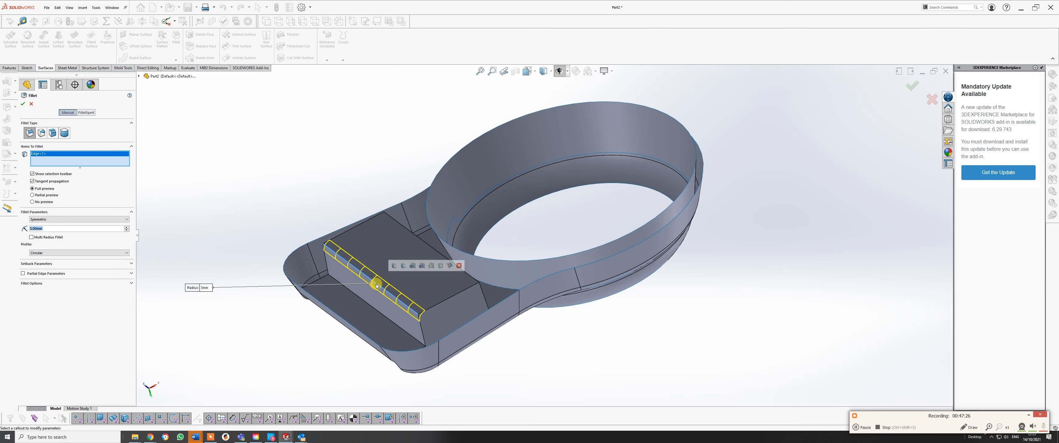
left_click(416, 238)
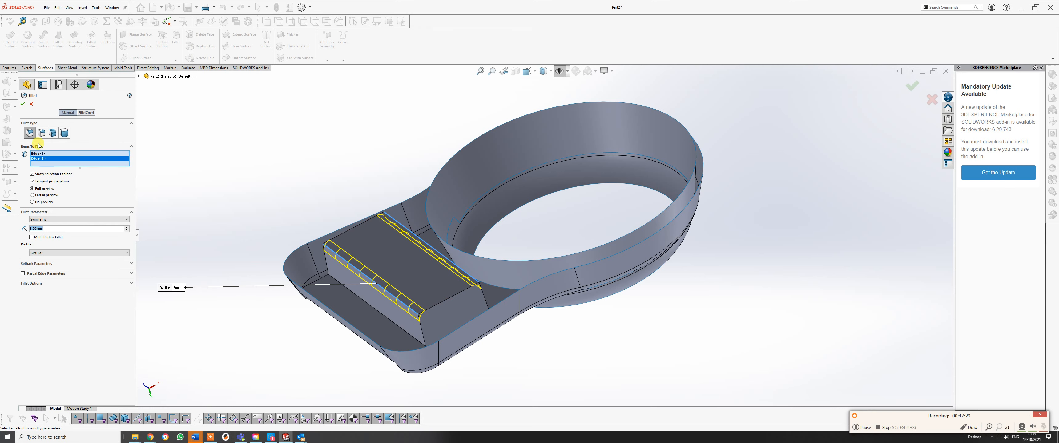
left_click(23, 105)
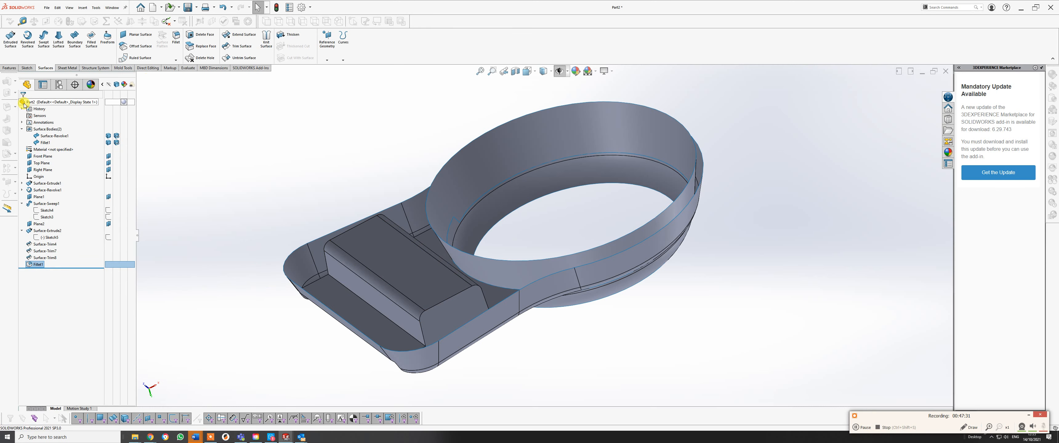
Step: Examine the filleted body from above and below, especially where the revolved ring meets the base
middle_click_drag(468, 236, 644, 334)
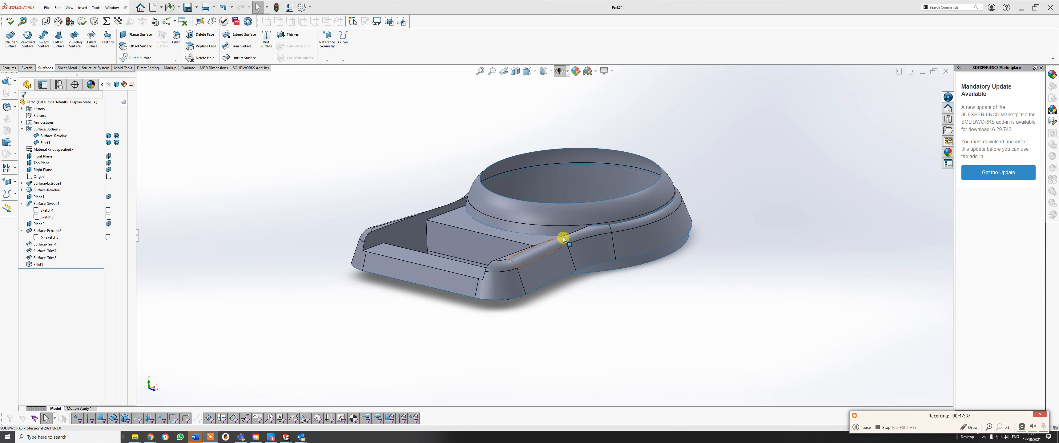
scroll(519, 176, "down", 2)
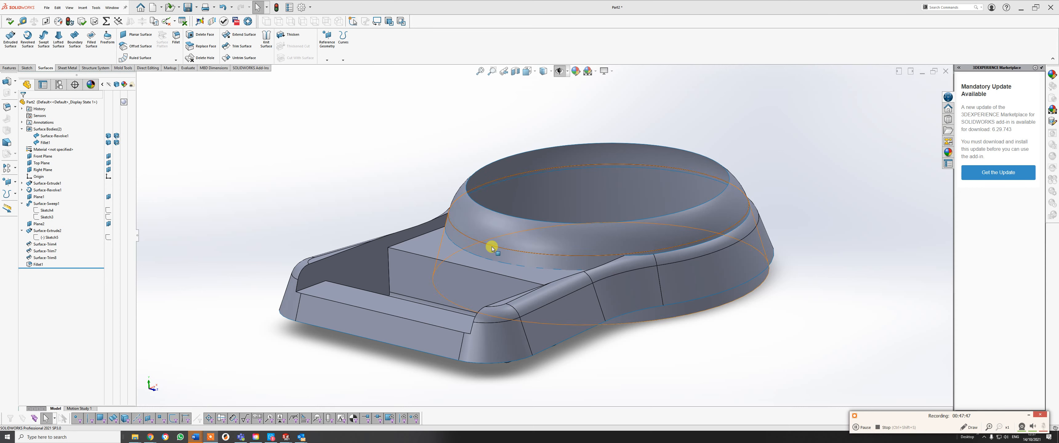
middle_click_drag(530, 116, 546, 312)
middle_click_drag(551, 221, 549, 301)
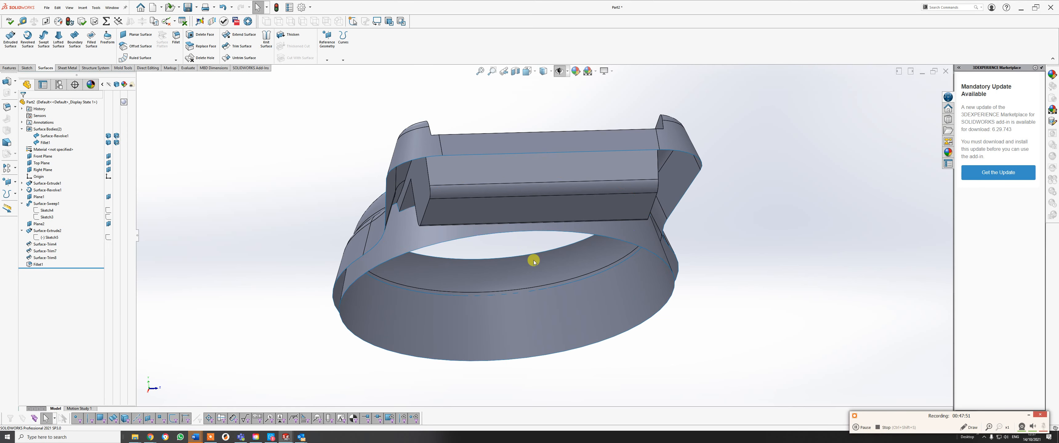
middle_click_drag(536, 261, 481, 1)
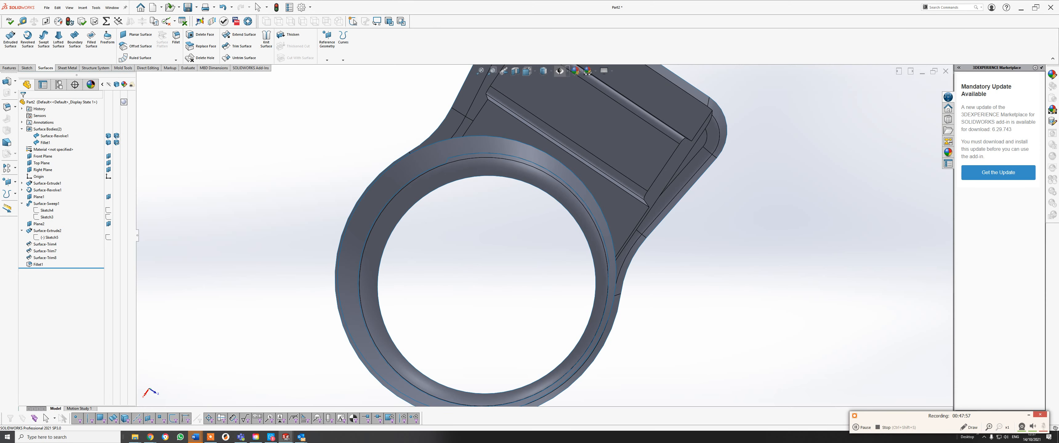
middle_click_drag(546, 185, 551, 237)
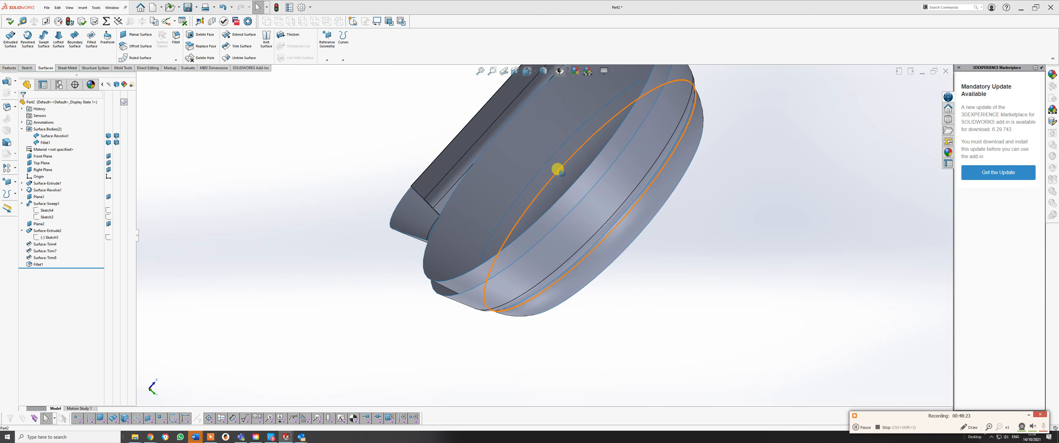
middle_click_drag(558, 168, 450, 183)
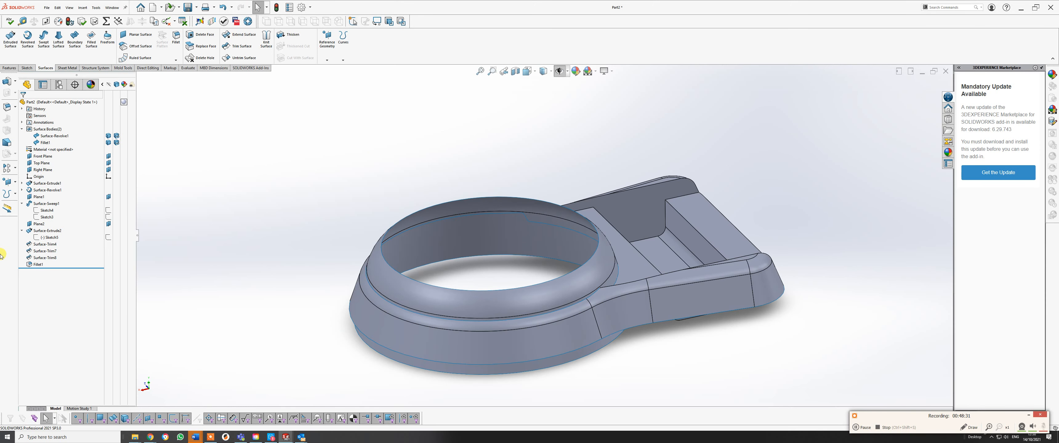
Step: Edit the last mutual trim to also remove the revolved ring's lower portion
right_click(38, 260)
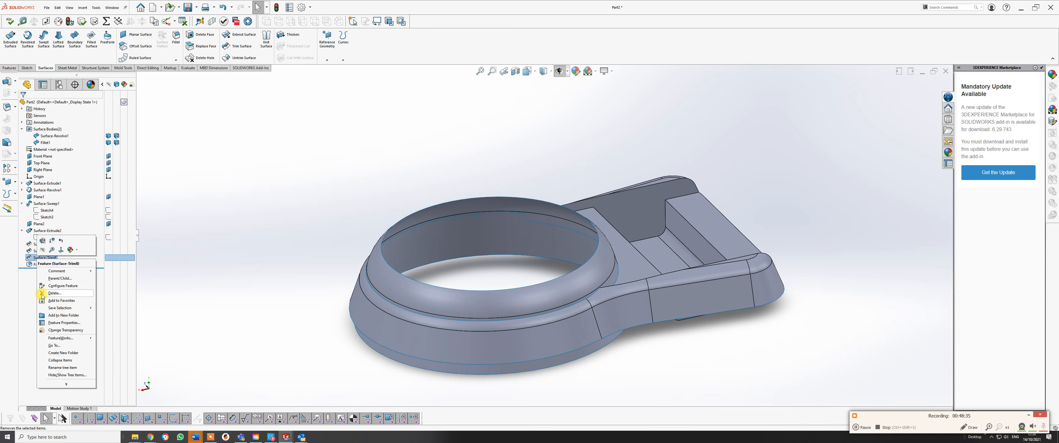
left_click(43, 241)
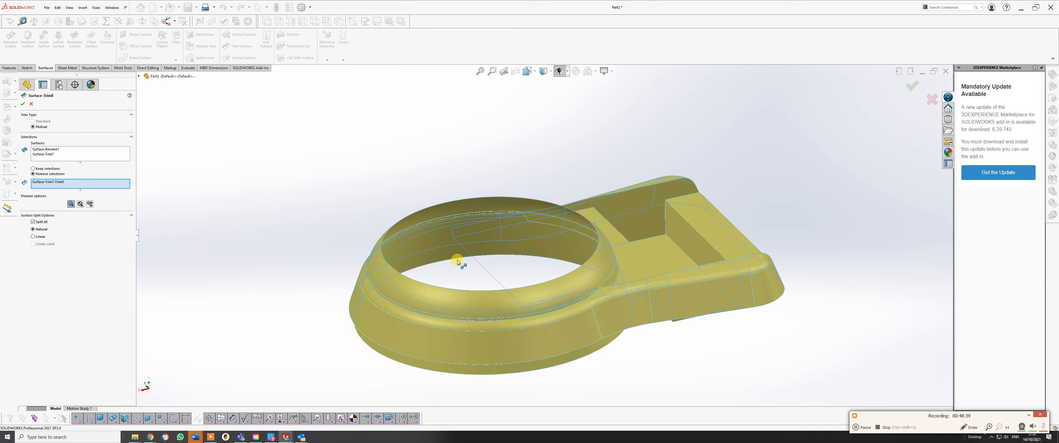
left_click(478, 251)
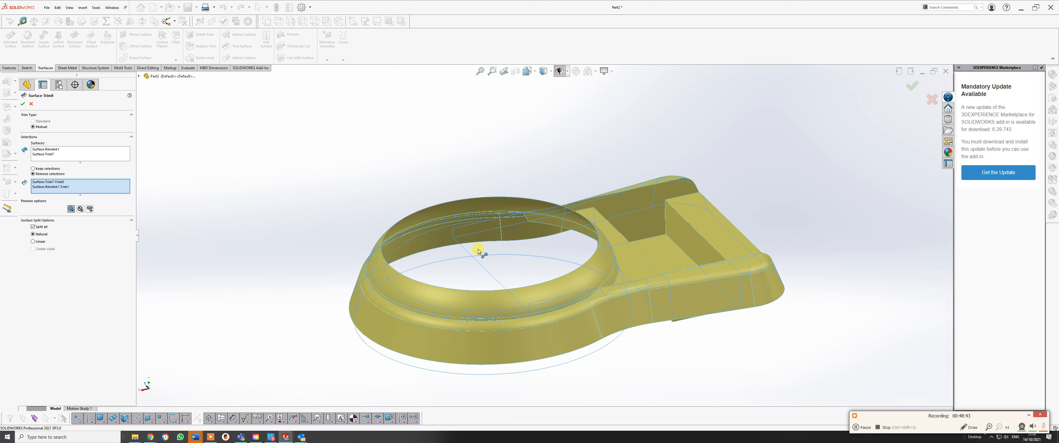
left_click(22, 105)
Step: Thicken the whole trimmed and filleted surface body by 1 mm toward its inner side
middle_click_drag(607, 315, 473, 119)
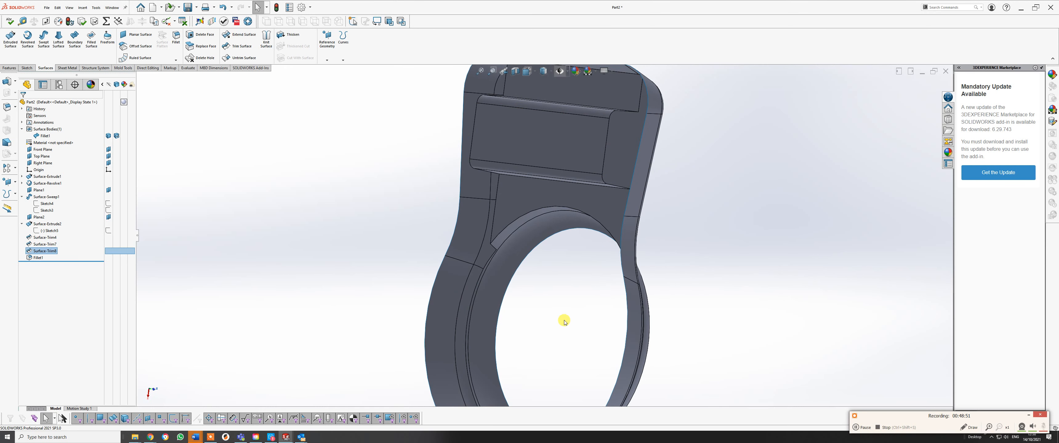
scroll(572, 321, "up", 5)
middle_click_drag(580, 319, 518, 193)
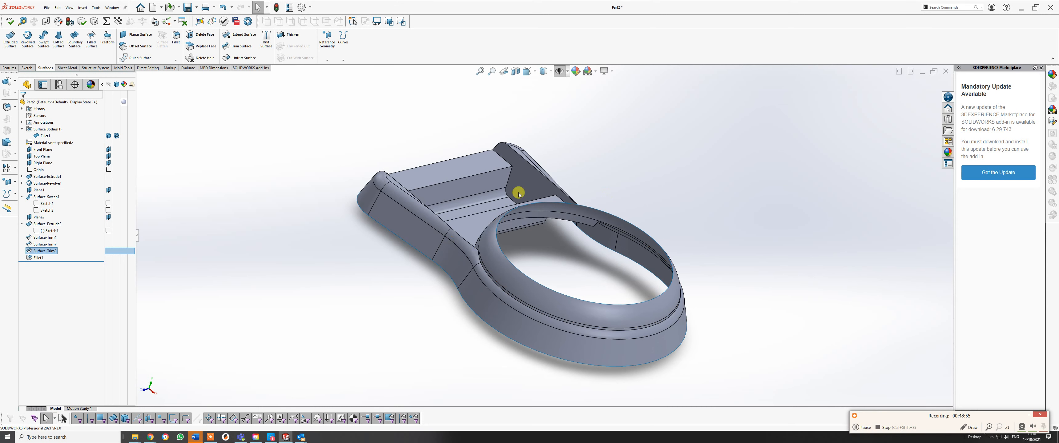
scroll(585, 281, "down", 2)
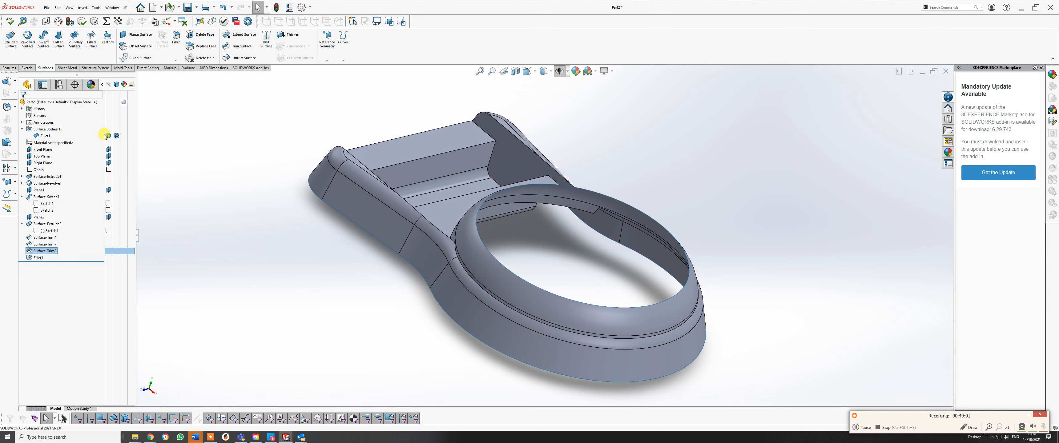
left_click(293, 35)
left_click(454, 259)
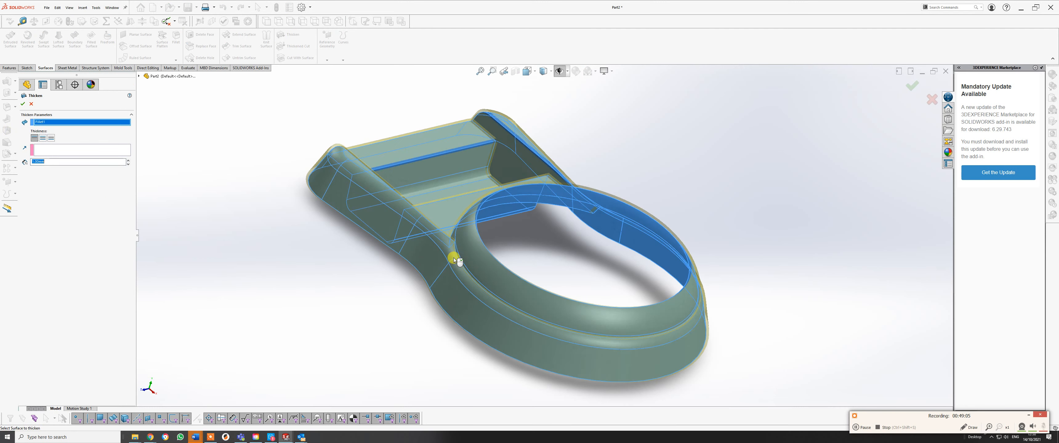
middle_click_drag(446, 224, 401, 156)
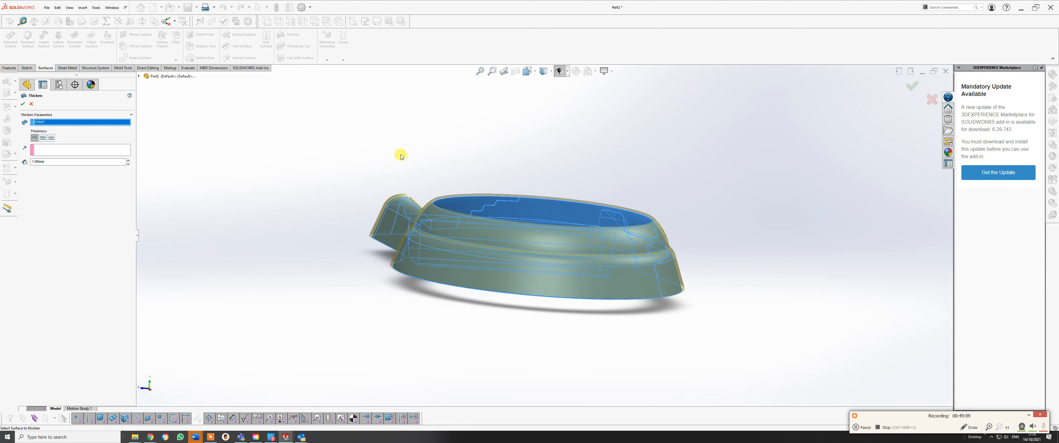
left_click(51, 139)
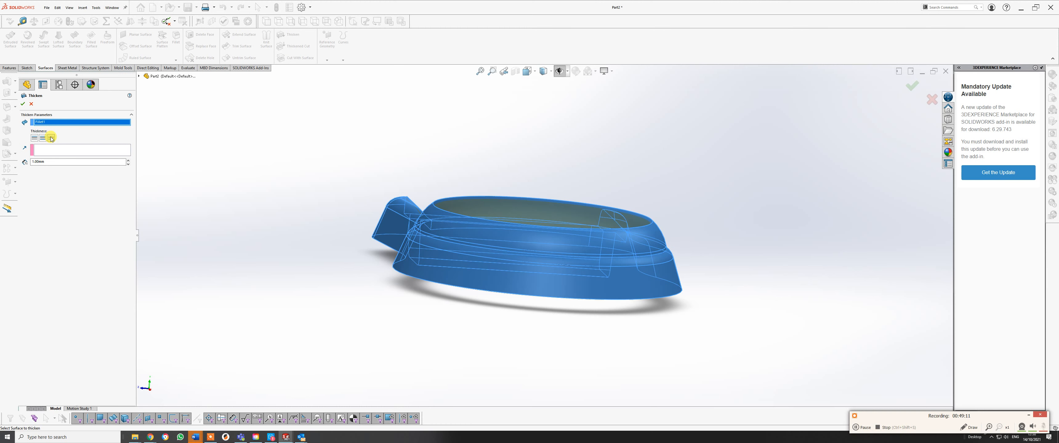
left_click(23, 105)
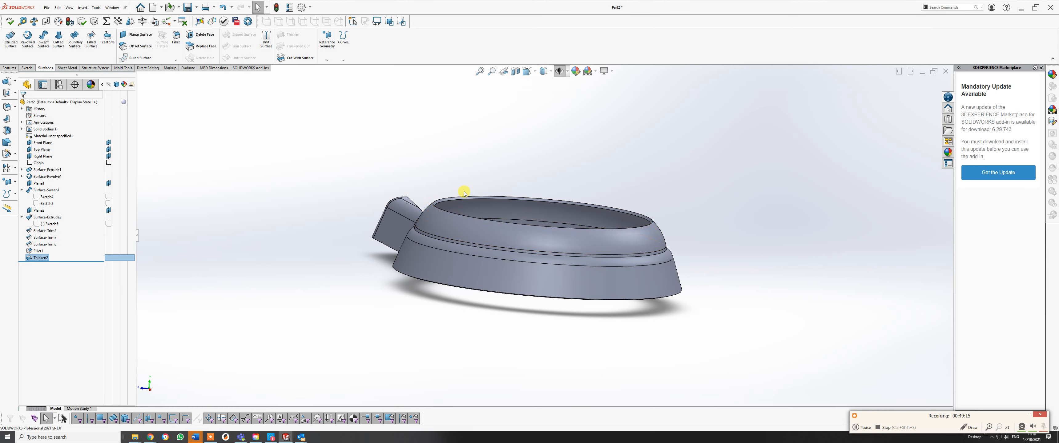
Step: Section the thickened body along the Front Plane and the Top Plane to inspect its wall
middle_click_drag(472, 218, 577, 281)
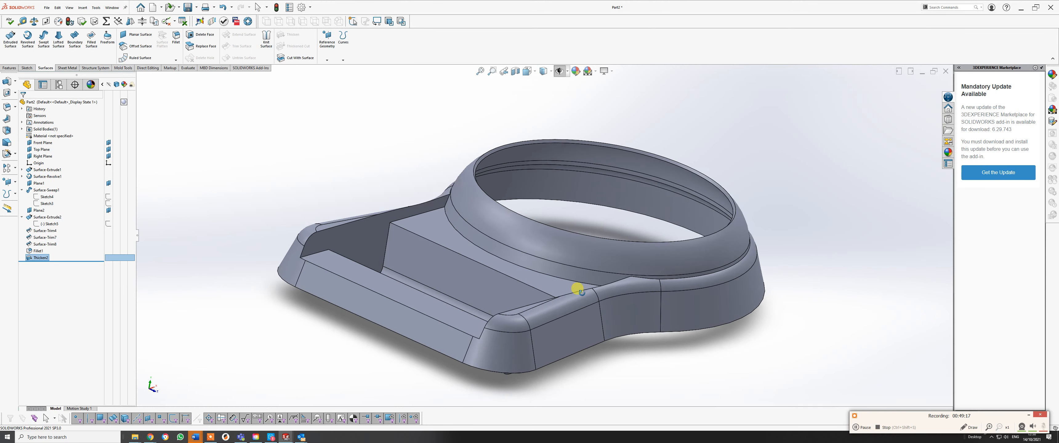
left_click(516, 71)
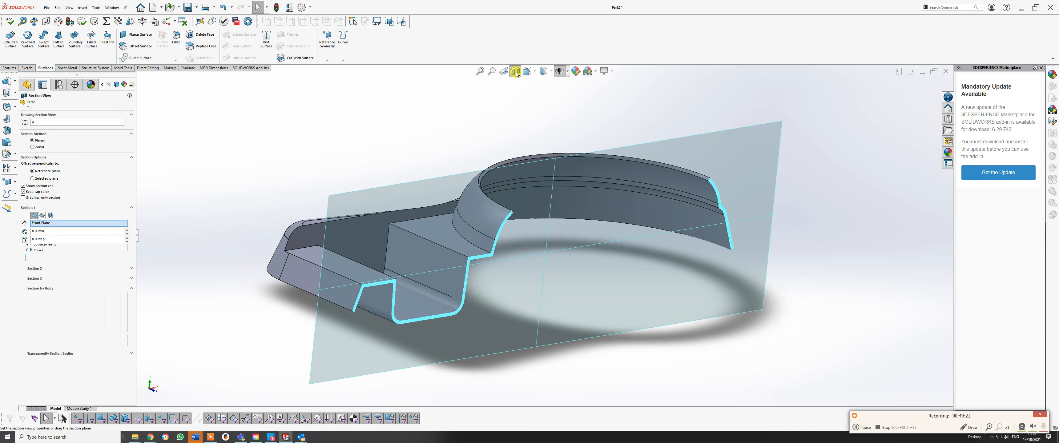
middle_click_drag(744, 306, 708, 274)
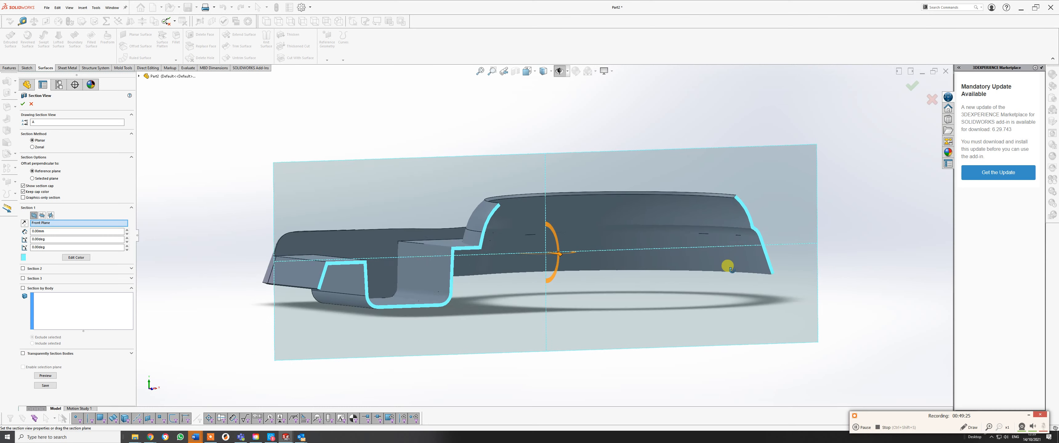
left_click(42, 216)
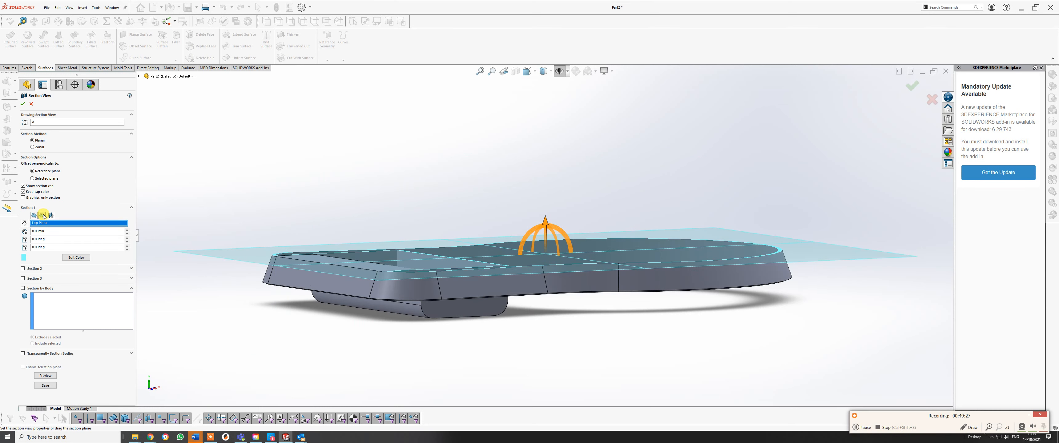
middle_click_drag(526, 304, 514, 366)
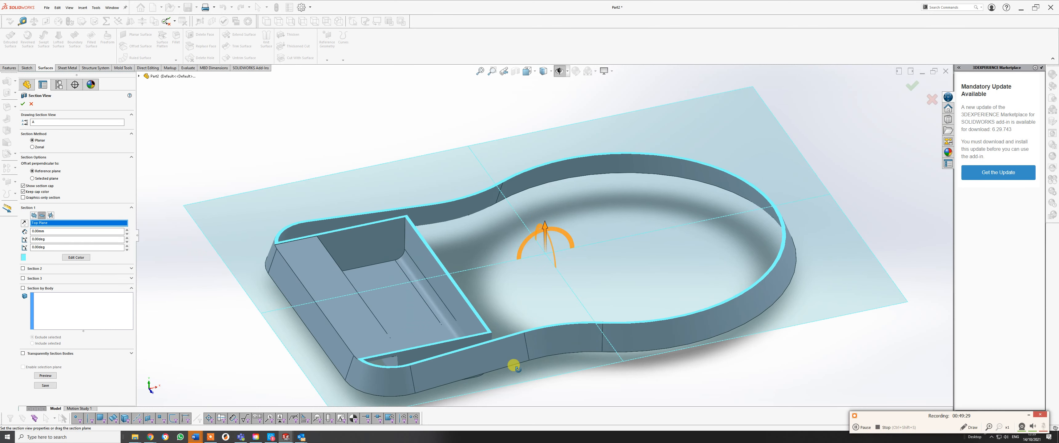
Step: Section the body parallel to the Right Plane through the ring, inspect the wall profile, apply the section, and turn it off
left_click(51, 216)
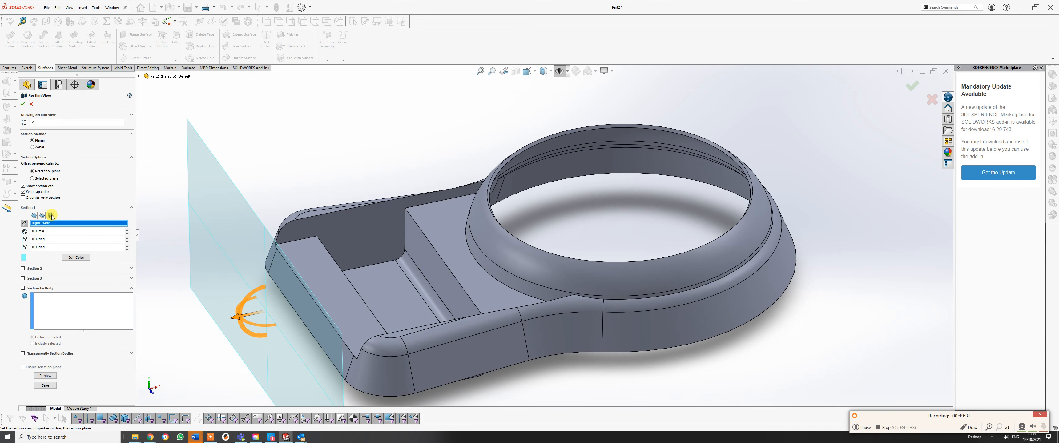
left_click_drag(242, 321, 610, 316)
middle_click_drag(610, 316, 515, 258)
left_click_drag(558, 256, 495, 287)
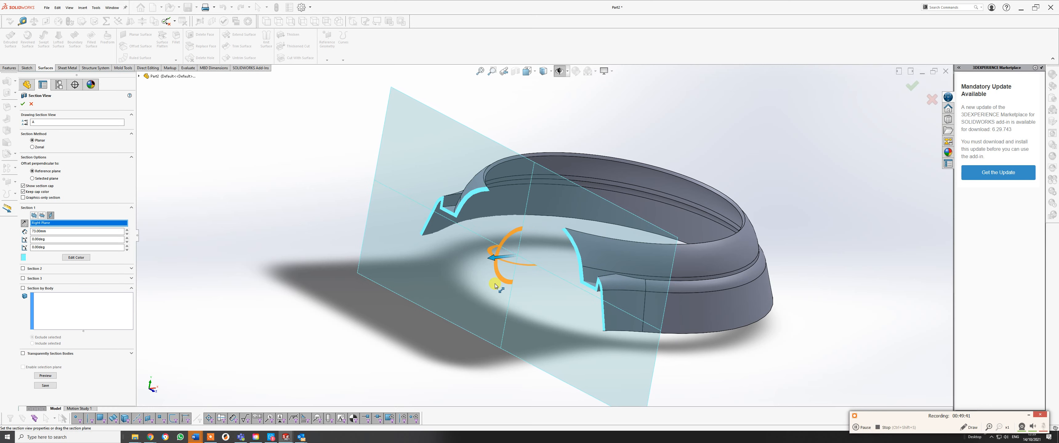
scroll(501, 219, "down", 8)
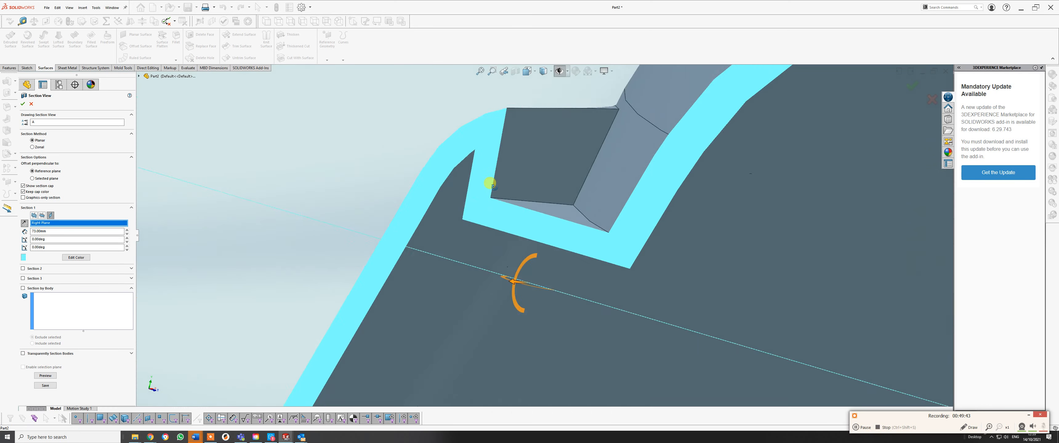
scroll(528, 163, "up", 10)
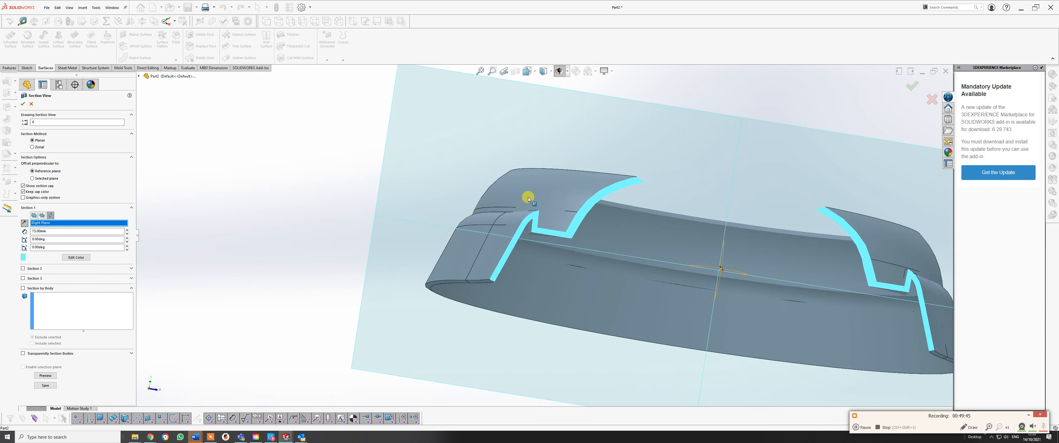
scroll(528, 200, "up", 6)
middle_click_drag(539, 236, 519, 258)
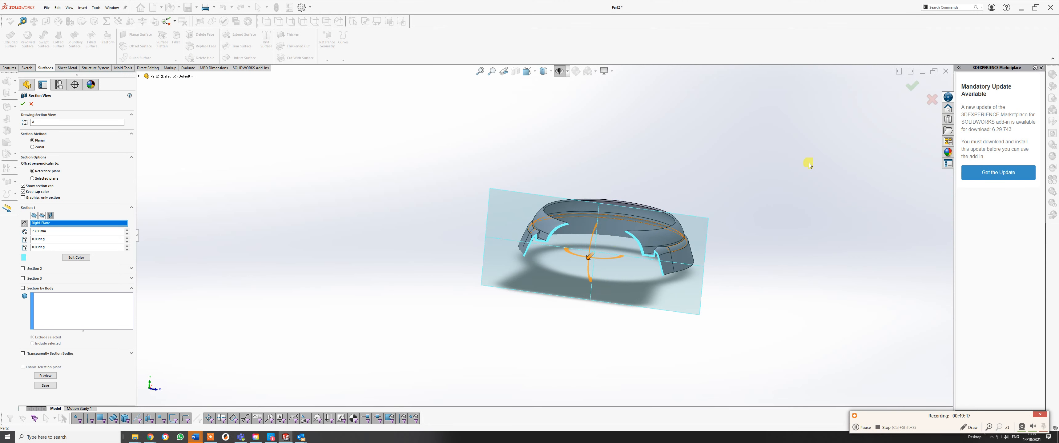
left_click(913, 87)
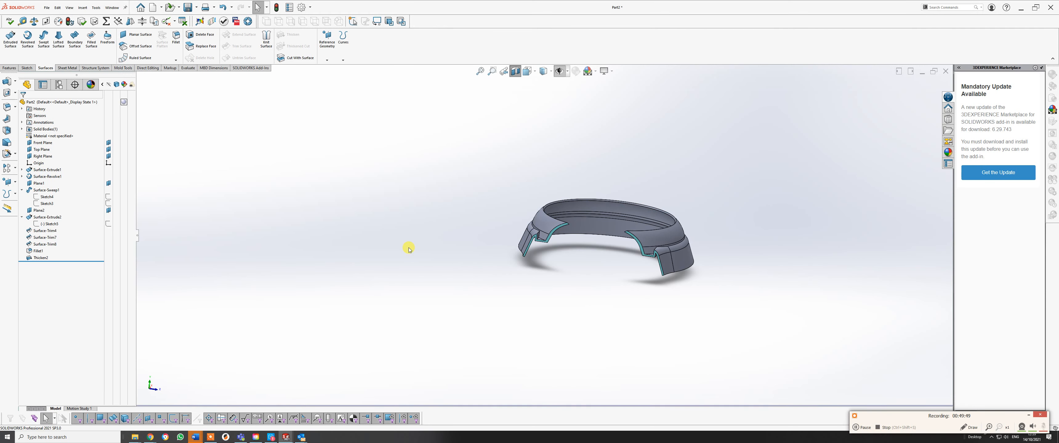
left_click(510, 73)
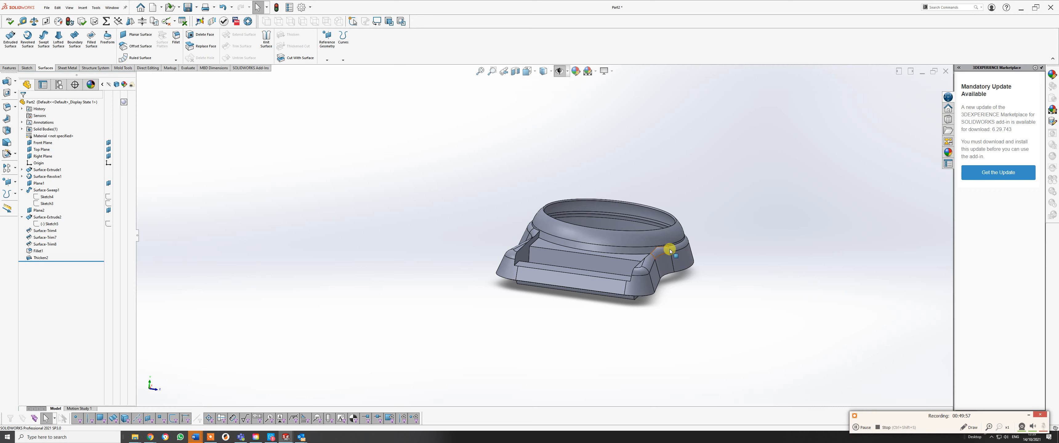
Step: Section the body parallel to the Right Plane through the ring, examine the lower wall edge closely, apply the section, and turn it off
middle_click_drag(691, 272, 550, 114)
left_click(517, 72)
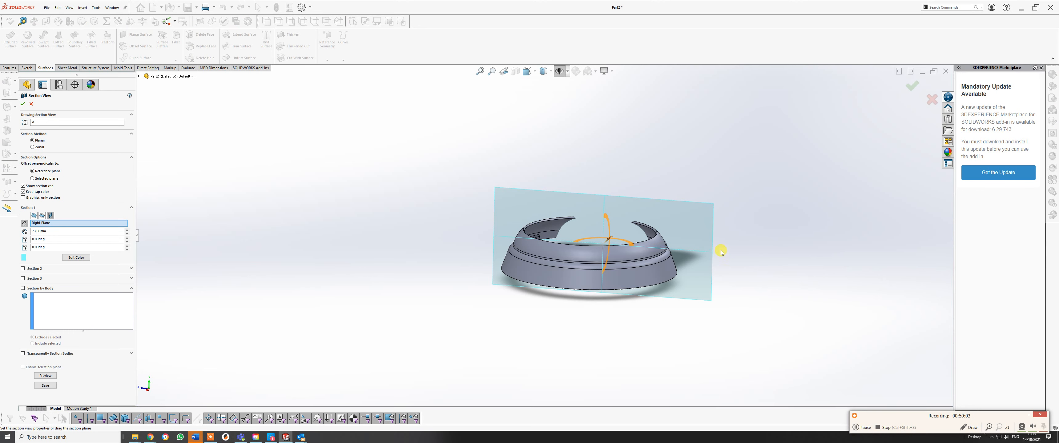
middle_click_drag(715, 253, 551, 256)
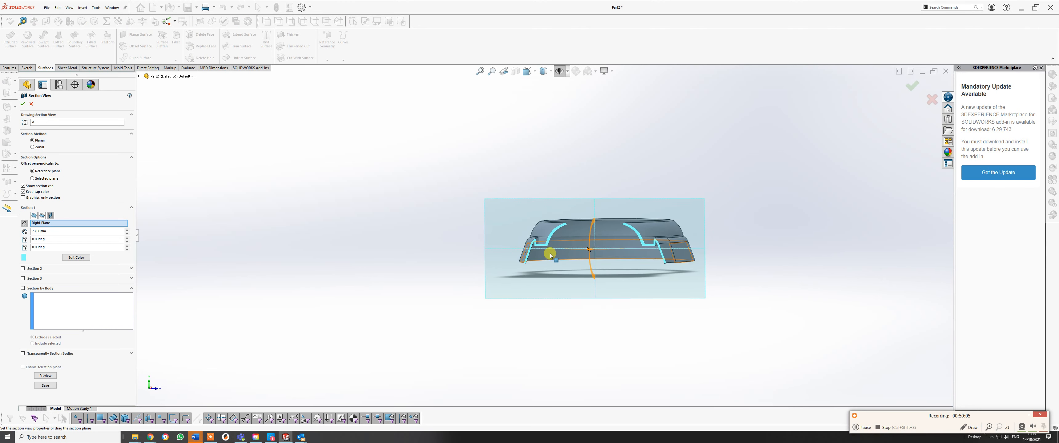
scroll(552, 257, "down", 2)
scroll(535, 264, "down", 6)
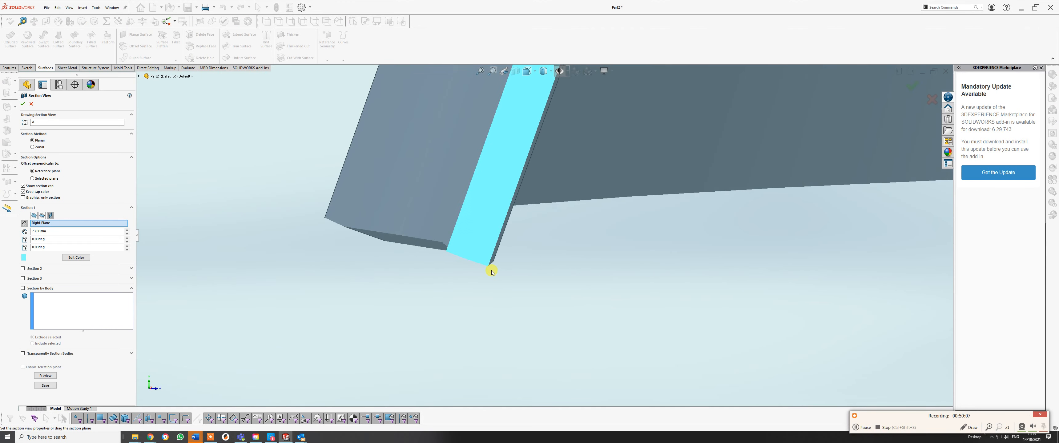
middle_click_drag(489, 252, 463, 264)
scroll(580, 215, "up", 8)
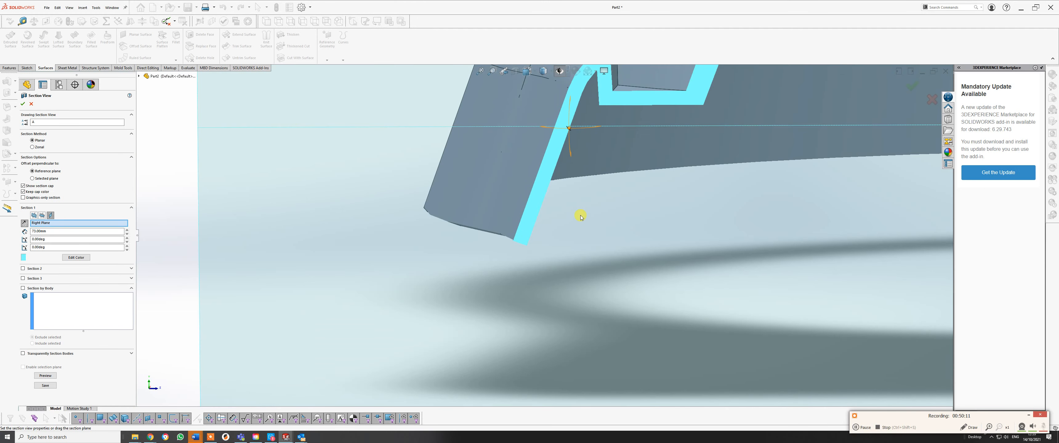
scroll(718, 147, "down", 2)
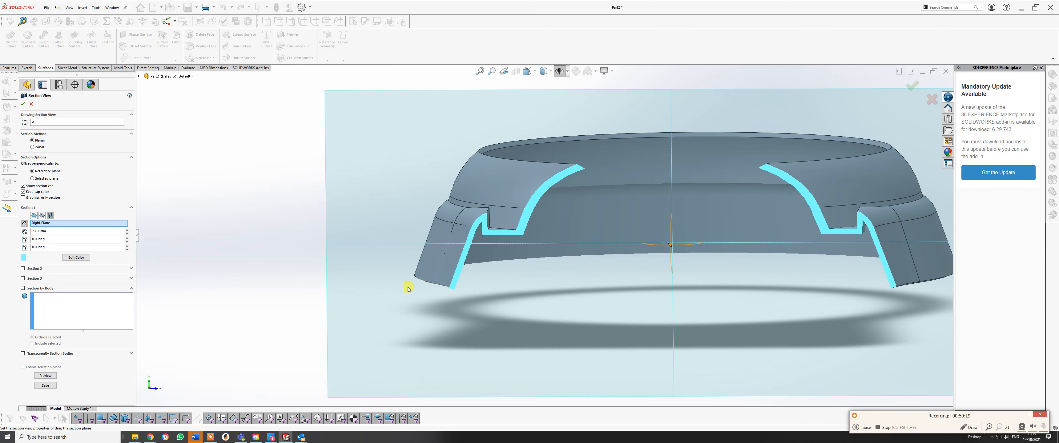
left_click(912, 86)
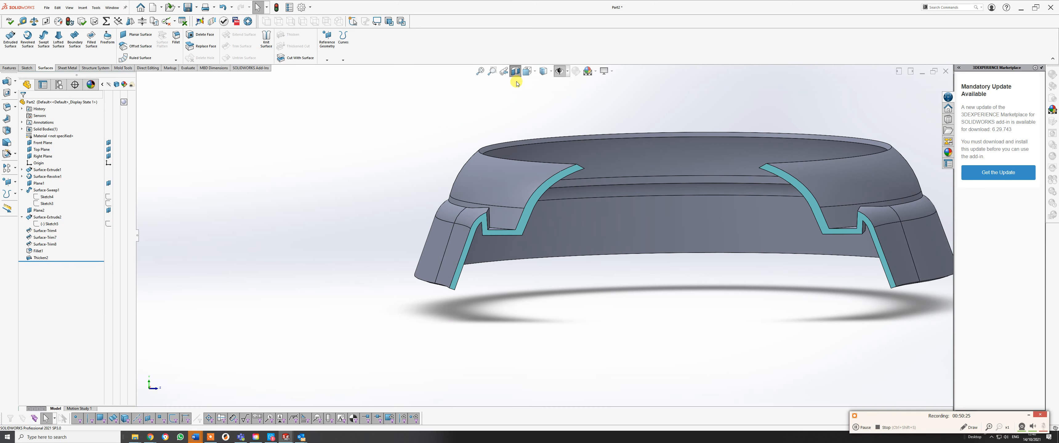
left_click(516, 72)
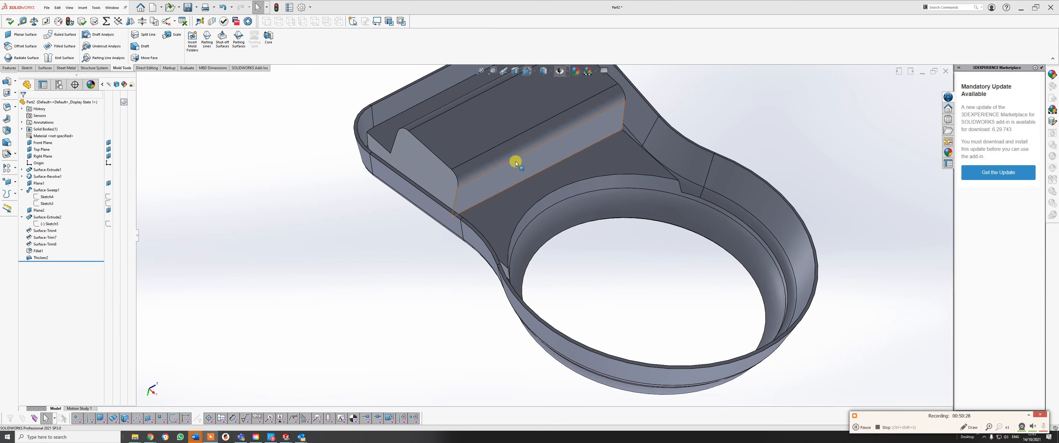
Step: Start a Radiate Surface with the flat outer face of the raised block as the radiate direction reference
scroll(515, 161, "up", 3)
scroll(522, 158, "down", 5)
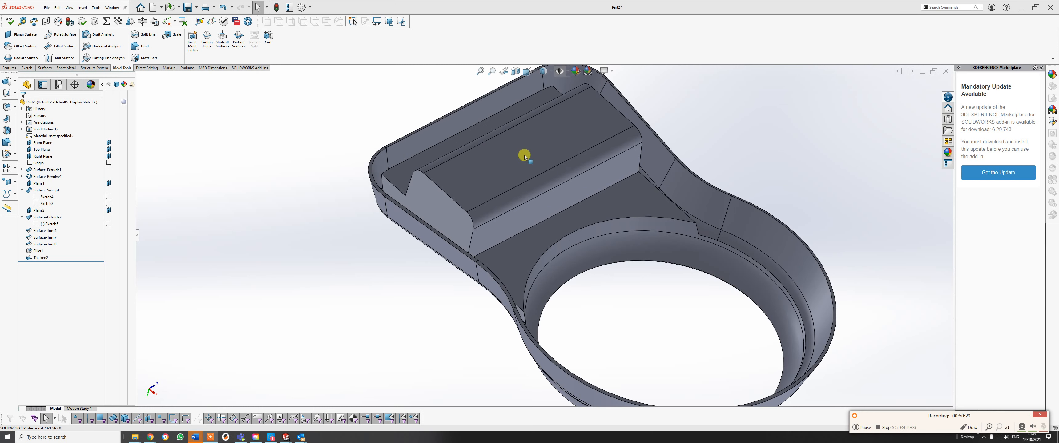
middle_click_drag(525, 157, 462, 192)
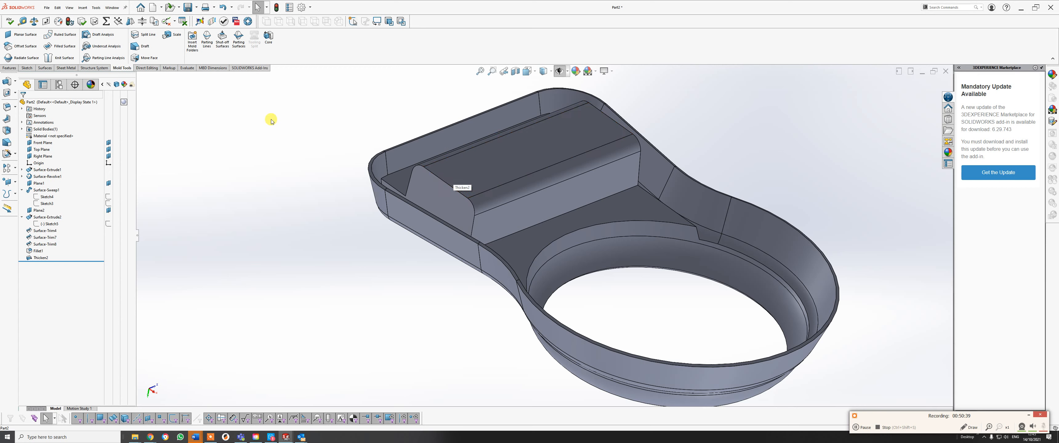
right_click(126, 69)
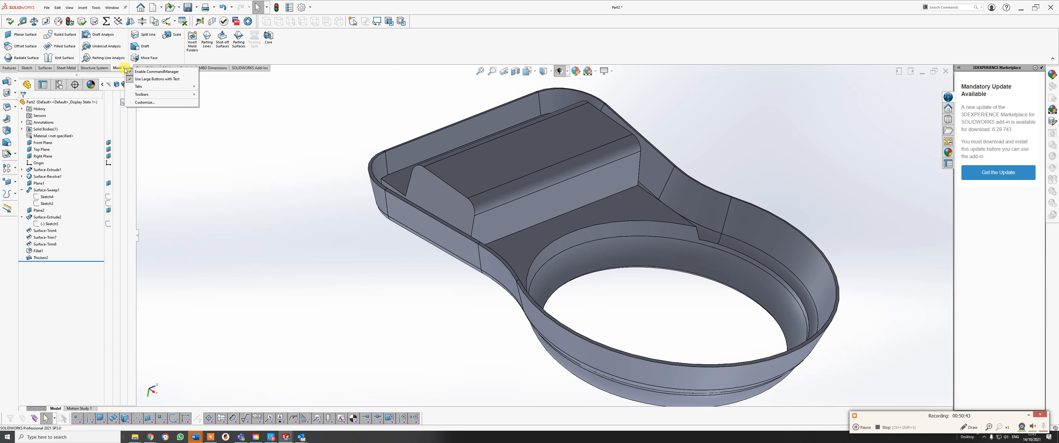
mouse_move(142, 86)
left_click(83, 7)
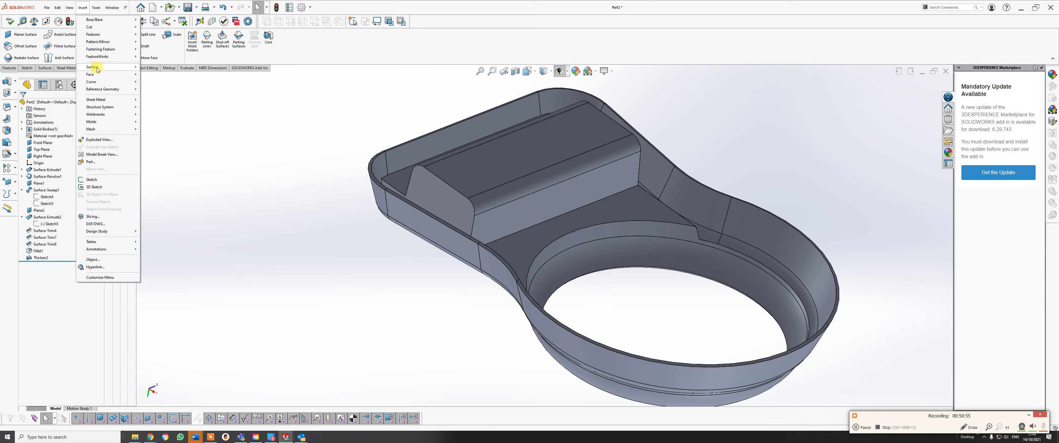
mouse_move(119, 67)
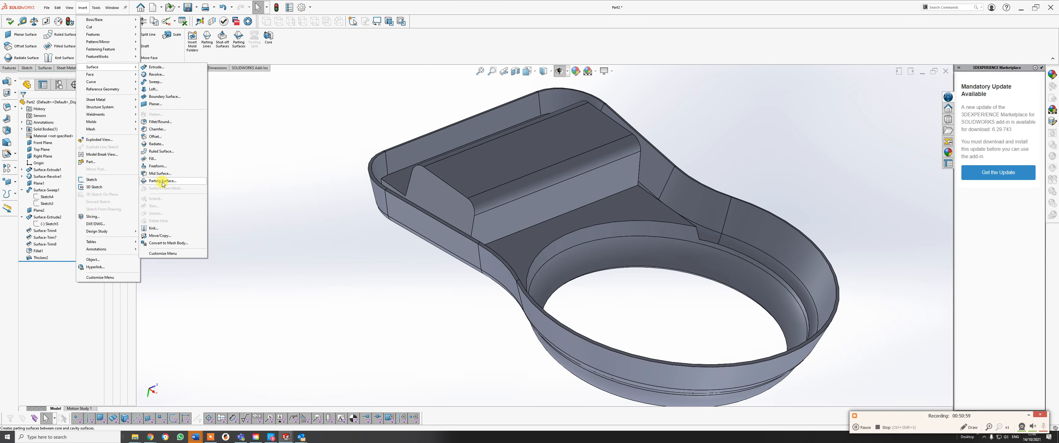
left_click(163, 144)
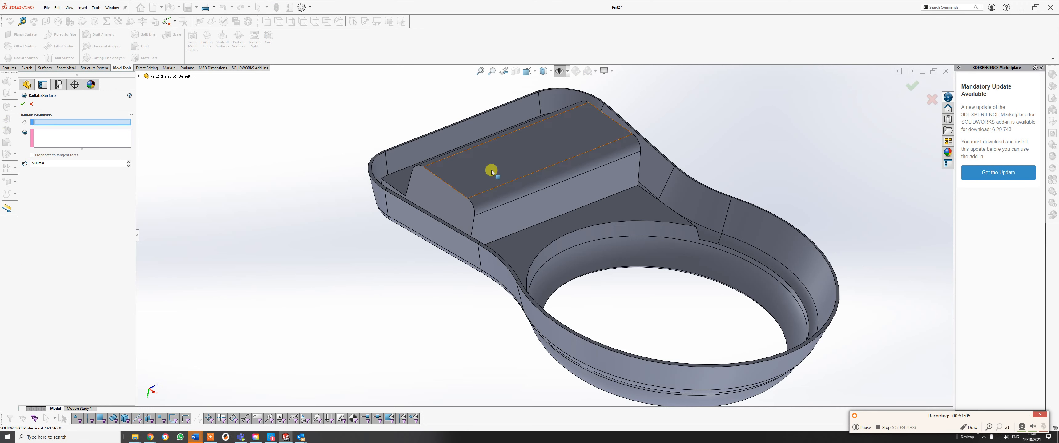
left_click(513, 163)
middle_click_drag(388, 209, 364, 162)
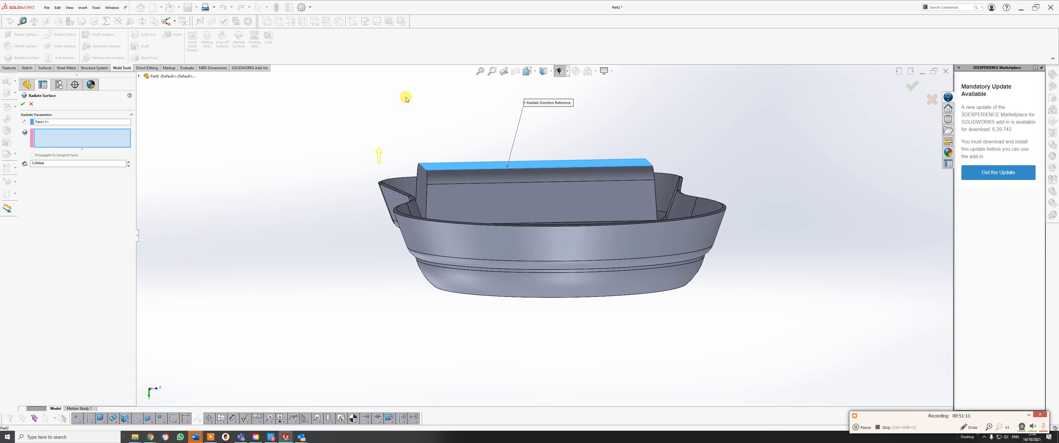
middle_click_drag(371, 199, 467, 230)
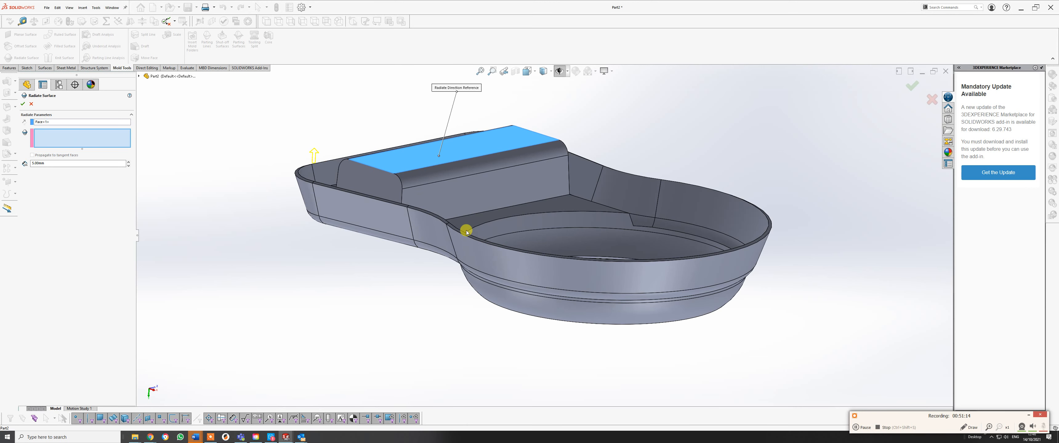
Step: Add the outer rim edges along both straight sides, the concave transitions, and around the ring as edges to radiate
left_click(356, 196)
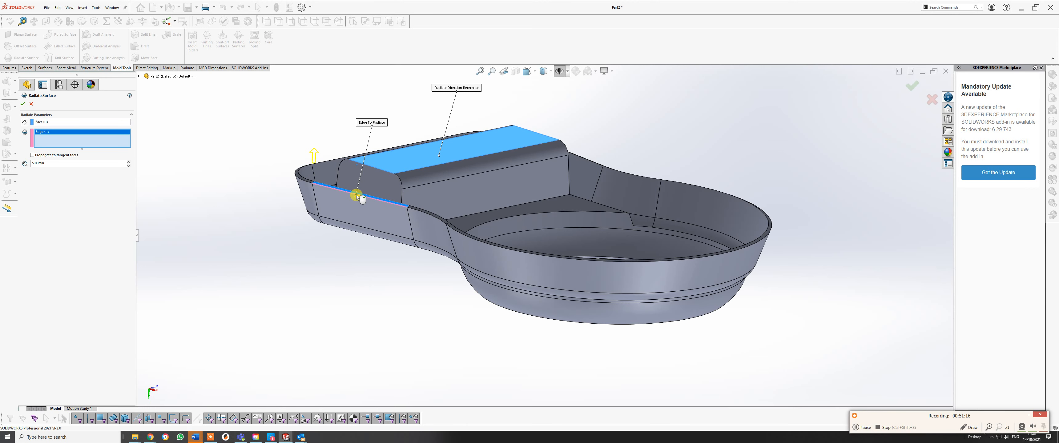
left_click(418, 212)
left_click(452, 232)
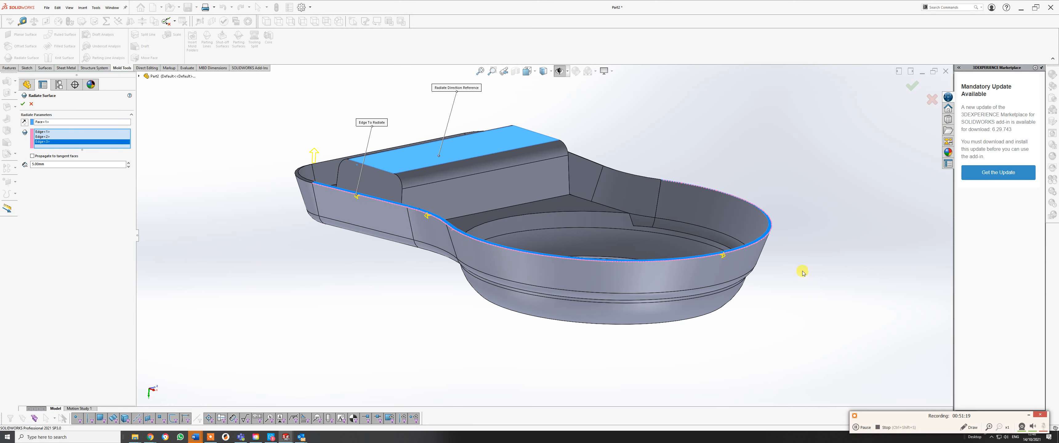
middle_click_drag(773, 241, 520, 308)
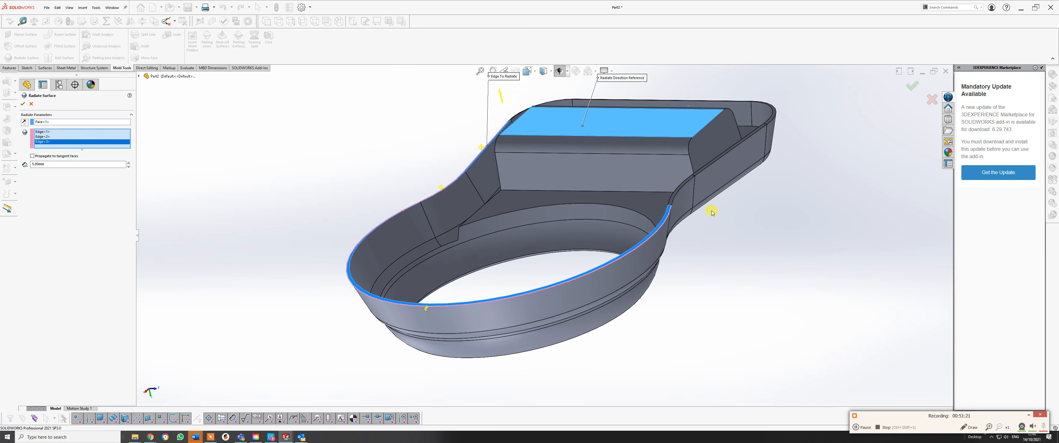
left_click(675, 200)
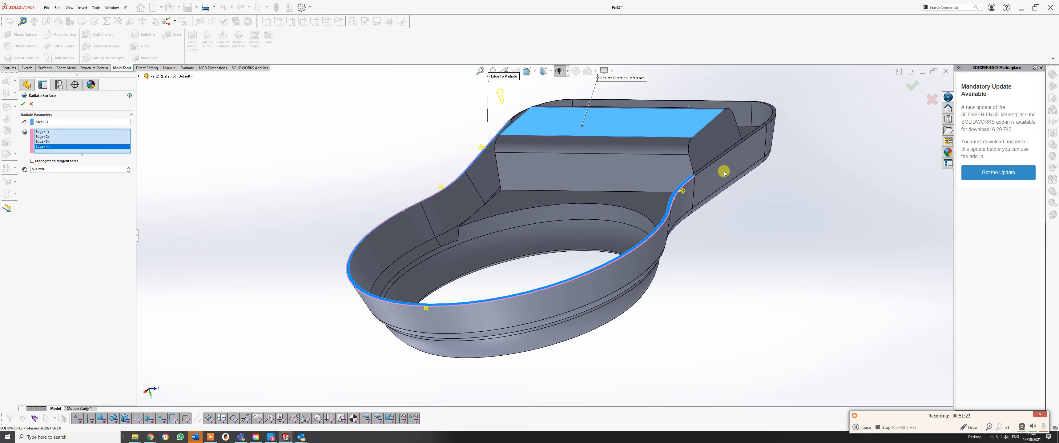
left_click(711, 167)
Step: Complete the rim loop with the two corner edges and the straight end edge, flip the direction inward, and create the 5 mm radiate surface
middle_click_drag(747, 147, 641, 310)
left_click(623, 334)
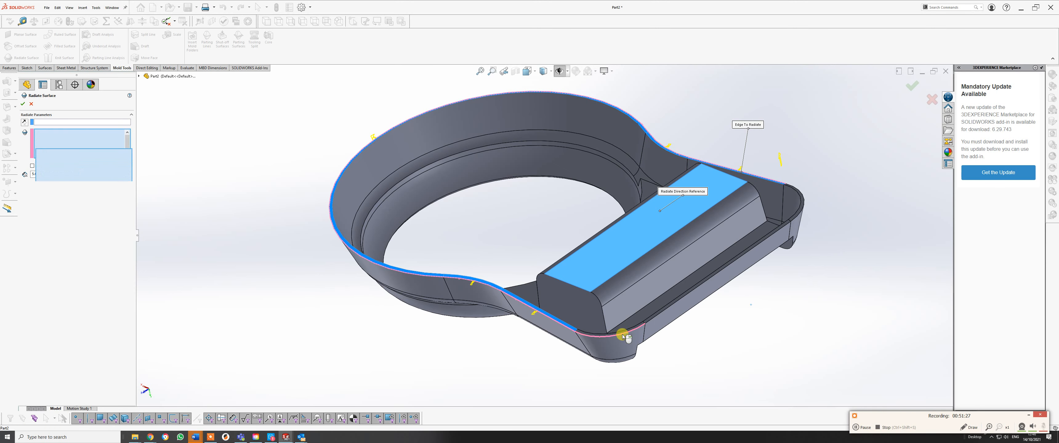
left_click(658, 319)
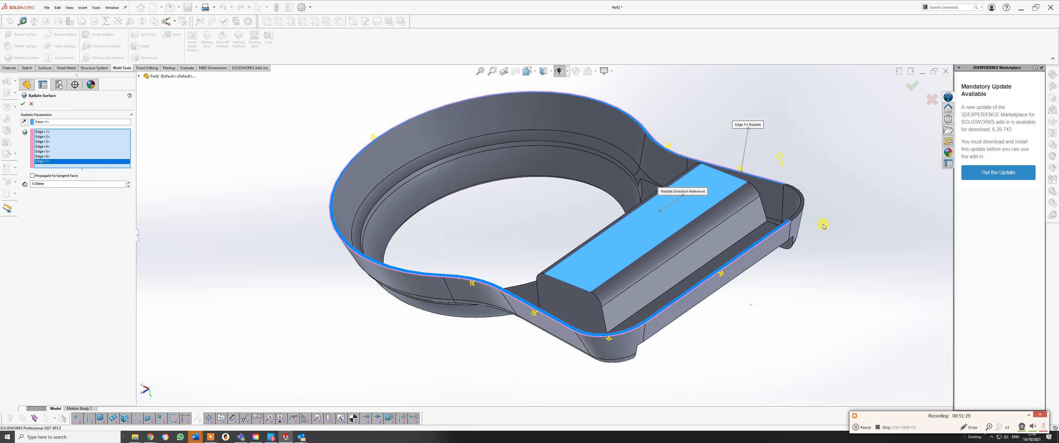
middle_click_drag(759, 224, 594, 299)
left_click(602, 304)
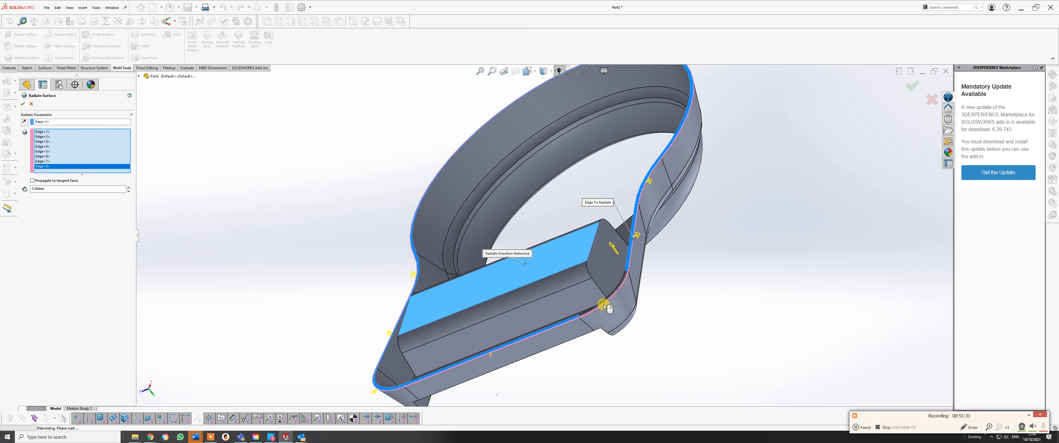
left_click(25, 123)
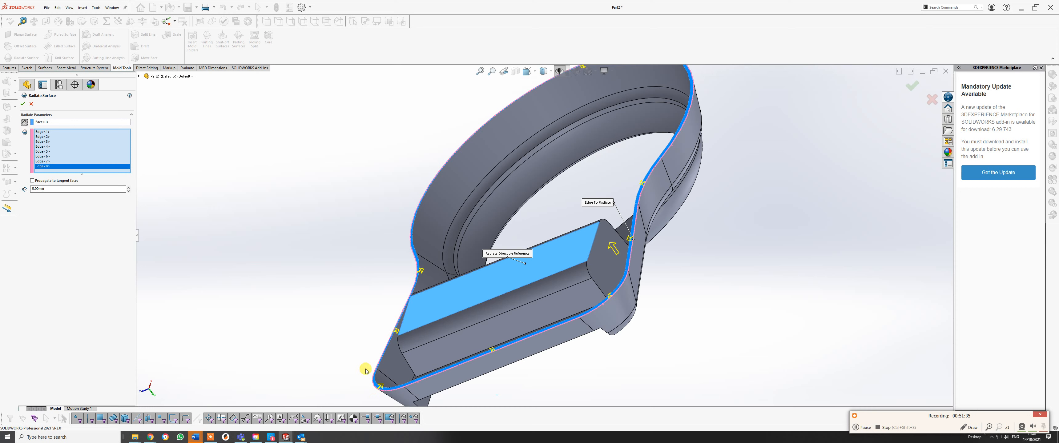
left_click(24, 104)
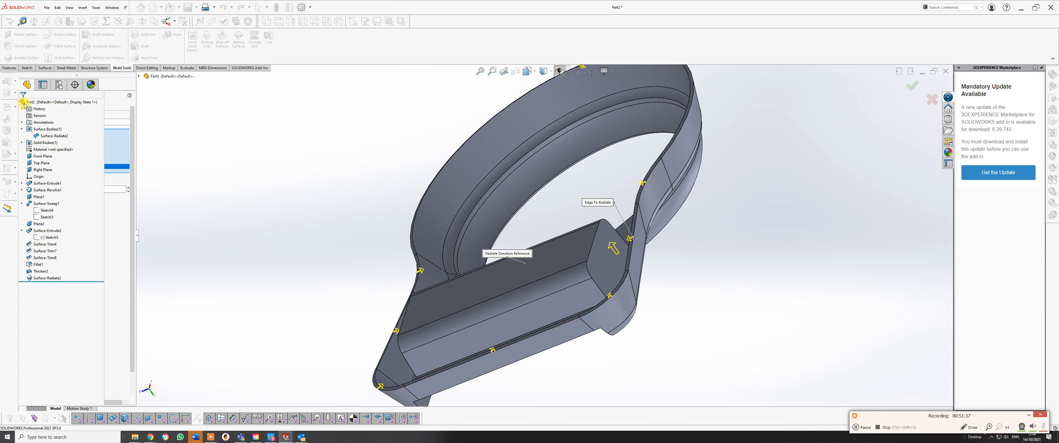
middle_click_drag(603, 199, 613, 146)
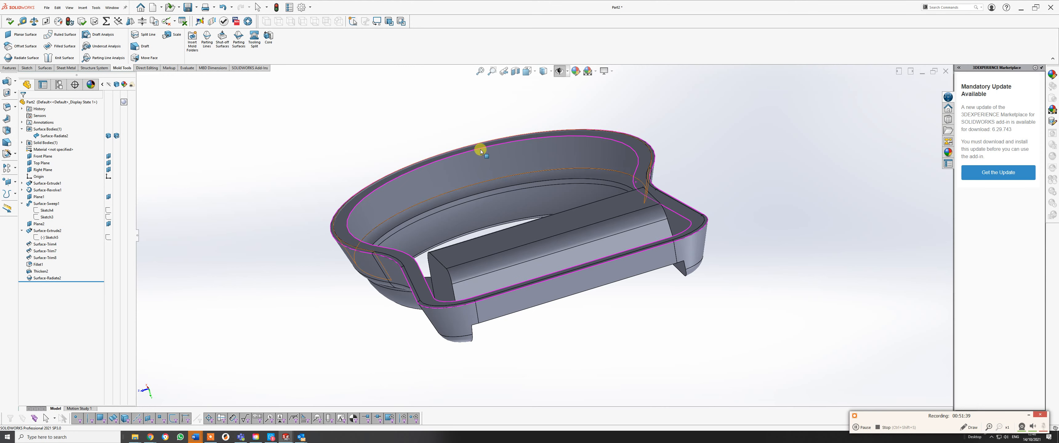
Step: Cut the thickened solid body with the radiated rim surface using Cut With Surface, then inspect the rim
left_click(42, 129)
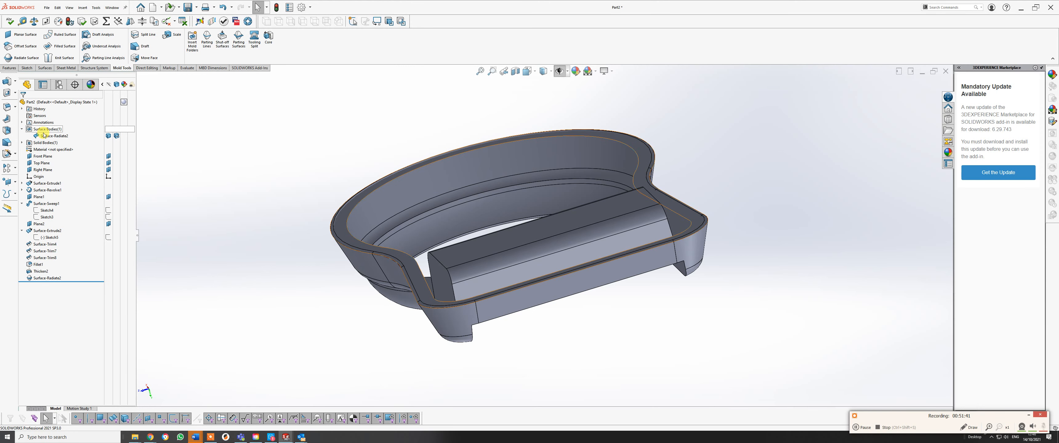
left_click(45, 143)
left_click(156, 261)
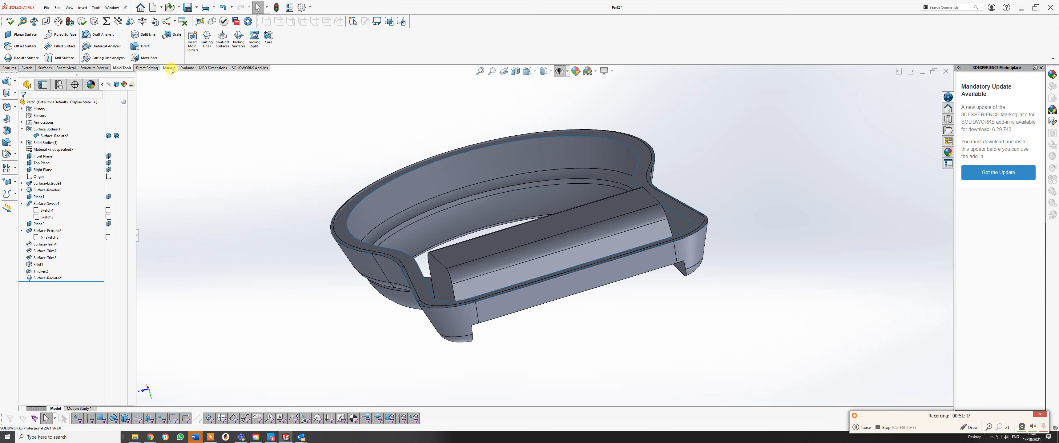
left_click(45, 69)
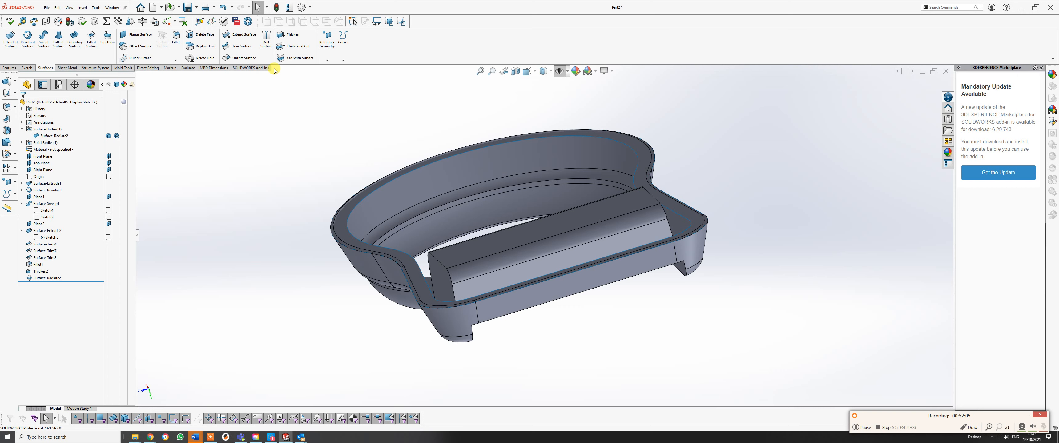
left_click(294, 58)
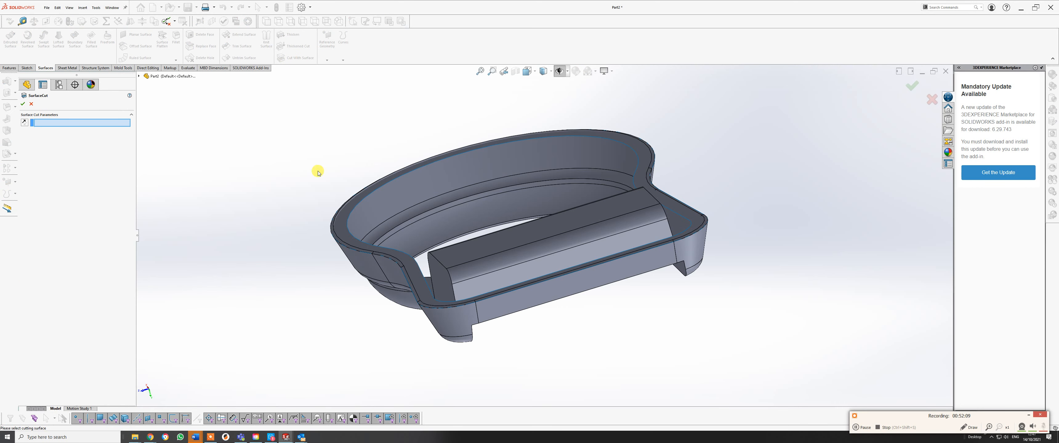
left_click(352, 211)
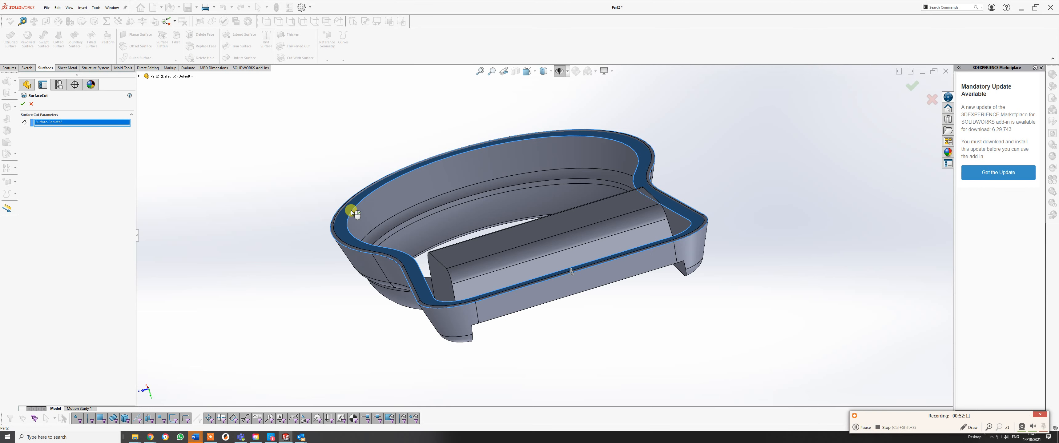
middle_click_drag(343, 228, 340, 204)
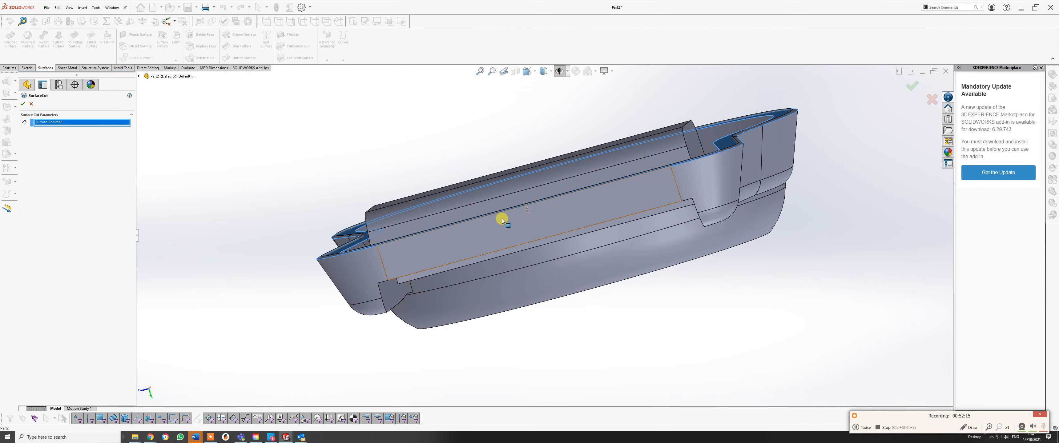
middle_click_drag(503, 220, 513, 217)
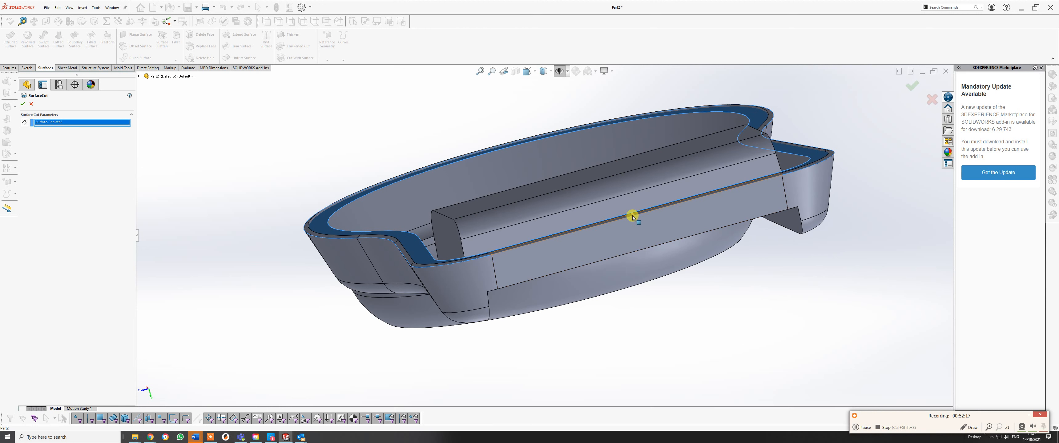
middle_click_drag(642, 238, 589, 230)
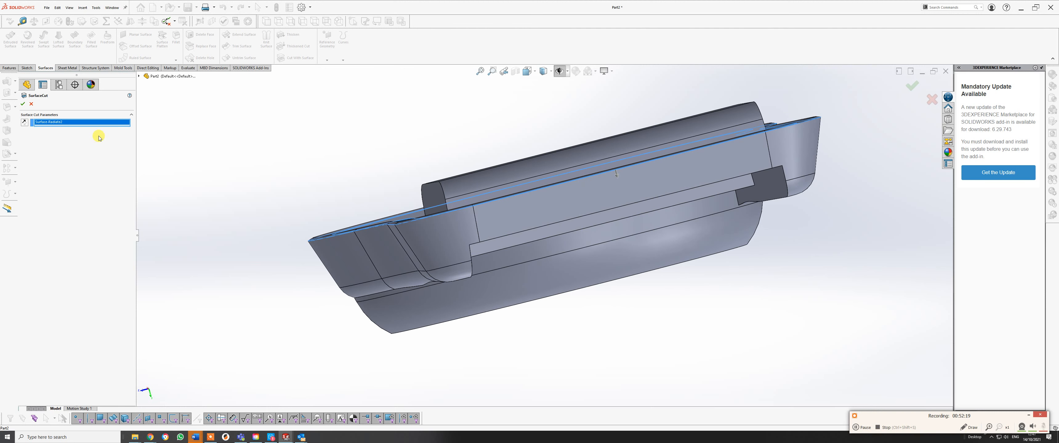
left_click(20, 102)
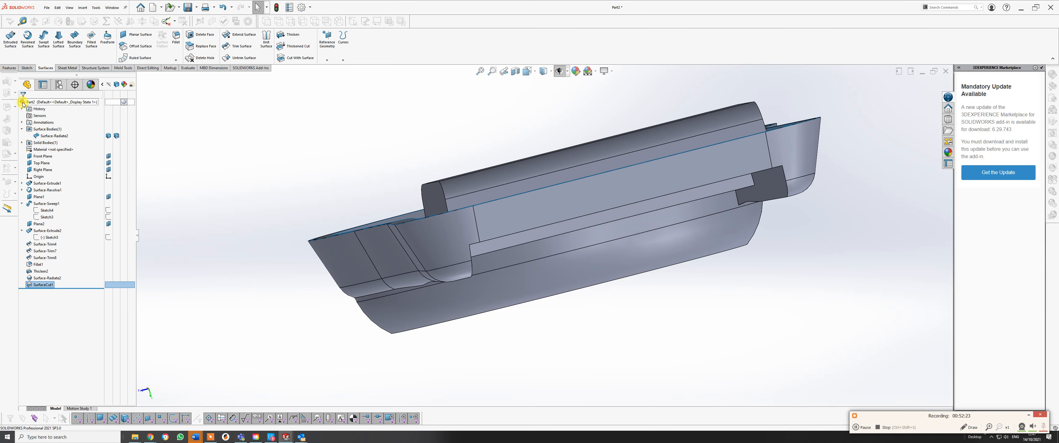
middle_click_drag(390, 195, 421, 282)
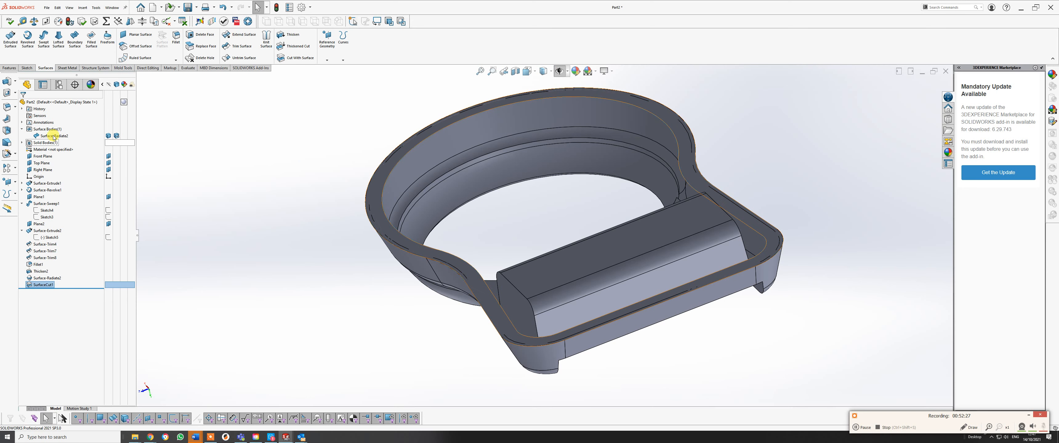
Step: Hide the radiated surface body that was used to cut the rim
left_click(109, 136)
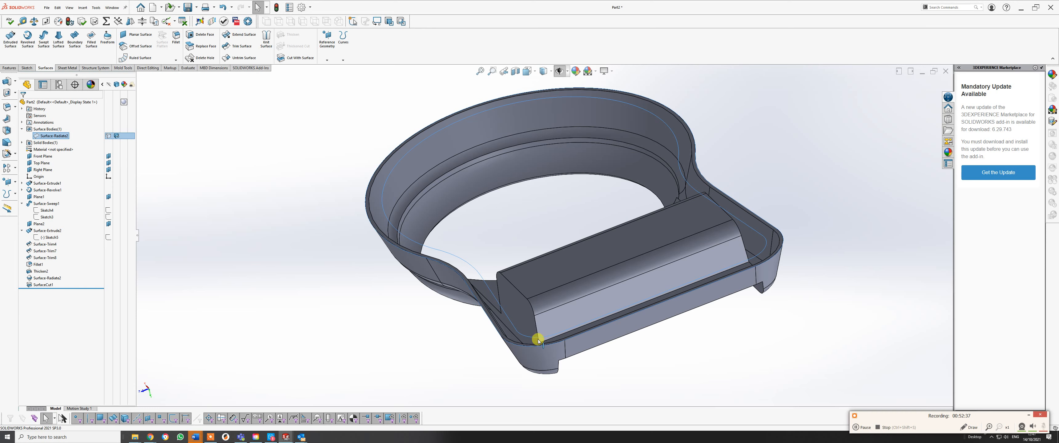
scroll(536, 339, "up", 3)
middle_click_drag(540, 339, 479, 264)
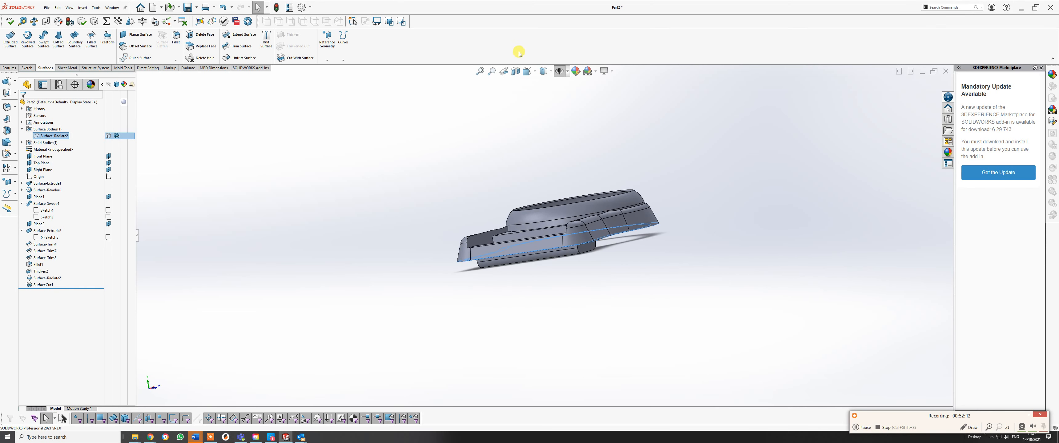
Step: Section the part along the Right Plane, examine the wall thickness and the cut rim, and turn the section view off again
left_click(514, 73)
middle_click_drag(619, 196, 584, 234)
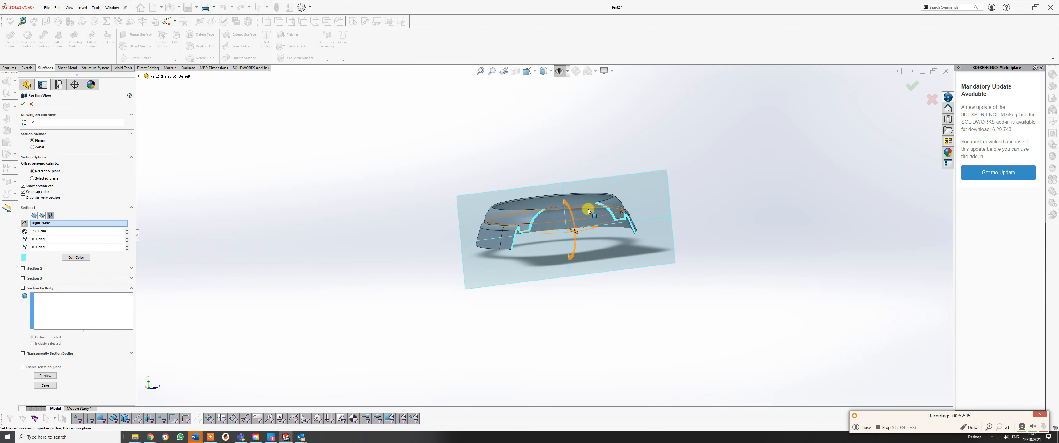
scroll(527, 231, "down", 8)
scroll(473, 298, "down", 6)
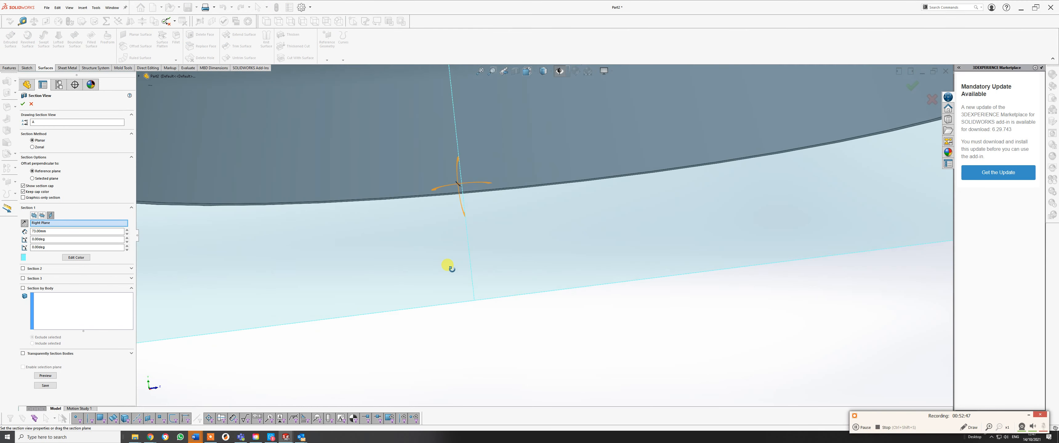
scroll(354, 227, "up", 8)
mouse_move(357, 218)
middle_mouse_down()
mouse_move(406, 222)
mouse_move(348, 232)
middle_mouse_up()
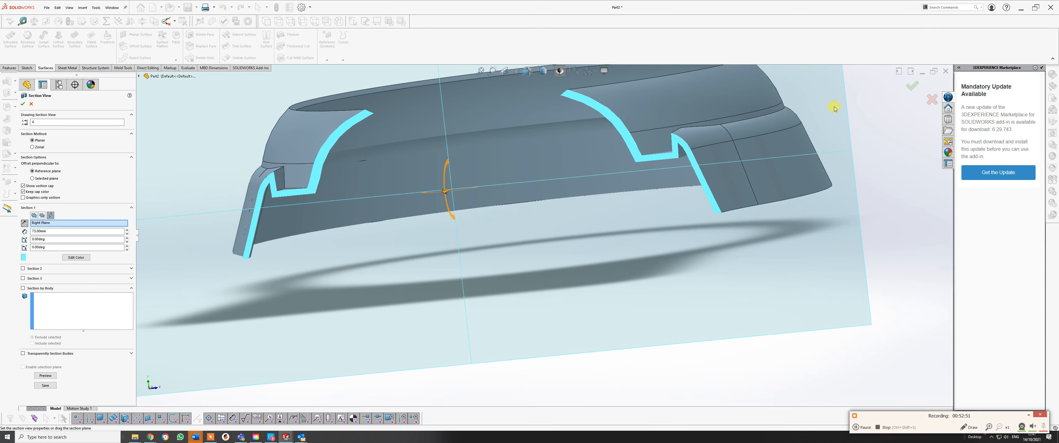
left_click(913, 88)
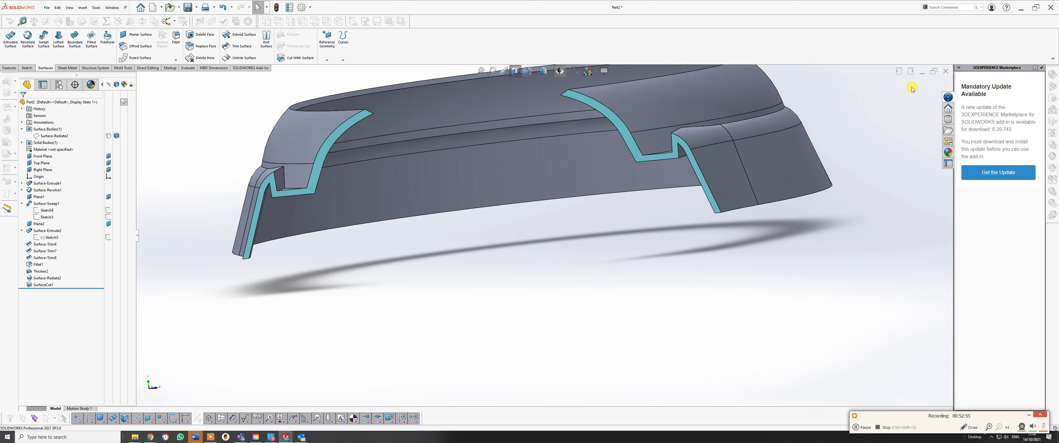
left_click(517, 71)
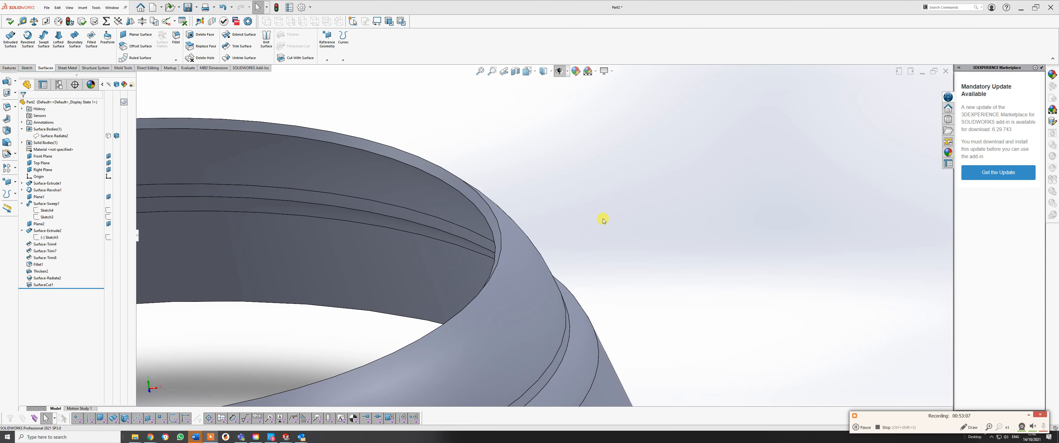
Step: Start a full round fillet with the outer face of the ring's upper lip as the first side face set
scroll(501, 237, "up", 10)
middle_click_drag(449, 229, 575, 219)
scroll(527, 241, "down", 5)
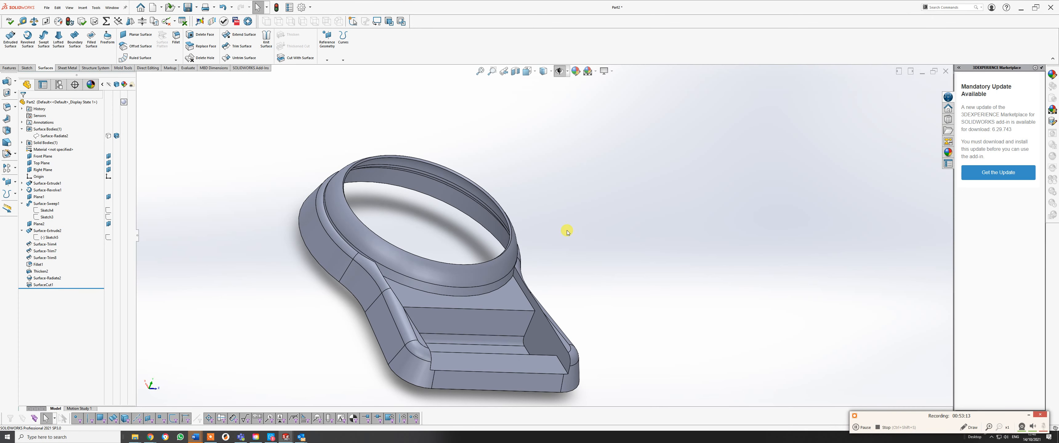
scroll(449, 165, "down", 4)
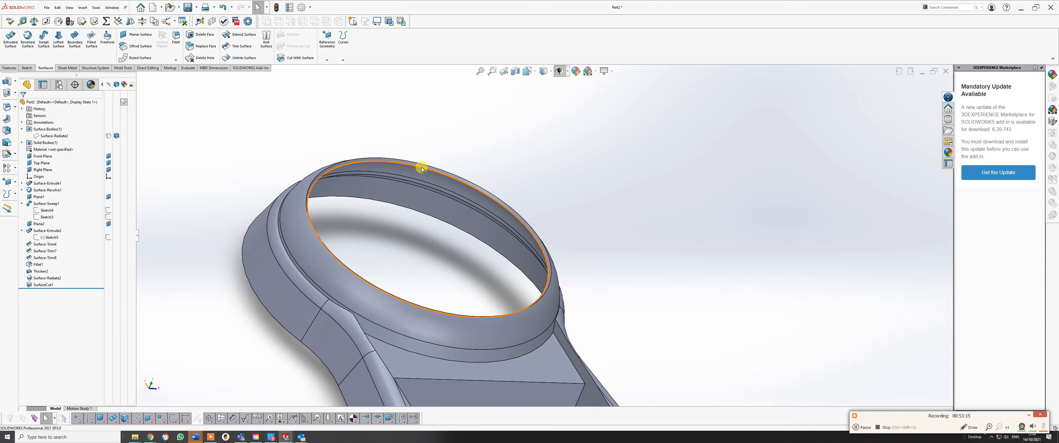
scroll(419, 169, "down", 4)
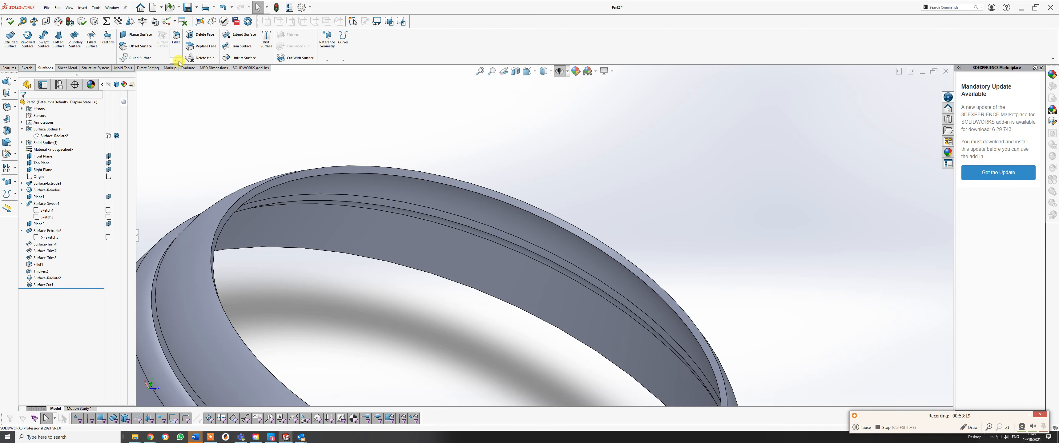
left_click(176, 42)
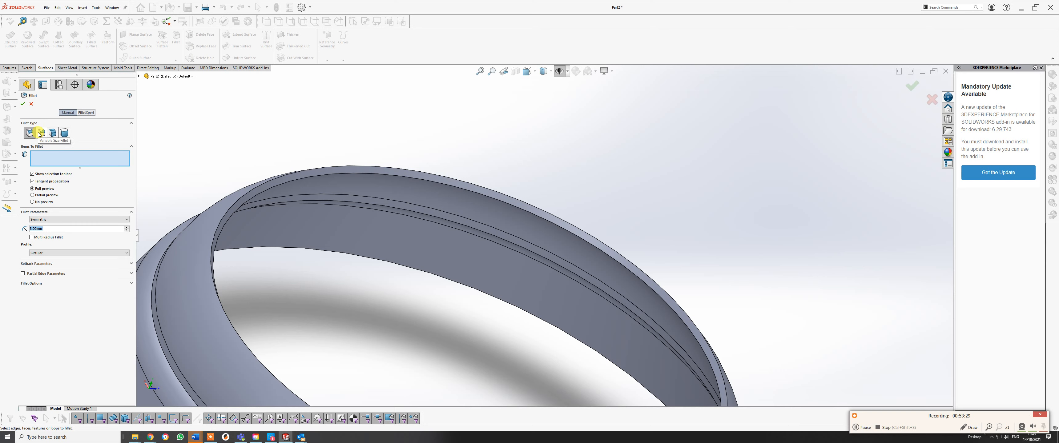
left_click(64, 133)
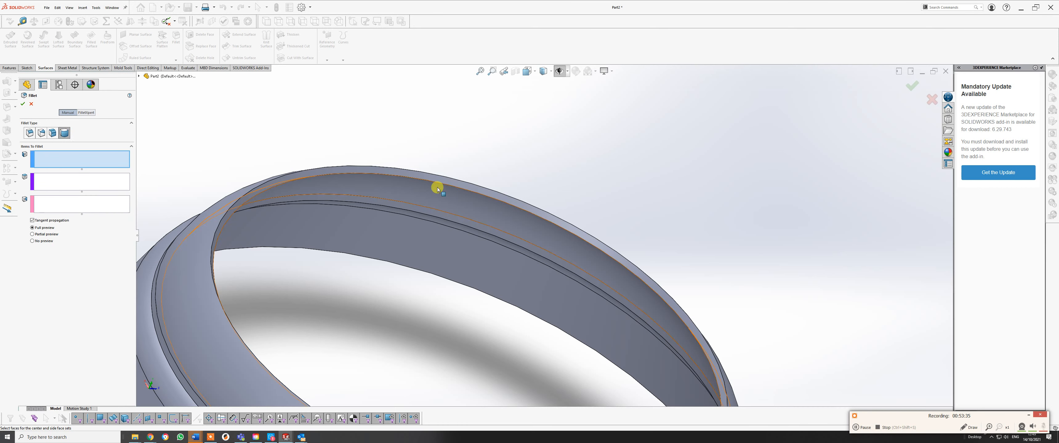
middle_click_drag(492, 211, 443, 230)
left_click(477, 200)
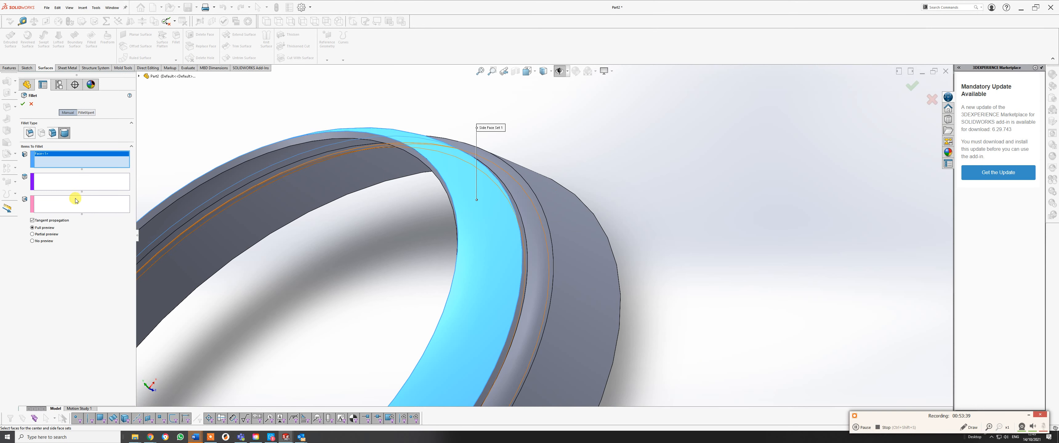
Step: Set the lip's narrow end face as the center face set and its inner face as the second side set, and create the full round fillet
left_click(71, 183)
middle_click_drag(442, 183, 456, 166)
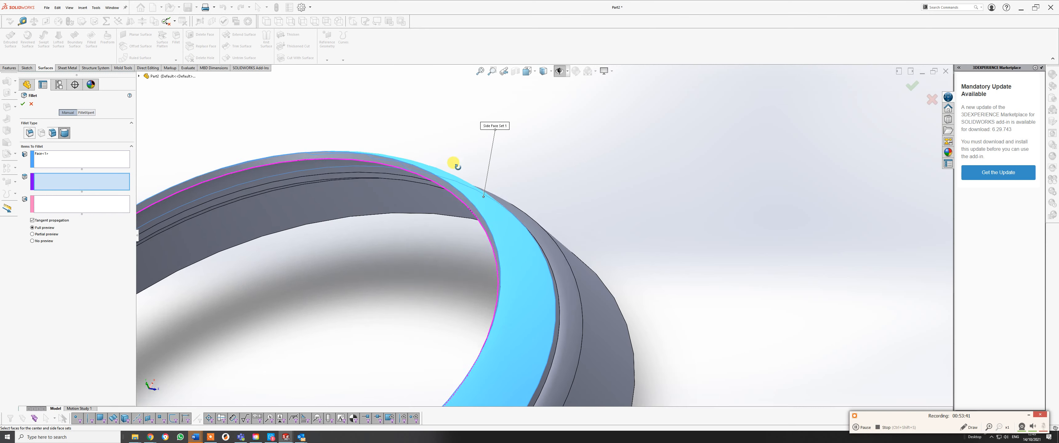
left_click(443, 181)
middle_click_drag(430, 208, 362, 287)
left_click(358, 287)
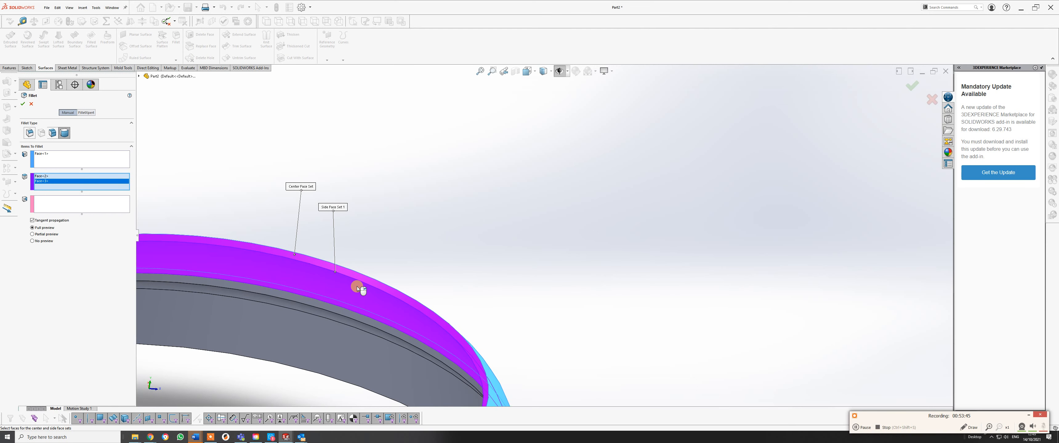
right_click(97, 184)
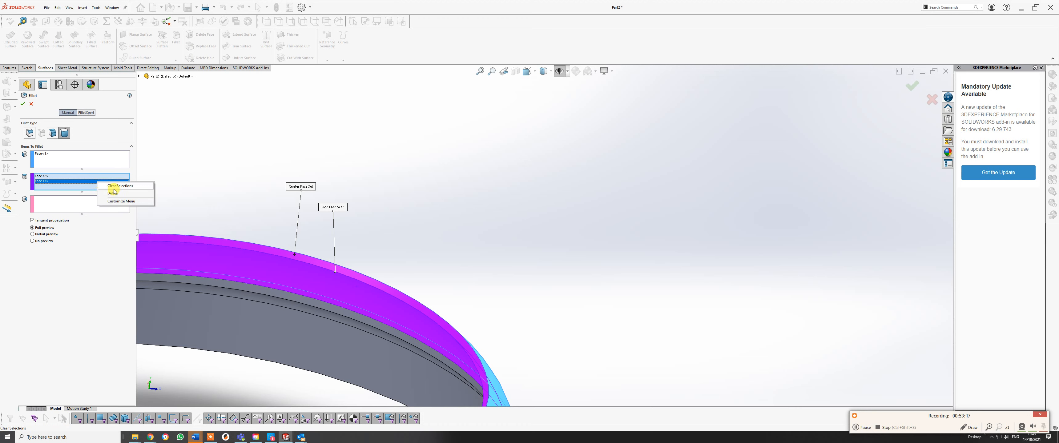
left_click(104, 197)
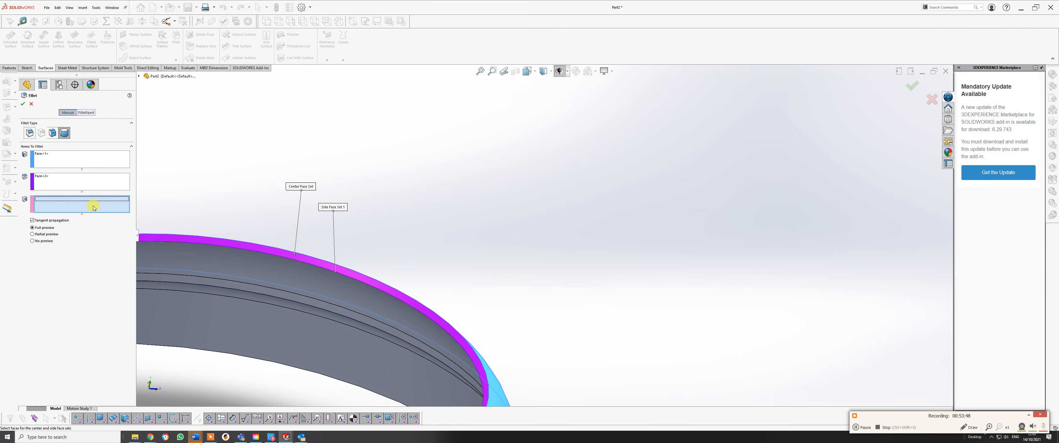
left_click(319, 284)
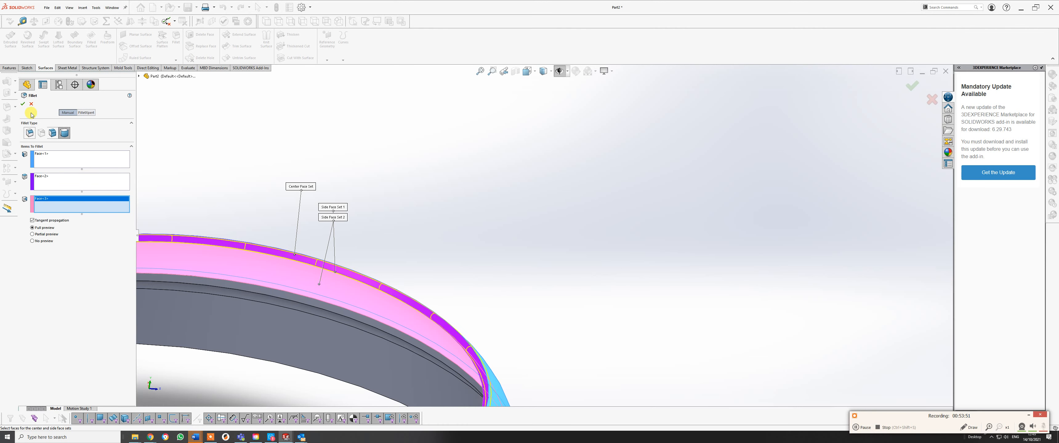
left_click(23, 105)
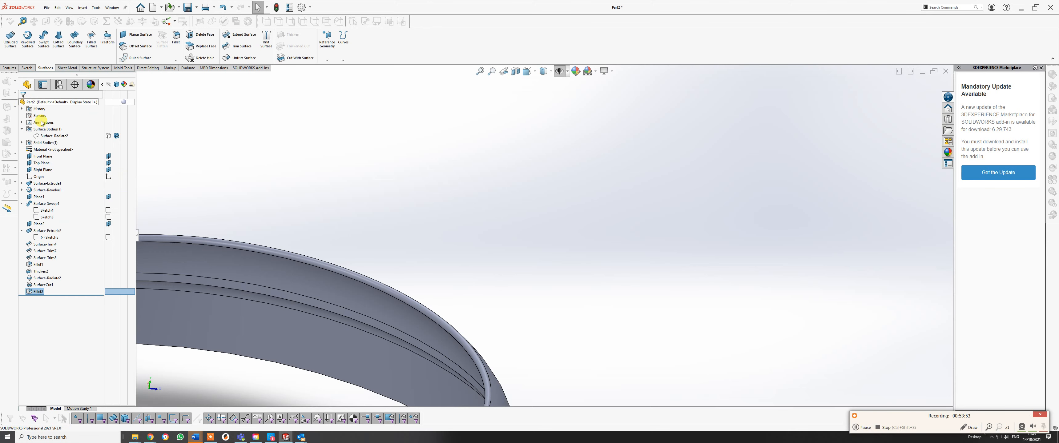
Step: Check the bodies in the part by hiding and reshowing the solid body and toggling the radiated surface body's visibility
scroll(493, 321, "up", 5)
middle_click_drag(451, 329, 366, 212)
middle_click_drag(279, 157, 212, 166)
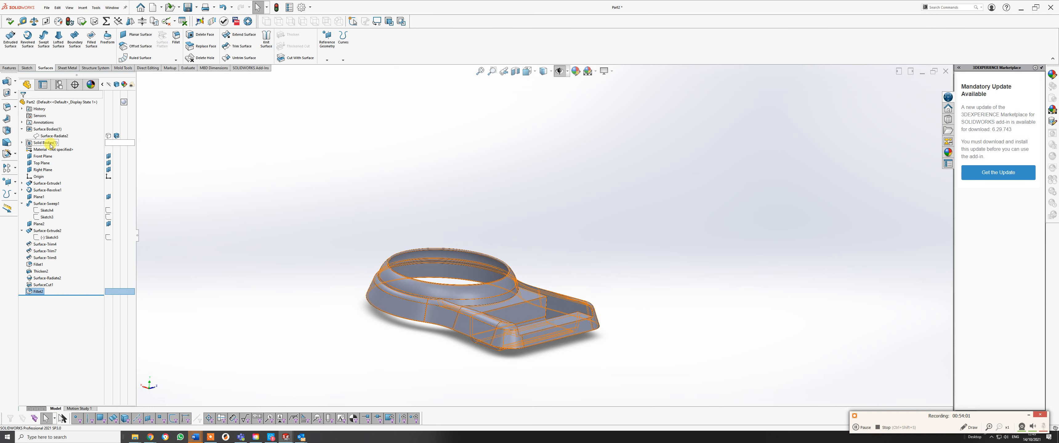
left_click(22, 143)
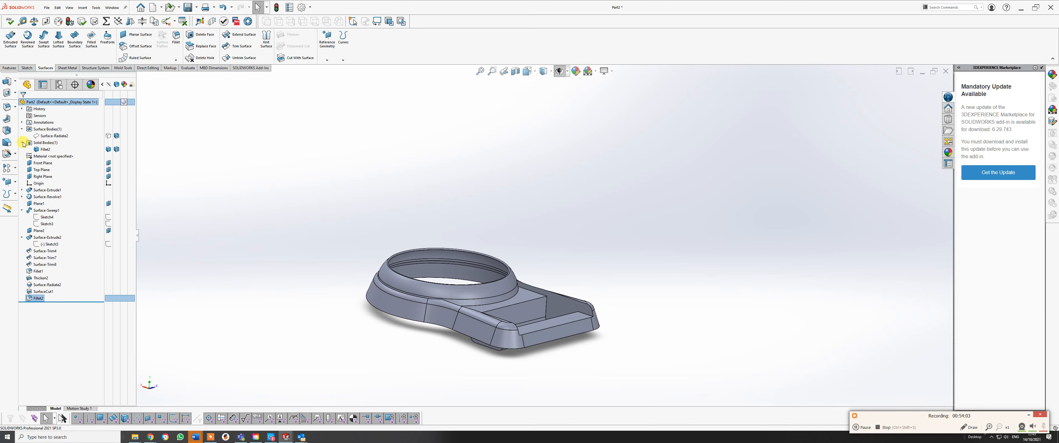
left_click(108, 149)
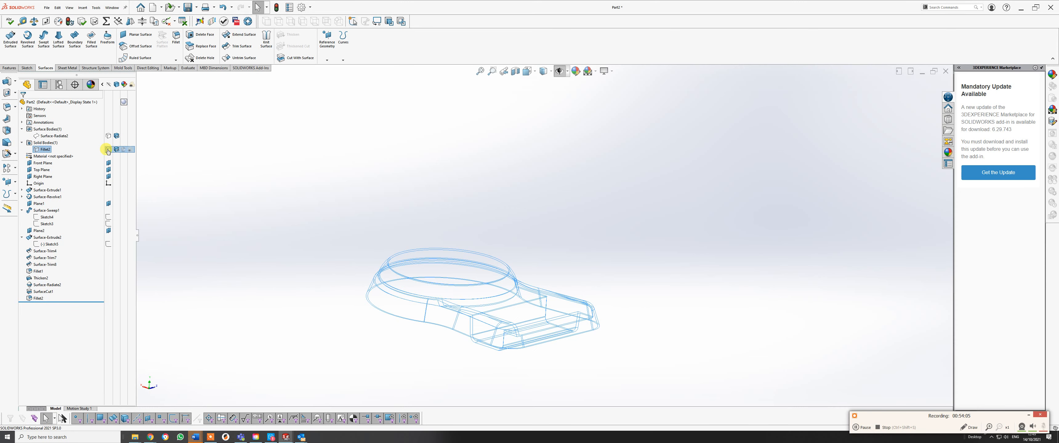
left_click(108, 149)
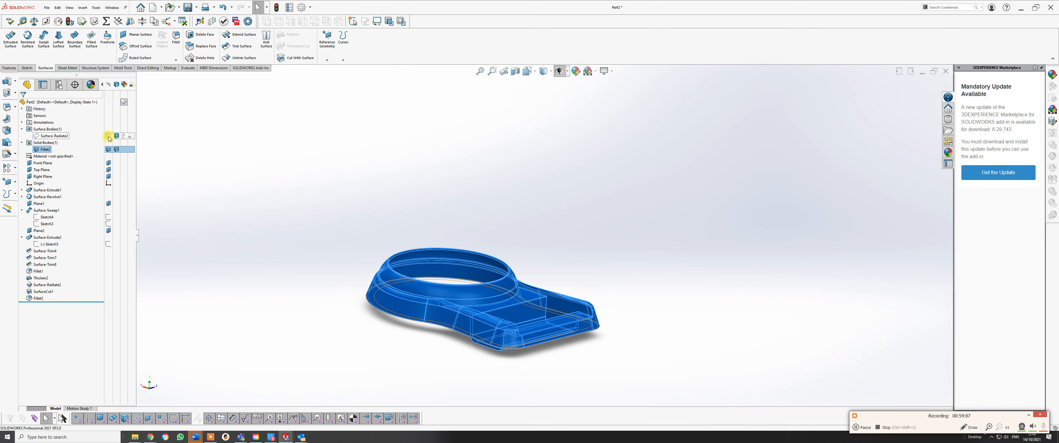
left_click(108, 136)
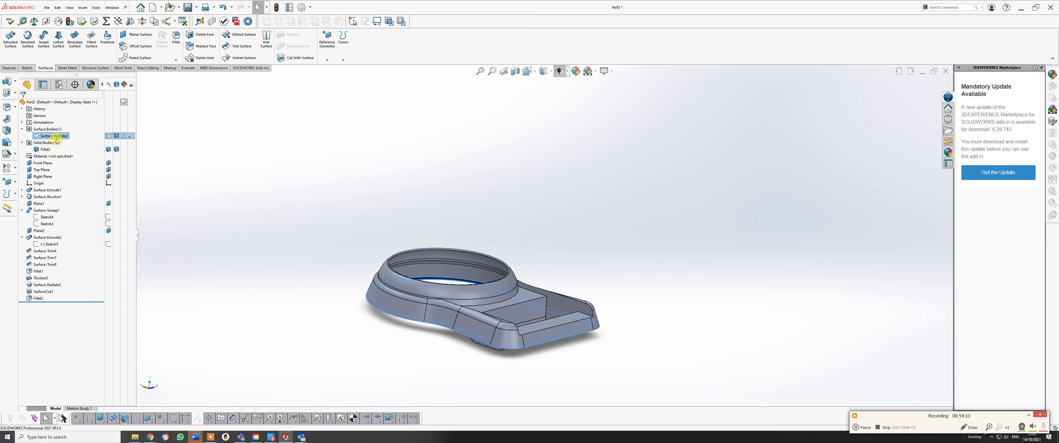
Step: Examine the finished part from several angles, including the rounded ring lip, the recess and the outer walls
middle_click_drag(470, 325, 474, 320)
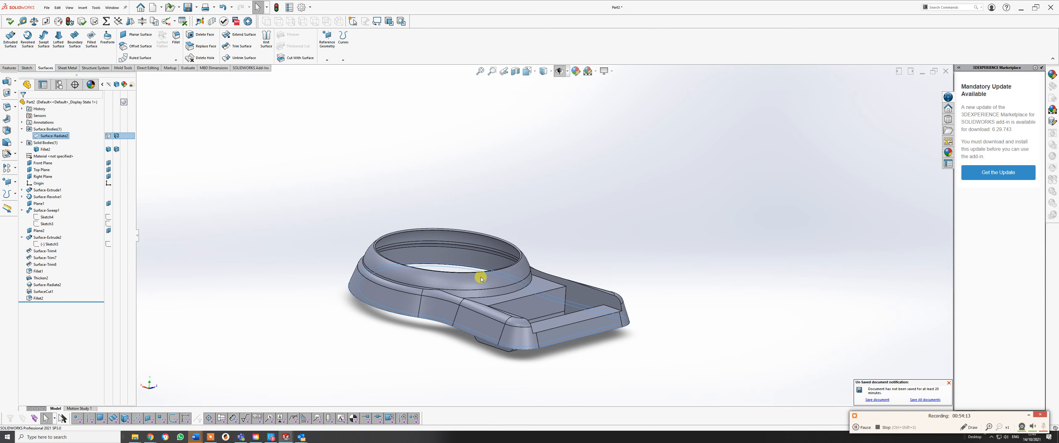
middle_click_drag(482, 279, 437, 360)
scroll(492, 314, "down", 2)
scroll(490, 309, "up", 2)
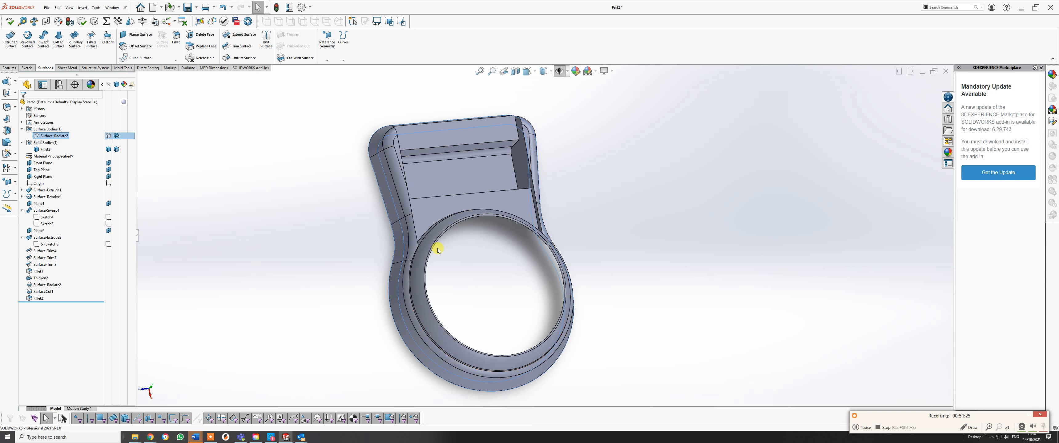
scroll(463, 204, "up", 2)
middle_click_drag(464, 205, 482, 129)
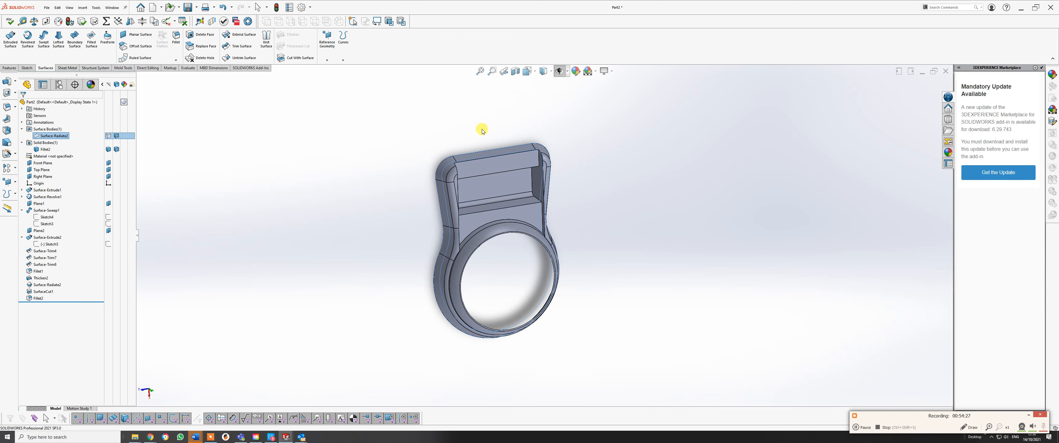
middle_click_drag(487, 286, 684, 328)
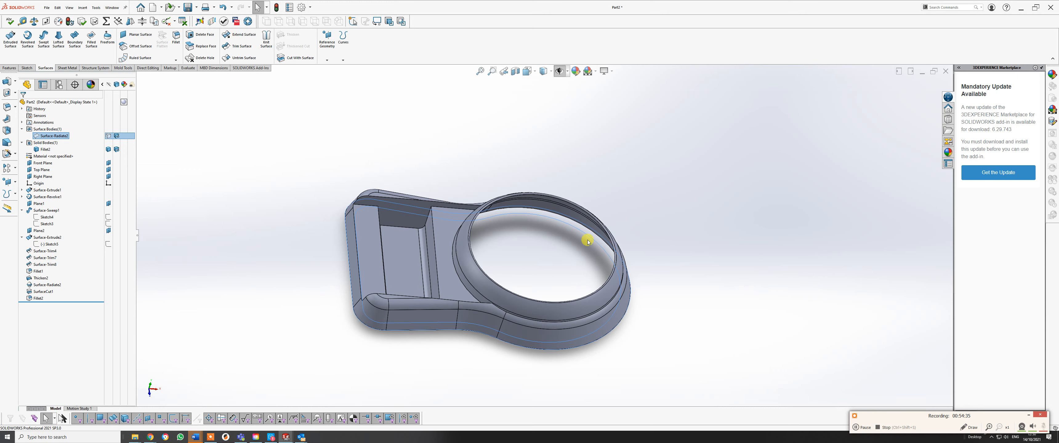